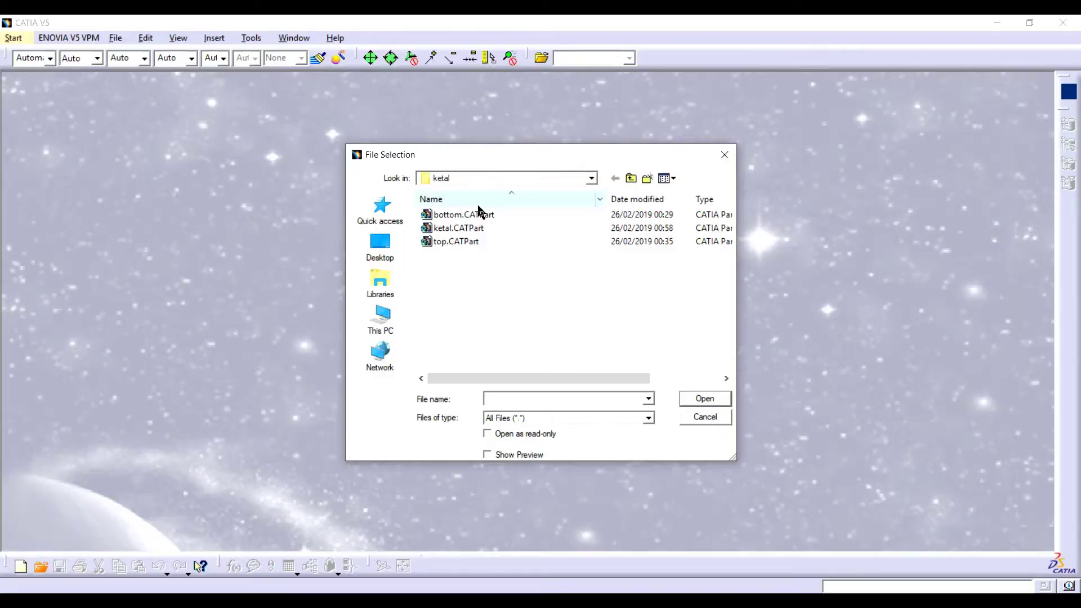
- Open ketal.CATPart from the File Selection dialog
{"action": "left_click", "coordinate": [472, 231]}
{"action": "left_click", "coordinate": [698, 394]}
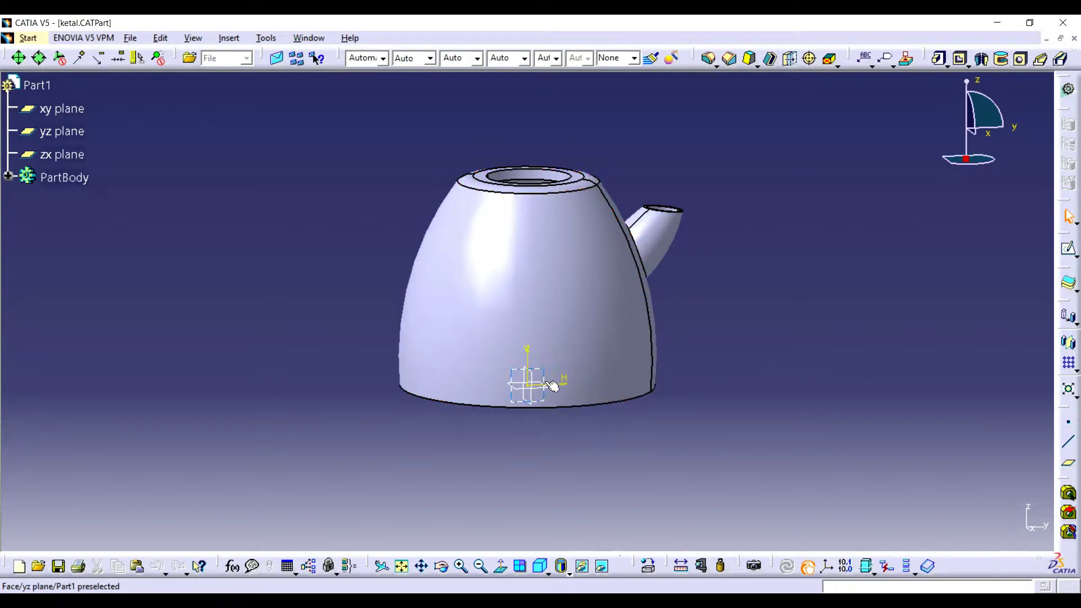
- Create a yz-plane sketch and project the kettle's top and bottom edges into it
{"action": "left_click", "coordinate": [545, 391]}
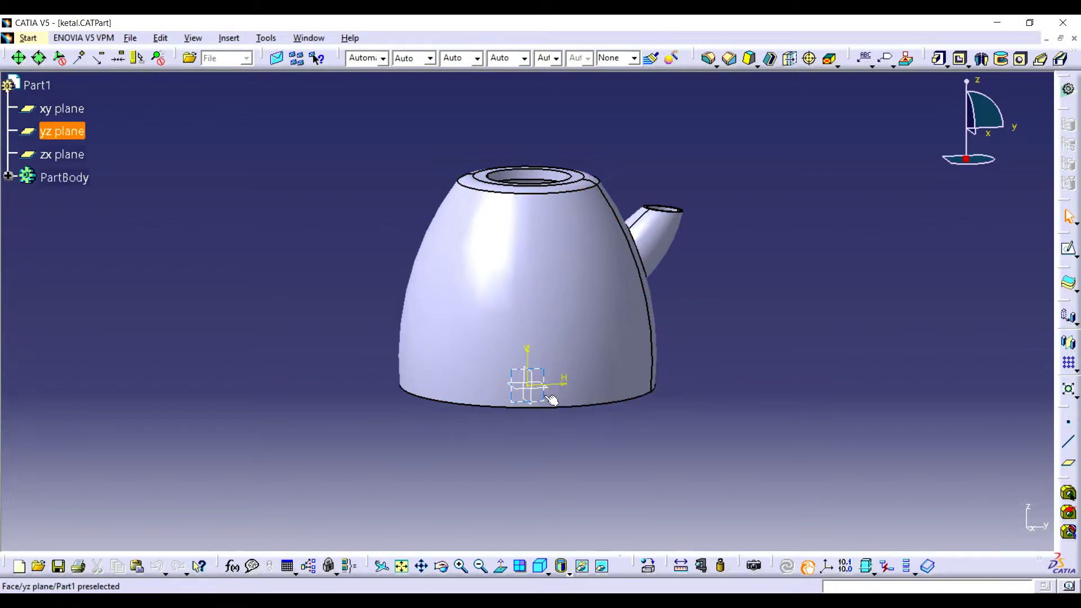
{"action": "left_click", "coordinate": [1064, 253]}
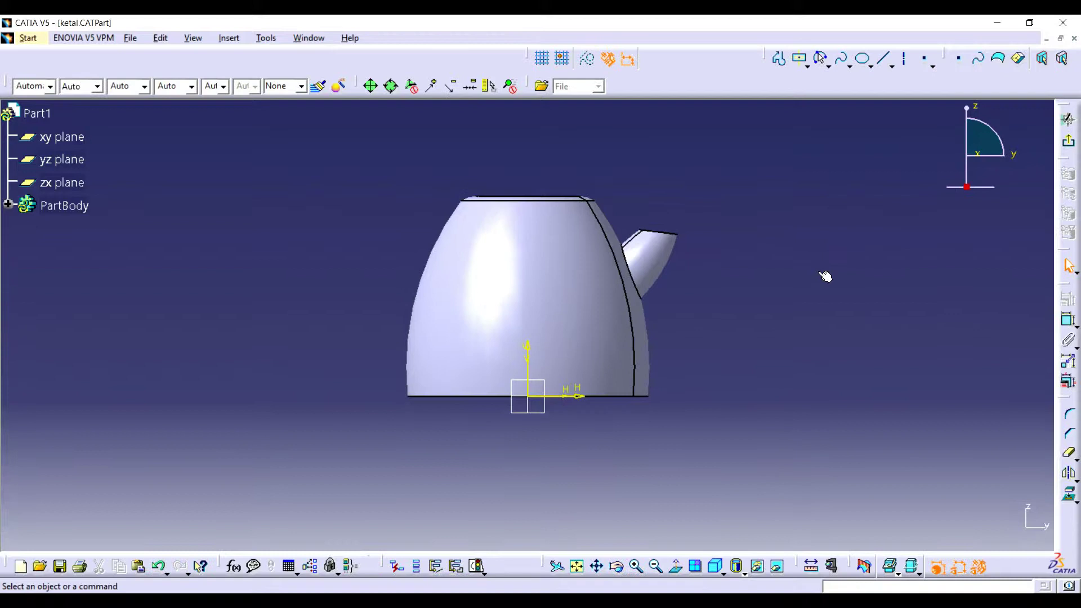
{"action": "left_click", "coordinate": [509, 200]}
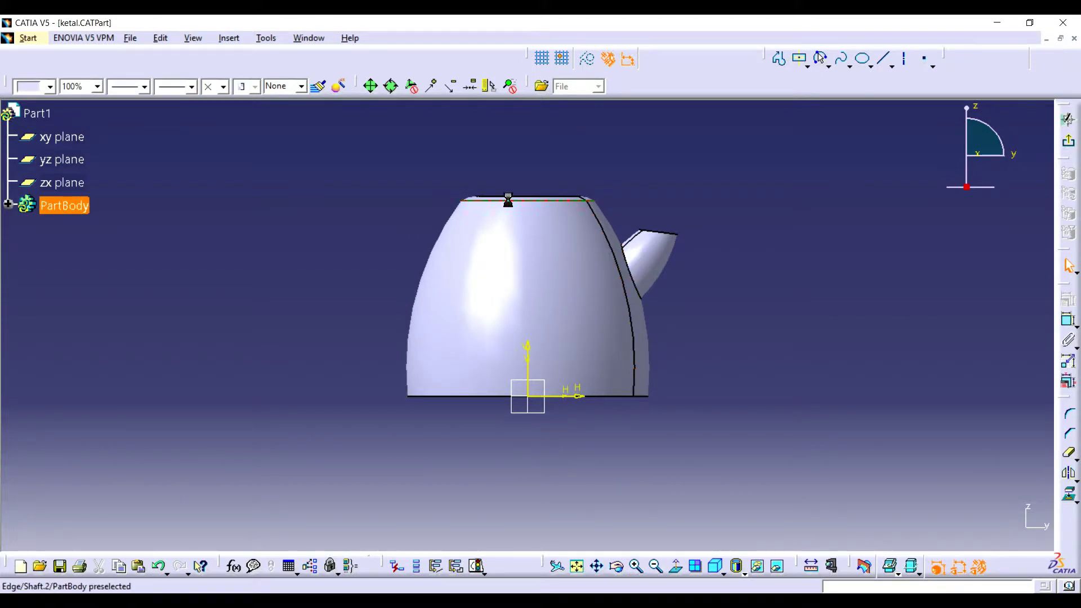
{"action": "left_click", "coordinate": [505, 399], "text": "ctrl"}
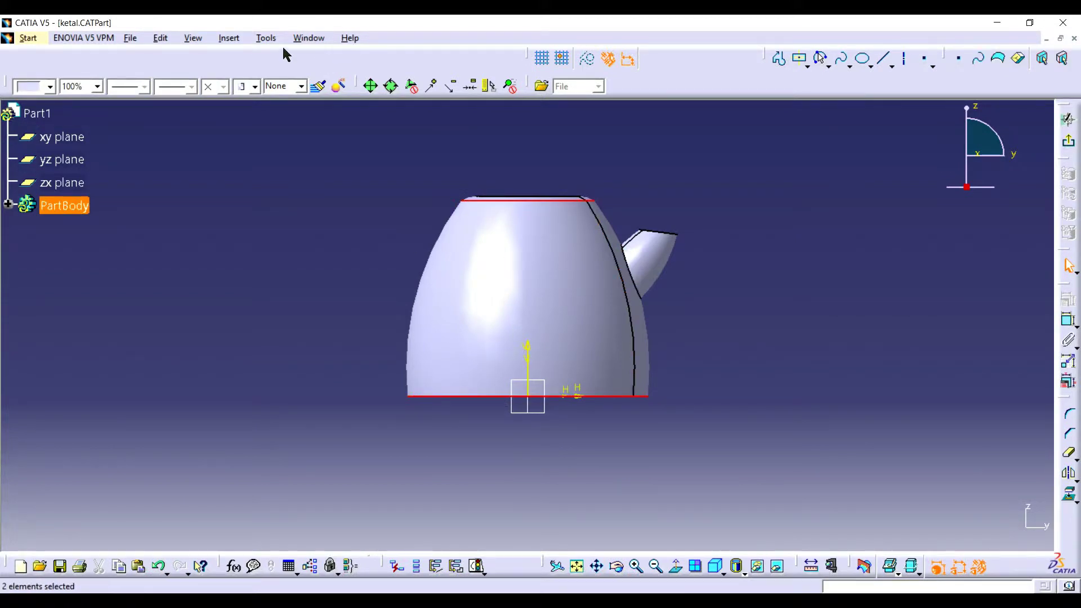
{"action": "left_click", "coordinate": [229, 38]}
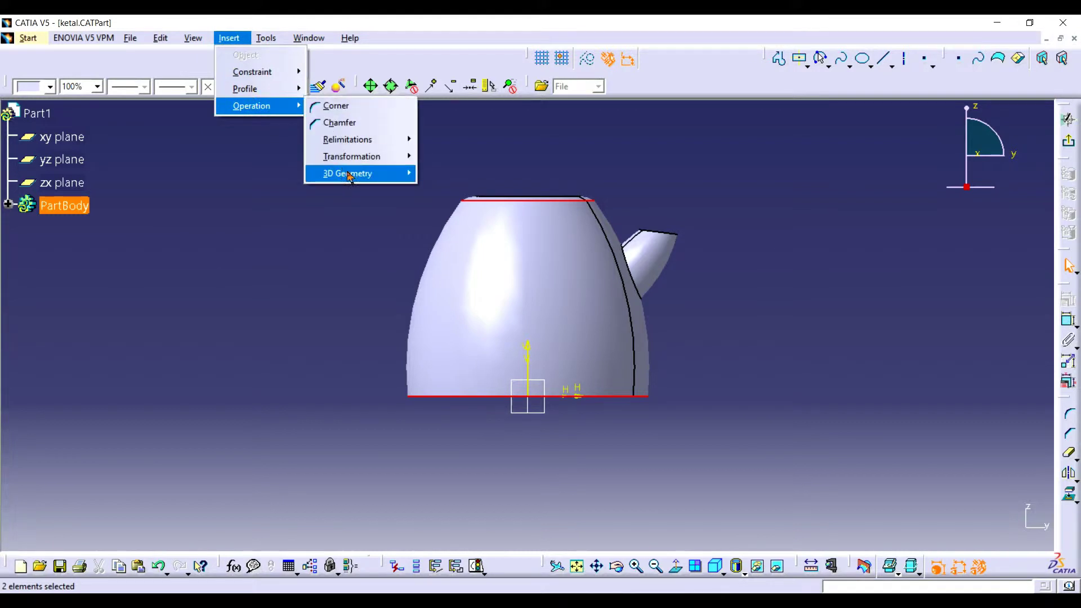
{"action": "mouse_move", "coordinate": [347, 174]}
{"action": "left_click", "coordinate": [473, 171]}
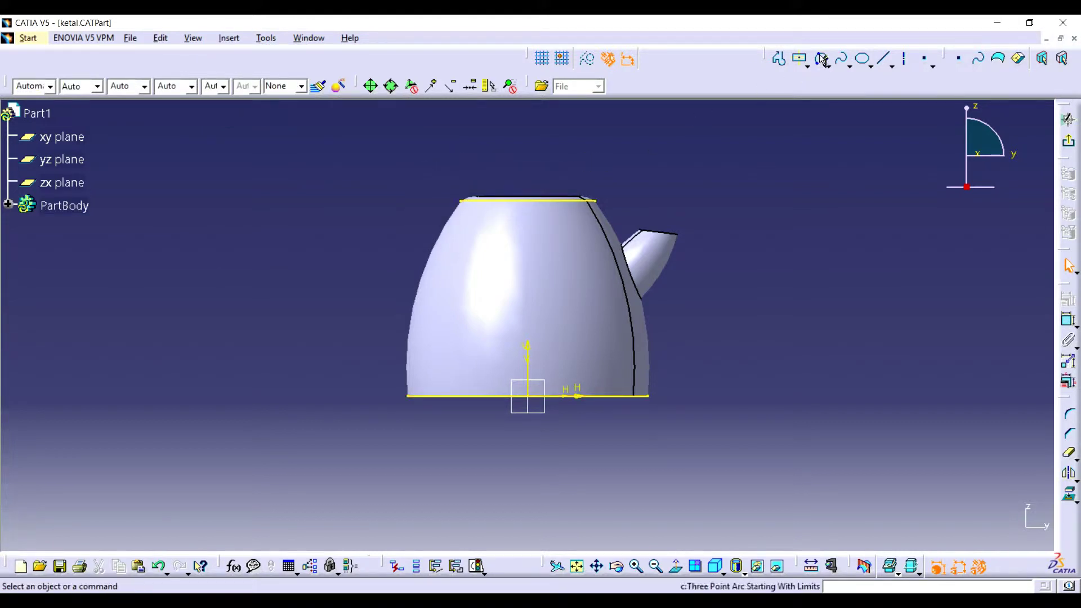
- Trace a three-point arc along the kettle's left side, top-left to bottom-left corner
{"action": "left_click", "coordinate": [820, 58]}
{"action": "left_click", "coordinate": [460, 200]}
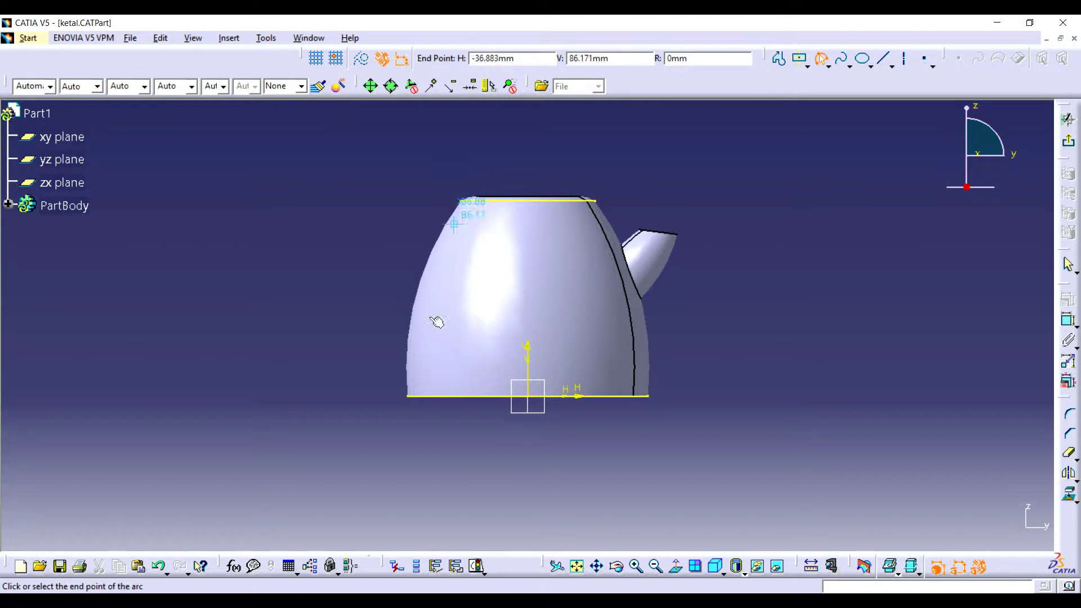
{"action": "left_click", "coordinate": [411, 399]}
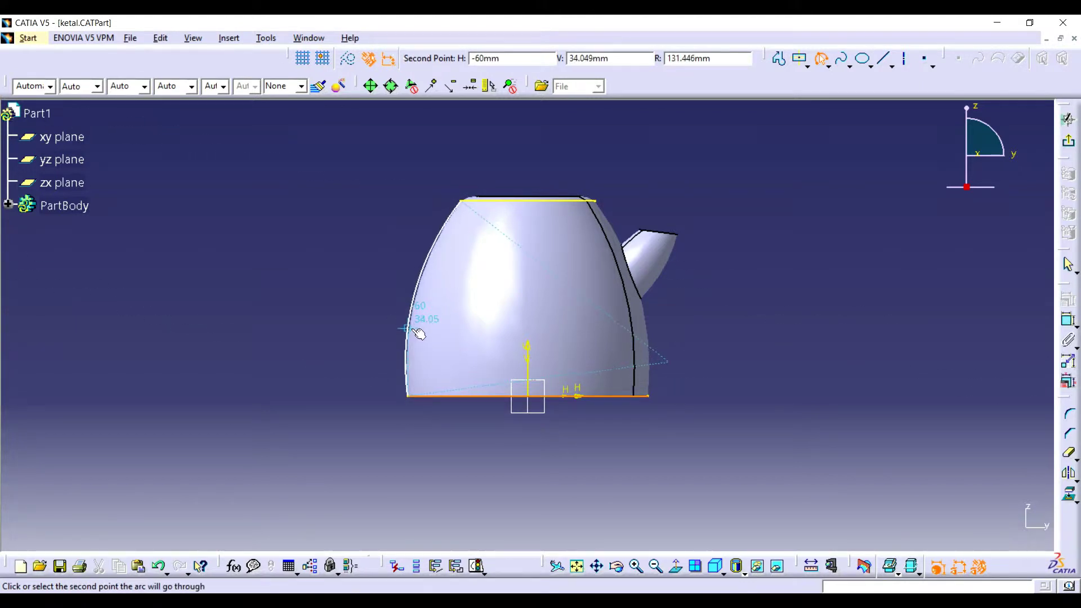
{"action": "left_click", "coordinate": [416, 317]}
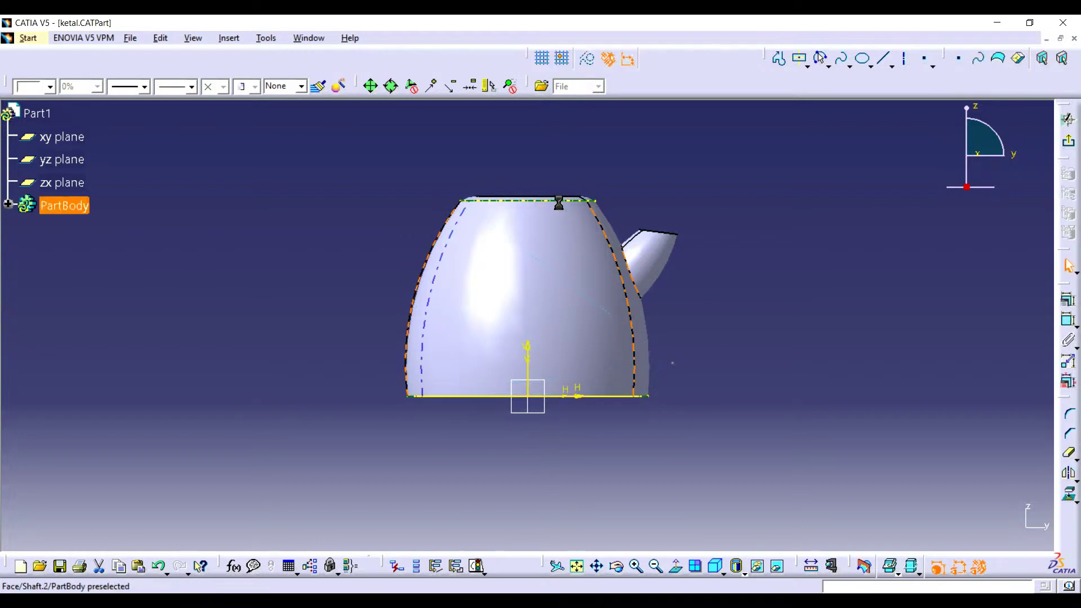
- Draw a short line from the arc's top end and dimension it to 2
{"action": "left_click", "coordinate": [779, 59]}
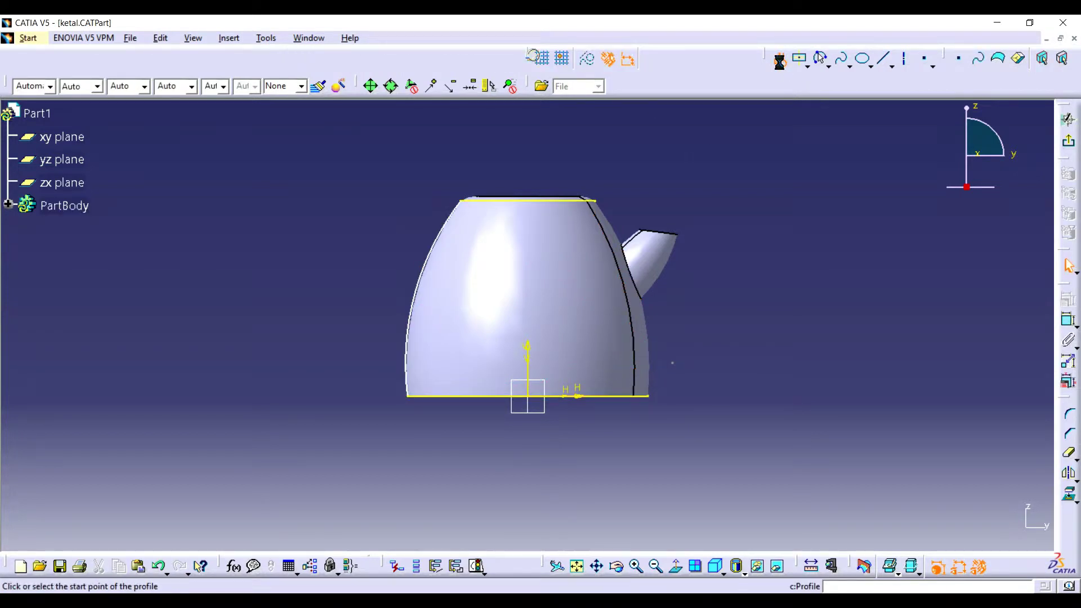
{"action": "left_click", "coordinate": [459, 207]}
{"action": "left_click", "coordinate": [1069, 320]}
{"action": "left_click", "coordinate": [555, 152]}
{"action": "double_click", "coordinate": [554, 152]}
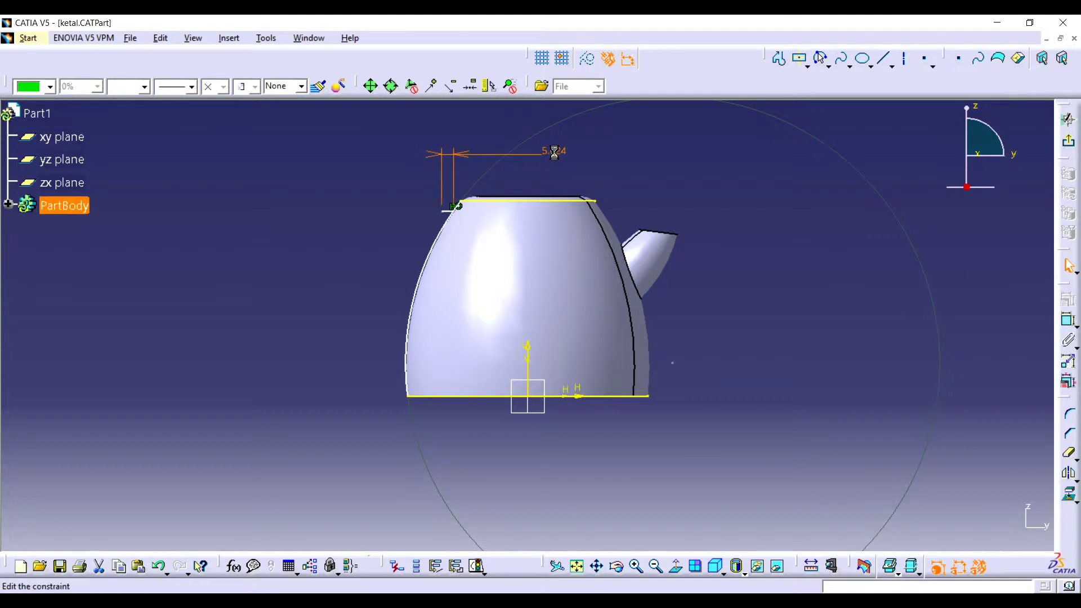
{"action": "type", "text": "2mm"}
{"action": "key", "text": "Return"}
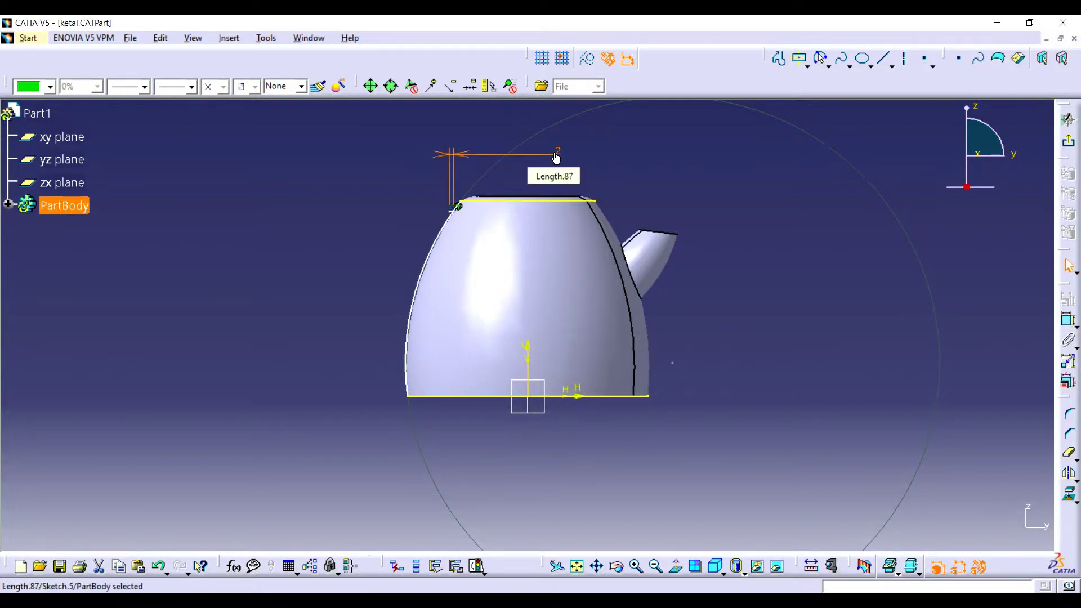
- Add a short line at the kettle's lower-left edge with length 2
{"action": "left_click", "coordinate": [778, 58]}
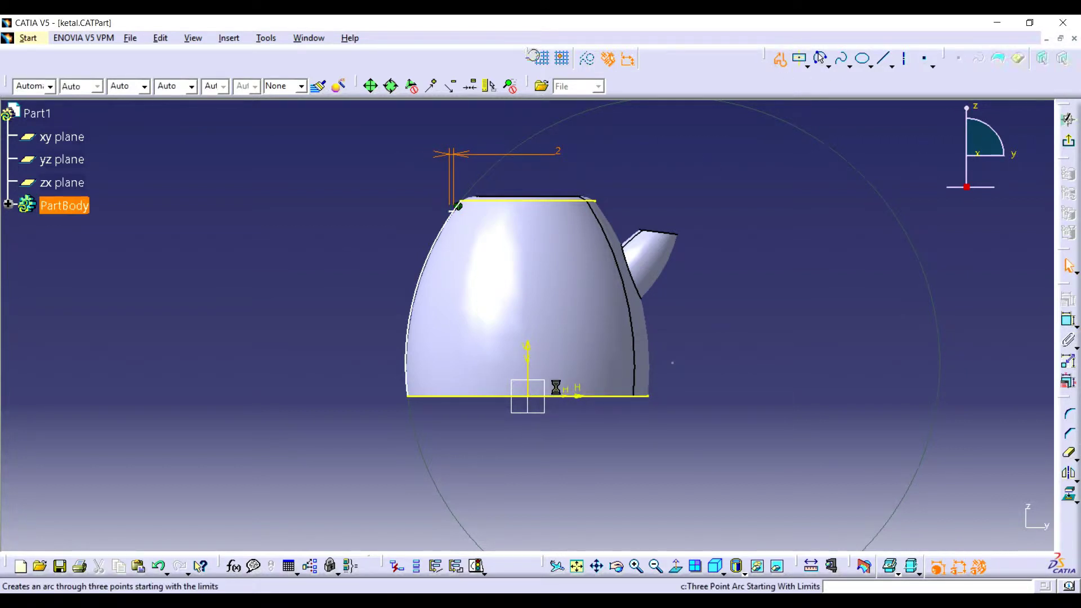
{"action": "left_click", "coordinate": [407, 379]}
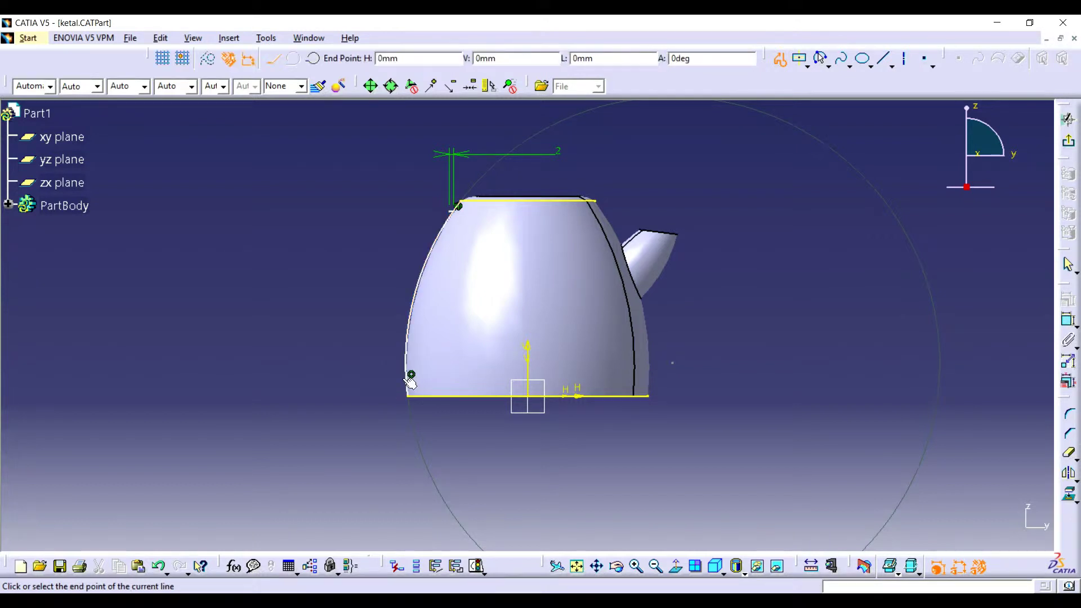
{"action": "left_click", "coordinate": [1068, 319]}
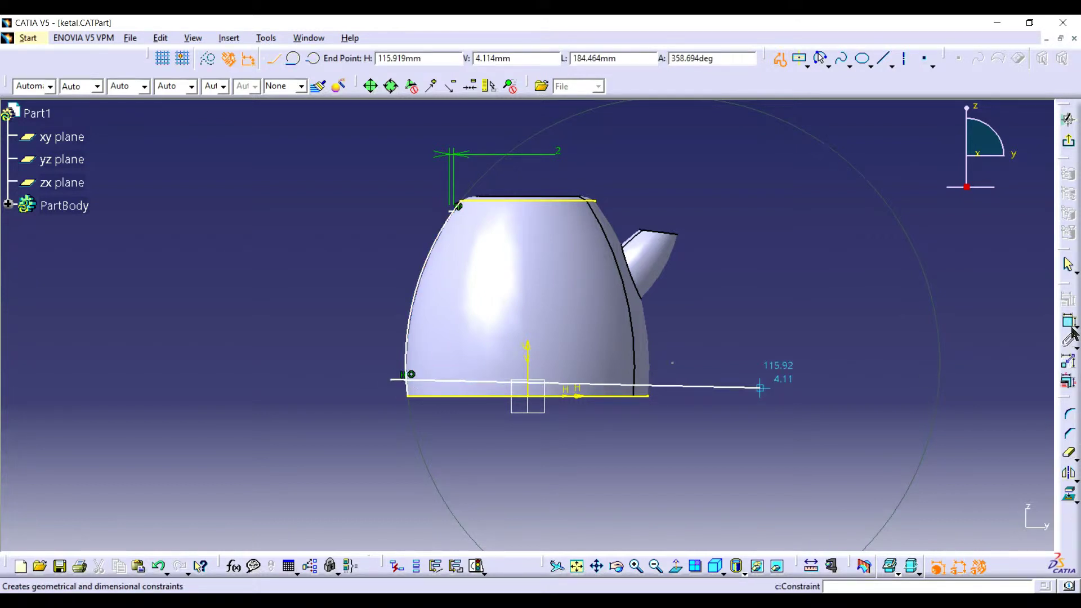
{"action": "left_click", "coordinate": [398, 379]}
{"action": "left_click", "coordinate": [501, 456]}
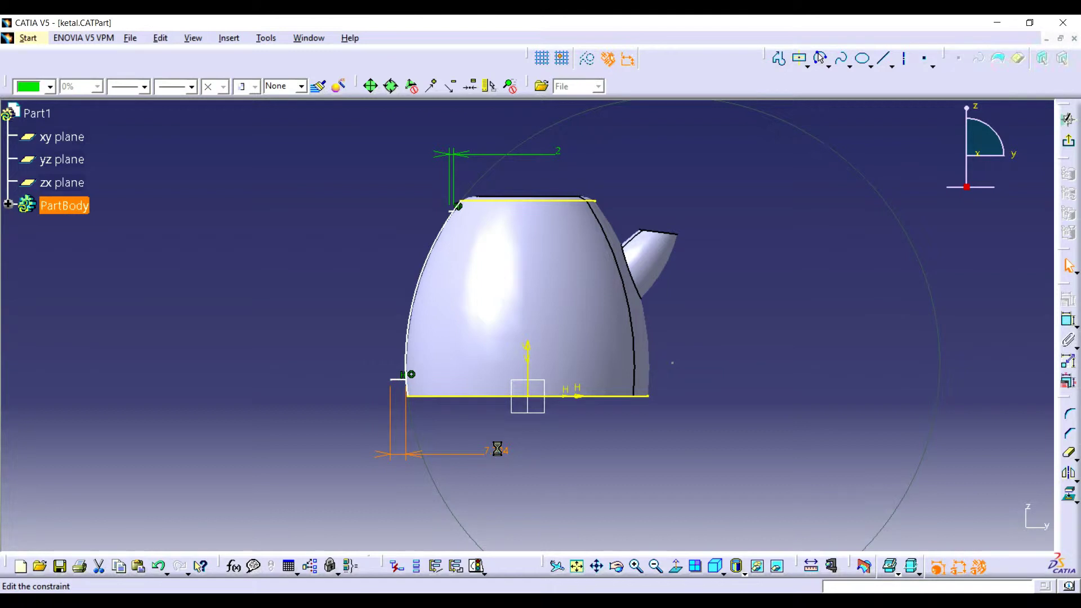
{"action": "double_click", "coordinate": [498, 451]}
{"action": "key", "text": "Return"}
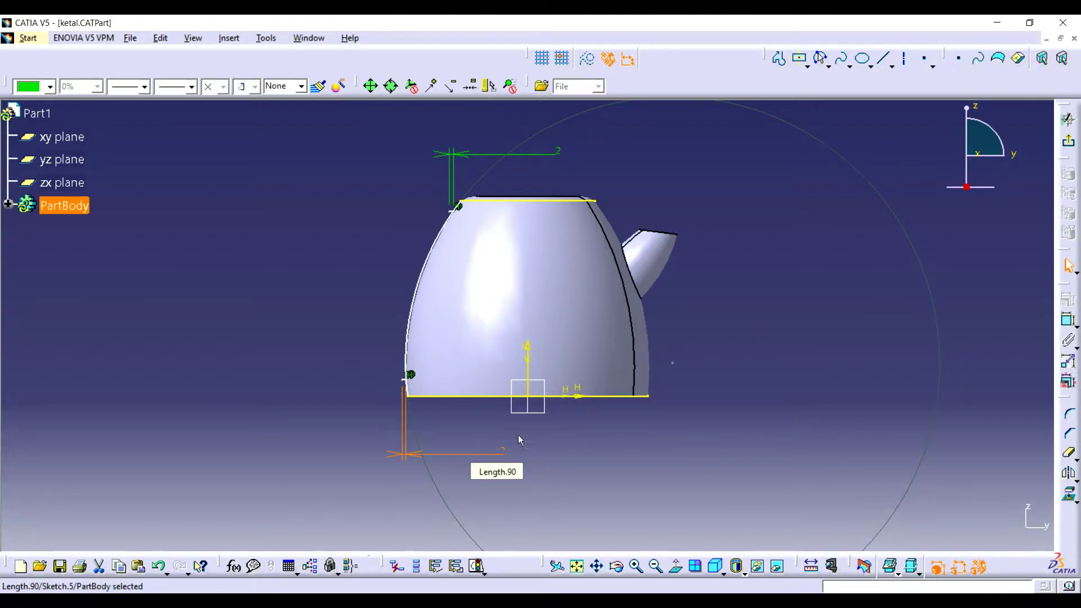
- Draw a second three-point arc joining the top and bottom line ends
{"action": "left_click", "coordinate": [821, 59]}
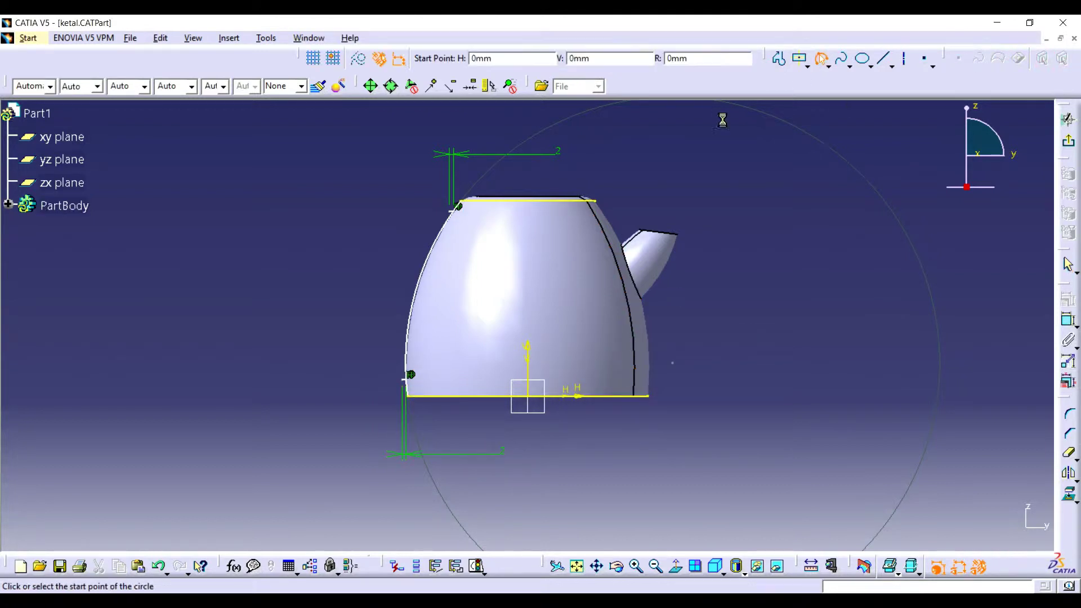
{"action": "left_click", "coordinate": [449, 213]}
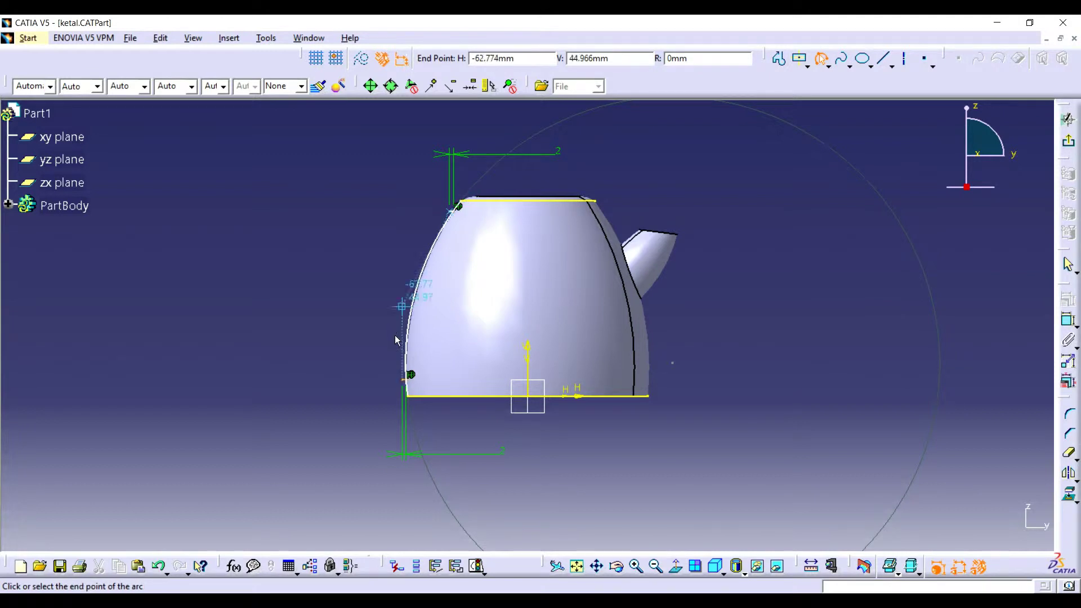
{"action": "left_click", "coordinate": [410, 378]}
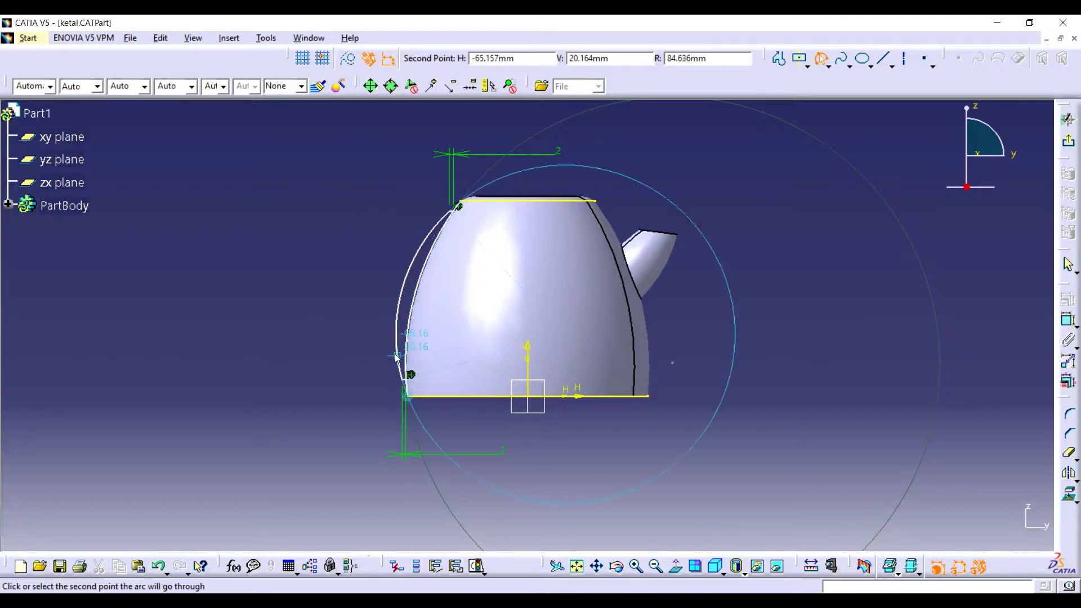
{"action": "left_click", "coordinate": [406, 314]}
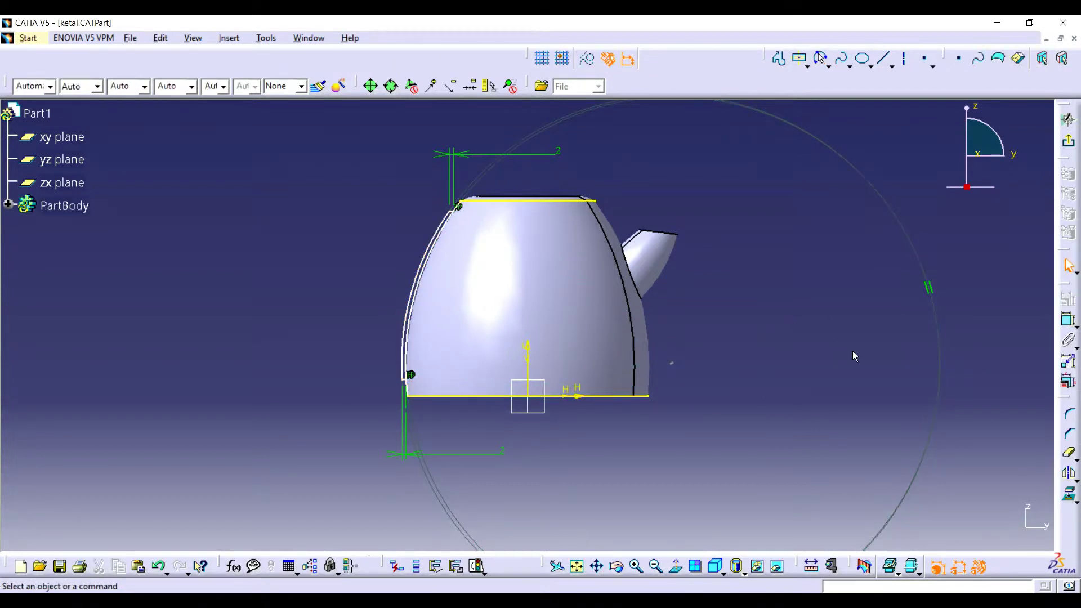
- Quick Trim the leftover top and lower-corner segments and exit the sketch
{"action": "left_click", "coordinate": [1068, 454]}
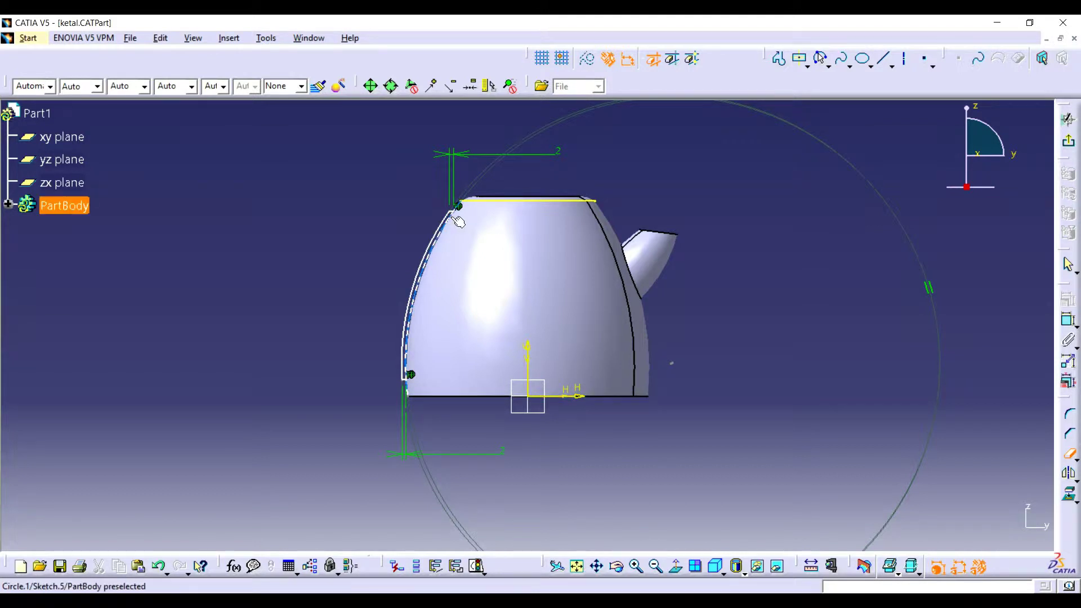
{"action": "left_click", "coordinate": [481, 205]}
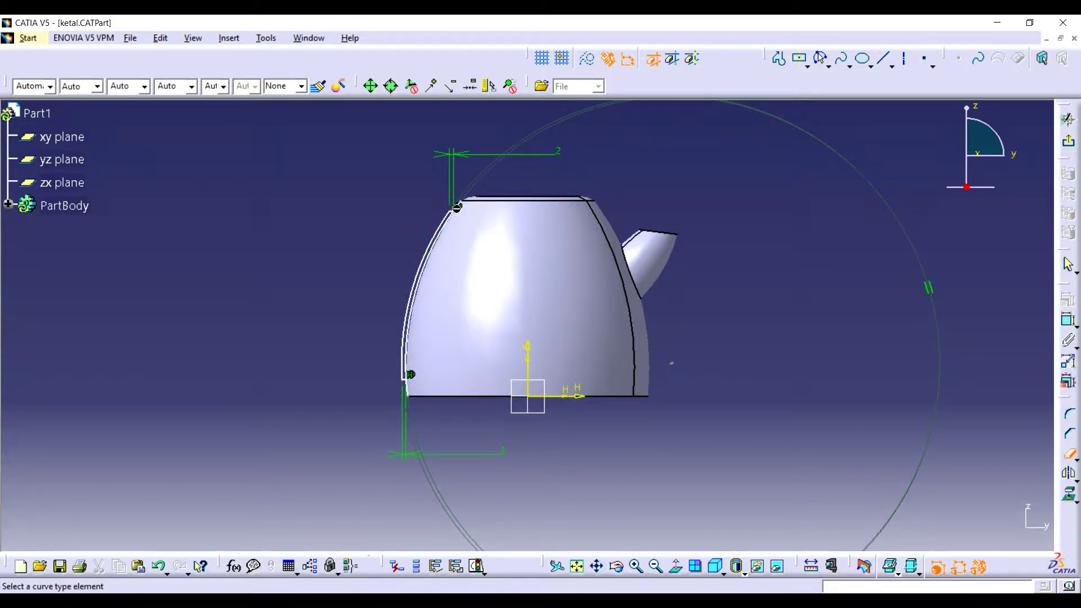
{"action": "left_click", "coordinate": [413, 387]}
{"action": "left_click", "coordinate": [1068, 141]}
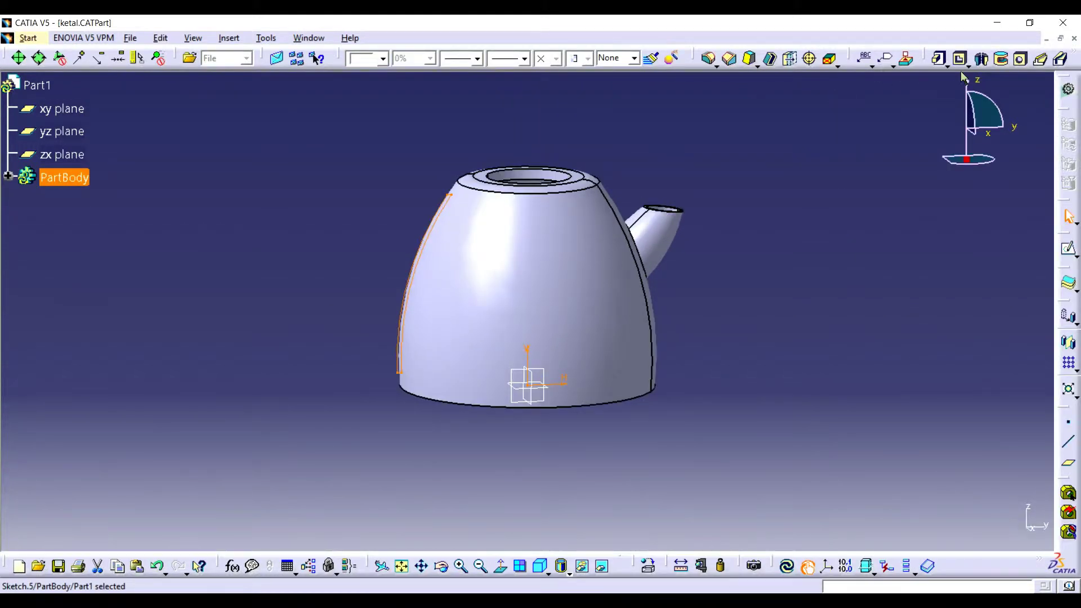
- Revolve Sketch.5 about the sketch axis, 20° each way, into a thin shaft strip
{"action": "left_click", "coordinate": [980, 58]}
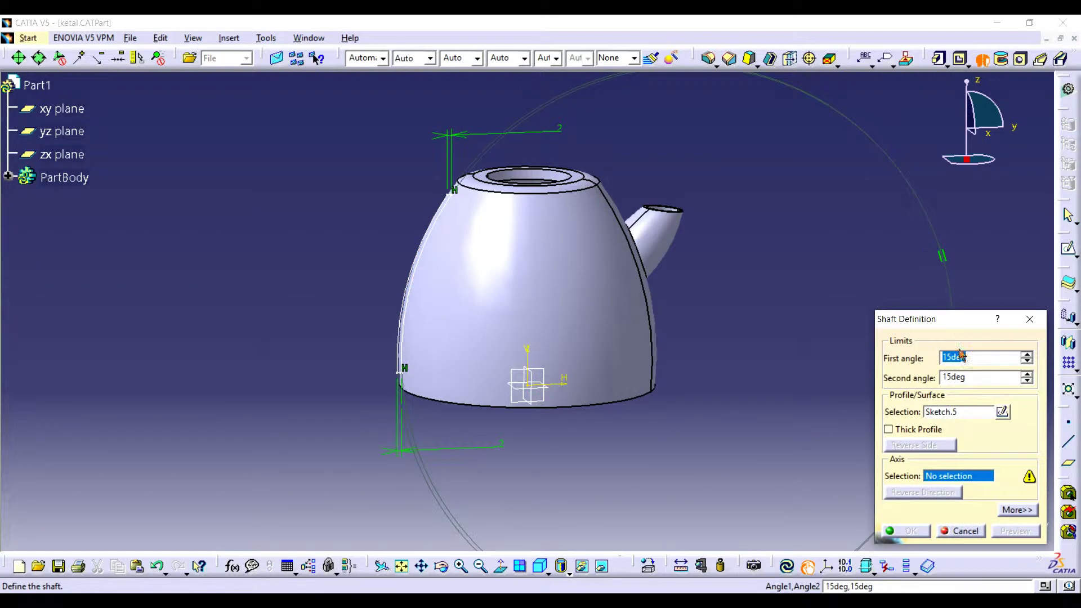
{"action": "left_click", "coordinate": [526, 288]}
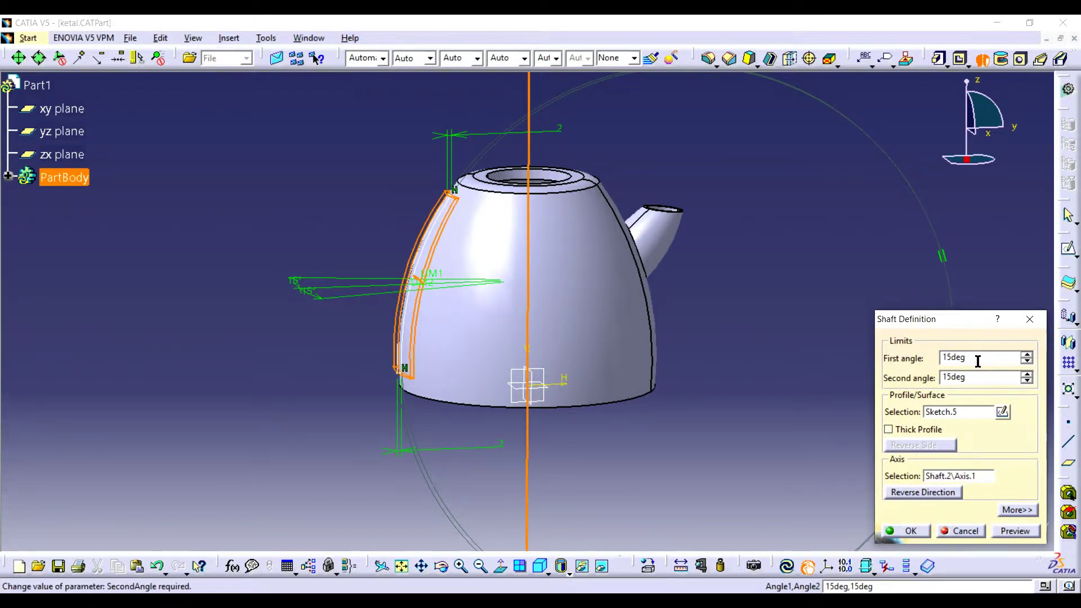
{"action": "left_click_drag", "start_coordinate": [976, 362], "coordinate": [915, 359]}
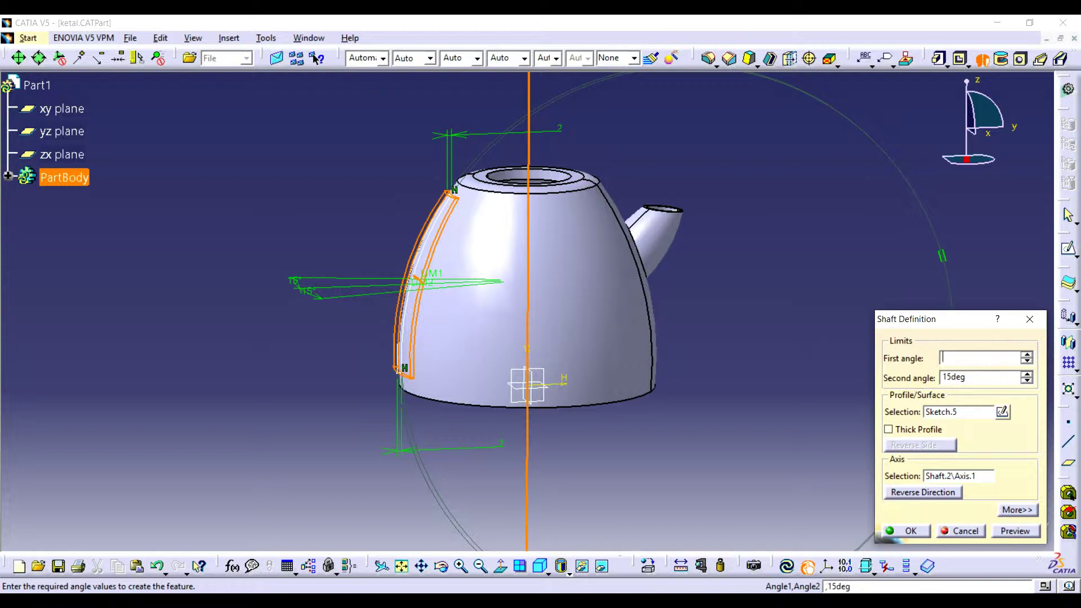
{"action": "type", "text": "20"}
{"action": "left_click", "coordinate": [983, 377]}
{"action": "left_click", "coordinate": [1015, 531]}
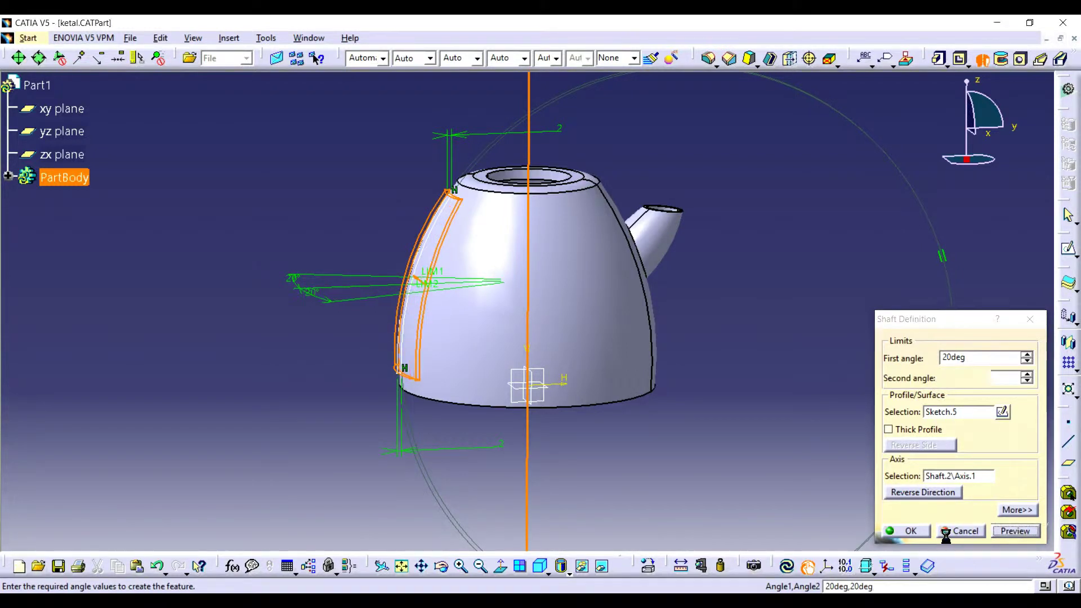
{"action": "left_click", "coordinate": [906, 530]}
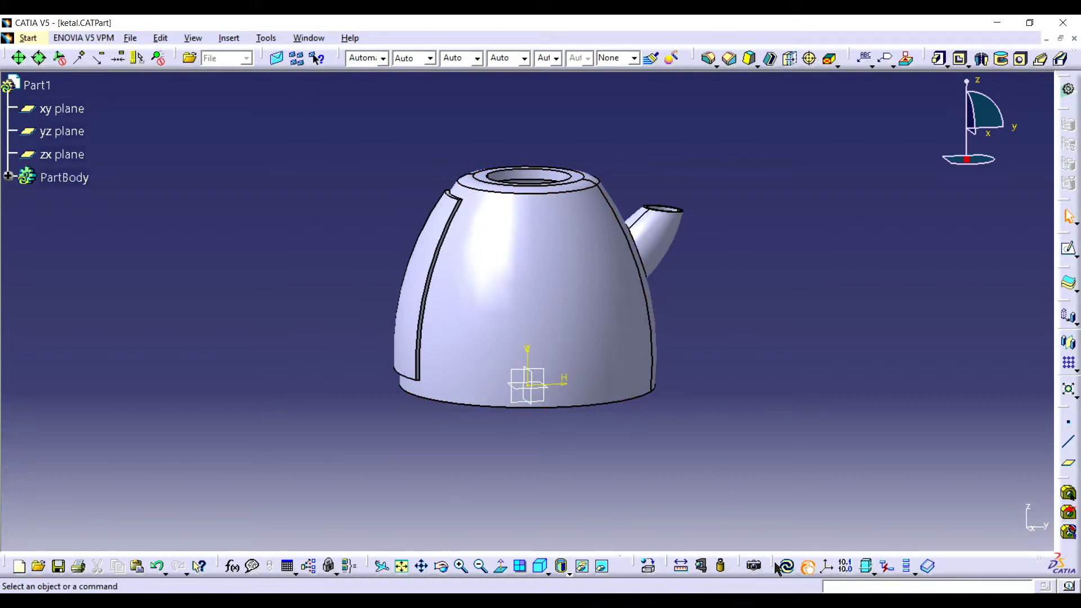
- Insert Body.2 and move Shaft.3 from PartBody into it
{"action": "left_click", "coordinate": [228, 38]}
{"action": "left_click", "coordinate": [237, 69]}
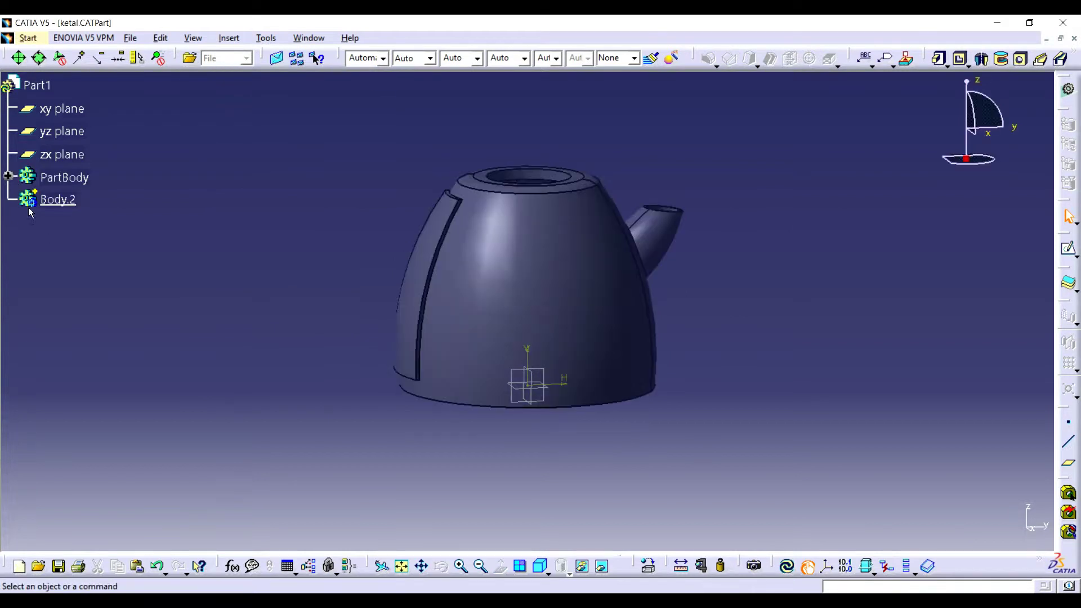
{"action": "left_click", "coordinate": [9, 176]}
{"action": "left_click_drag", "start_coordinate": [74, 383], "coordinate": [70, 435]}
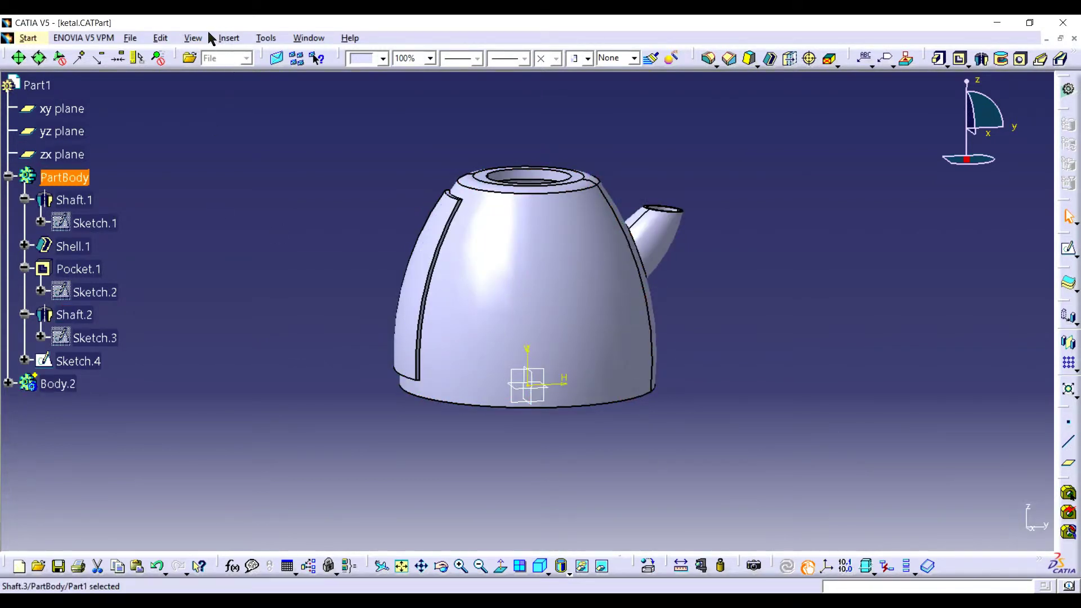
- Insert an empty Body.3 and start a sketch on the yz plane
{"action": "left_click", "coordinate": [193, 38]}
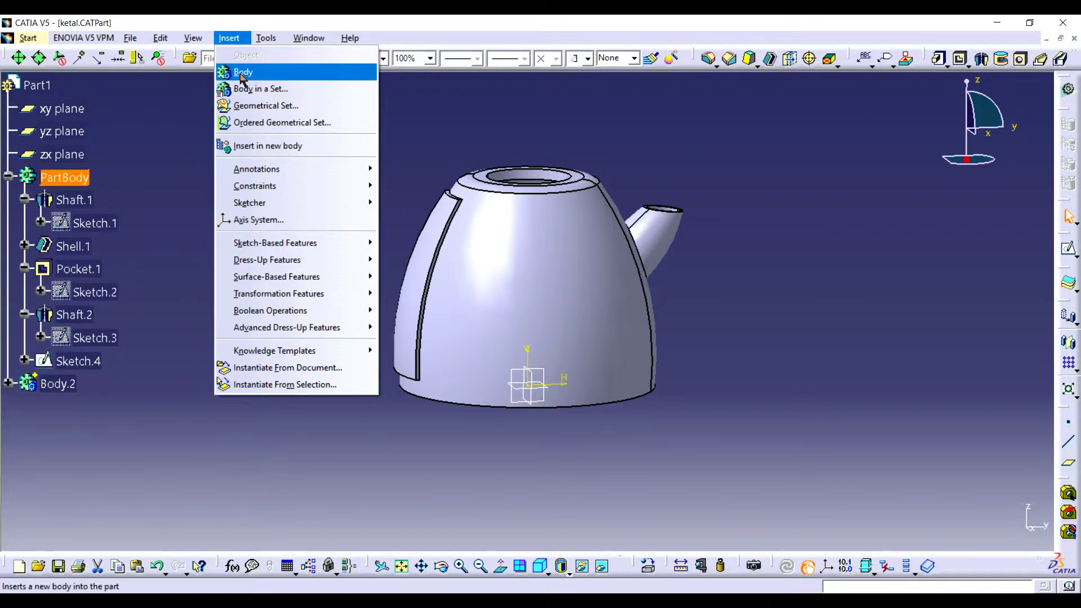
{"action": "left_click", "coordinate": [240, 71]}
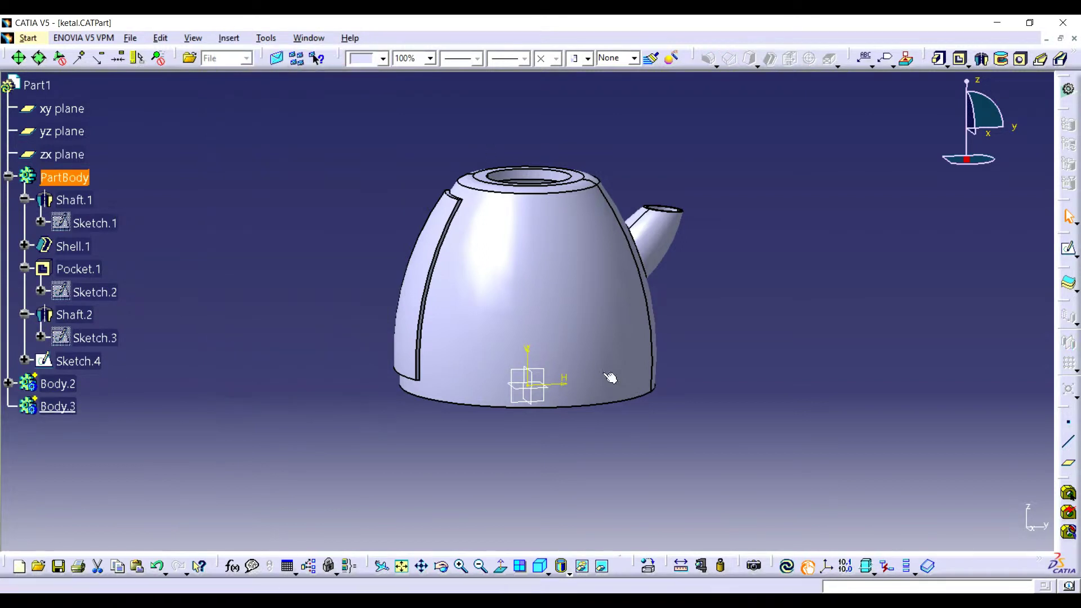
{"action": "left_click", "coordinate": [549, 375]}
{"action": "left_click", "coordinate": [1068, 248]}
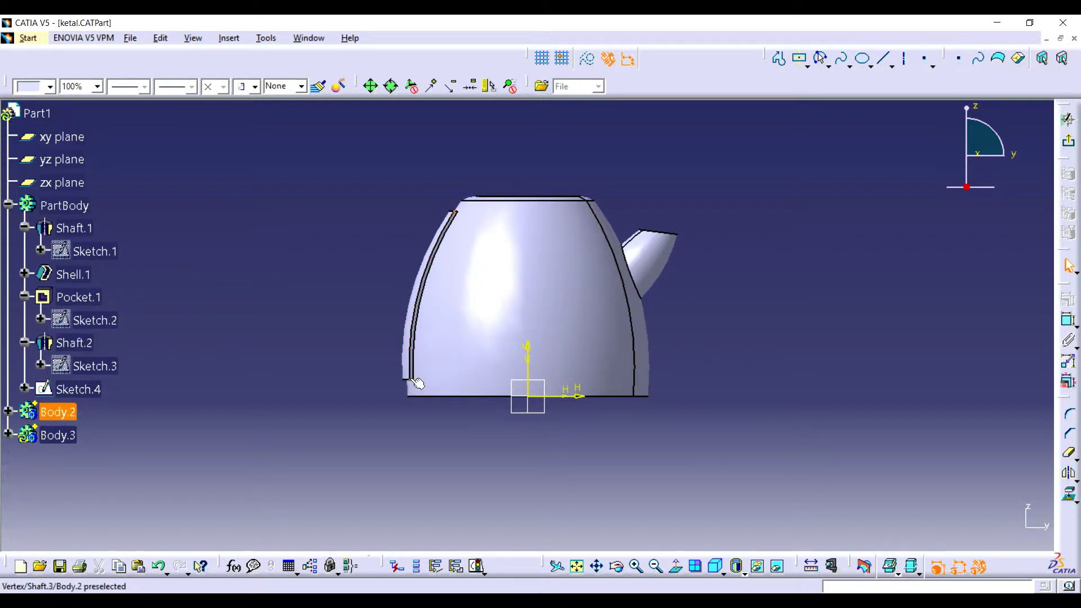
- Project the kettle's left edges into the new sketch as 3D elements
{"action": "left_click", "coordinate": [454, 212], "text": "ctrl"}
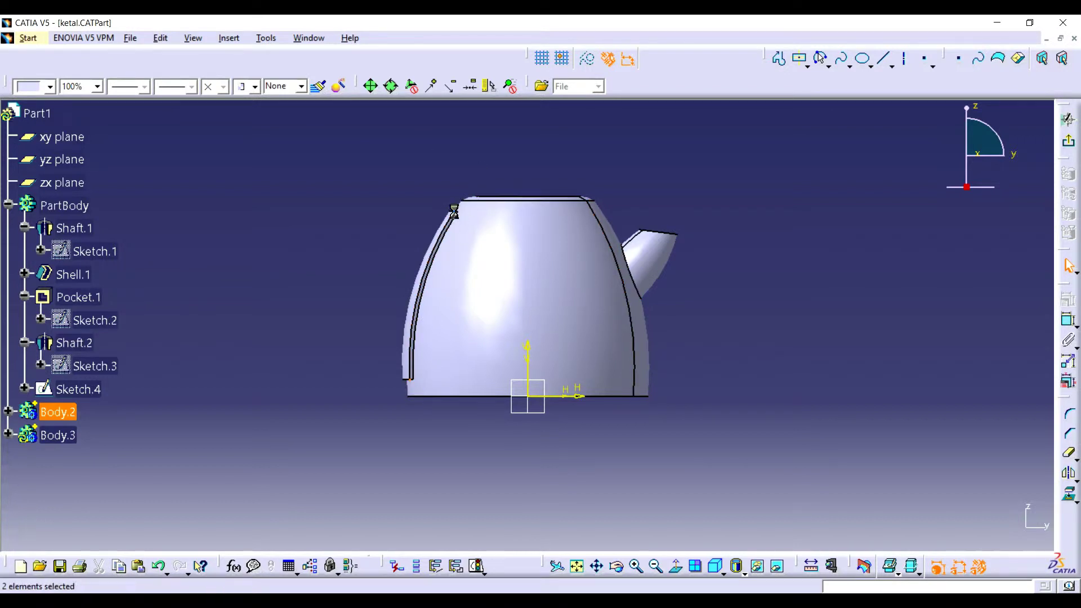
{"action": "left_click", "coordinate": [266, 38]}
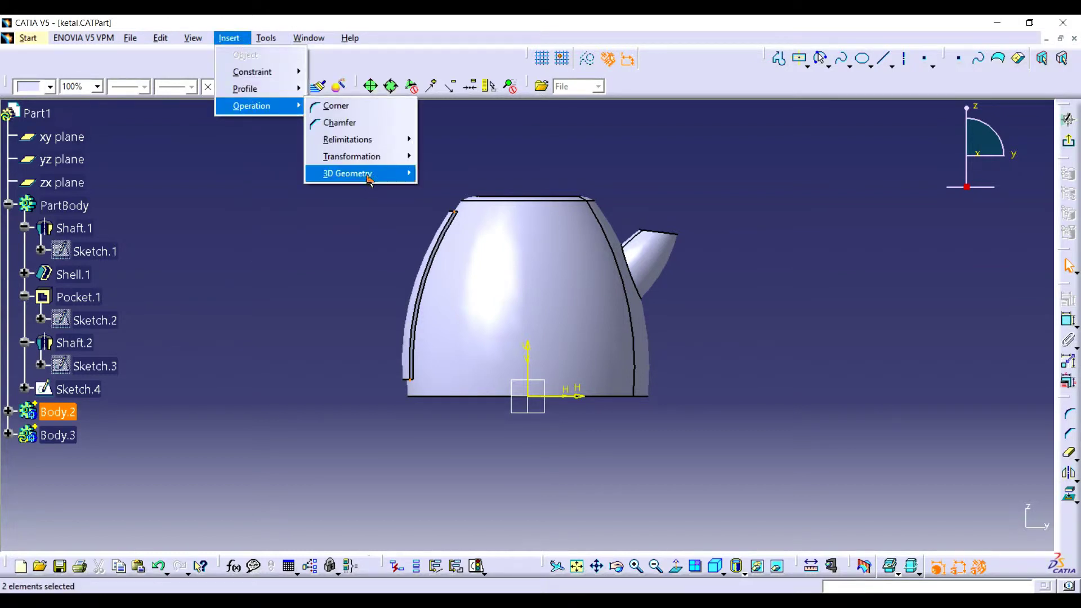
{"action": "mouse_move", "coordinate": [346, 173]}
{"action": "left_click", "coordinate": [445, 168]}
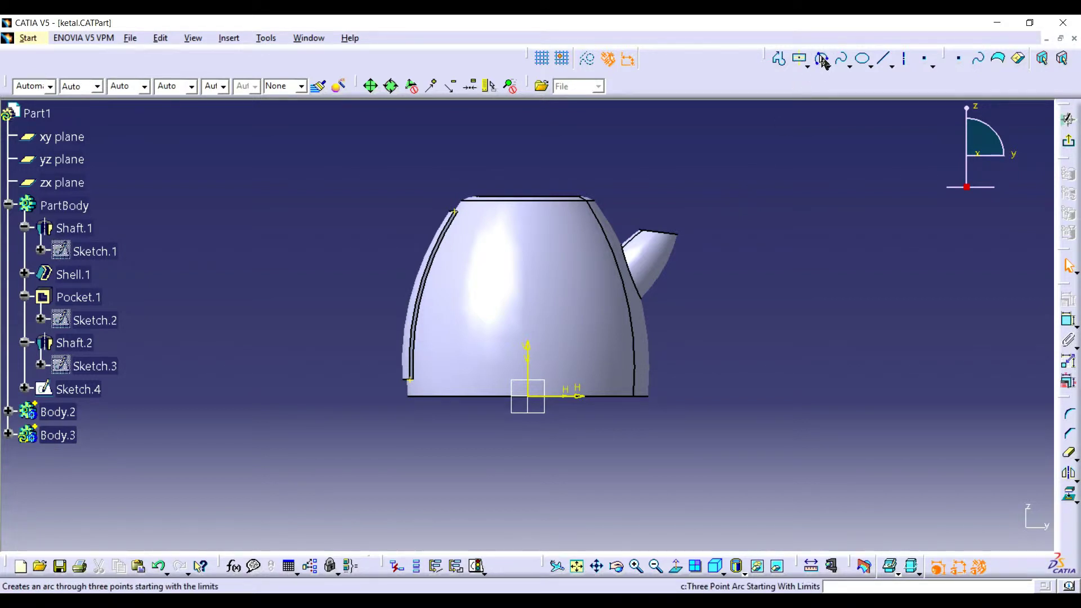
- Draw a three-point arc from the upper-left to lower-left body edge
{"action": "left_click", "coordinate": [821, 58]}
{"action": "left_click", "coordinate": [455, 212]}
{"action": "left_click", "coordinate": [415, 382]}
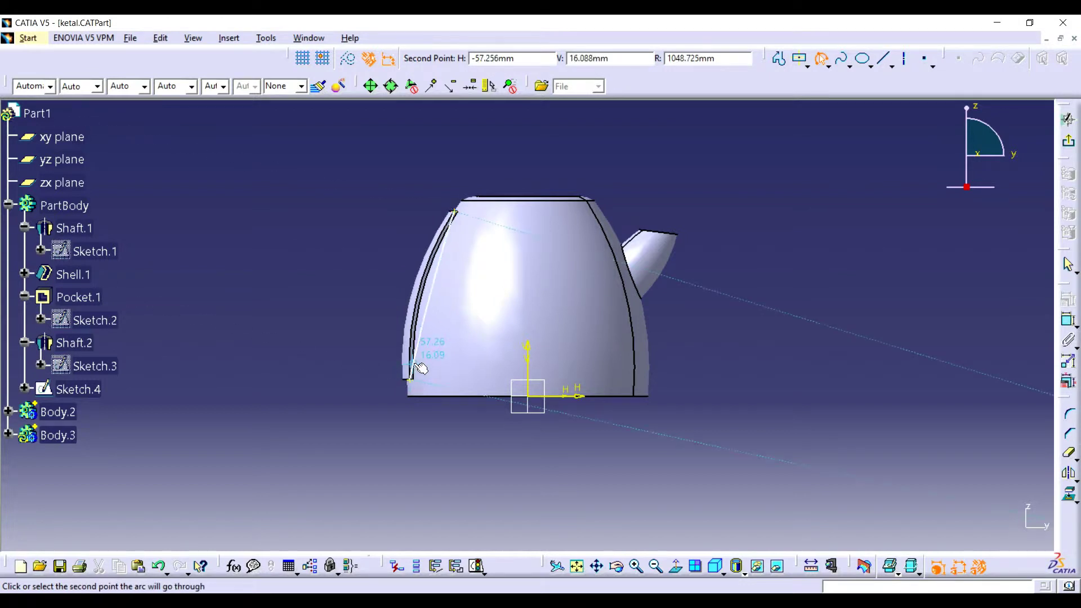
{"action": "left_click", "coordinate": [417, 345]}
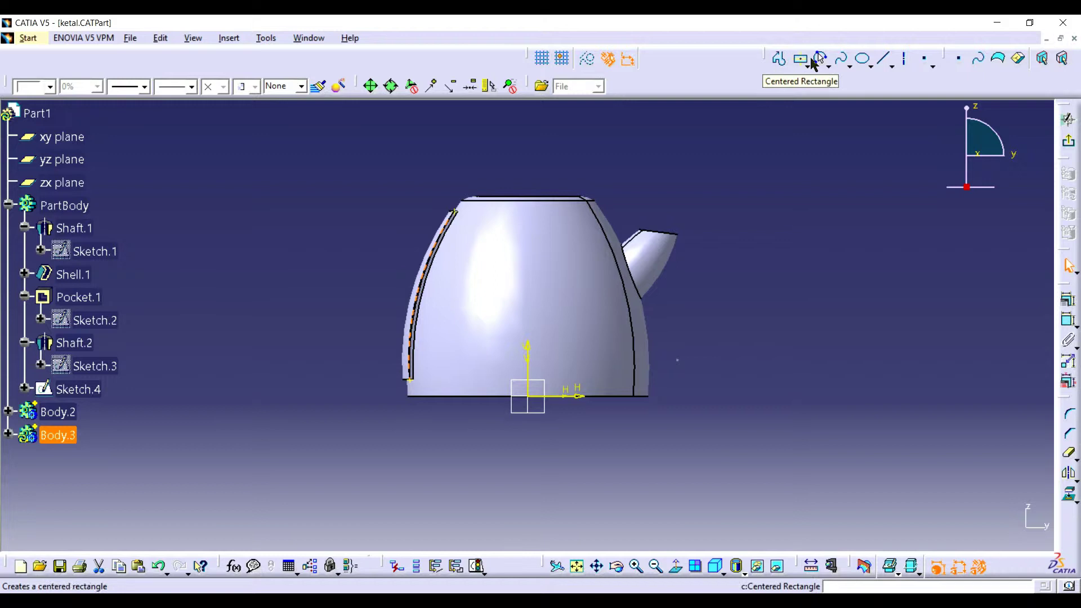
- Draw a handle spline from the arc's top, looping left, to the body's lower-left edge
{"action": "left_click", "coordinate": [840, 59]}
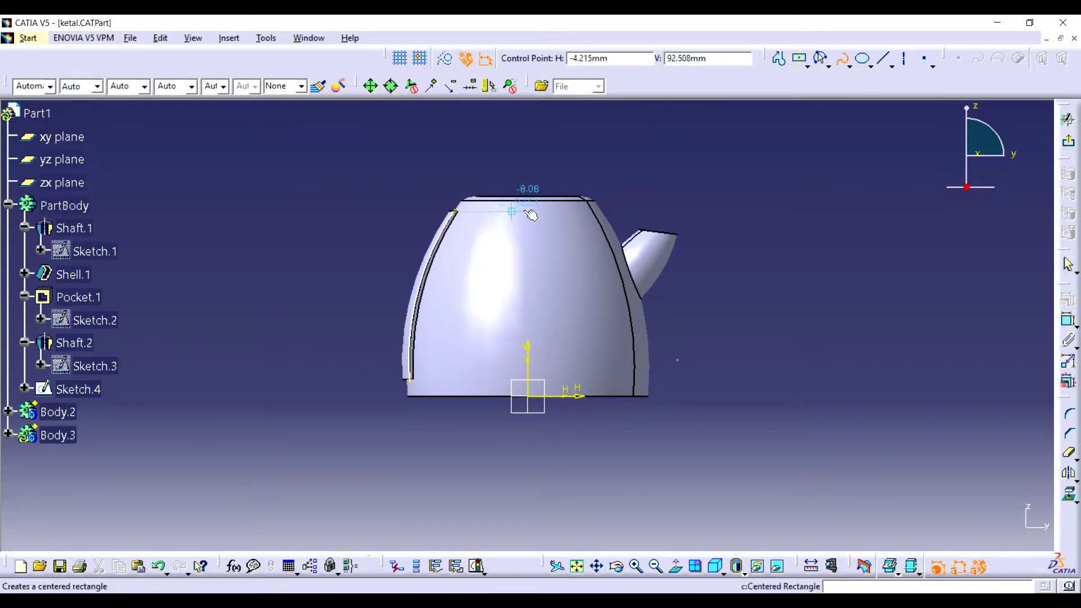
{"action": "left_click", "coordinate": [458, 206]}
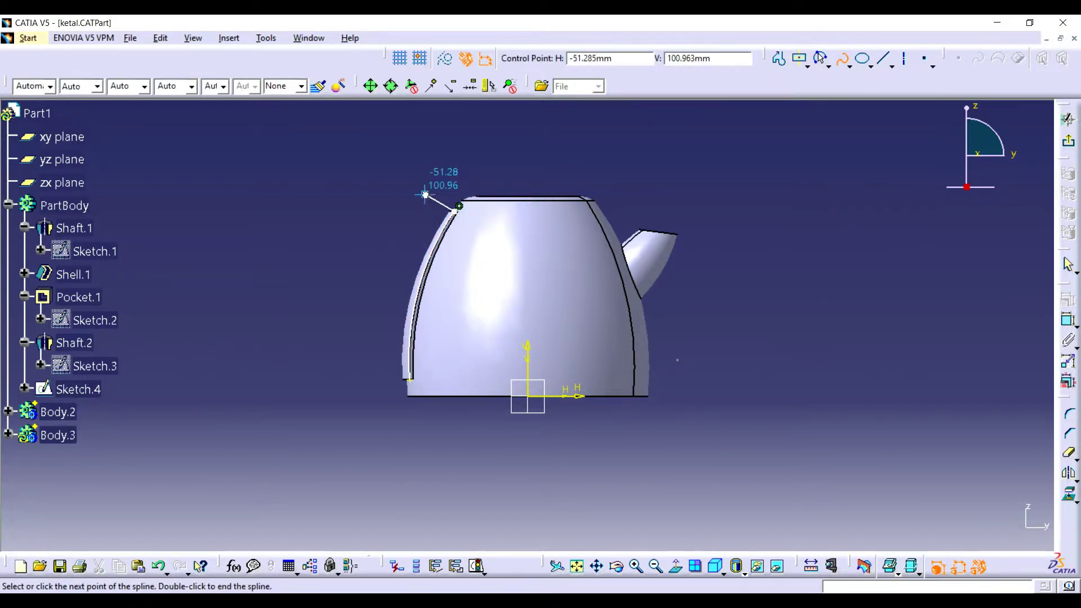
{"action": "left_click", "coordinate": [364, 220]}
{"action": "left_click", "coordinate": [337, 290]}
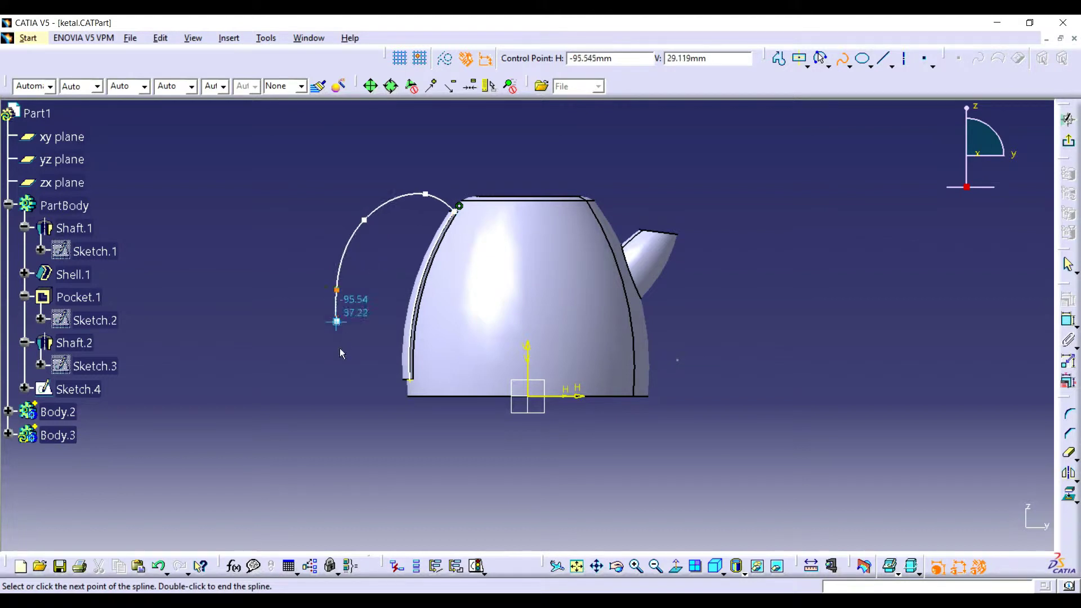
{"action": "left_click", "coordinate": [348, 369]}
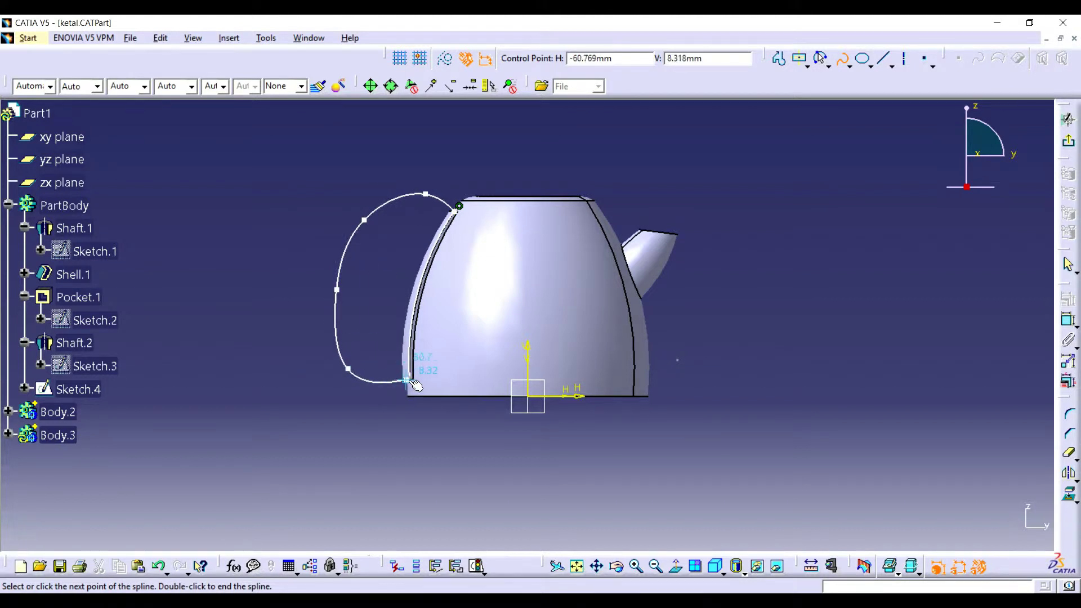
{"action": "left_click", "coordinate": [410, 380]}
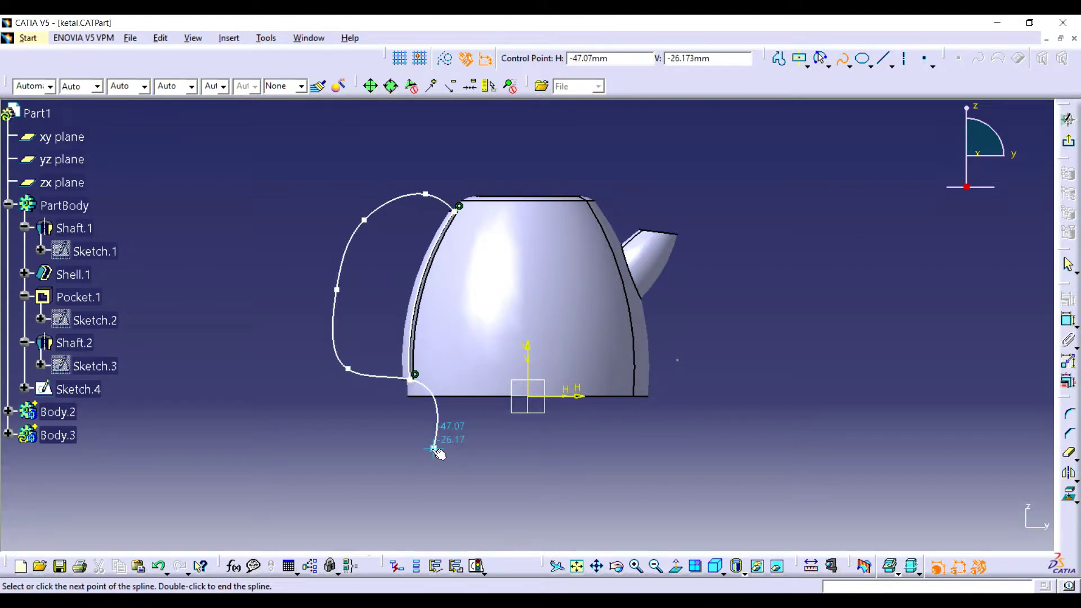
{"action": "key", "text": "Escape"}
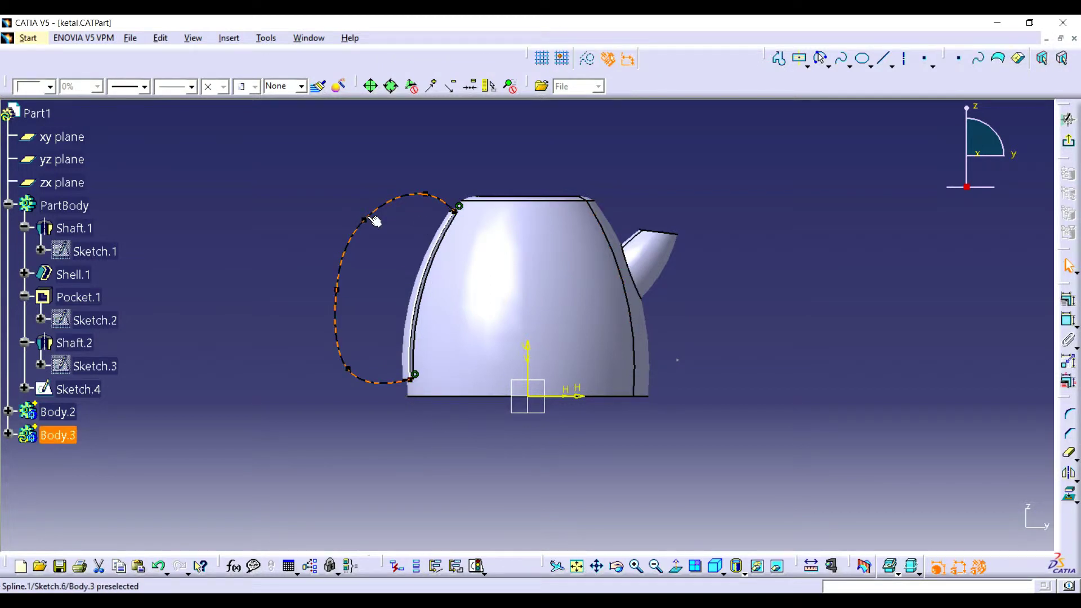
- Drag spline control points to square off and widen the handle shape
{"action": "left_click", "coordinate": [386, 229]}
{"action": "left_click_drag", "start_coordinate": [373, 224], "coordinate": [371, 199]}
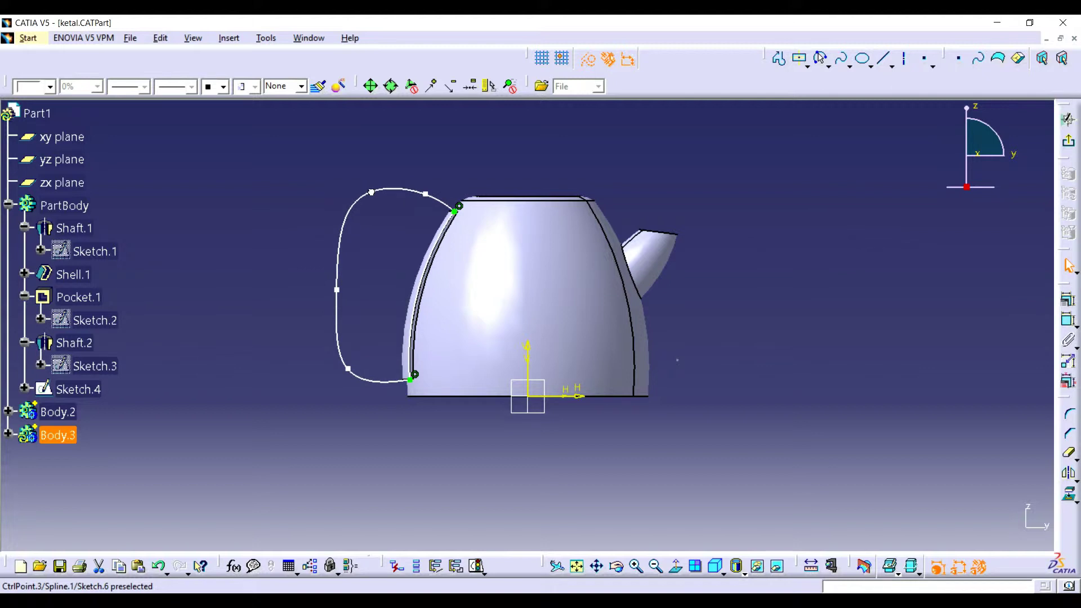
{"action": "left_click_drag", "start_coordinate": [337, 290], "coordinate": [342, 291]}
{"action": "left_click_drag", "start_coordinate": [356, 376], "coordinate": [359, 365]}
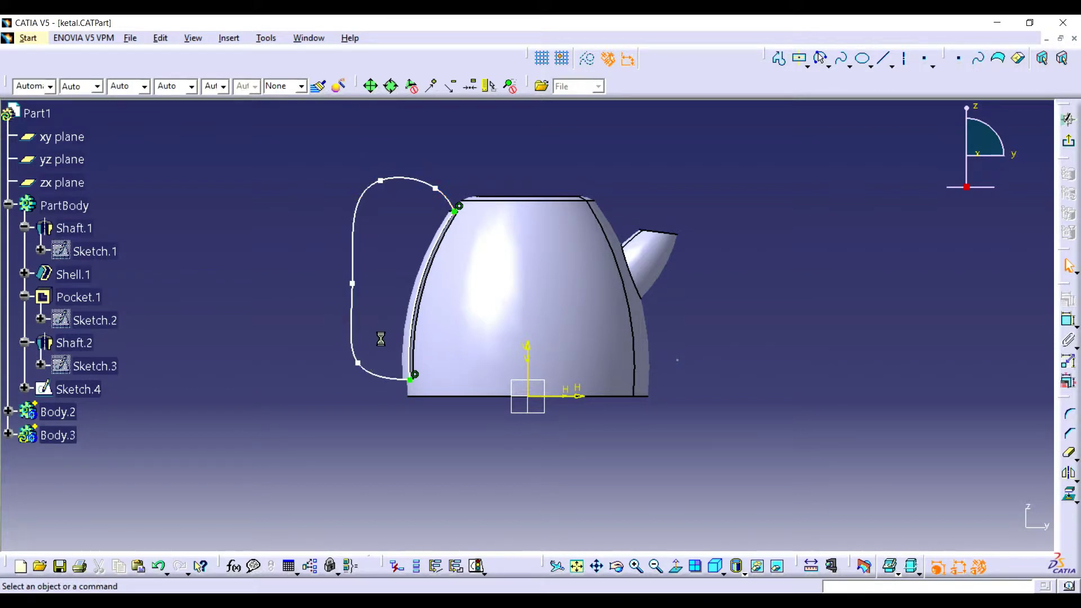
{"action": "left_click", "coordinate": [359, 364]}
{"action": "left_click_drag", "start_coordinate": [359, 361], "coordinate": [364, 338]}
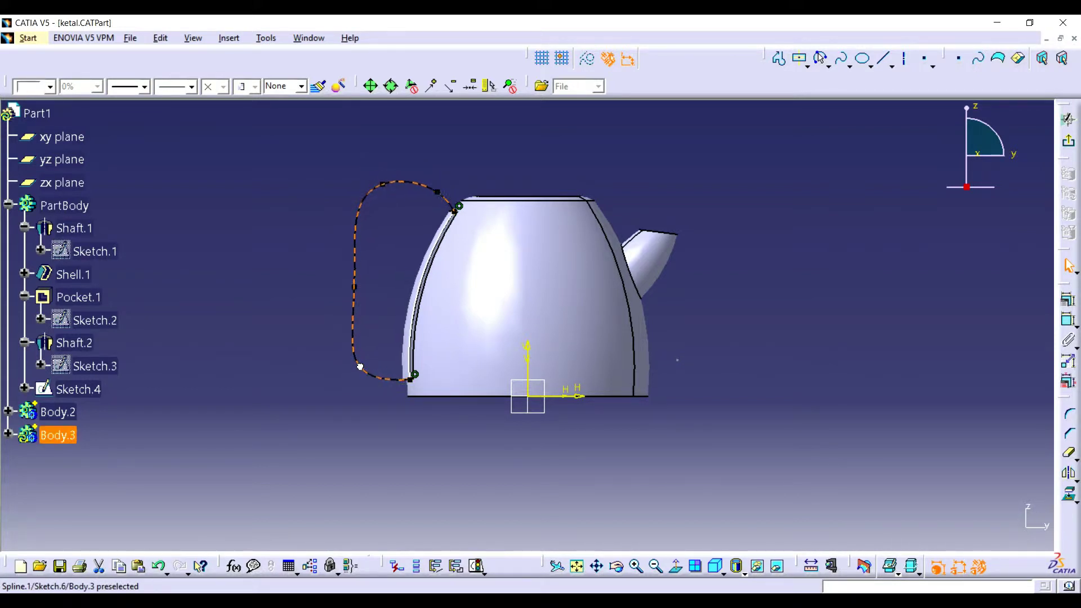
{"action": "left_click_drag", "start_coordinate": [359, 370], "coordinate": [367, 359]}
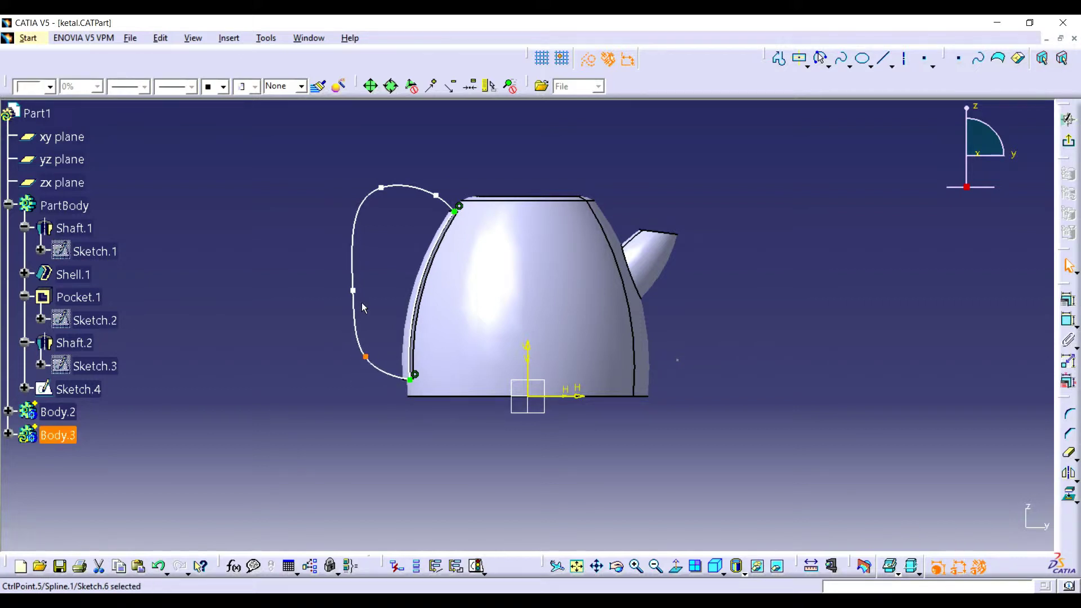
{"action": "left_click_drag", "start_coordinate": [359, 297], "coordinate": [346, 296]}
{"action": "left_click_drag", "start_coordinate": [436, 195], "coordinate": [429, 203]}
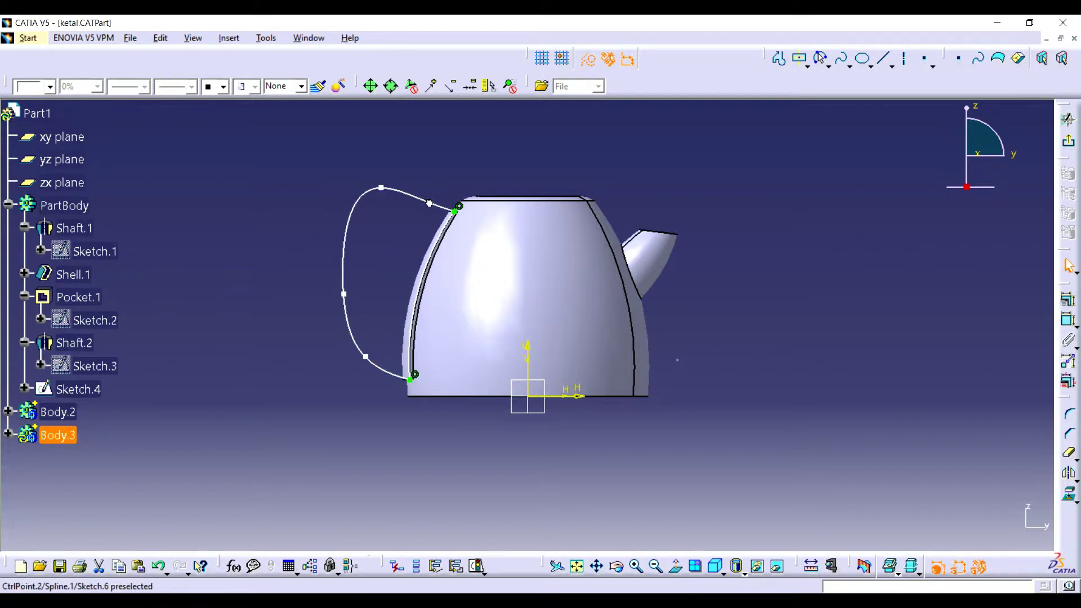
- Fine-tune the handle's upper-left and lower-left bends by dragging control points
{"action": "left_click", "coordinate": [429, 197]}
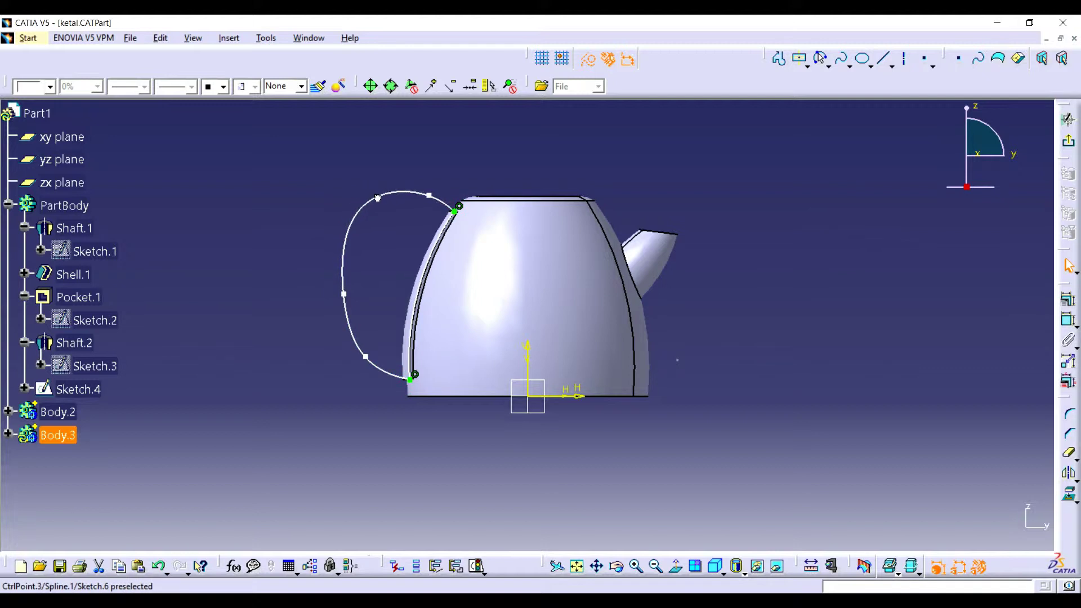
{"action": "left_click_drag", "start_coordinate": [373, 206], "coordinate": [370, 198]}
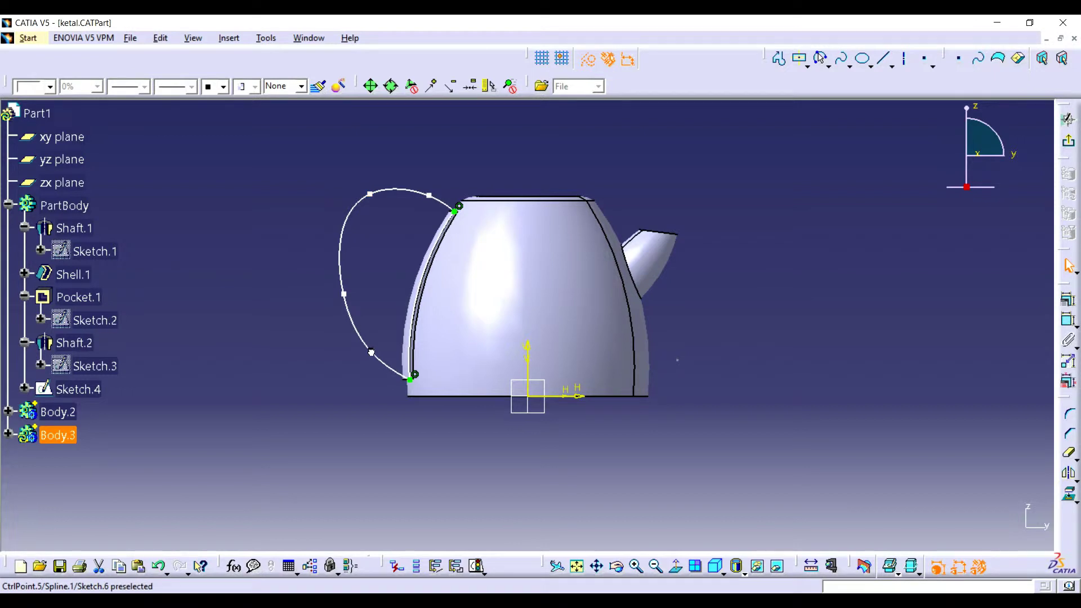
{"action": "left_click_drag", "start_coordinate": [371, 353], "coordinate": [371, 367]}
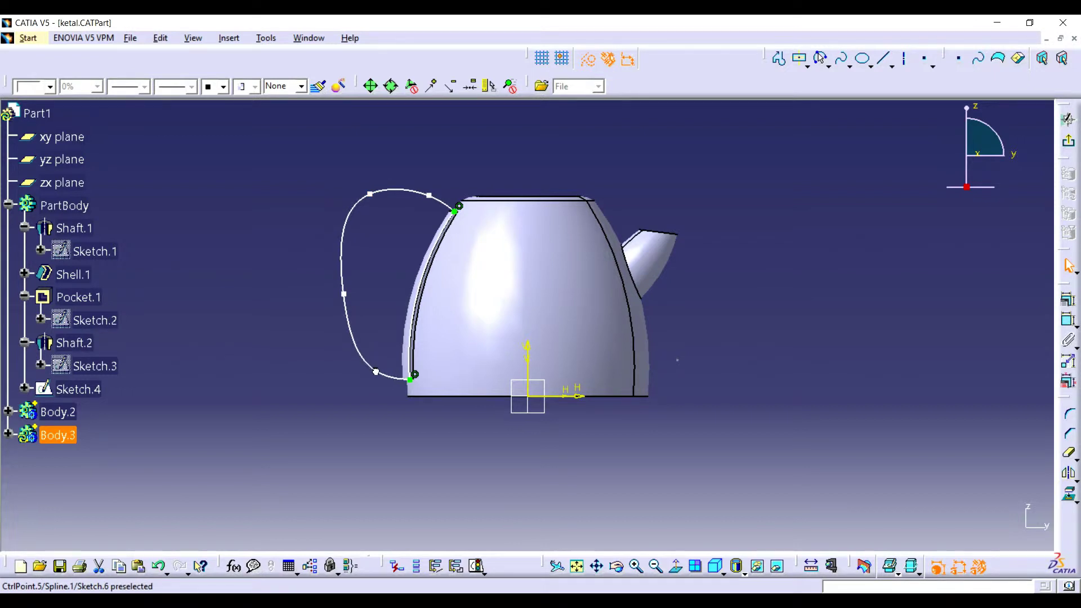
{"action": "left_click_drag", "start_coordinate": [344, 297], "coordinate": [340, 299]}
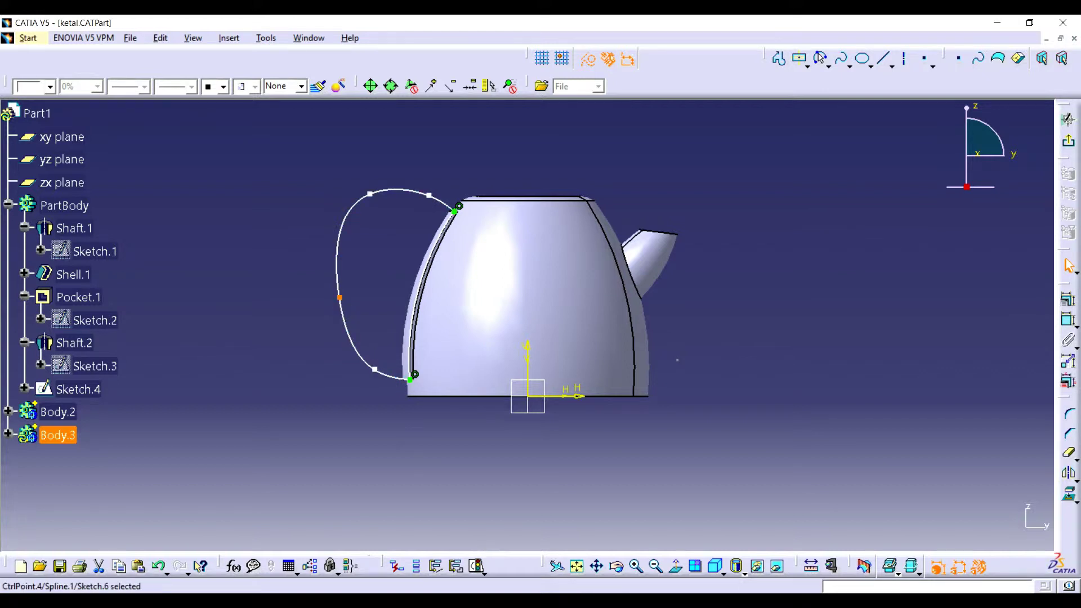
{"action": "left_click", "coordinate": [908, 604]}
{"action": "right_click", "coordinate": [889, 581]}
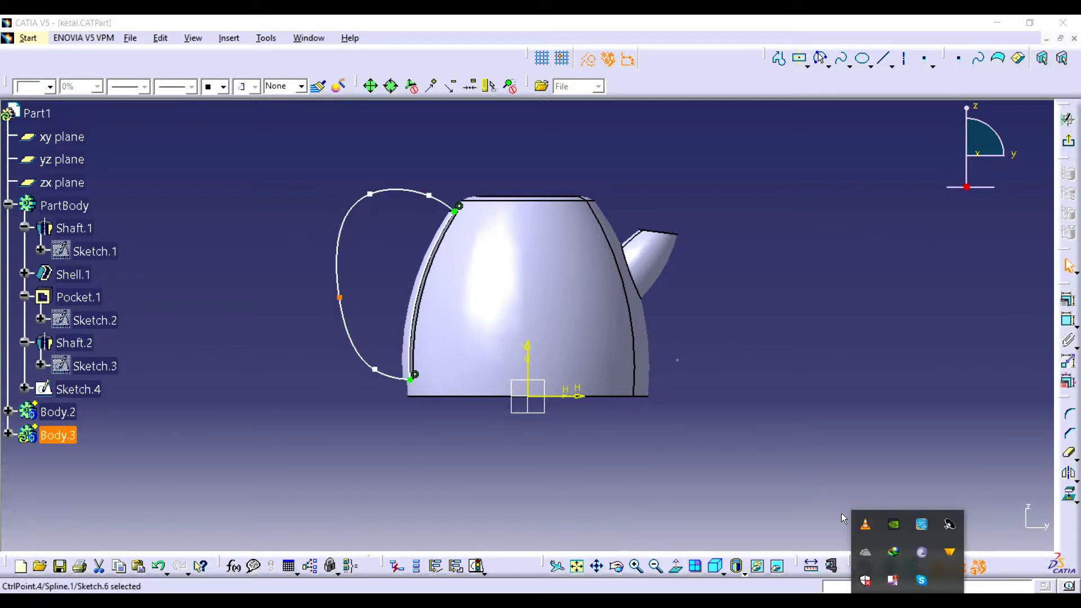
- Run a sketch geometry check and close the passed analysis results
{"action": "left_click", "coordinate": [228, 38]}
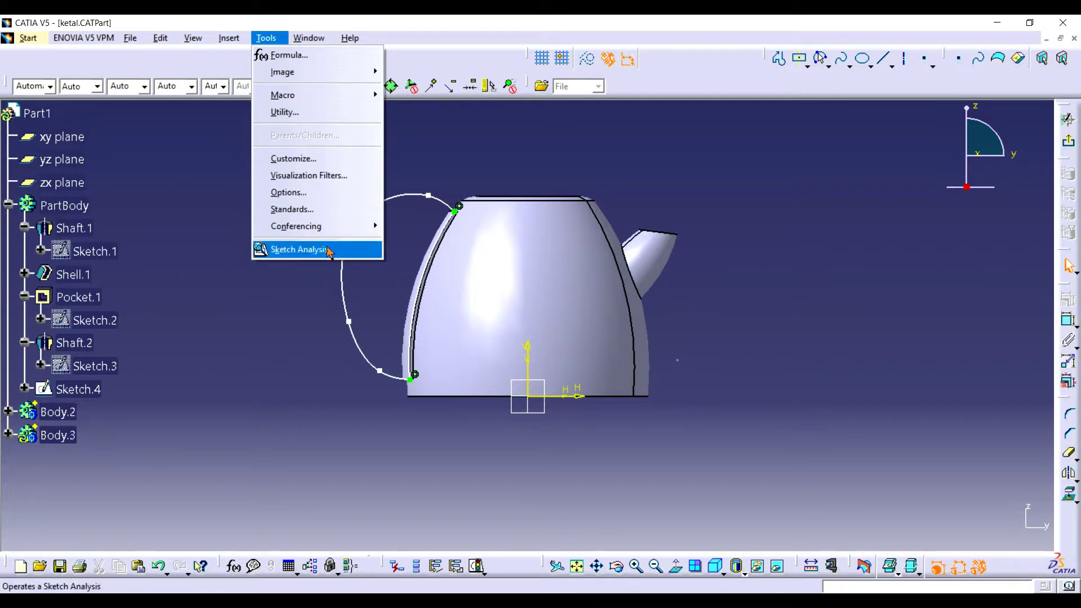
{"action": "left_click", "coordinate": [331, 253]}
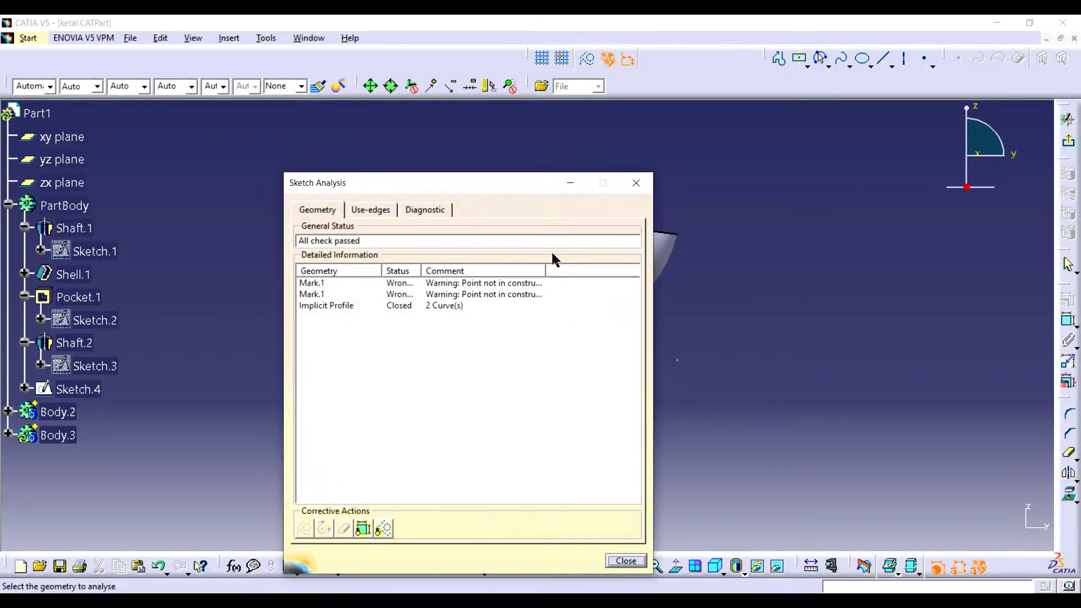
{"action": "left_click", "coordinate": [635, 182]}
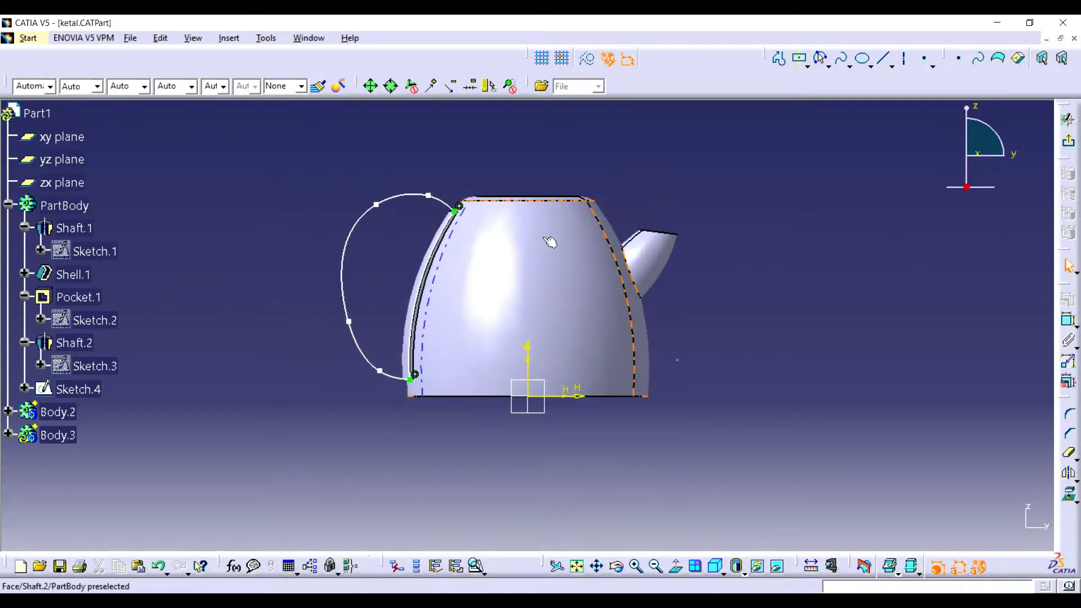
- Delete the spline's rim point, undo the deletion, and exit the sketch
{"action": "left_click", "coordinate": [456, 211]}
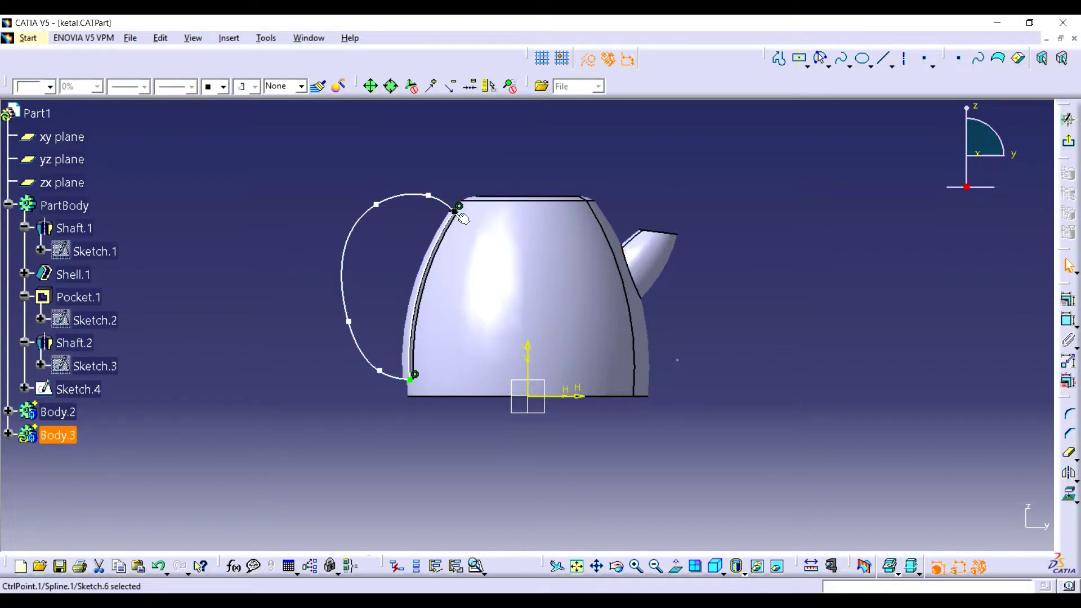
{"action": "key", "text": "Delete"}
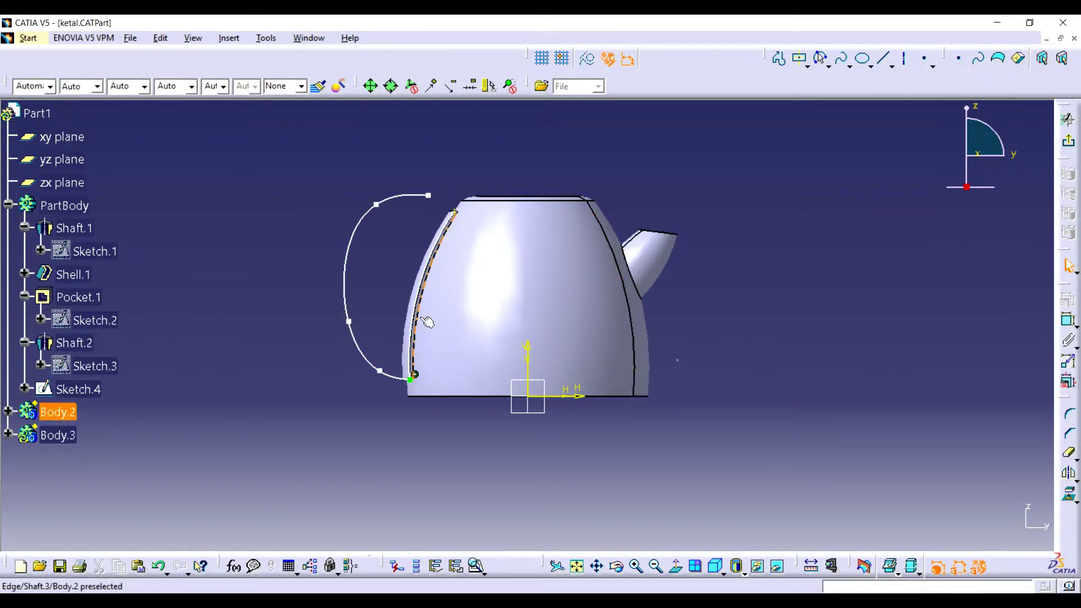
{"action": "key", "text": "ctrl+z"}
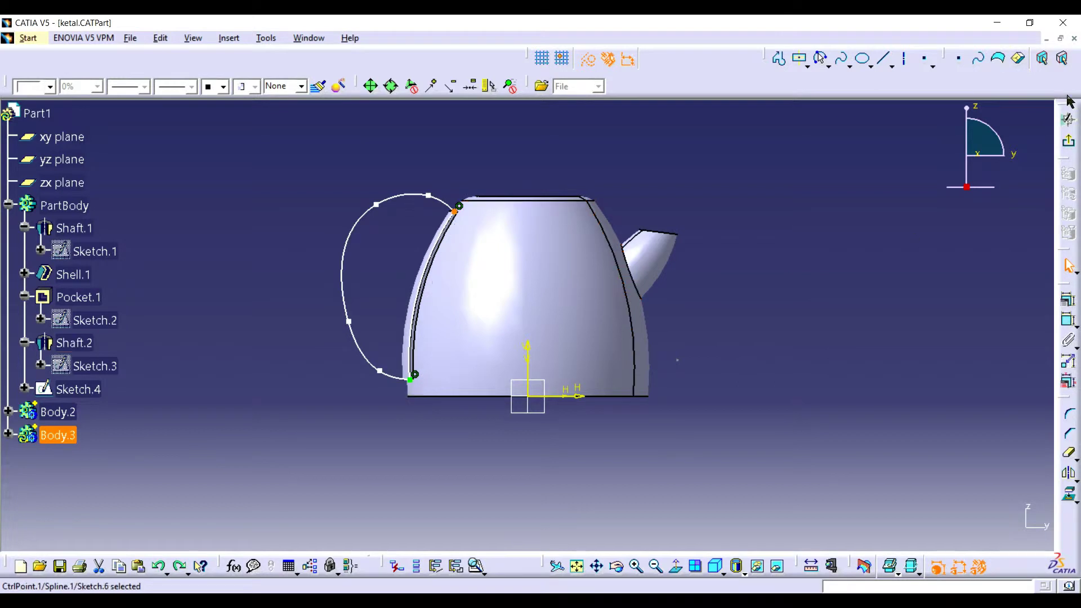
{"action": "left_click", "coordinate": [1068, 119]}
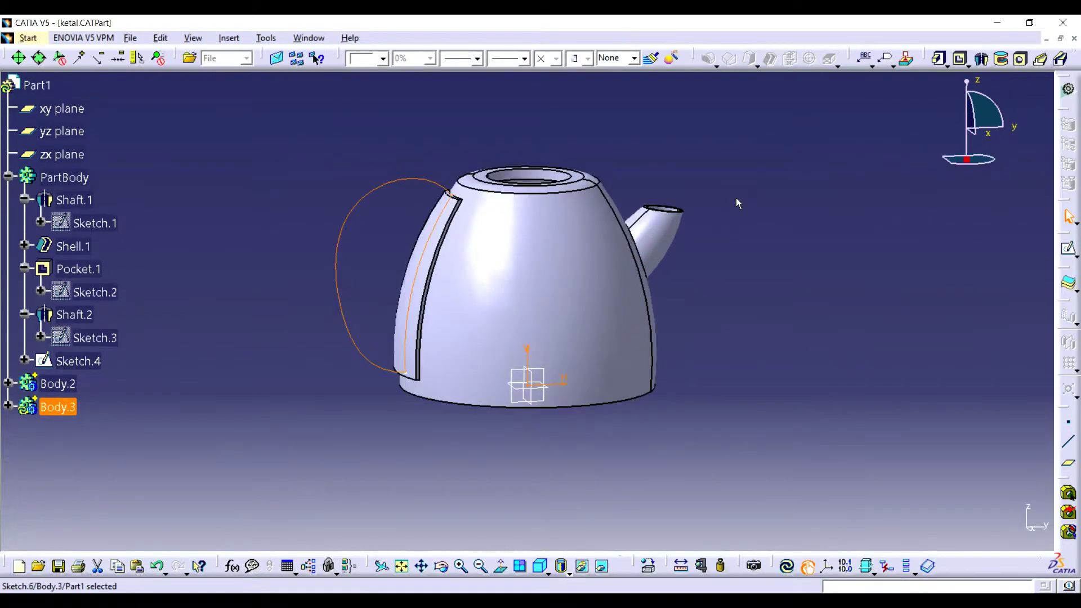
- Try revolving the handle profile into a 10° shaft, then undo it
{"action": "left_click", "coordinate": [986, 61]}
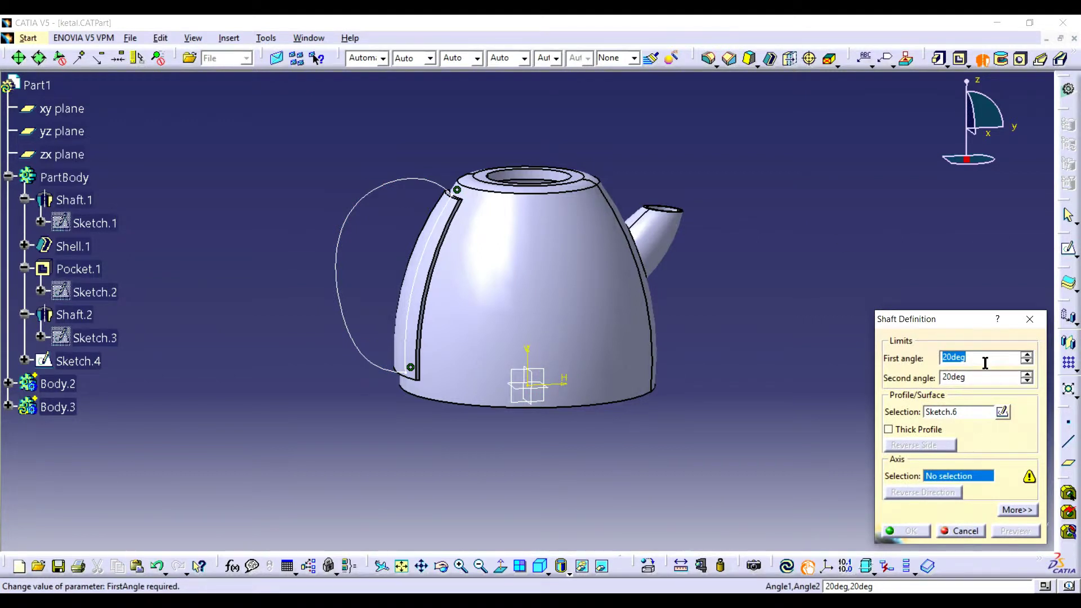
{"action": "type", "text": "0"}
{"action": "key", "text": "Tab"}
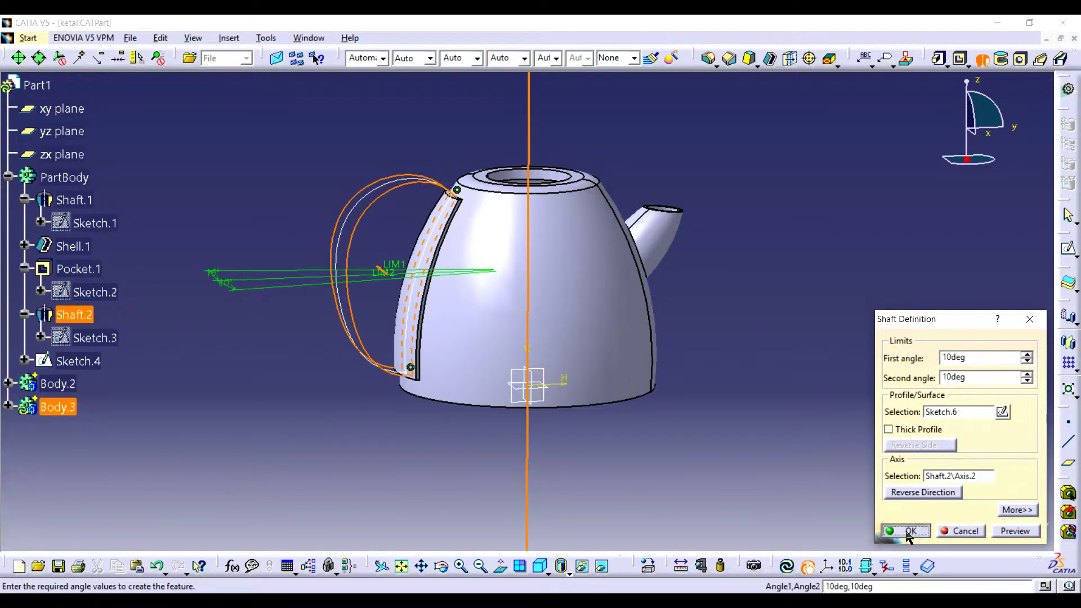
{"action": "left_click", "coordinate": [907, 530]}
{"action": "mouse_move", "coordinate": [647, 338]}
{"action": "middle_mouse_down"}
{"action": "mouse_move", "coordinate": [779, 350]}
{"action": "mouse_move", "coordinate": [416, 288]}
{"action": "middle_mouse_up"}
{"action": "key", "text": "ctrl+z"}
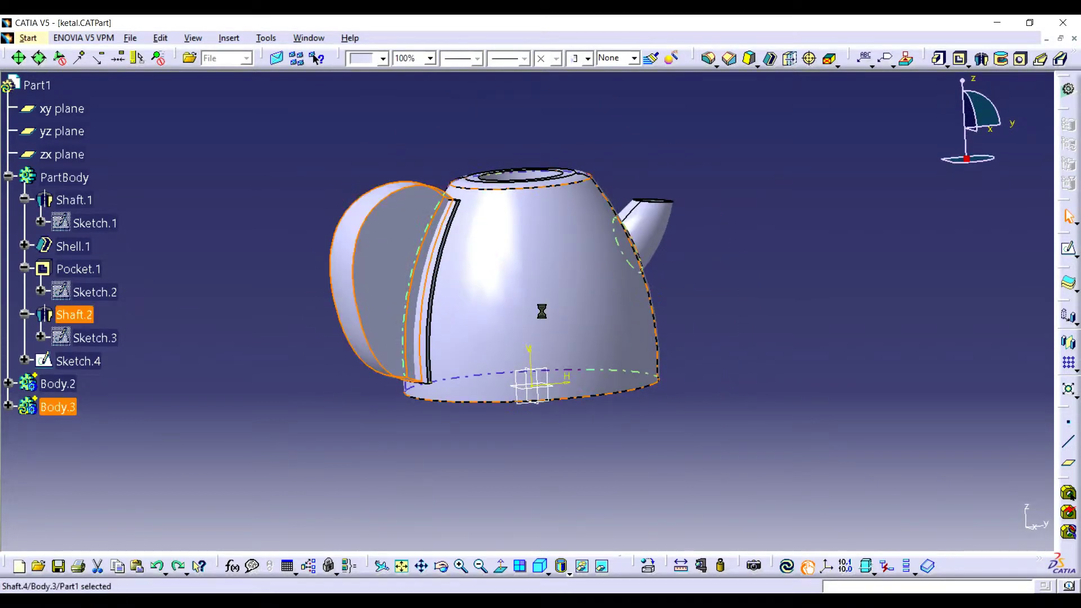
- Pad Sketch.6 with mirrored extent and 10 mm length to create the solid handle
{"action": "left_click", "coordinate": [938, 58]}
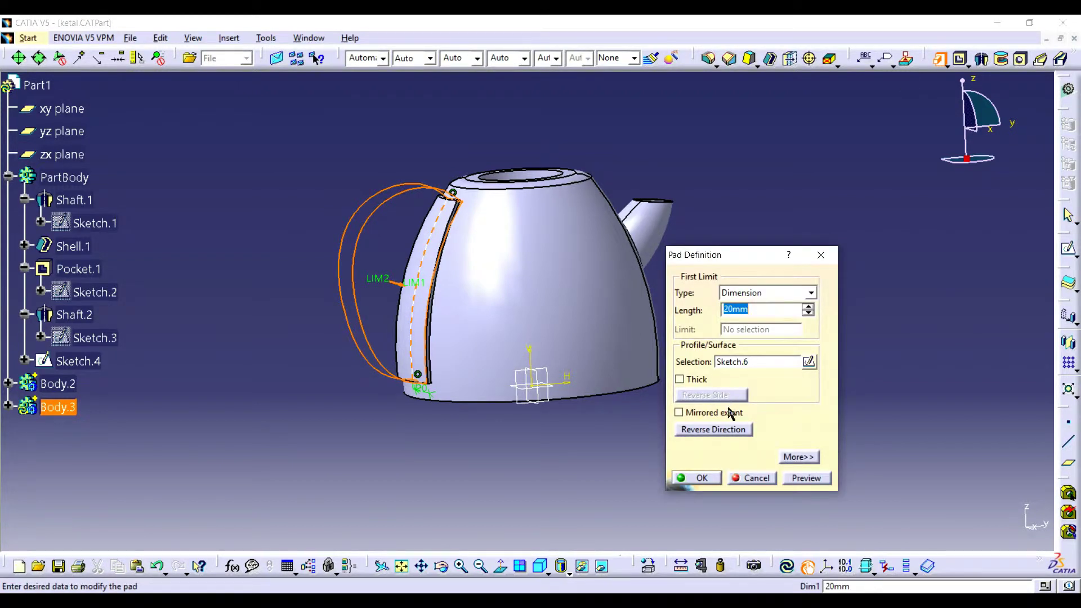
{"action": "left_click", "coordinate": [725, 413]}
{"action": "left_click_drag", "start_coordinate": [748, 309], "coordinate": [702, 312]}
{"action": "type", "text": "10"}
{"action": "left_click", "coordinate": [799, 479]}
{"action": "left_click", "coordinate": [696, 478]}
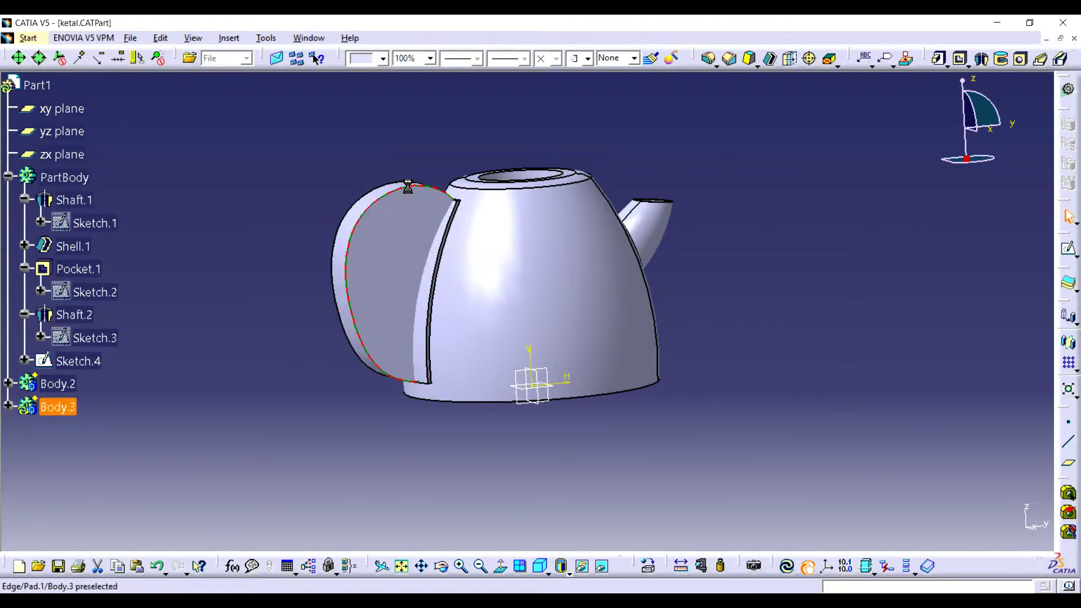
{"action": "left_click", "coordinate": [708, 58]}
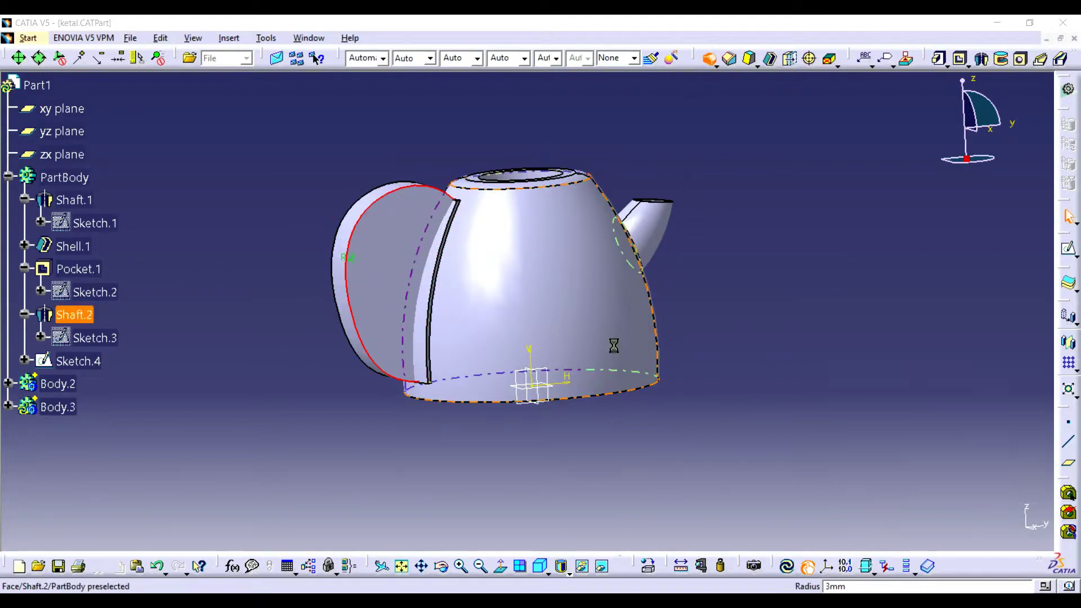
- Apply edge fillets to the handle's outer edges on both sides
{"action": "left_click", "coordinate": [954, 532]}
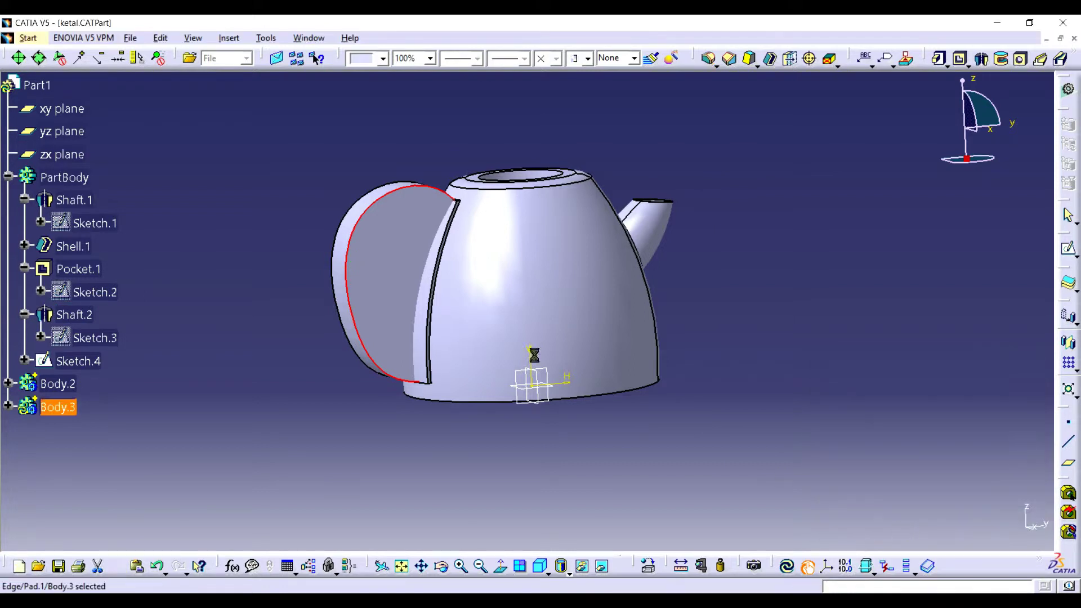
{"action": "left_click", "coordinate": [708, 58]}
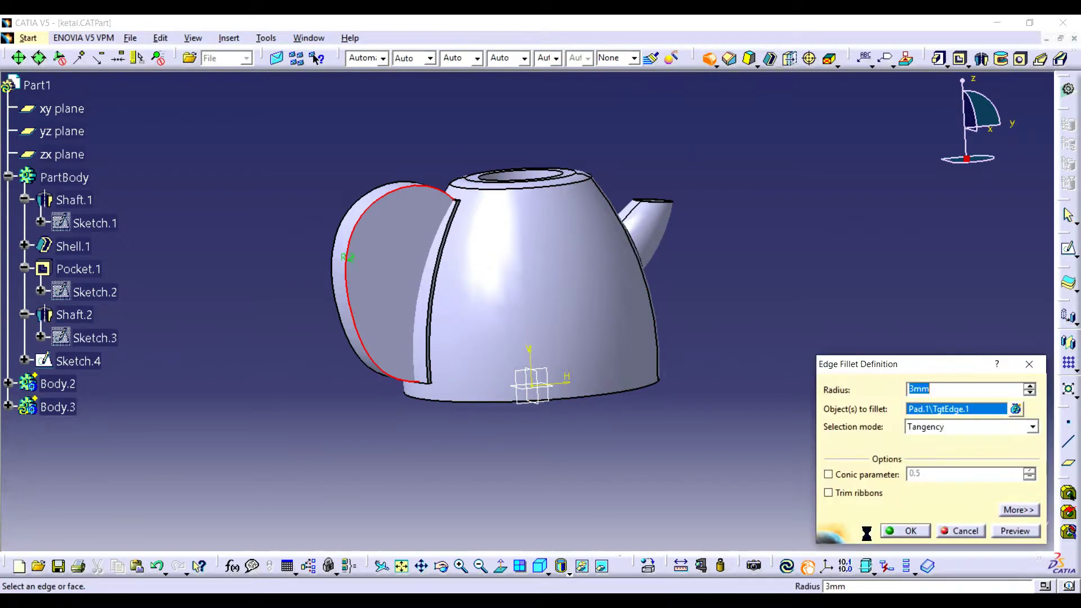
{"action": "left_click", "coordinate": [952, 529]}
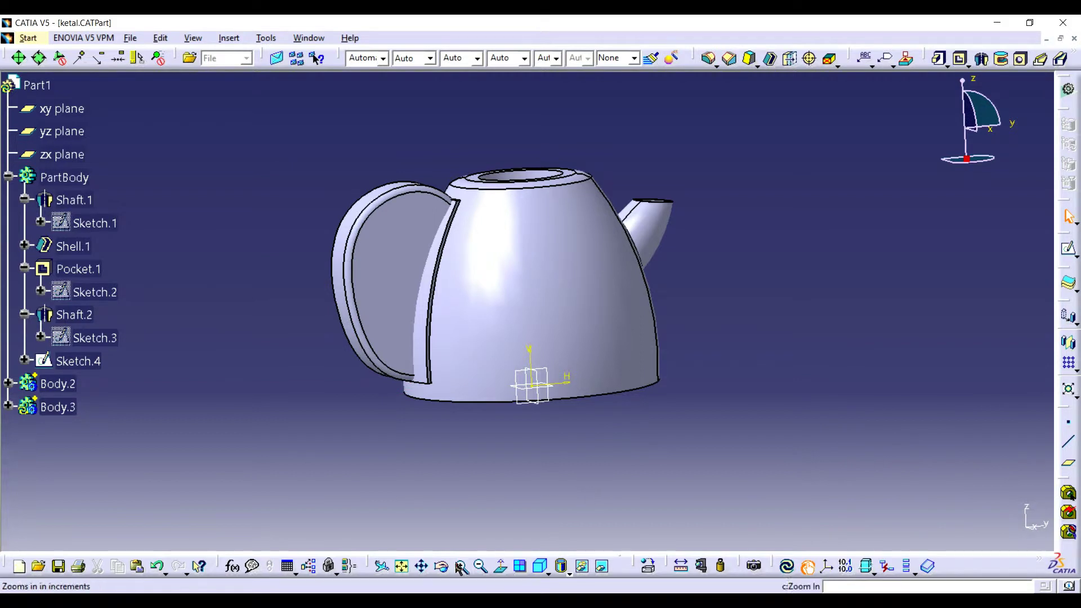
{"action": "middle_click_drag", "start_coordinate": [376, 293], "coordinate": [777, 362]}
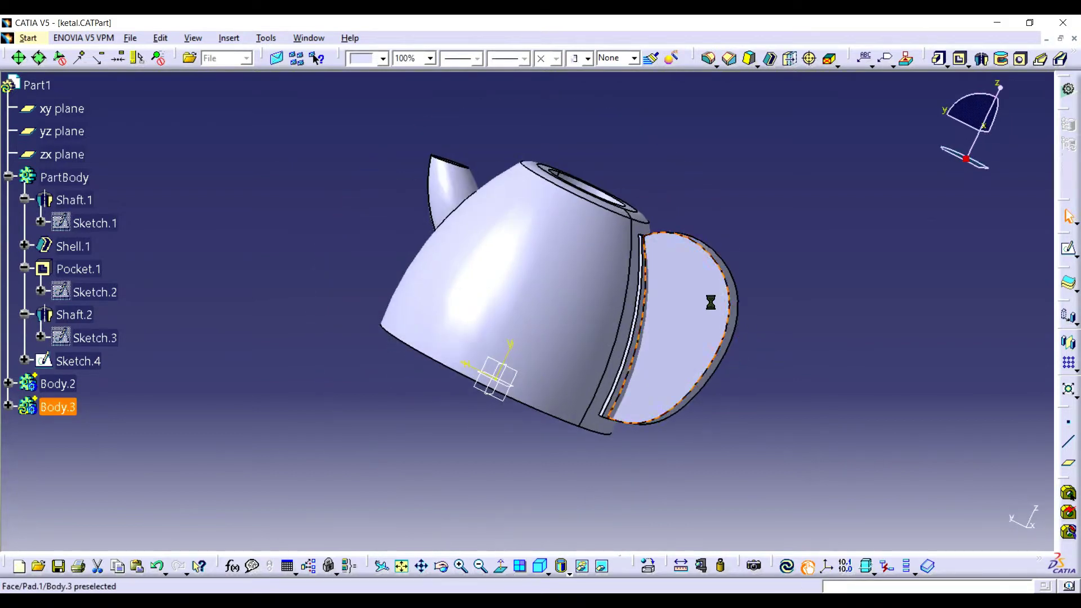
{"action": "left_click", "coordinate": [709, 65]}
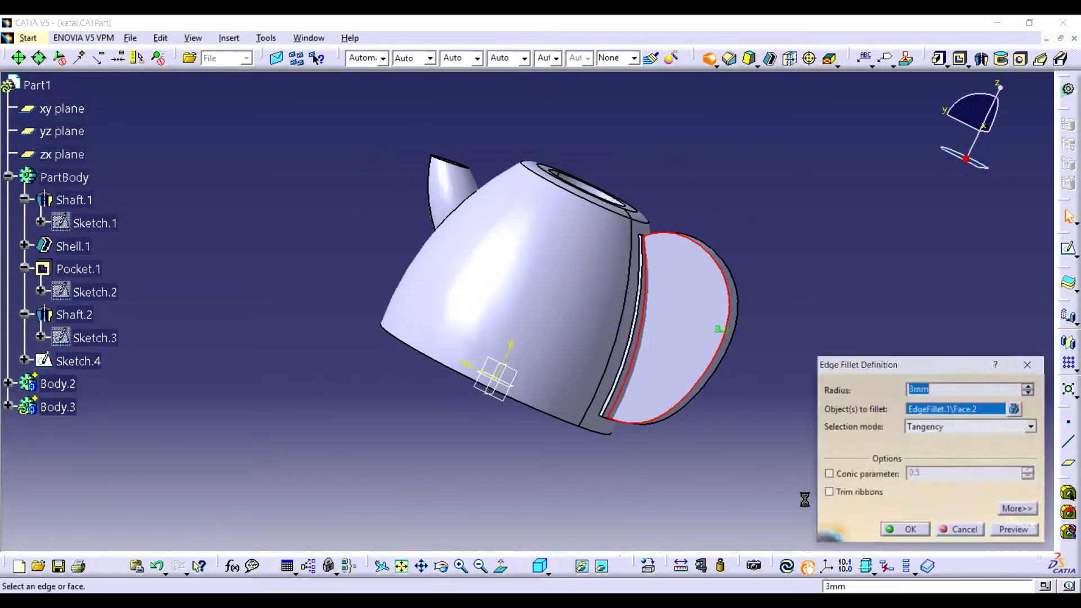
{"action": "left_click", "coordinate": [901, 528]}
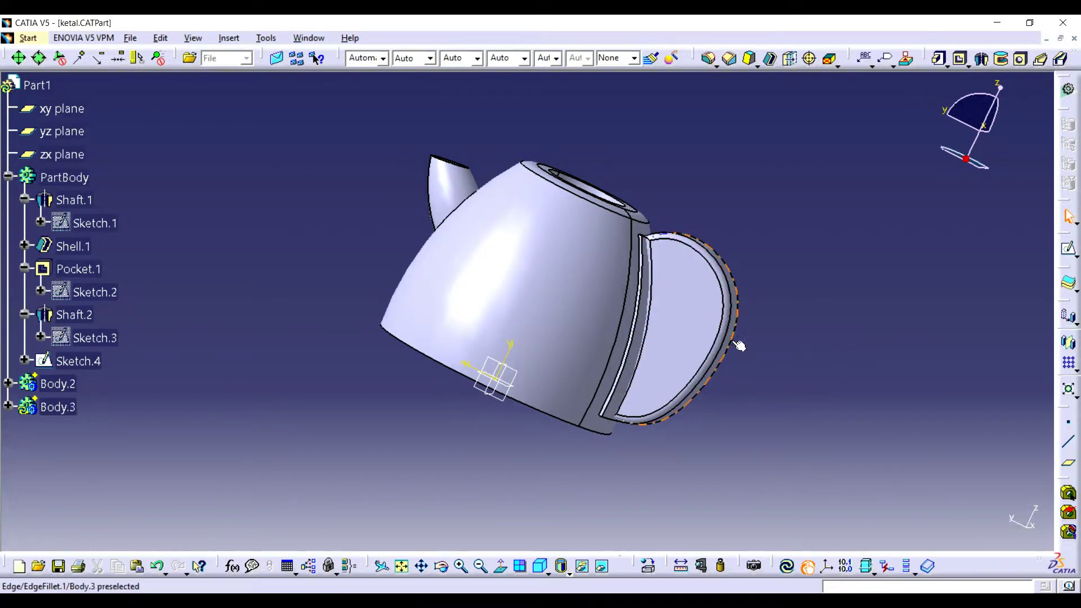
- Enlarge the handle fillet radius to 10 and update the part
{"action": "left_click", "coordinate": [442, 566]}
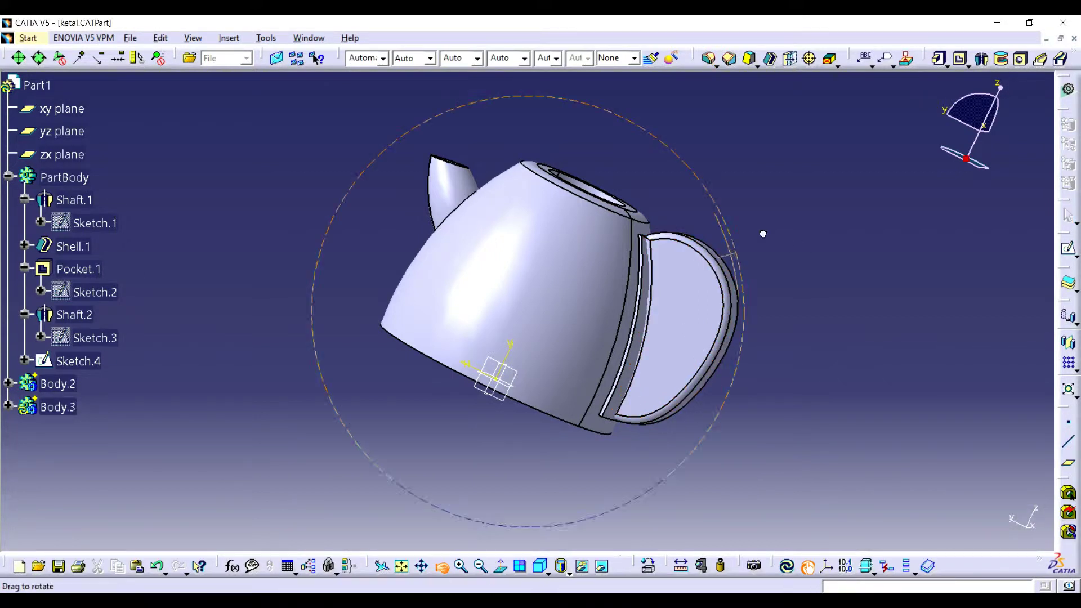
{"action": "left_click_drag", "start_coordinate": [764, 233], "coordinate": [592, 315]}
{"action": "left_click", "coordinate": [438, 372]}
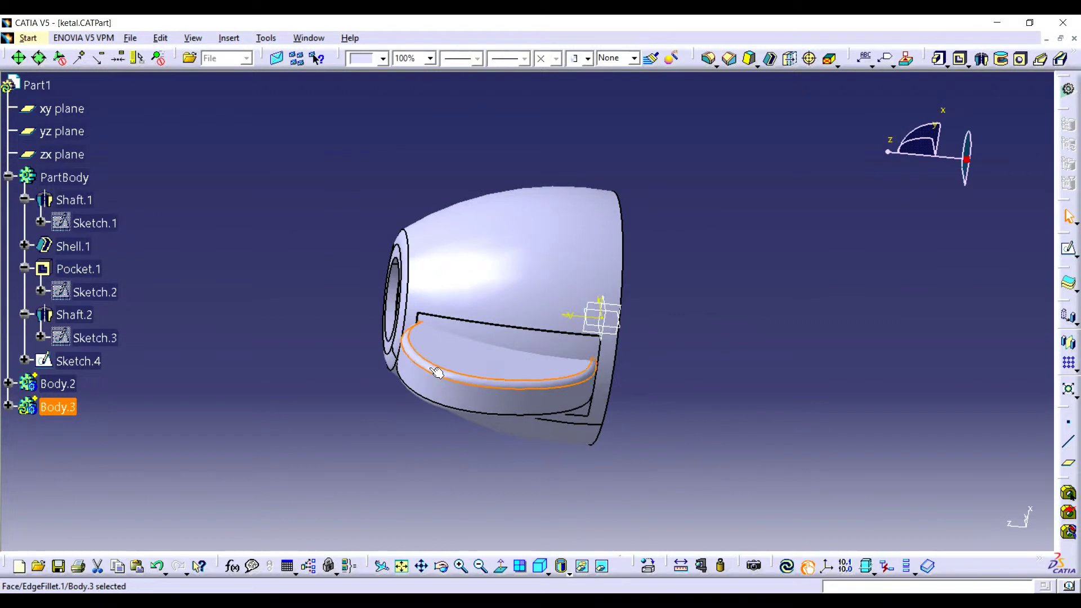
{"action": "double_click", "coordinate": [438, 373]}
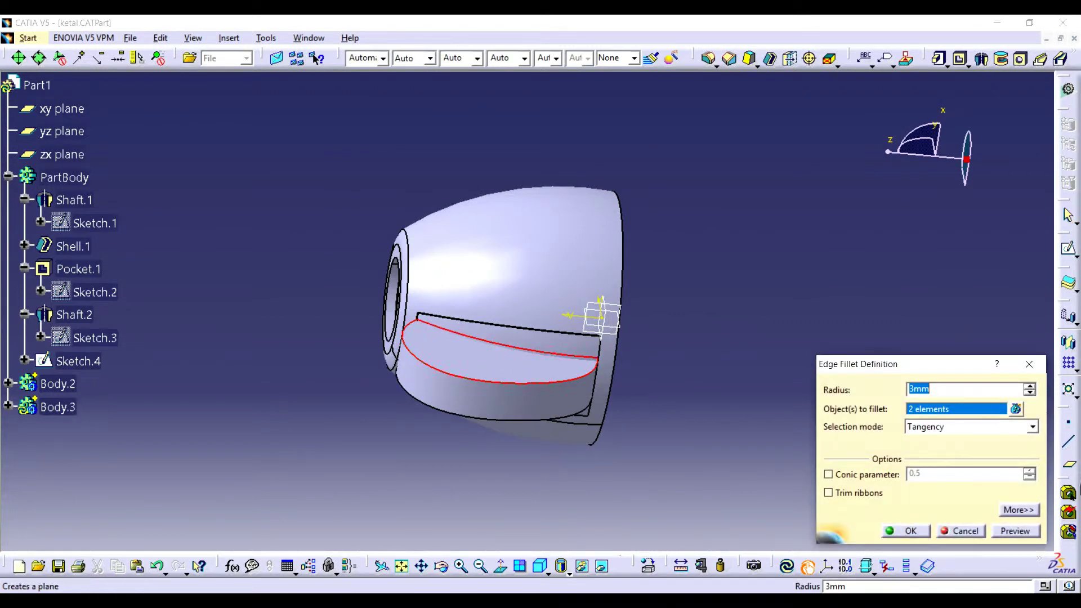
{"action": "type", "text": "10"}
{"action": "key", "text": "Return"}
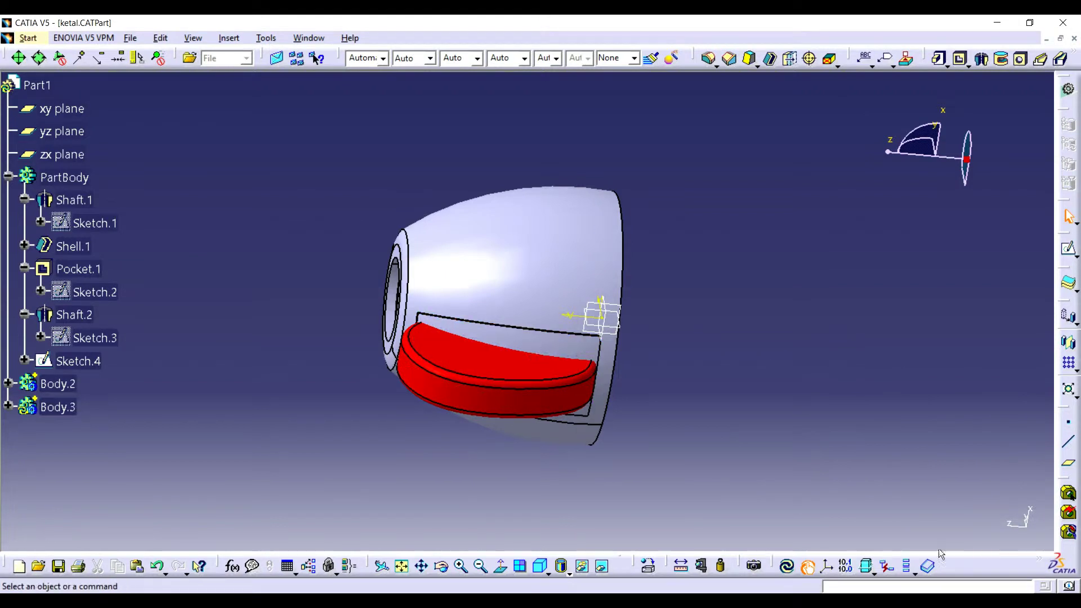
{"action": "left_click", "coordinate": [784, 567]}
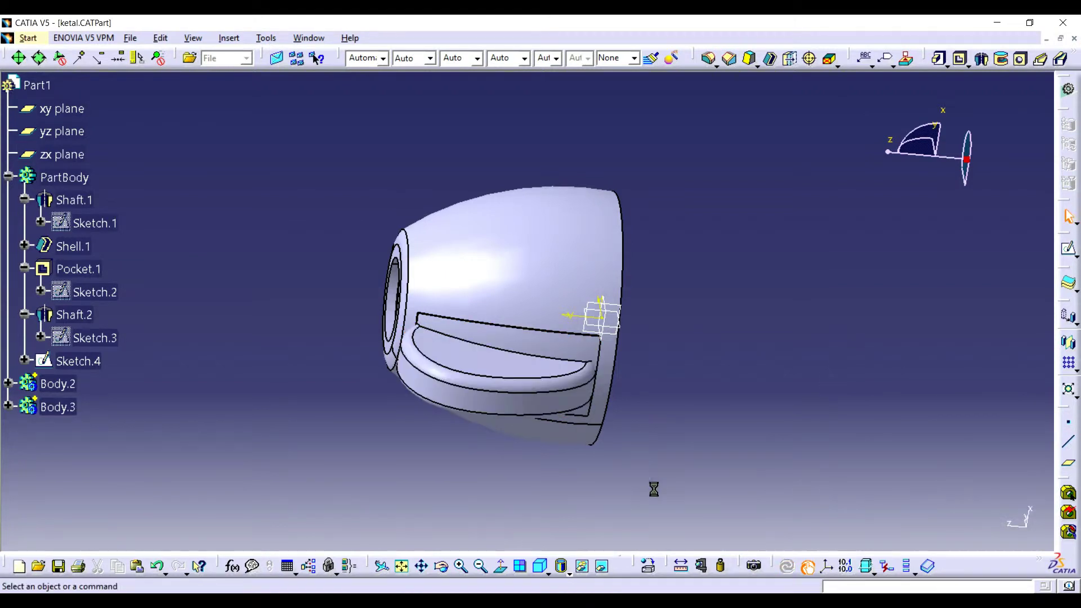
- Start a new sketch on the handle face
{"action": "left_click", "coordinate": [510, 369]}
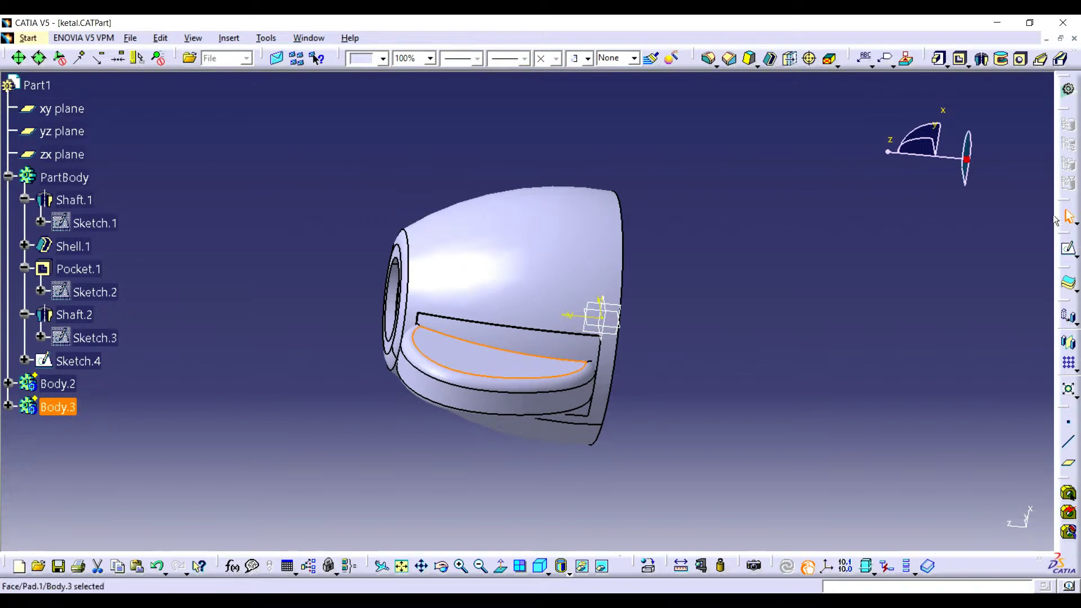
{"action": "left_click", "coordinate": [1068, 246]}
{"action": "left_click", "coordinate": [555, 373]}
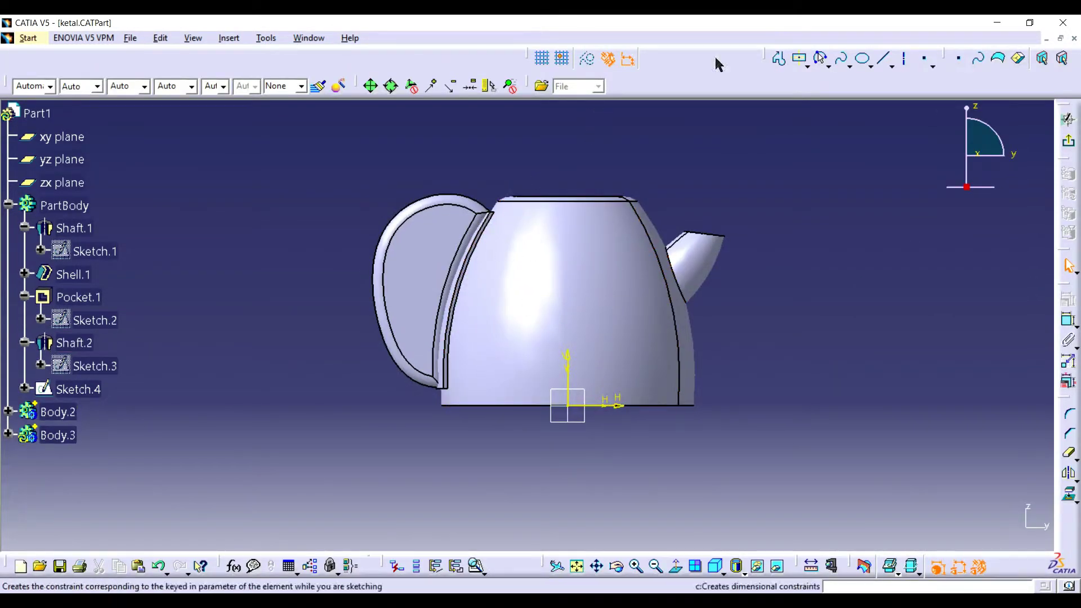
- Draw two three-point arcs across the side of the handle
{"action": "left_click", "coordinate": [822, 58]}
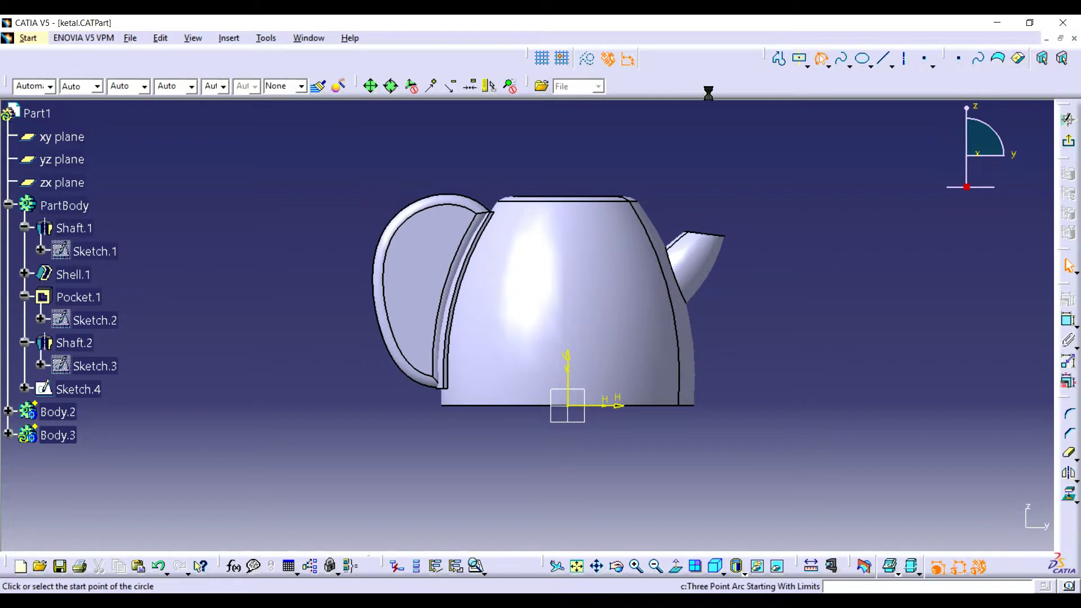
{"action": "left_click", "coordinate": [464, 215]}
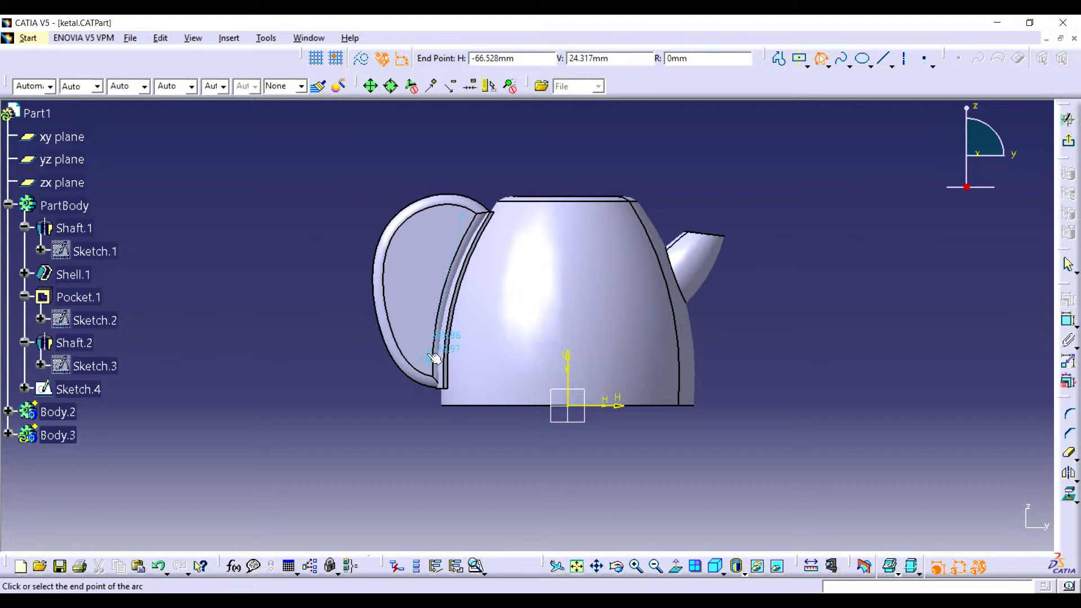
{"action": "left_click", "coordinate": [431, 355]}
{"action": "left_click", "coordinate": [428, 324]}
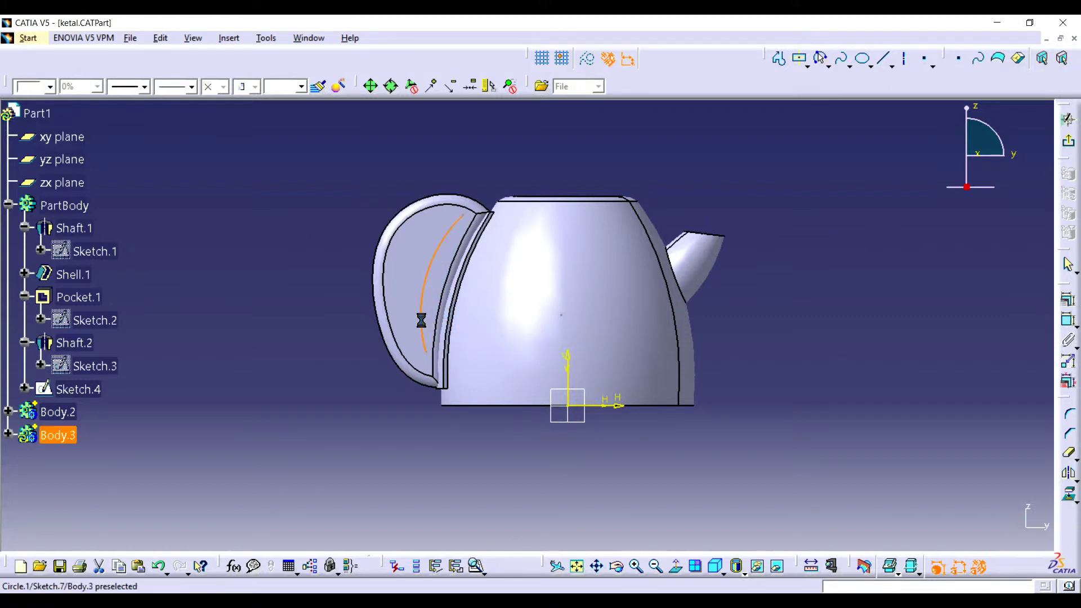
{"action": "left_click", "coordinate": [815, 60]}
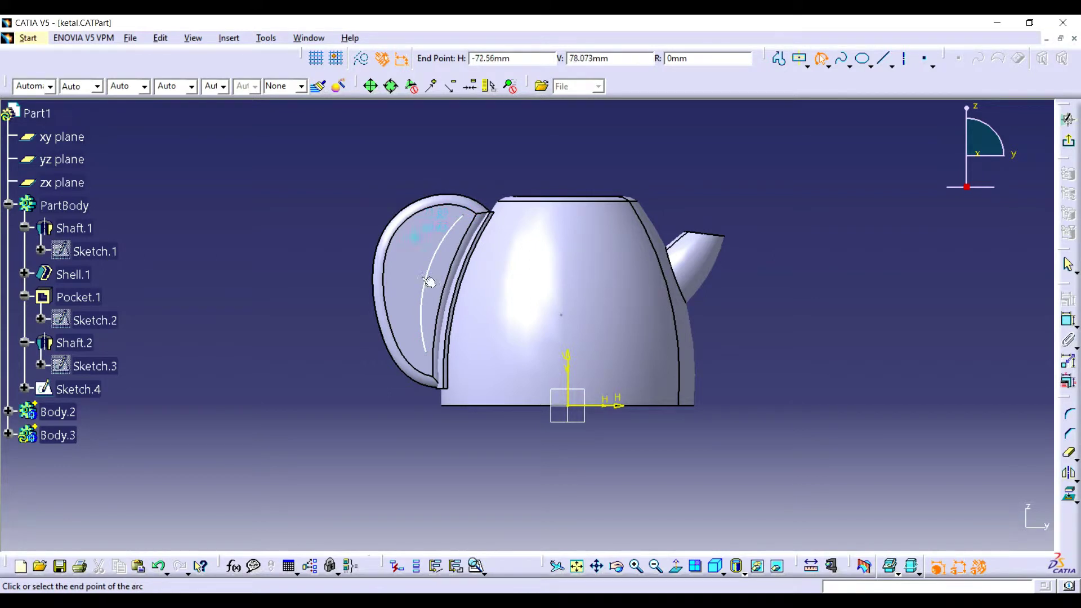
{"action": "left_click", "coordinate": [416, 354]}
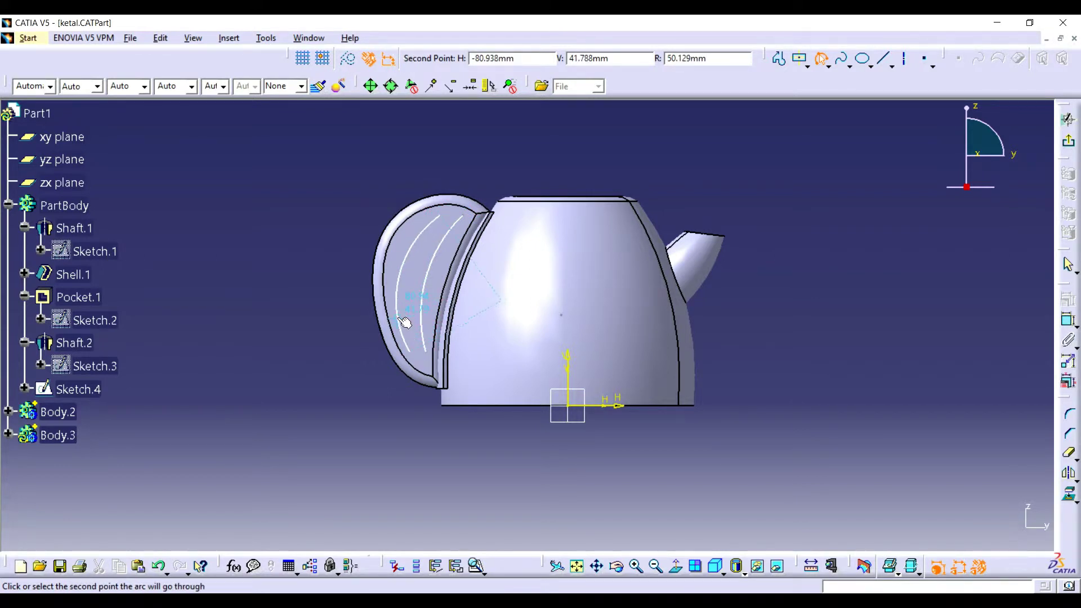
{"action": "left_click", "coordinate": [394, 317]}
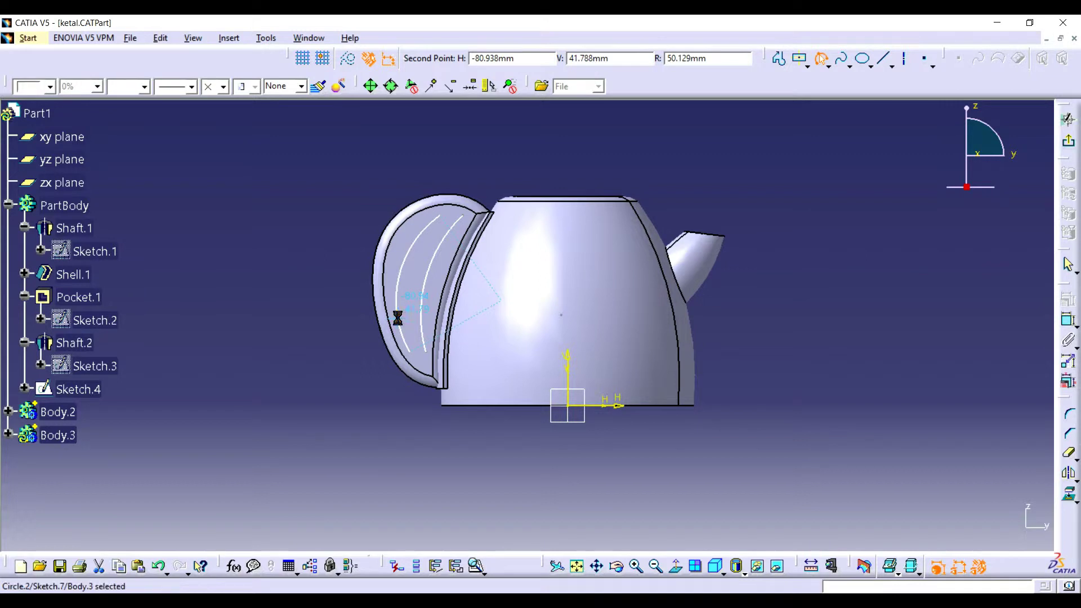
{"action": "left_click", "coordinate": [412, 348]}
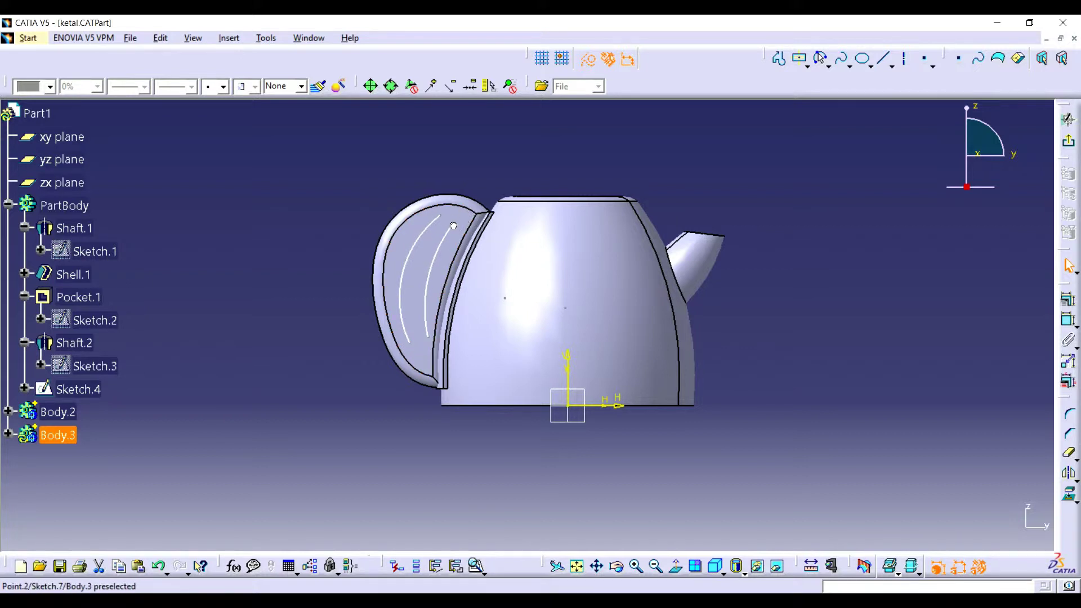
- Close the slot outline with profile lines, delete the stray line, and exit the sketch
{"action": "left_click", "coordinate": [799, 58]}
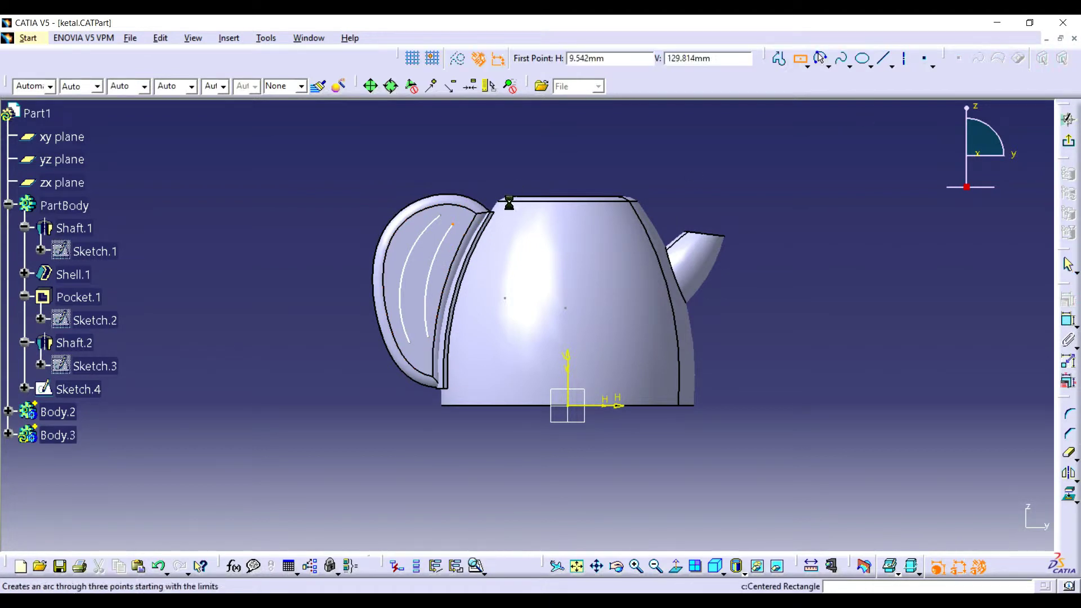
{"action": "left_click", "coordinate": [445, 218]}
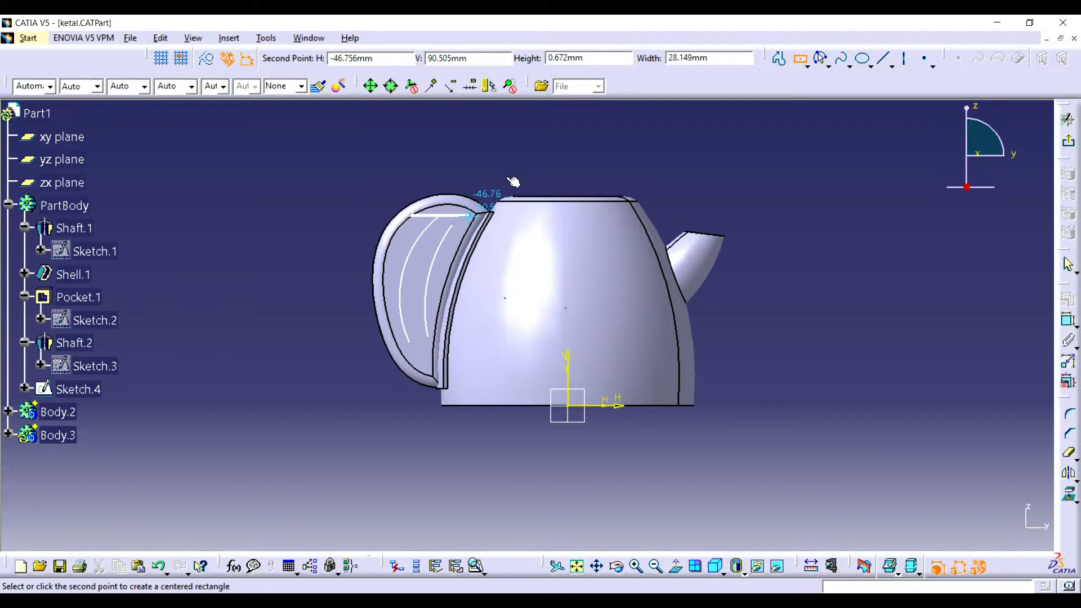
{"action": "key", "text": "Escape"}
{"action": "left_click", "coordinate": [773, 56]}
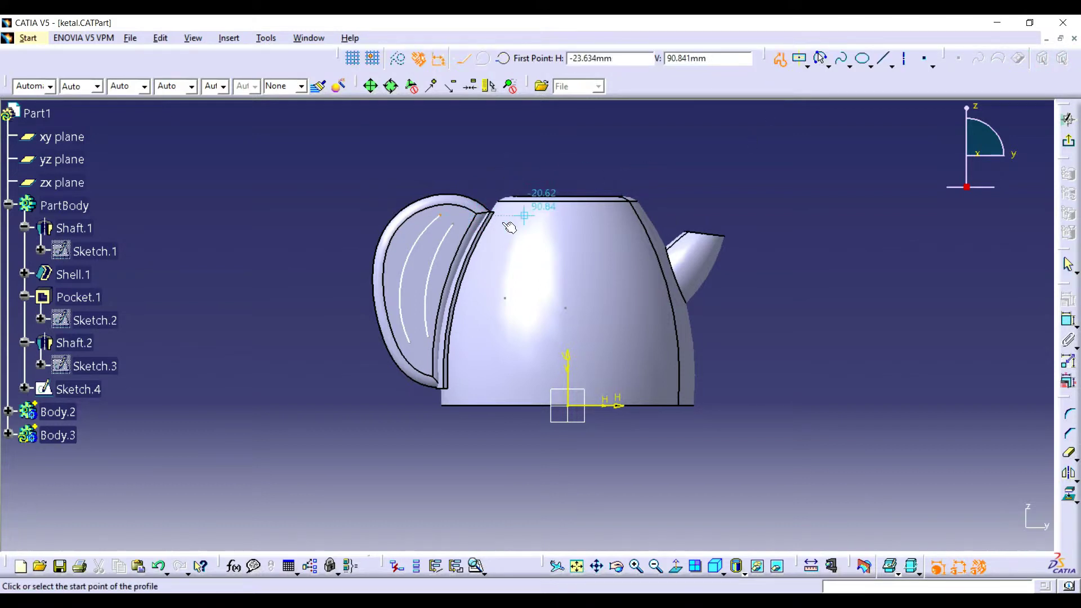
{"action": "left_click", "coordinate": [444, 218]}
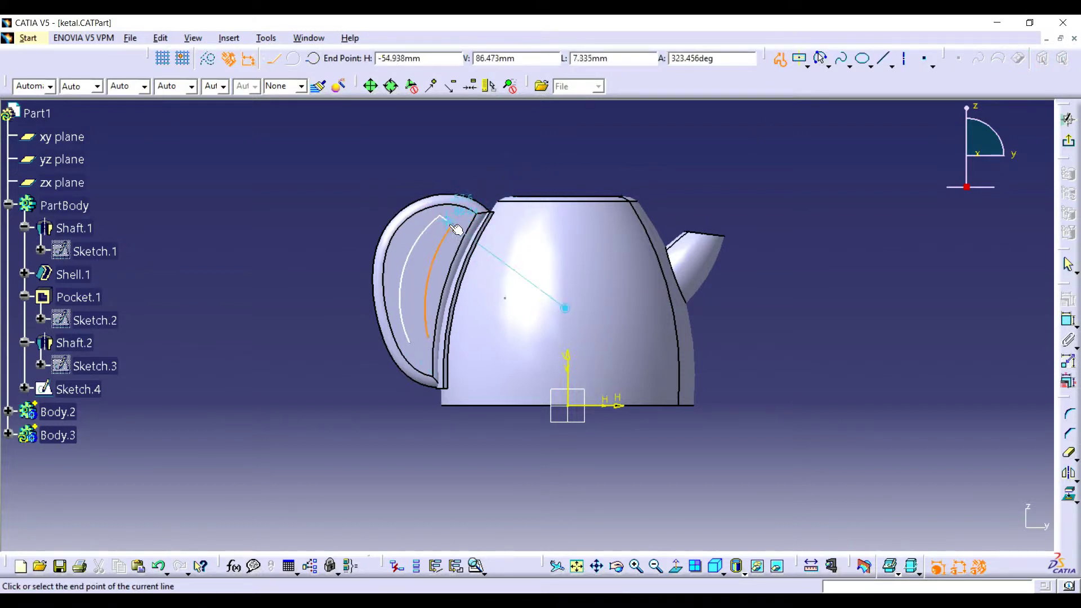
{"action": "double_click", "coordinate": [769, 187]}
{"action": "key", "text": "Delete"}
{"action": "left_click", "coordinate": [780, 58]}
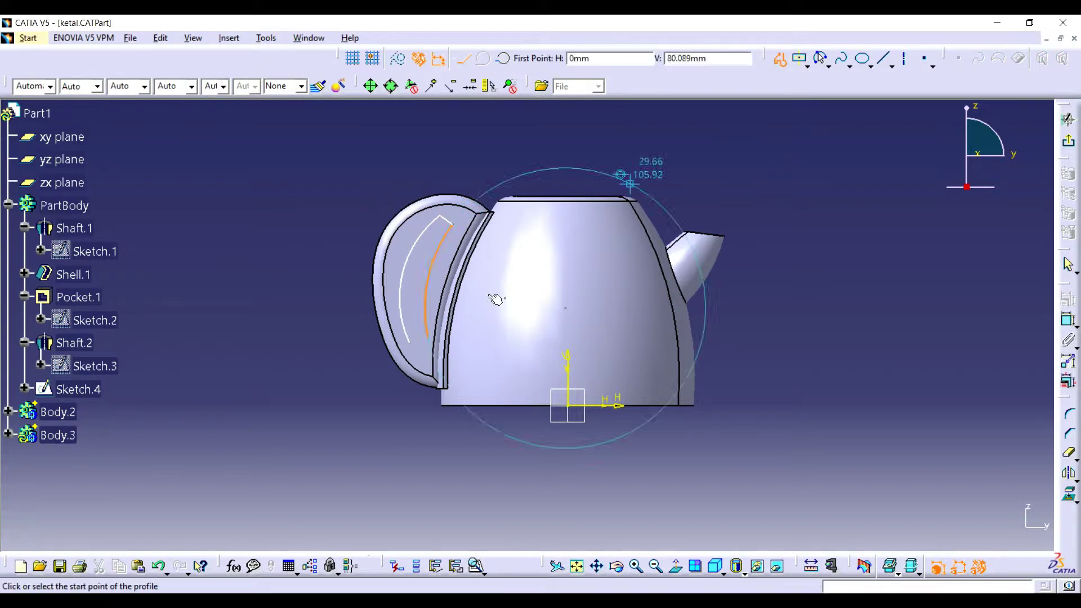
{"action": "left_click", "coordinate": [435, 340]}
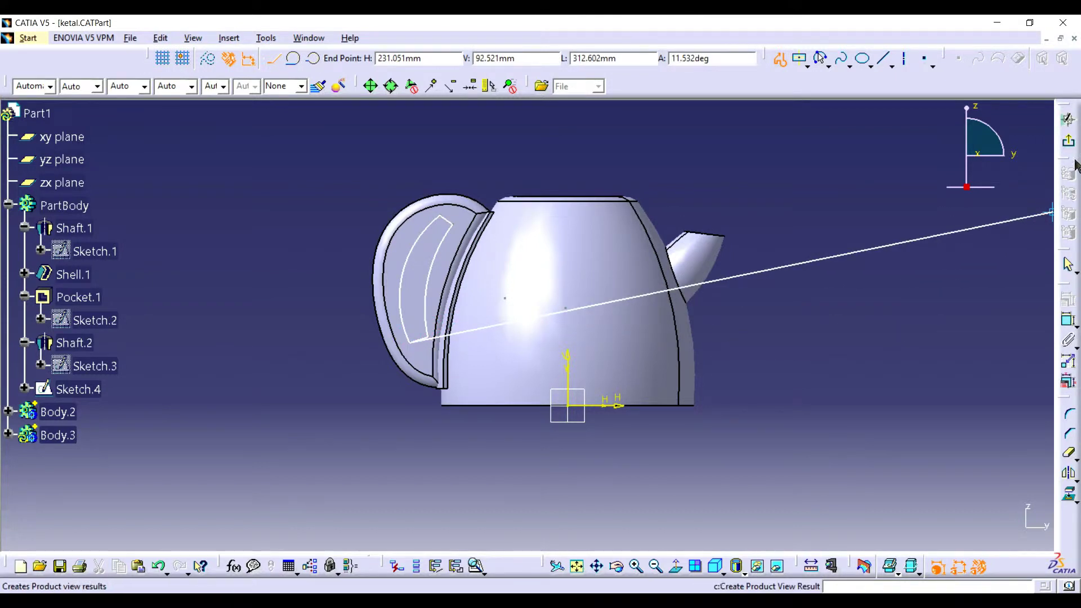
{"action": "left_click", "coordinate": [1069, 142]}
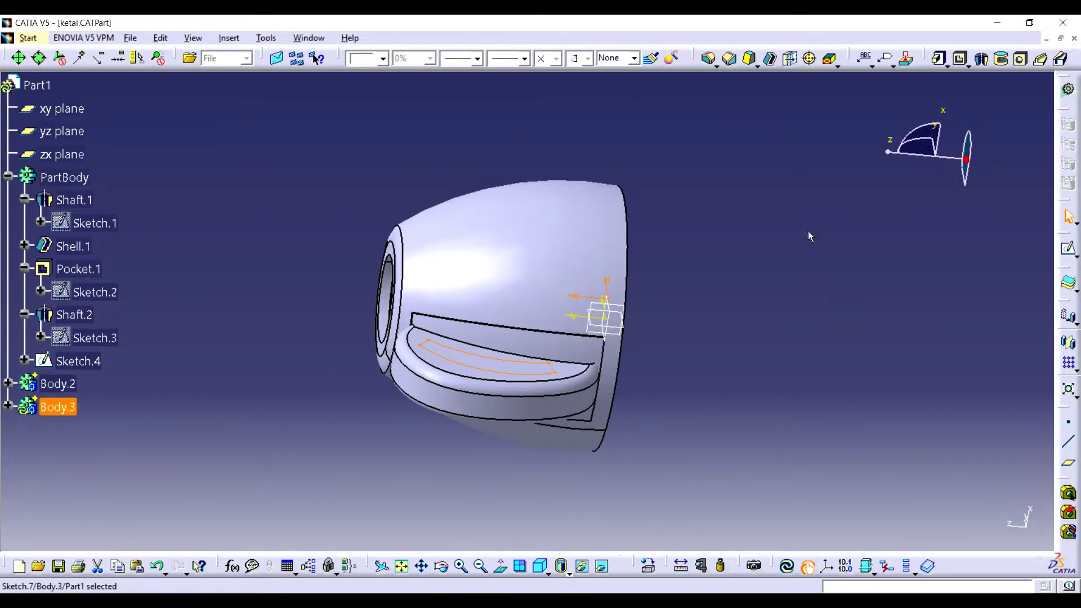
- Pocket Sketch.7 20mm deep with Mirrored extent and reversed direction
{"action": "left_click", "coordinate": [960, 58]}
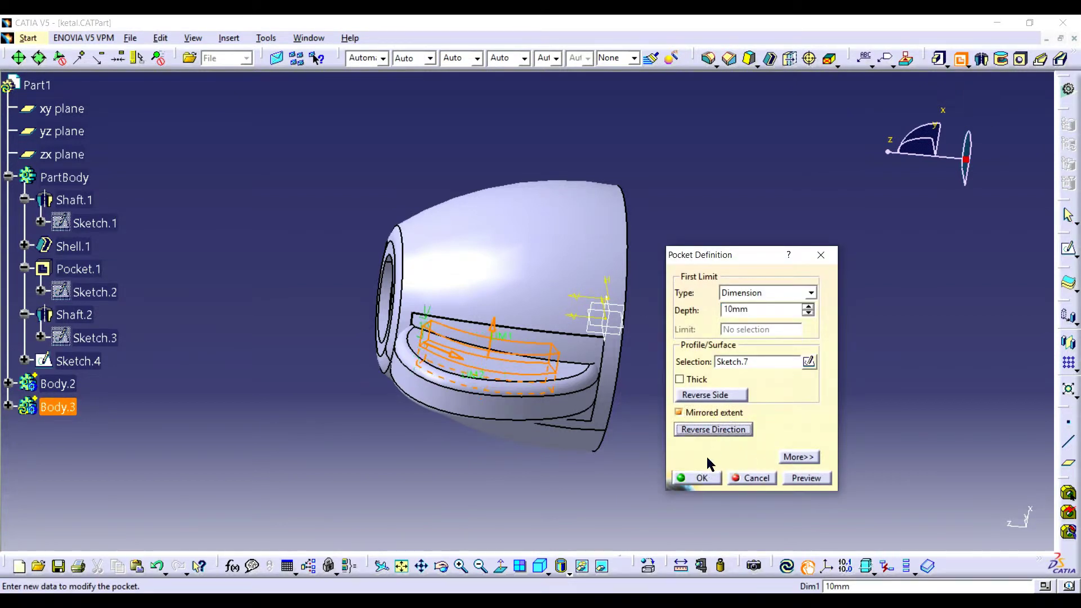
{"action": "left_click", "coordinate": [713, 431]}
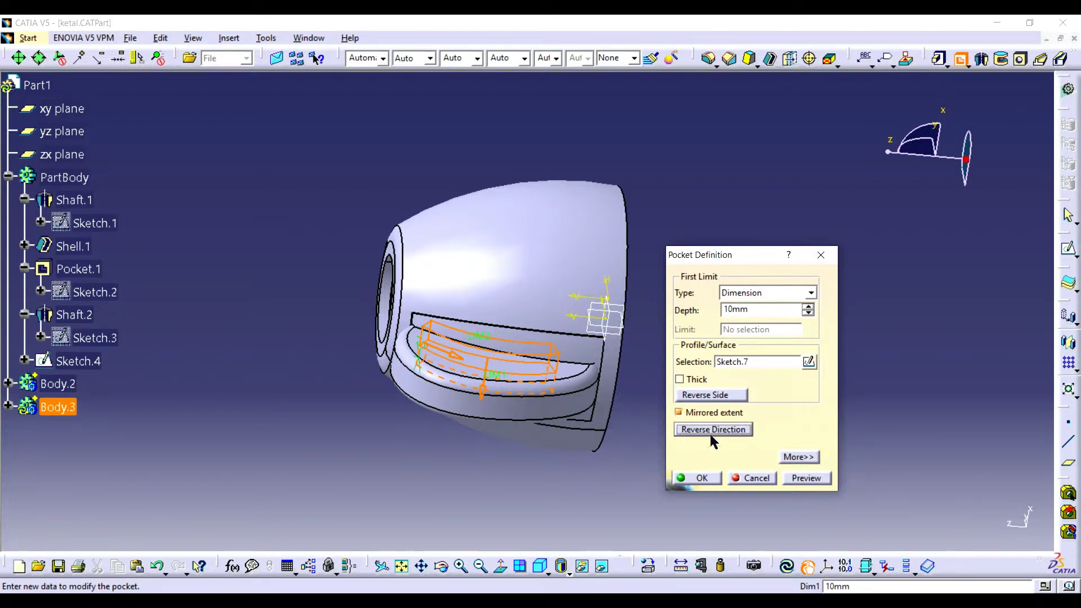
{"action": "left_click", "coordinate": [701, 478]}
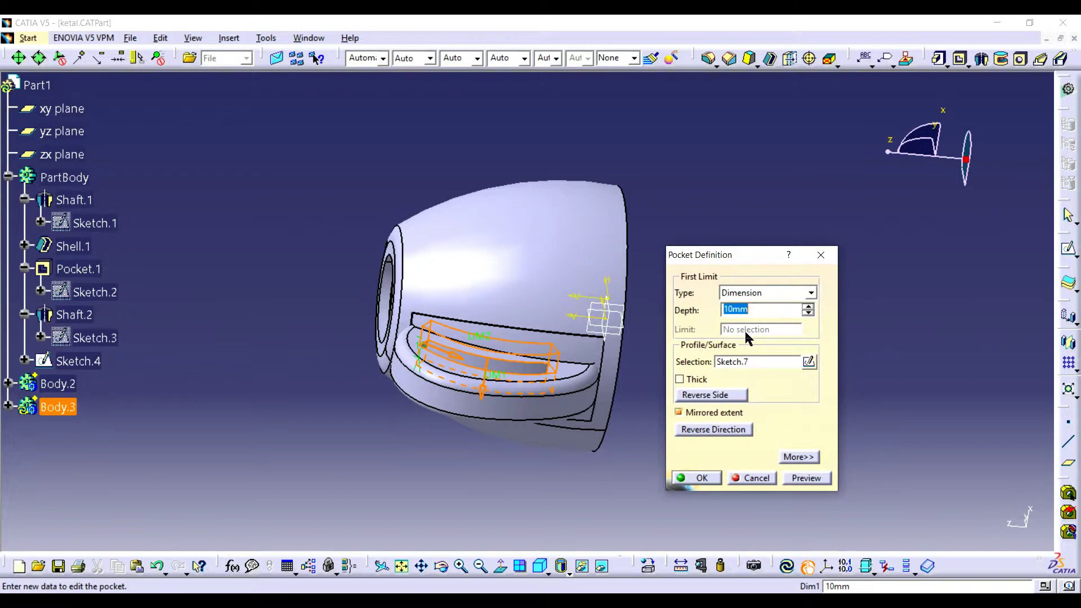
{"action": "type", "text": "20"}
{"action": "left_click", "coordinate": [806, 478]}
{"action": "left_click", "coordinate": [707, 428]}
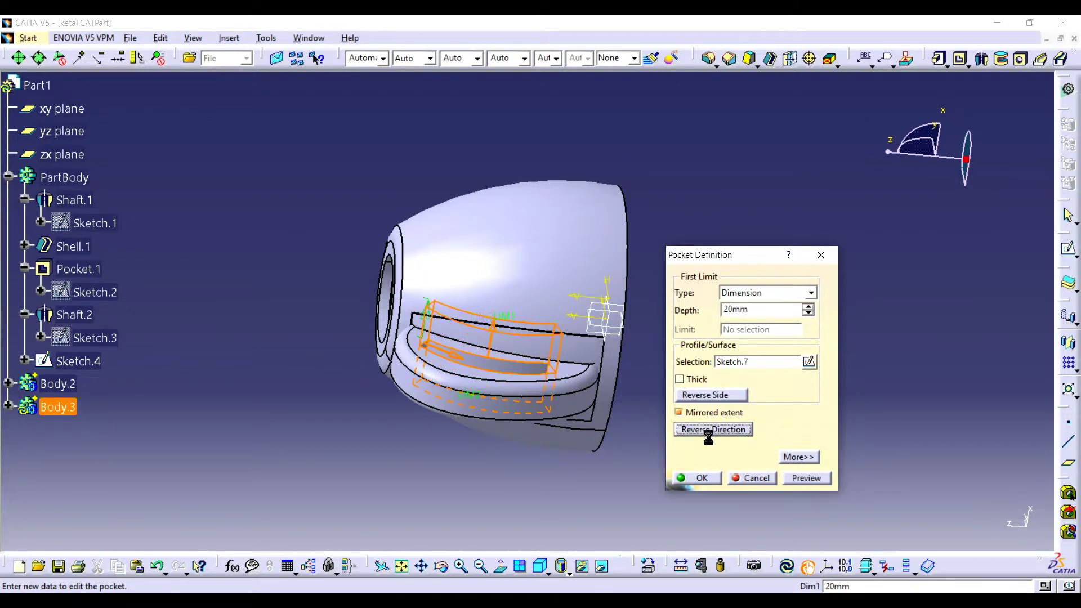
{"action": "left_click", "coordinate": [700, 479]}
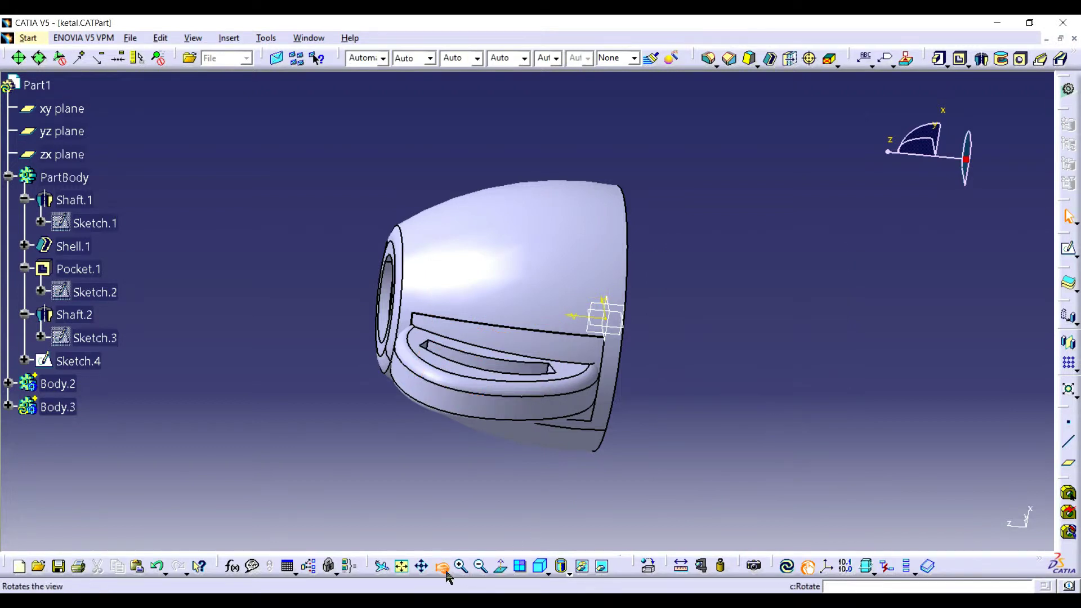
{"action": "left_click", "coordinate": [442, 566]}
- Fillet the slot edges on the near side of the handle at 5mm
{"action": "left_click_drag", "start_coordinate": [563, 423], "coordinate": [644, 290]}
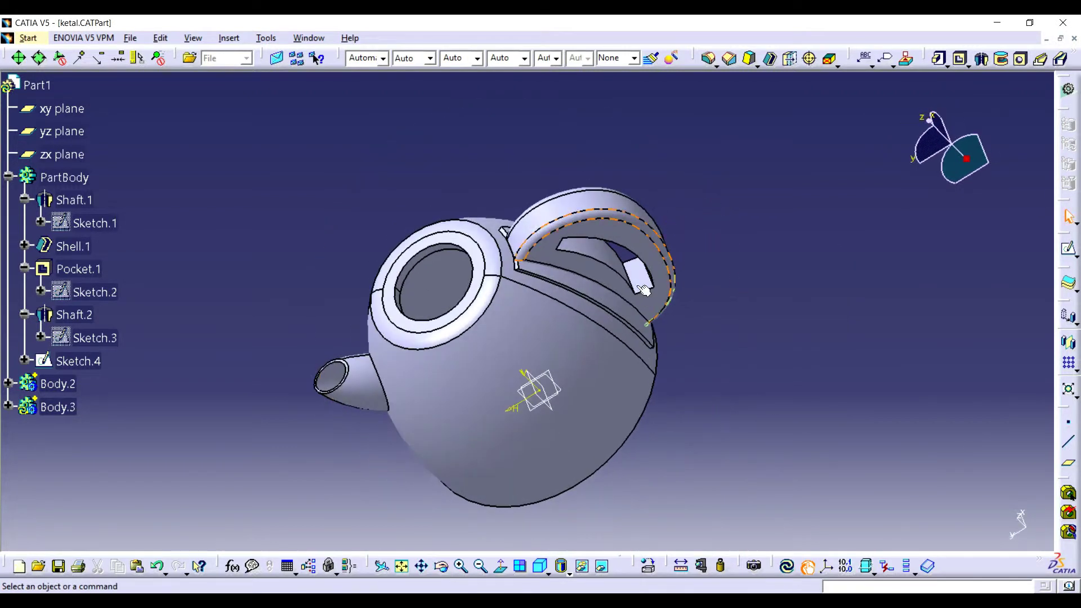
{"action": "left_click", "coordinate": [644, 290]}
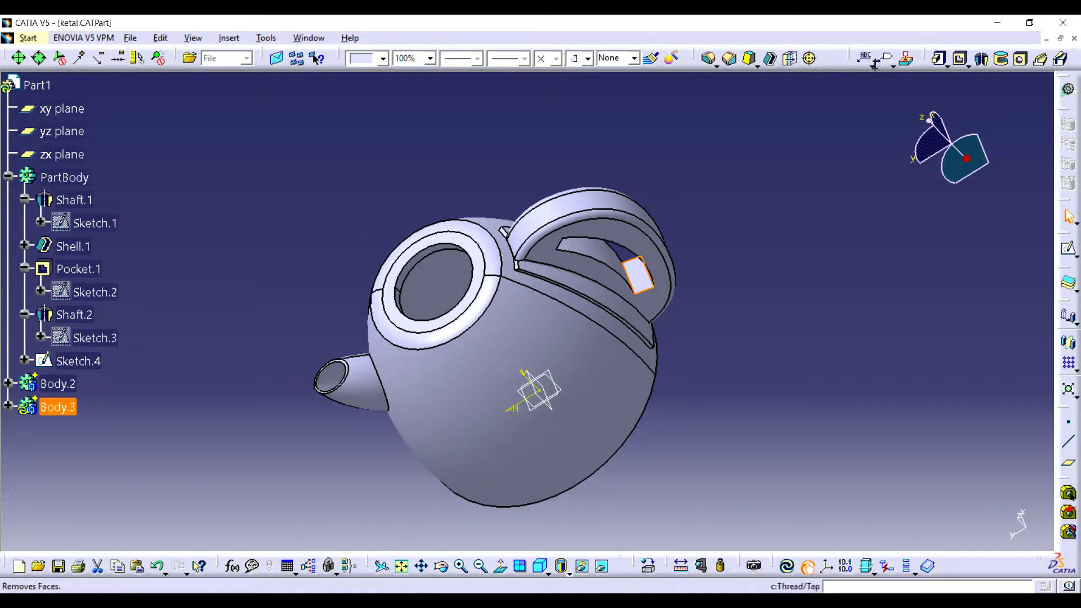
{"action": "left_click", "coordinate": [711, 58]}
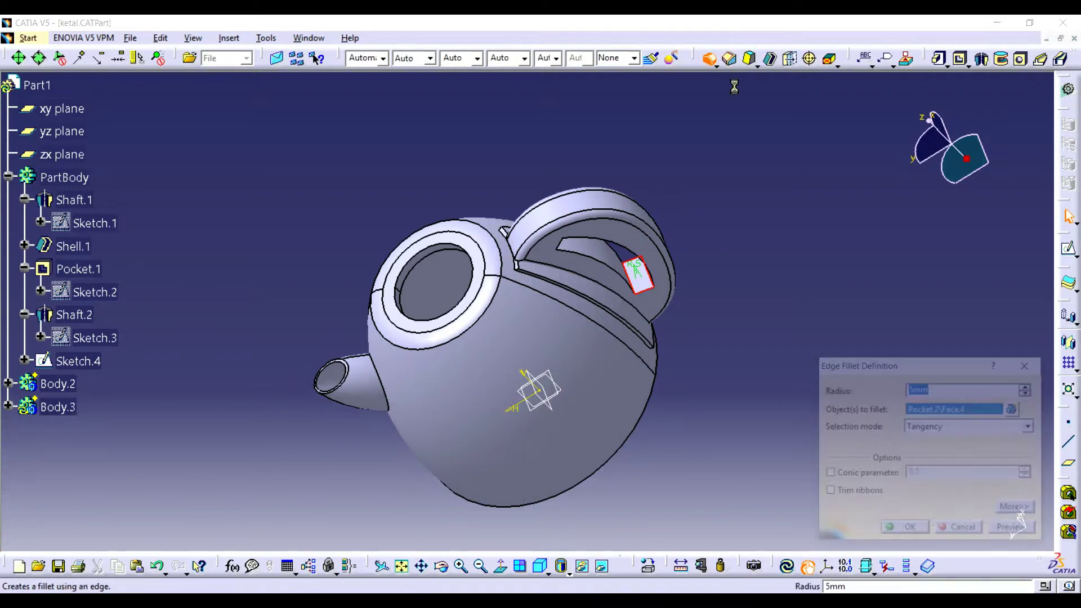
{"action": "left_click", "coordinate": [894, 529]}
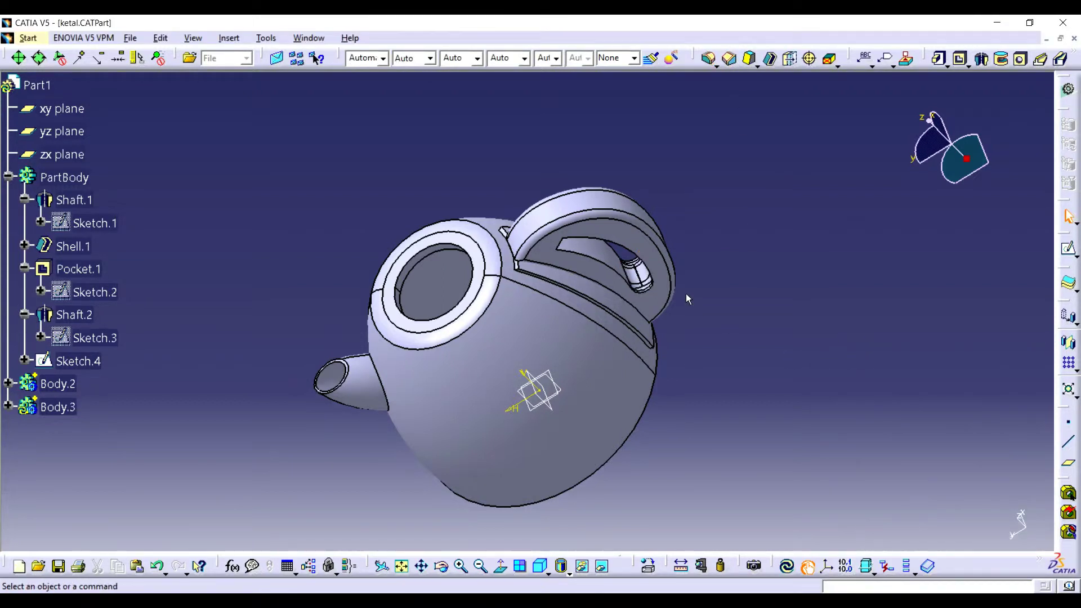
- Fillet the slot edges on the handle's opposite side at 5mm
{"action": "left_click", "coordinate": [442, 566]}
{"action": "mouse_move", "coordinate": [697, 213]}
{"action": "left_mouse_down"}
{"action": "mouse_move", "coordinate": [527, 144]}
{"action": "mouse_move", "coordinate": [507, 169]}
{"action": "left_mouse_up"}
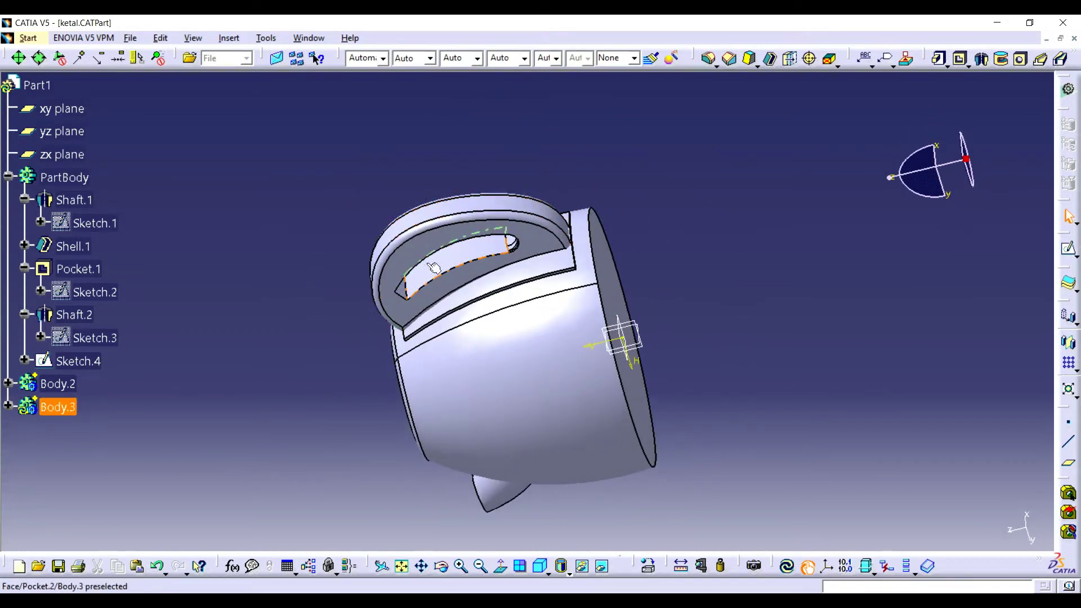
{"action": "left_click", "coordinate": [407, 294]}
{"action": "left_click", "coordinate": [709, 58]}
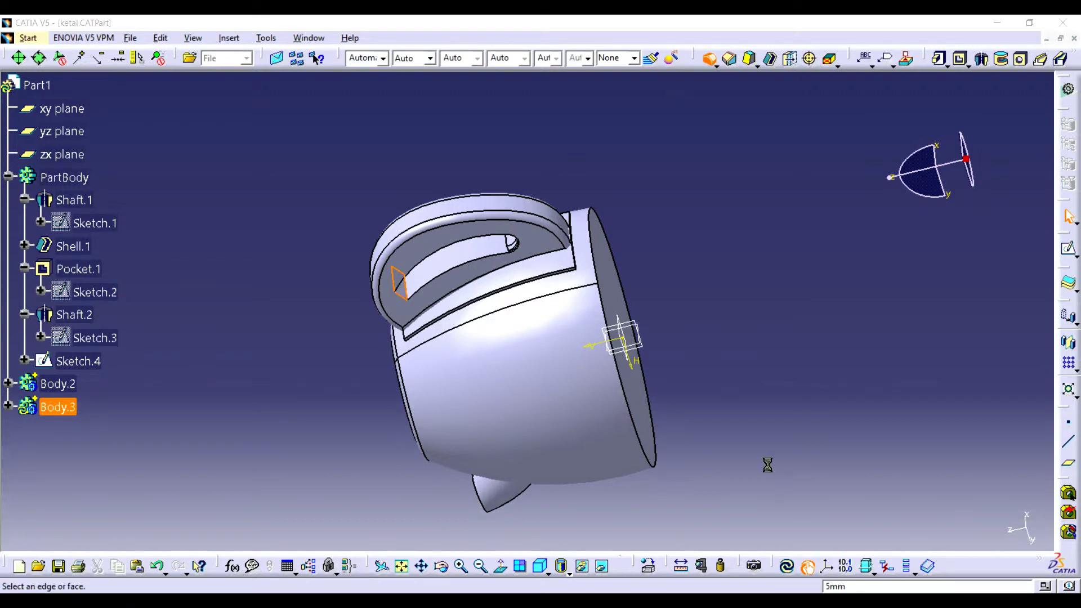
{"action": "left_click", "coordinate": [906, 531]}
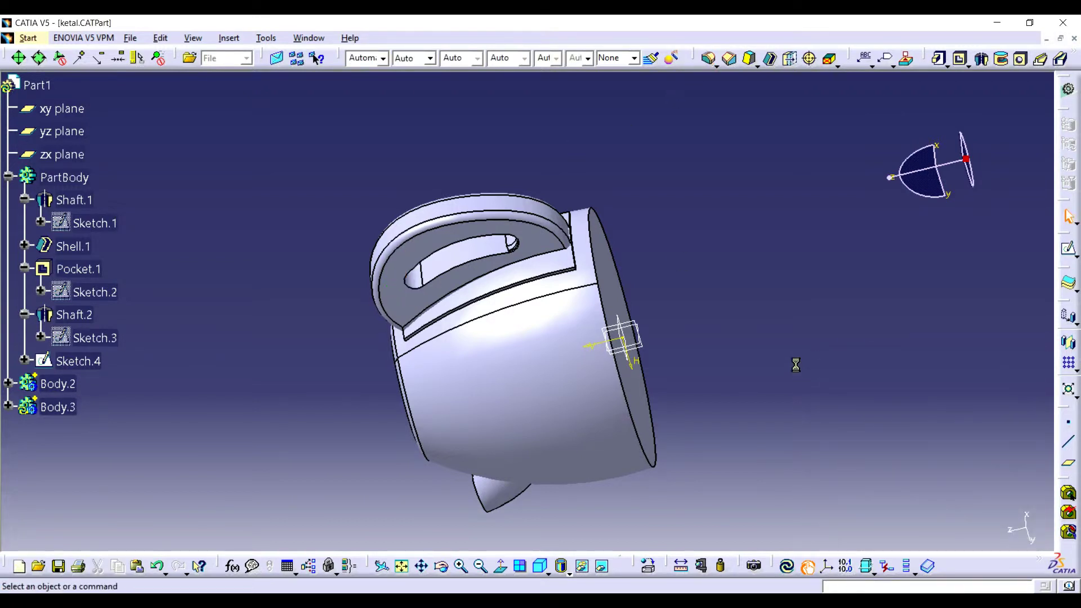
{"action": "left_click", "coordinate": [441, 566]}
{"action": "left_click_drag", "start_coordinate": [490, 348], "coordinate": [614, 215]}
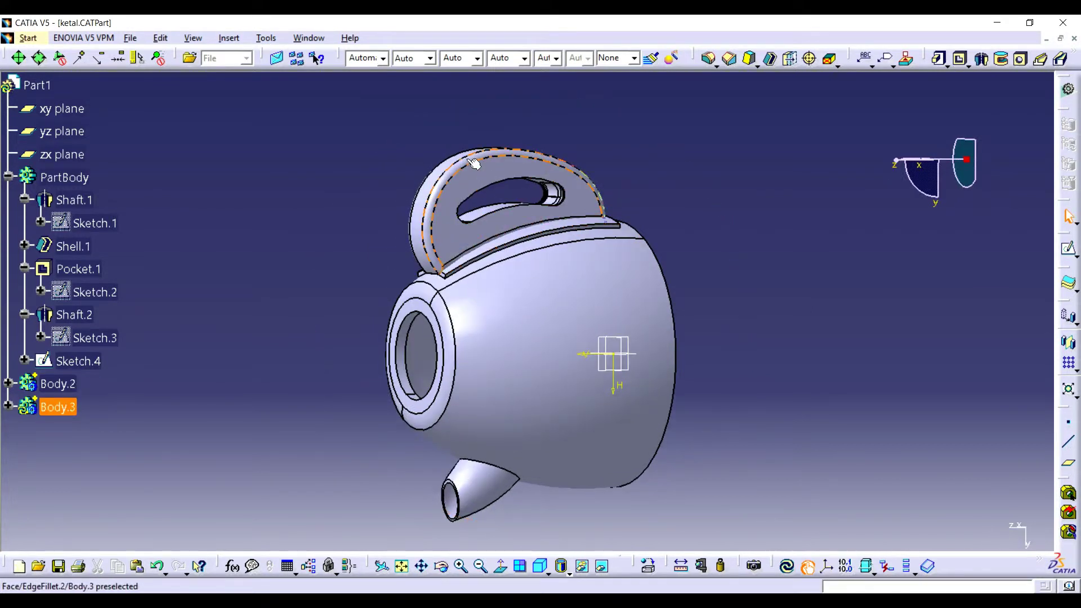
- Delete EdgeFillet.2 from Body.3 and update the part
{"action": "left_click", "coordinate": [467, 159]}
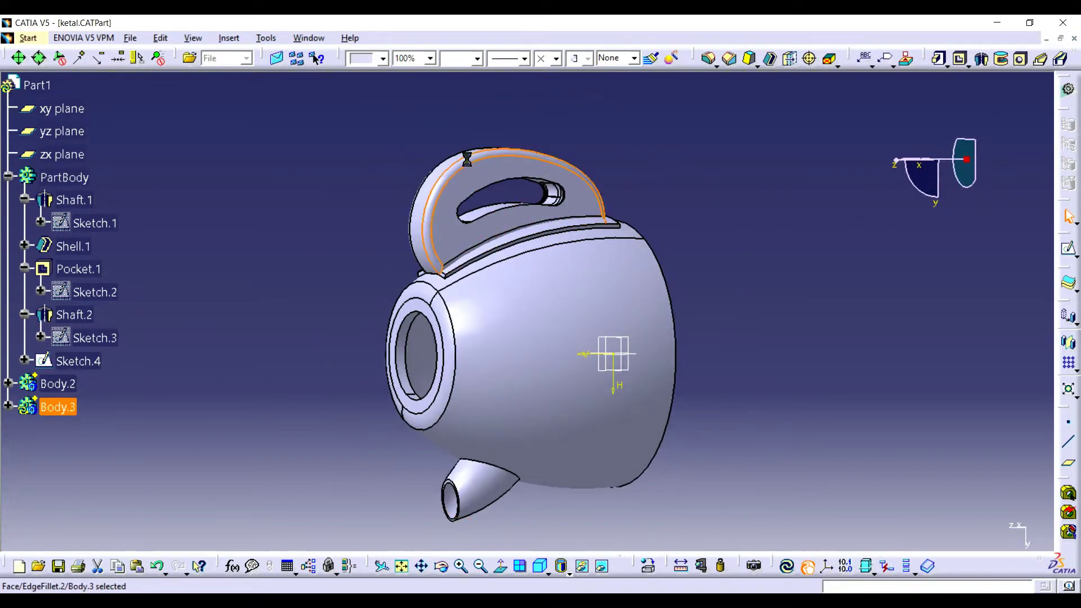
{"action": "left_click", "coordinate": [8, 409]}
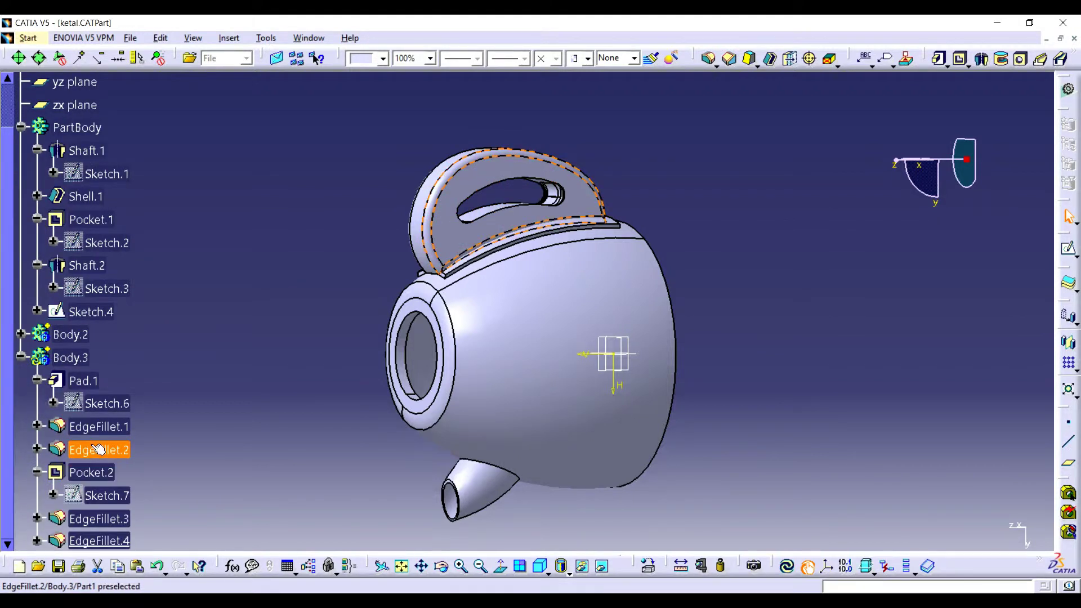
{"action": "left_click", "coordinate": [98, 448]}
{"action": "key", "text": "Delete"}
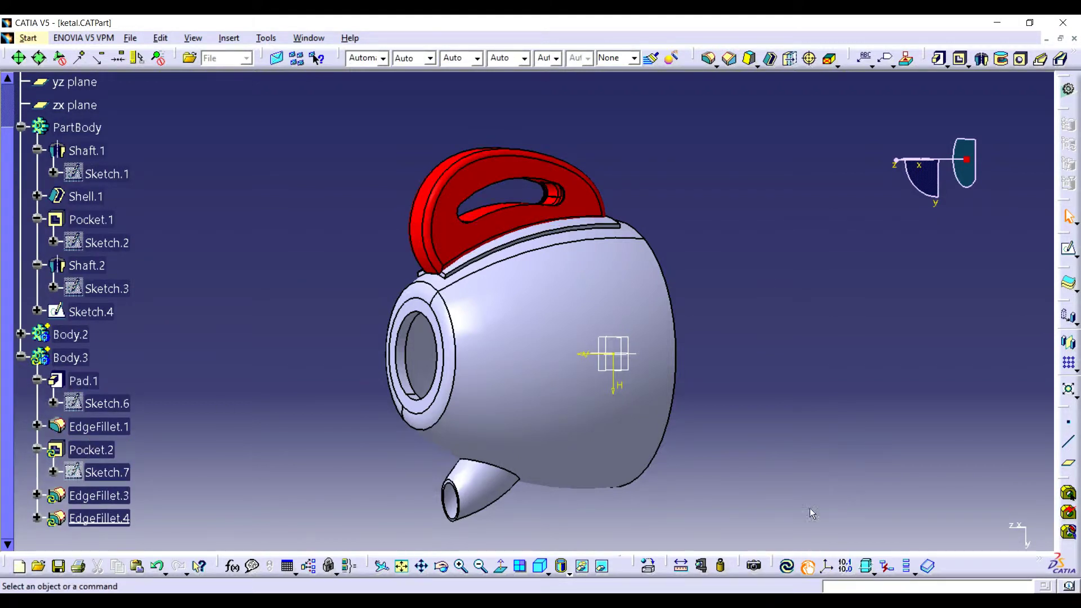
{"action": "left_click", "coordinate": [789, 568]}
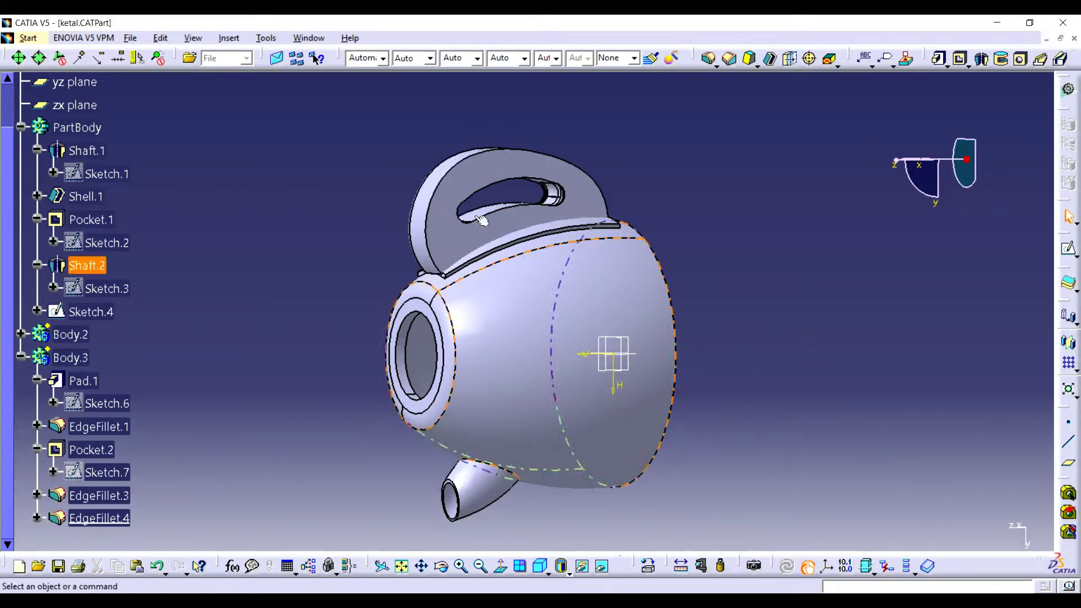
- Fillet the handle's outer curved edge, then change its radius to 8
{"action": "left_click", "coordinate": [708, 58]}
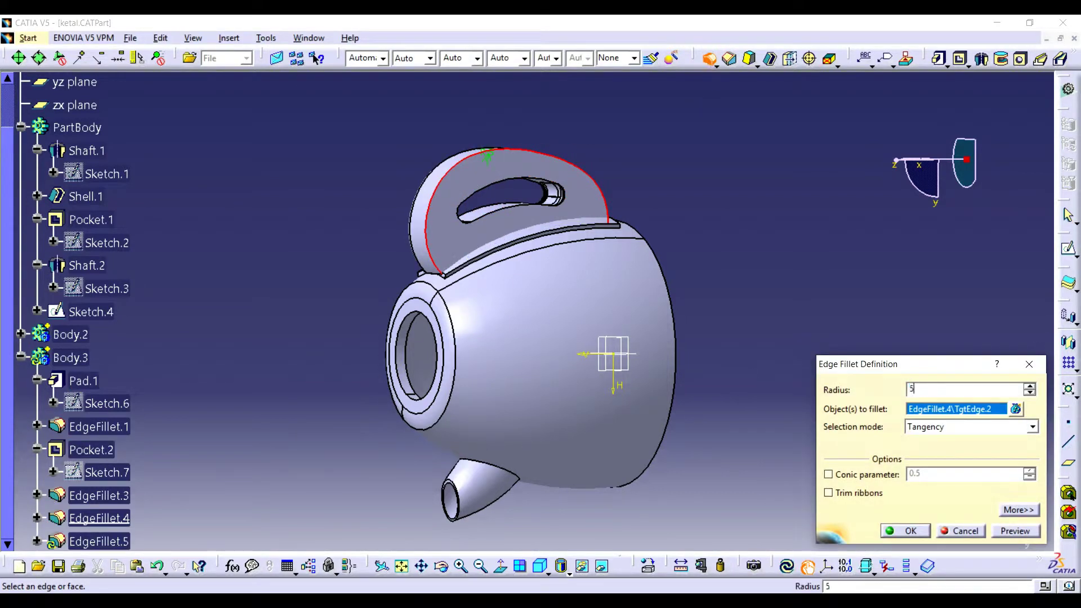
{"action": "key", "text": "Return"}
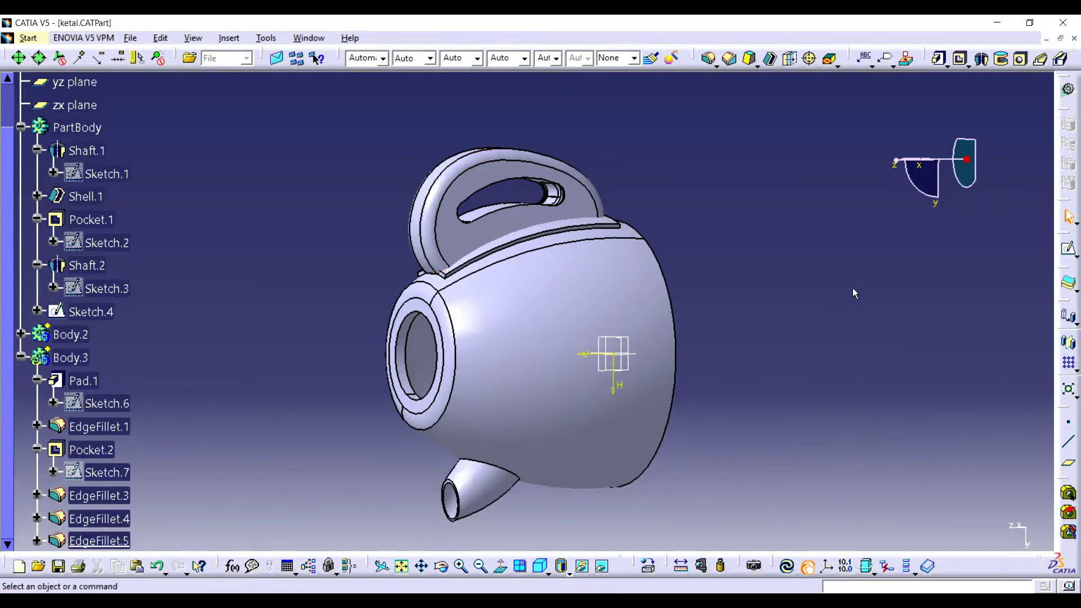
{"action": "double_click", "coordinate": [522, 156]}
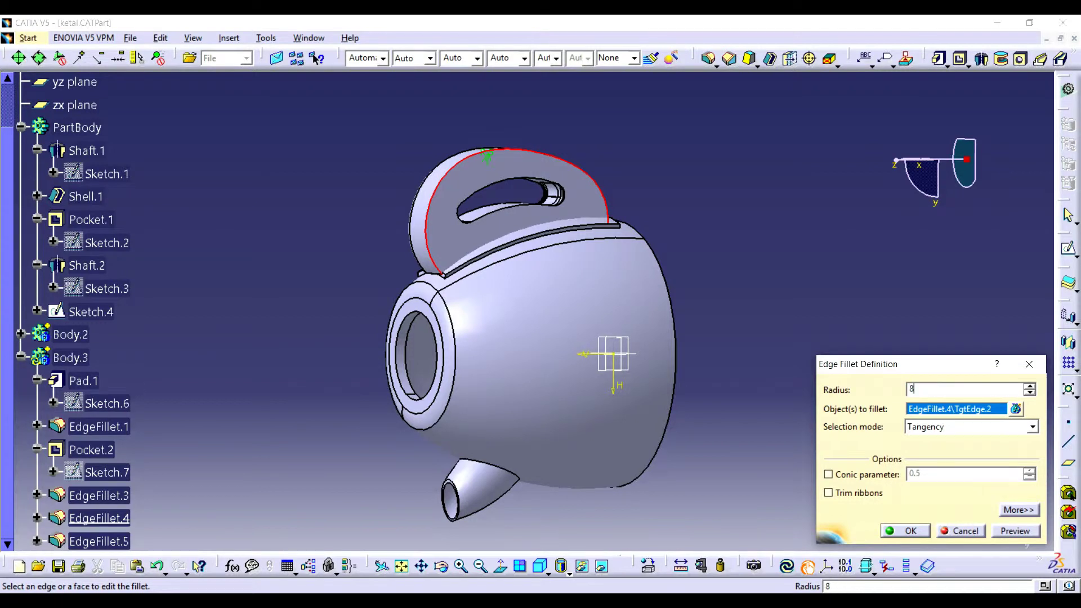
{"action": "key", "text": "Return"}
- Reopen EdgeFillet.1 and confirm it at 8mm radius
{"action": "left_click", "coordinate": [442, 566]}
{"action": "mouse_move", "coordinate": [692, 244]}
{"action": "left_mouse_down"}
{"action": "mouse_move", "coordinate": [777, 260]}
{"action": "mouse_move", "coordinate": [636, 285]}
{"action": "mouse_move", "coordinate": [647, 270]}
{"action": "left_mouse_up"}
{"action": "double_click", "coordinate": [639, 235]}
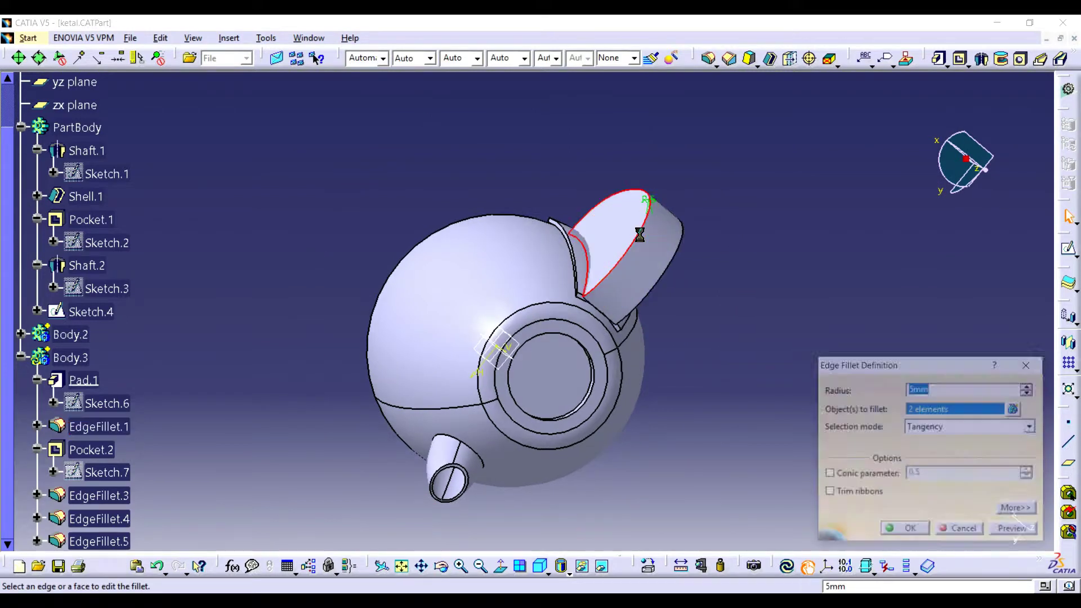
{"action": "key", "text": "Return"}
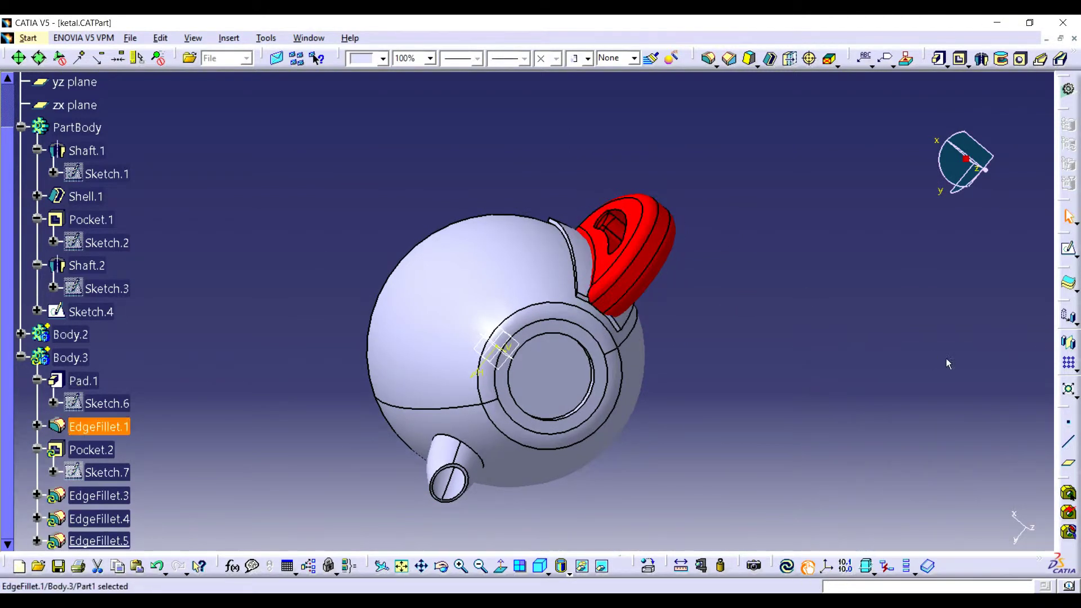
- Update the part to rebuild the handle, dismissing the EdgeFillet.3 warning
{"action": "left_click", "coordinate": [804, 568]}
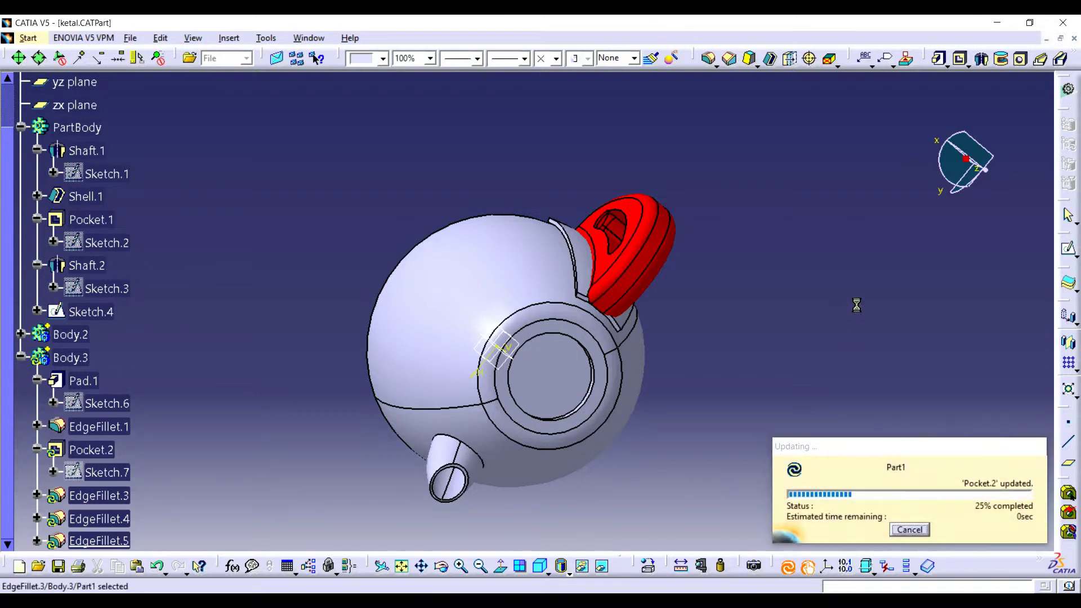
{"action": "left_click", "coordinate": [1027, 389]}
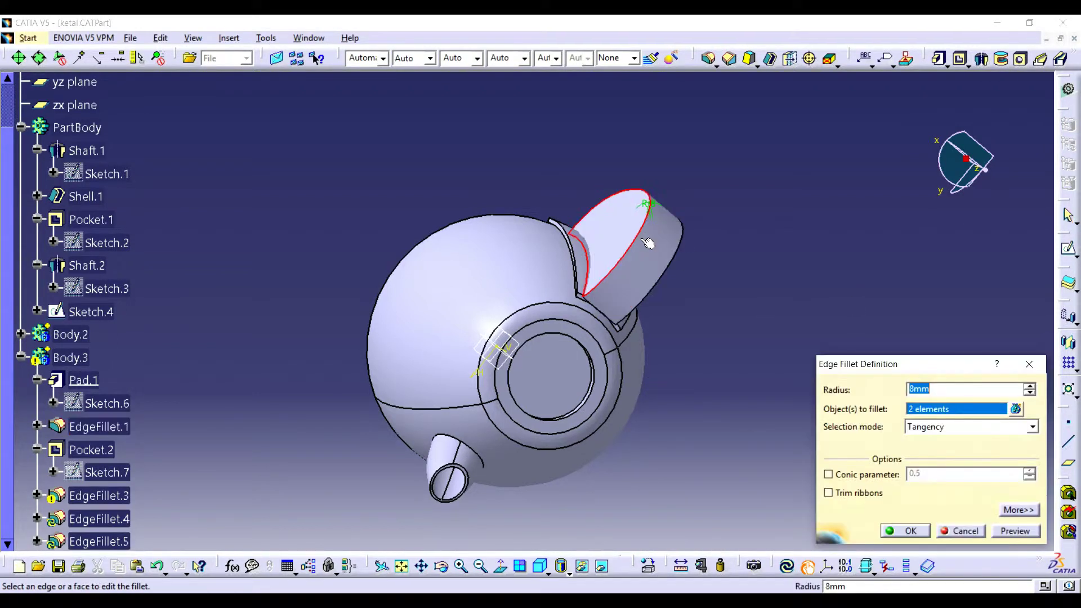
{"action": "key", "text": "Return"}
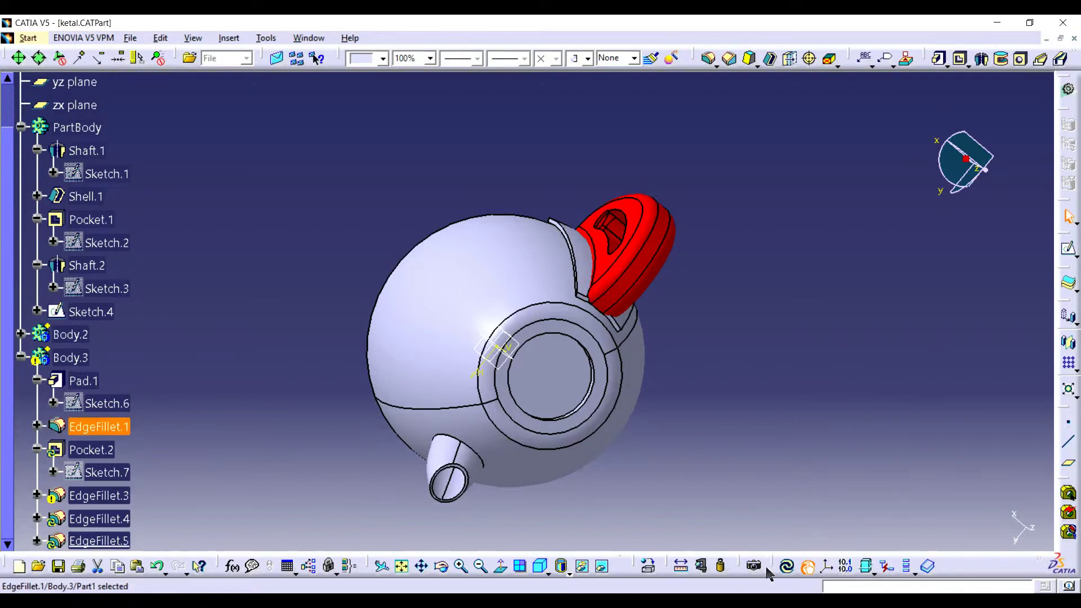
{"action": "left_click", "coordinate": [786, 566]}
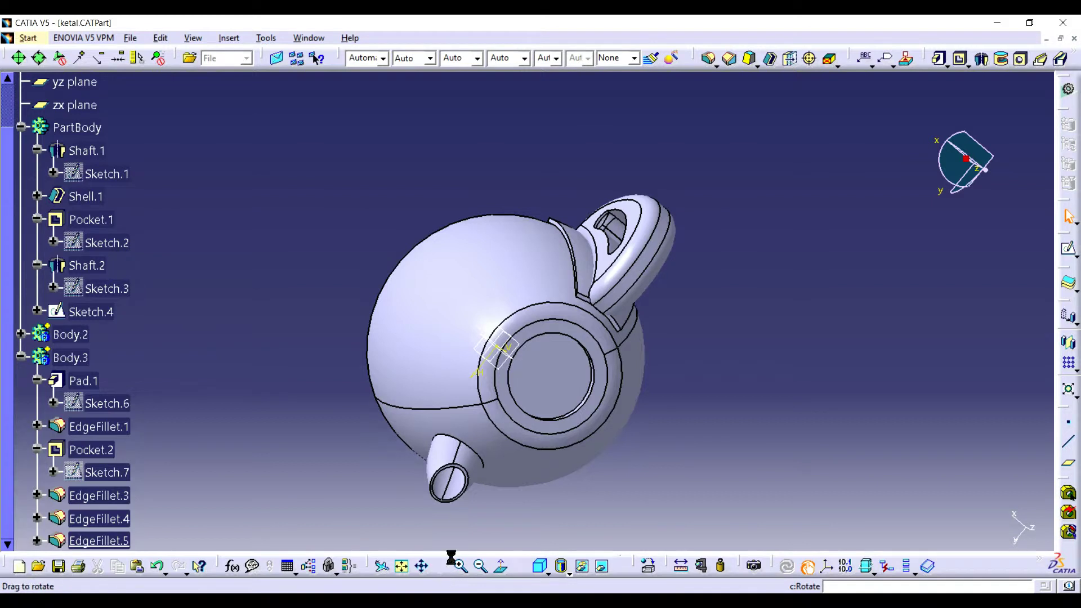
{"action": "left_click_drag", "start_coordinate": [451, 557], "coordinate": [595, 218]}
- Fillet one rim of the handle opening at 6mm
{"action": "left_click", "coordinate": [595, 217]}
{"action": "left_click", "coordinate": [708, 58]}
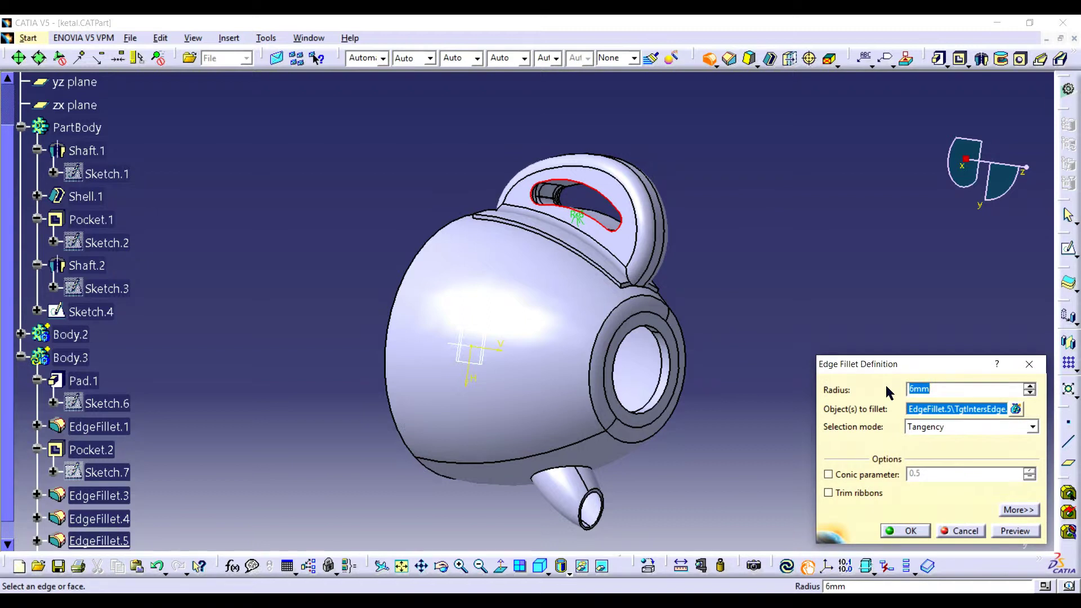
{"action": "key", "text": "Return"}
{"action": "left_click", "coordinate": [974, 413]}
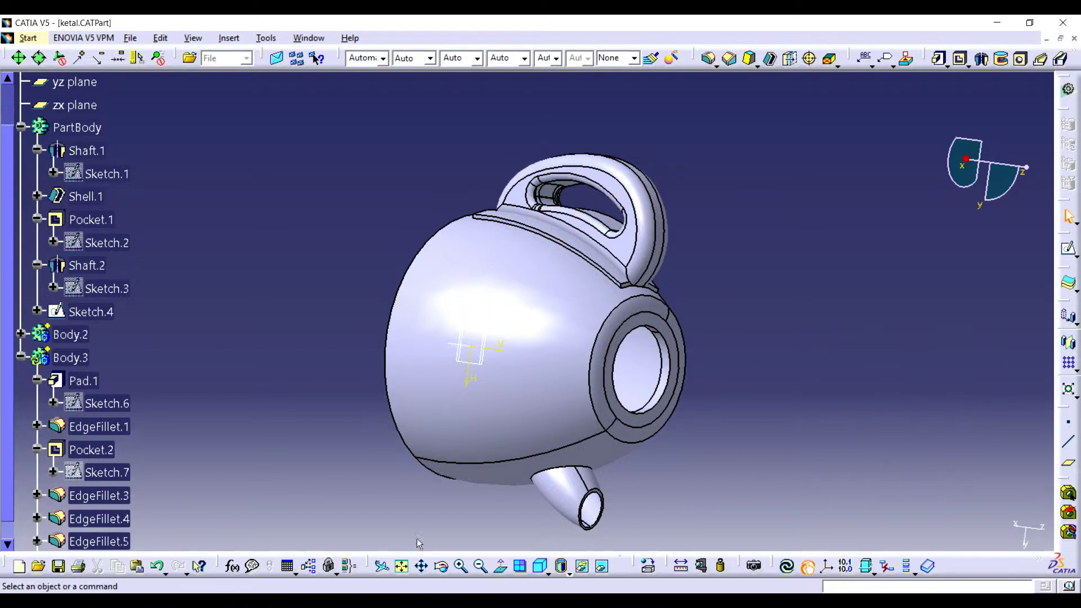
- Fillet the handle opening's other rim at 3mm
{"action": "left_click_drag", "start_coordinate": [442, 567], "coordinate": [235, 256]}
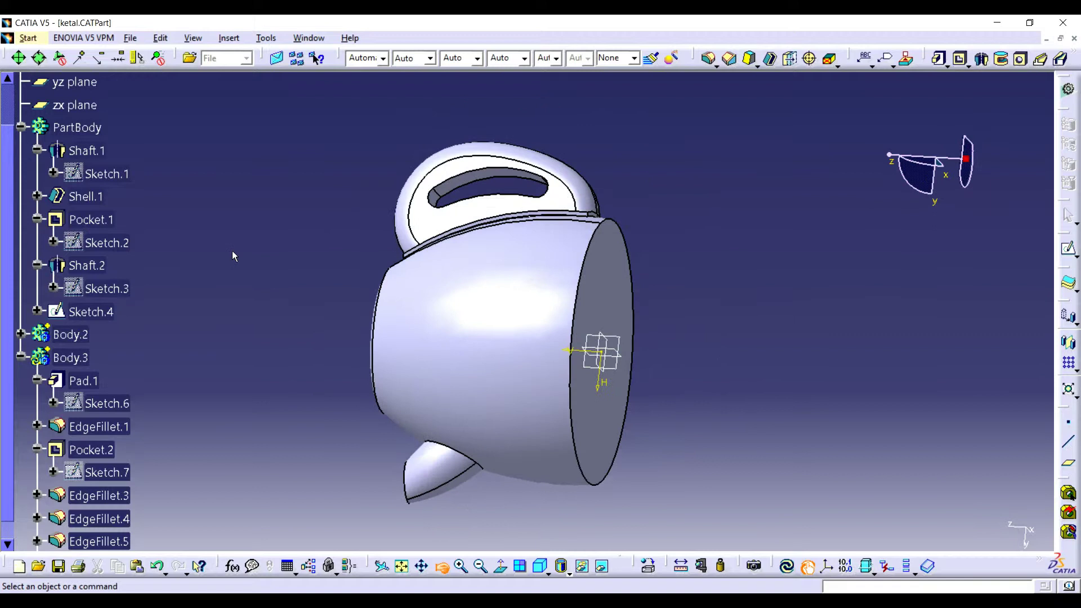
{"action": "left_click", "coordinate": [467, 192]}
{"action": "left_click", "coordinate": [709, 58]}
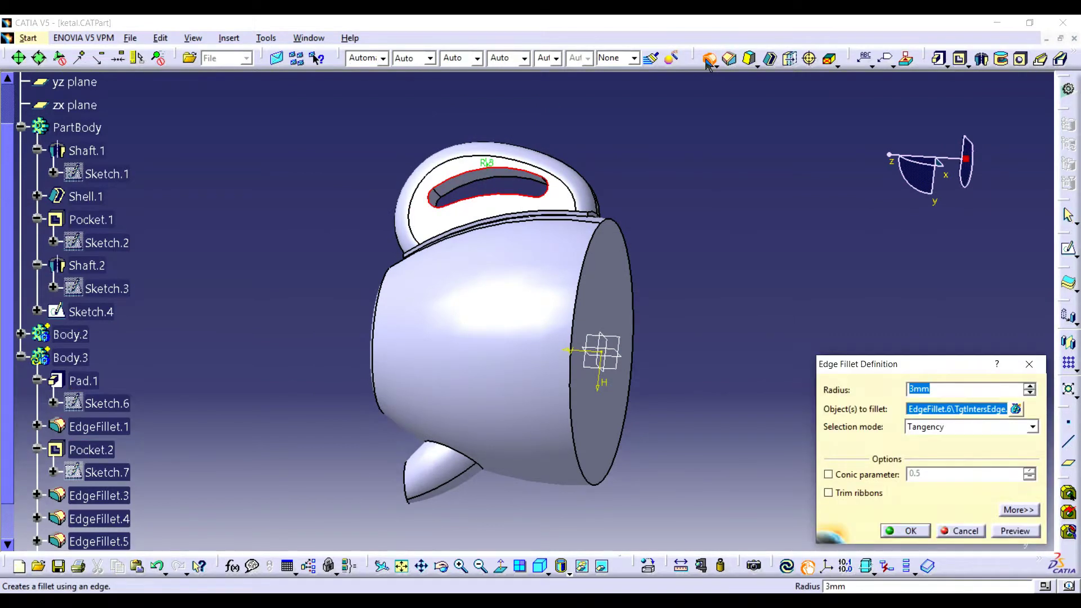
{"action": "key", "text": "Return"}
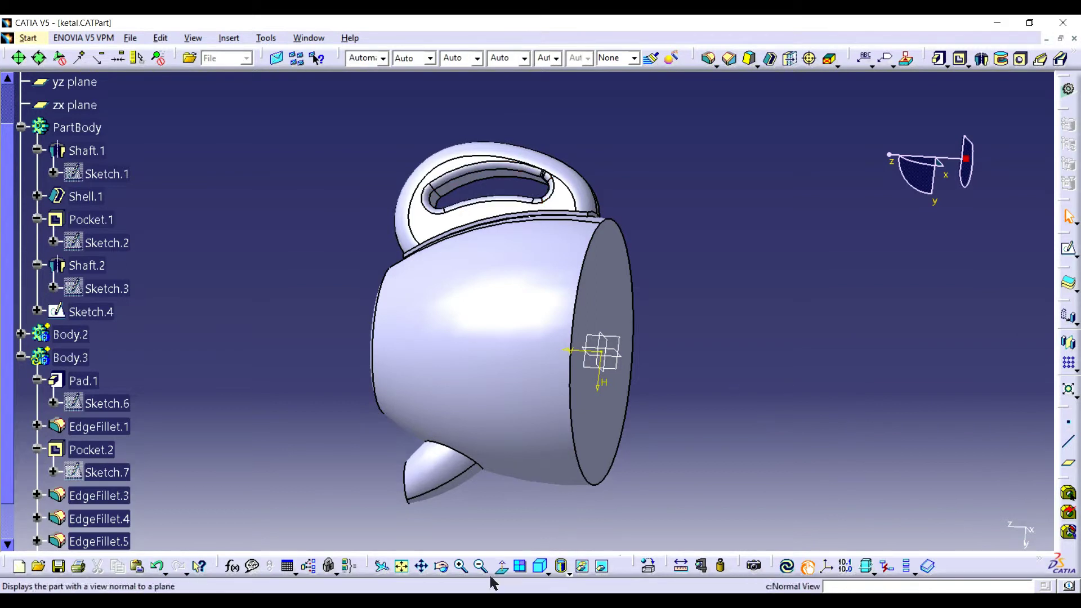
{"action": "left_click_drag", "start_coordinate": [442, 565], "coordinate": [632, 398]}
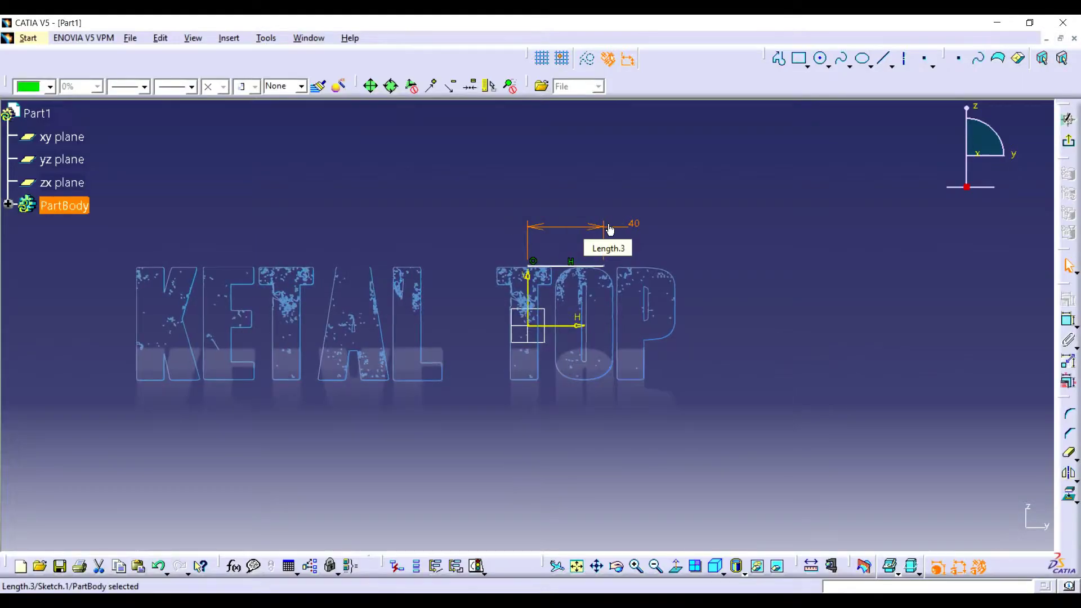
- Draw a short slanted segment from the 40 mm line's right end, restoring it with Ctrl+Z
{"action": "left_click", "coordinate": [778, 58]}
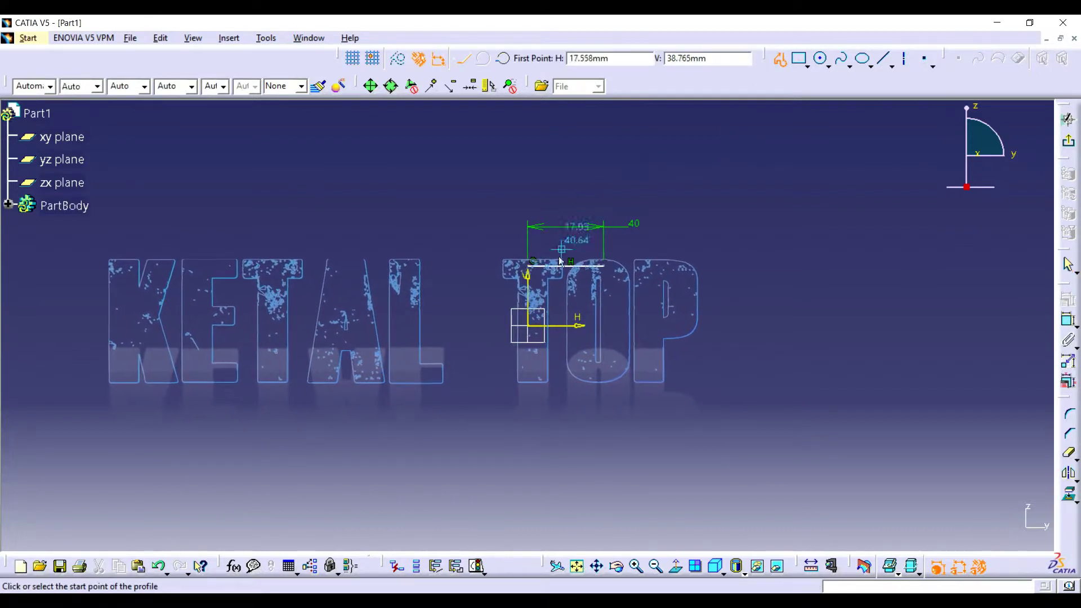
{"action": "left_click", "coordinate": [527, 271]}
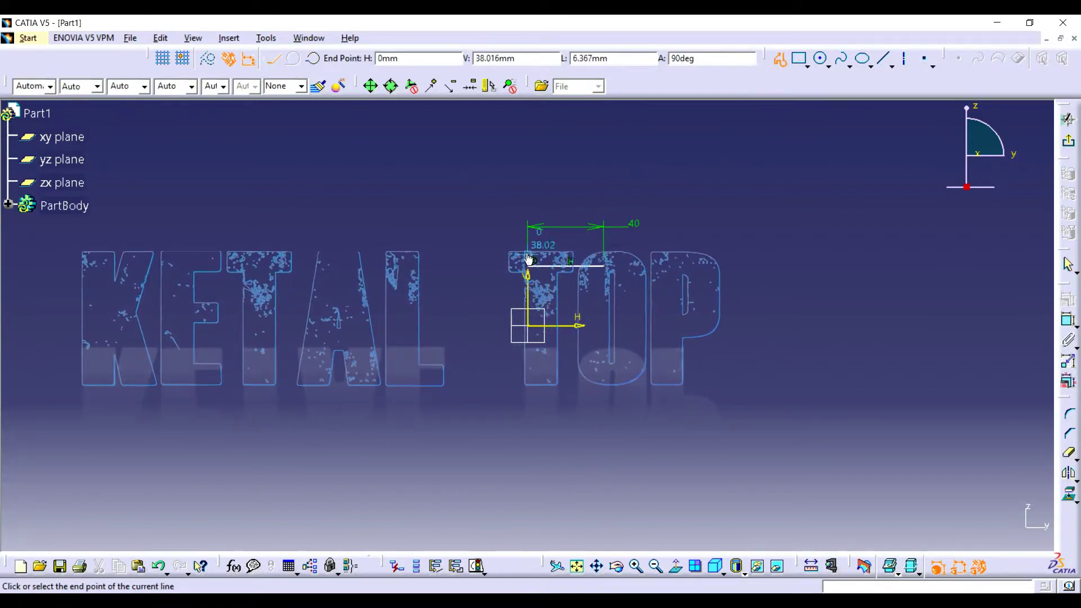
{"action": "left_click", "coordinate": [530, 258]}
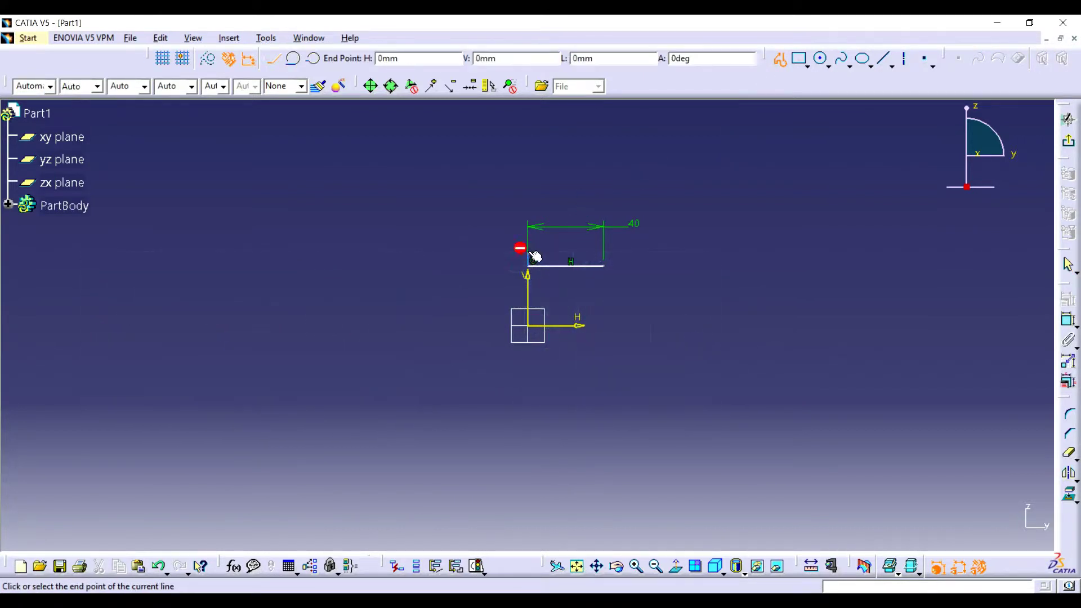
{"action": "left_click", "coordinate": [604, 256]}
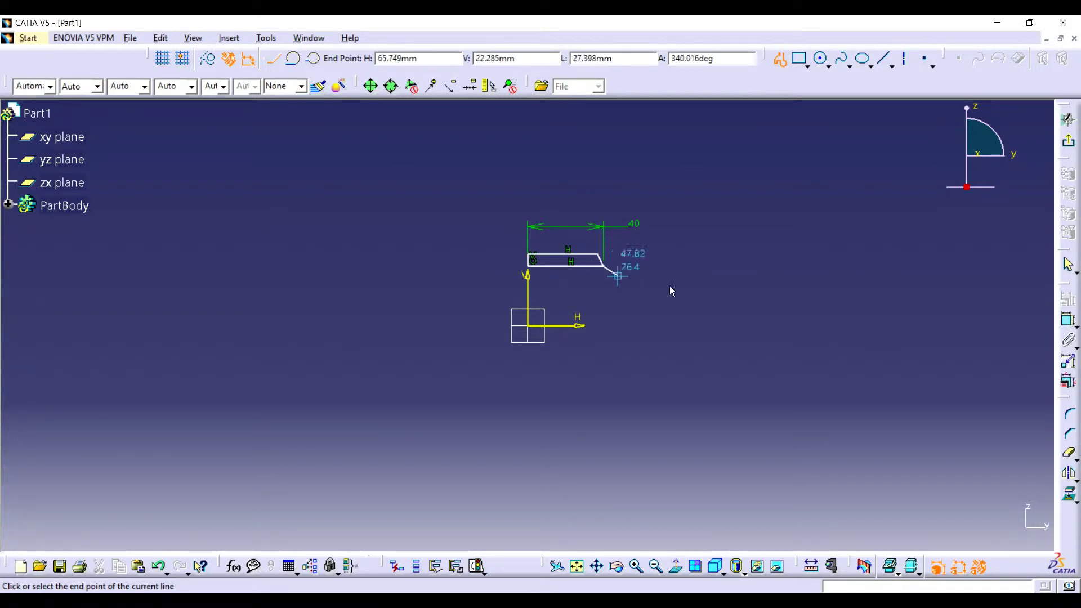
{"action": "key", "text": "Escape"}
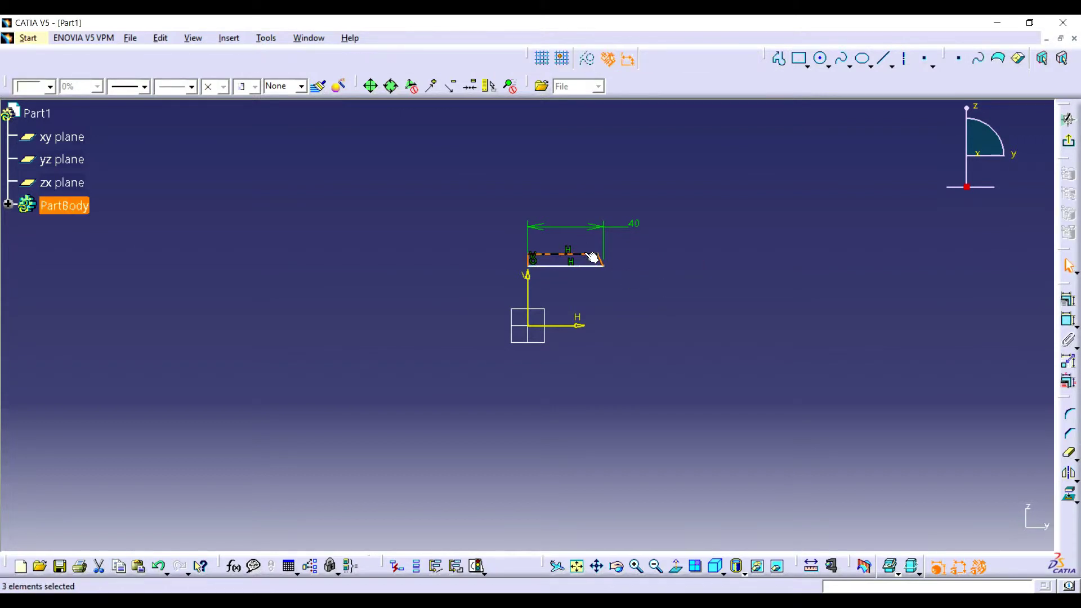
{"action": "left_click", "coordinate": [734, 292]}
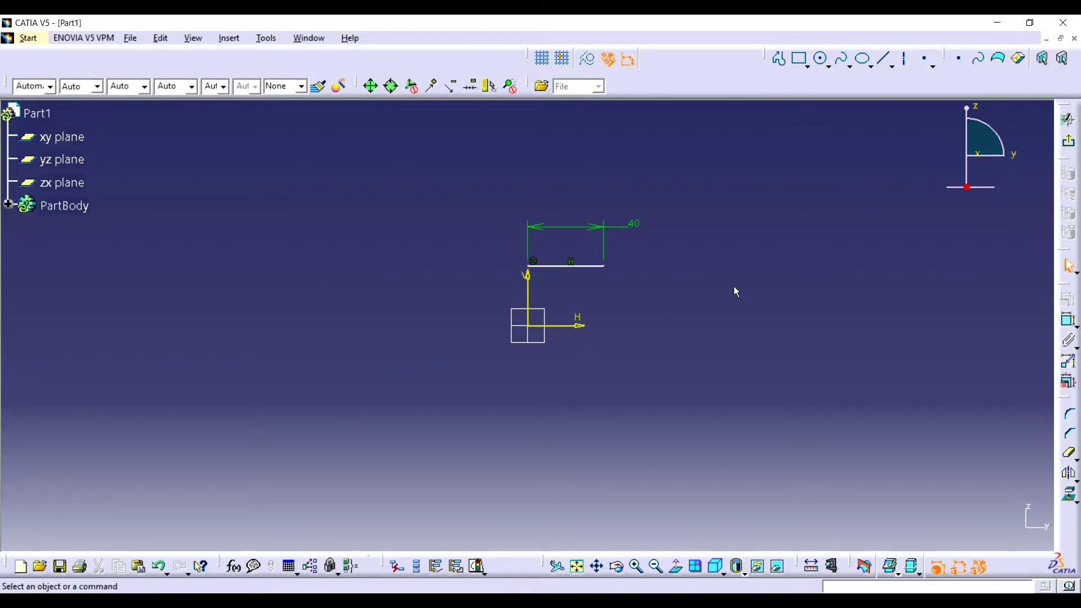
{"action": "key", "text": "ctrl+z"}
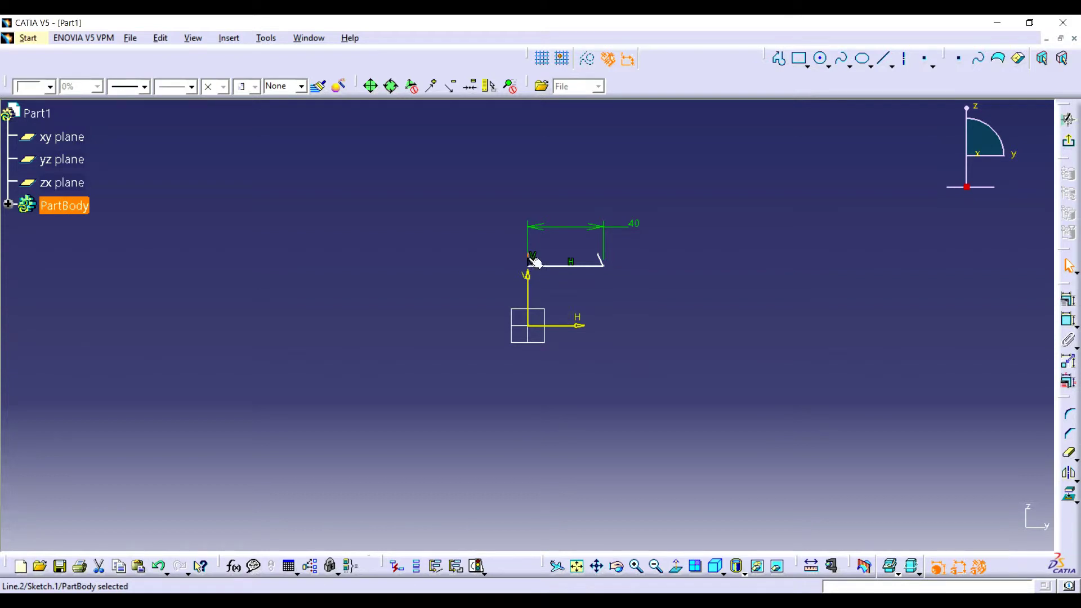
- Discard a stray arc, close the profile back to the V axis, and leave the sketcher
{"action": "left_click", "coordinate": [825, 68]}
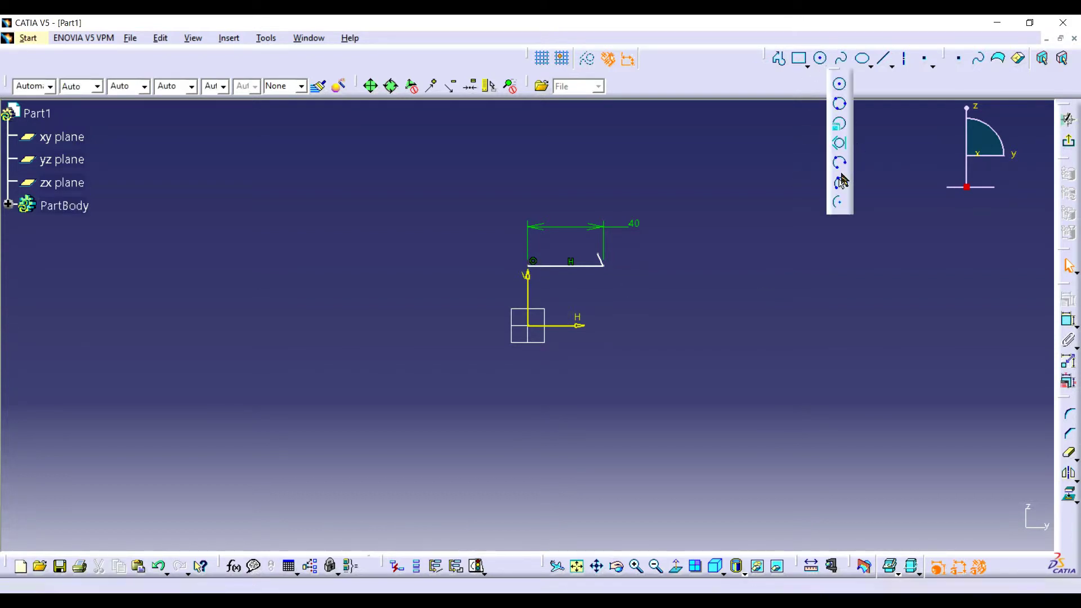
{"action": "left_click", "coordinate": [839, 184]}
{"action": "left_click", "coordinate": [599, 254]}
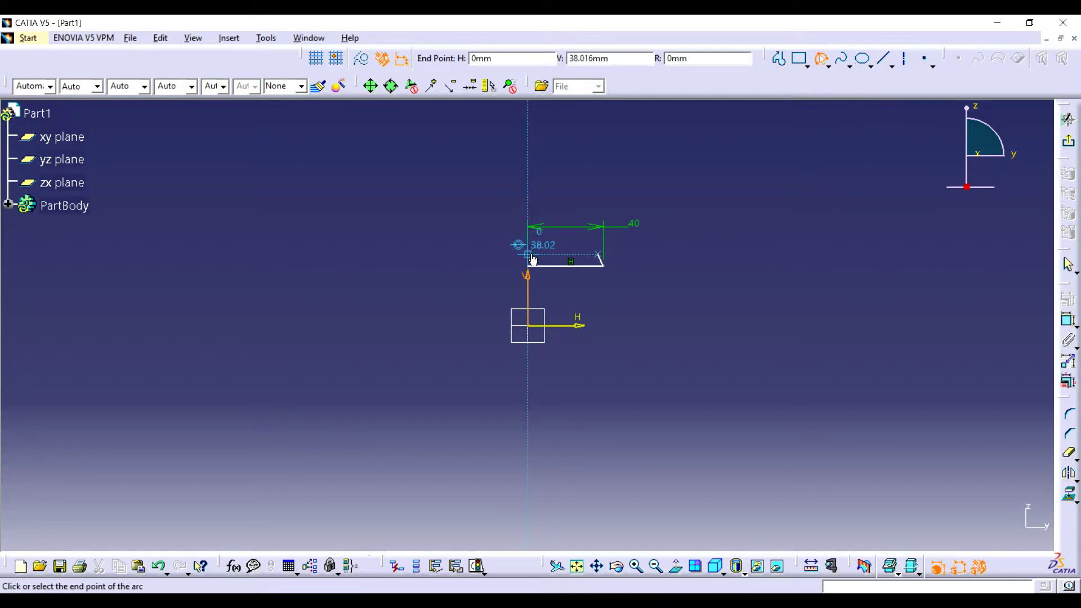
{"action": "left_click", "coordinate": [532, 258]}
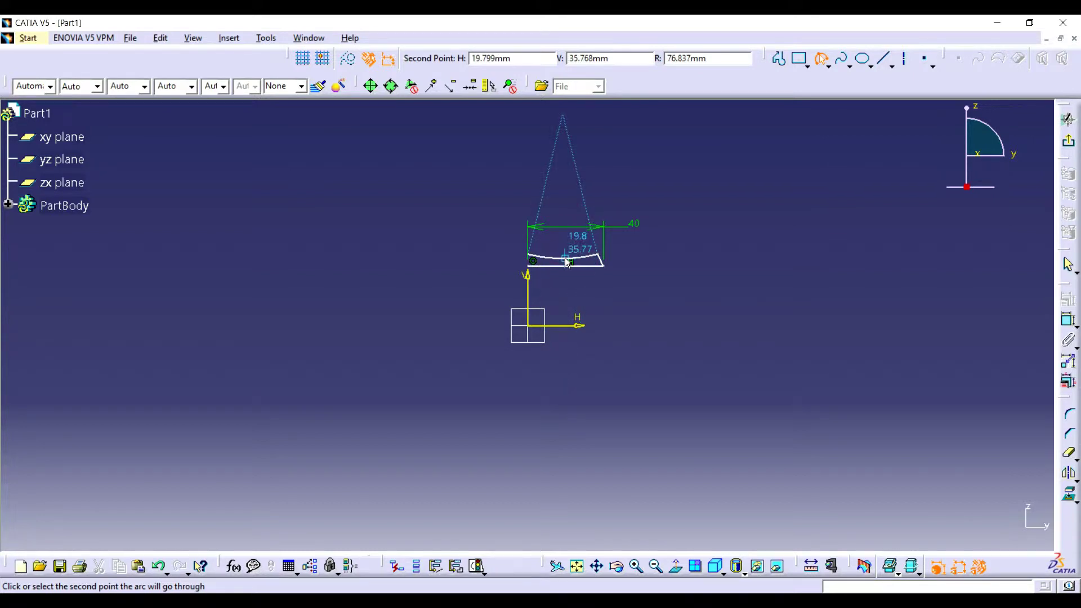
{"action": "key", "text": "Escape"}
{"action": "left_click", "coordinate": [779, 58]}
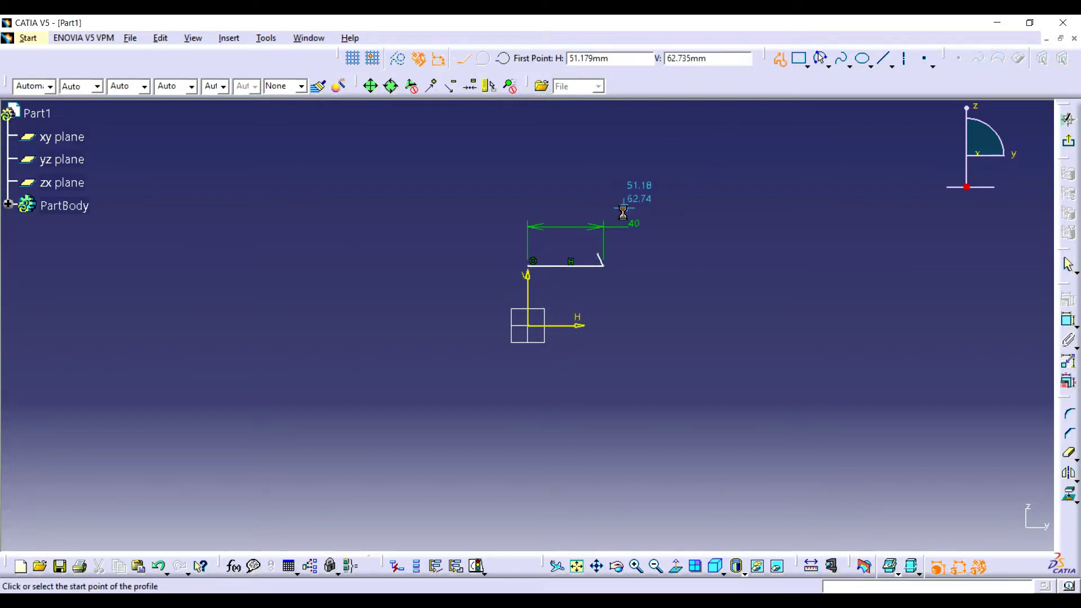
{"action": "left_click", "coordinate": [599, 255]}
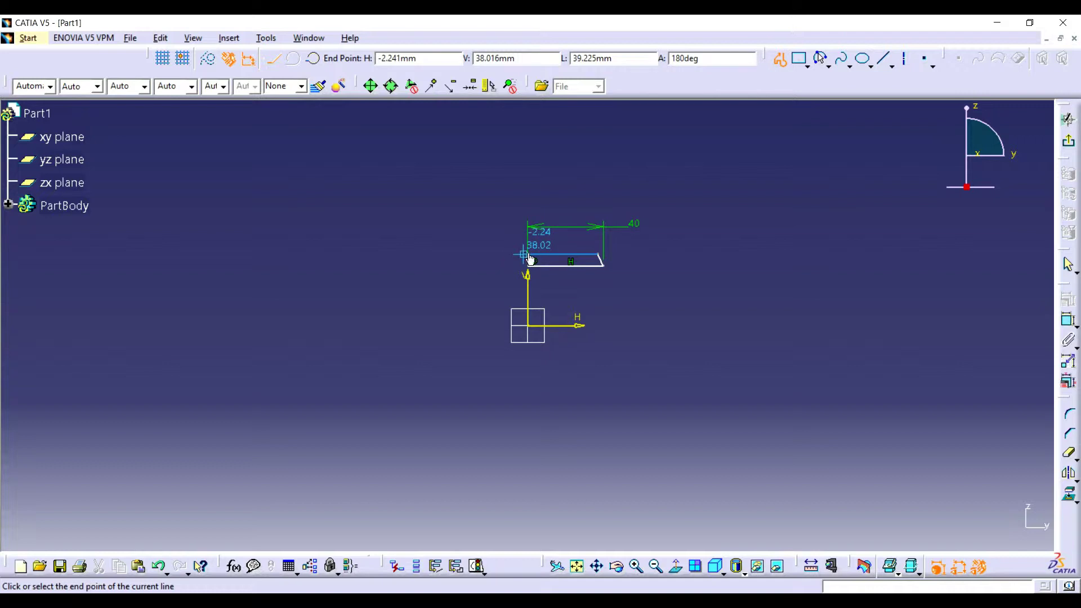
{"action": "left_click", "coordinate": [524, 255]}
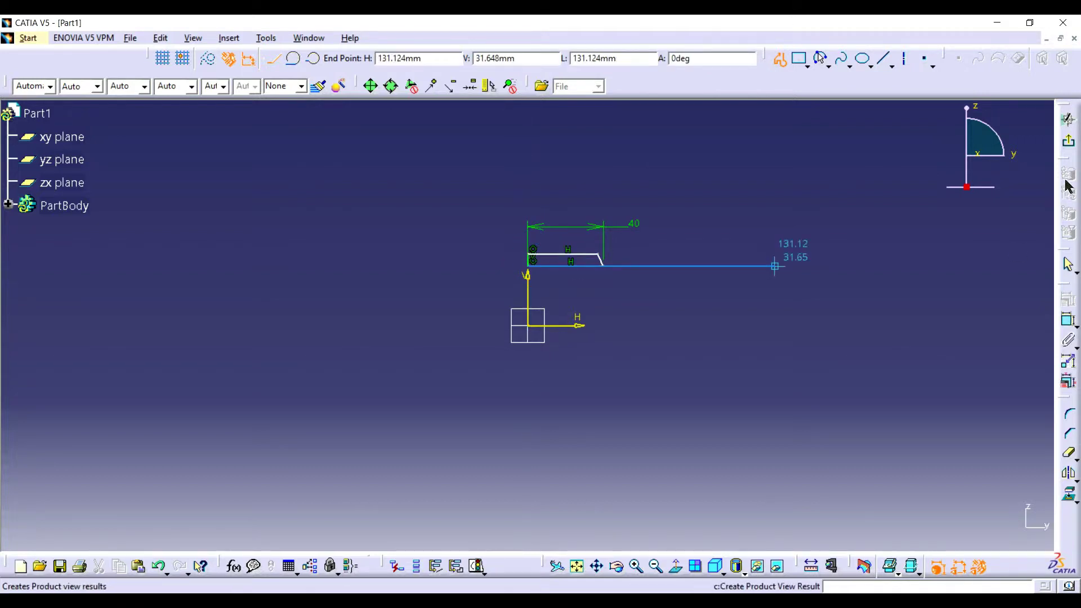
{"action": "left_click", "coordinate": [1068, 117]}
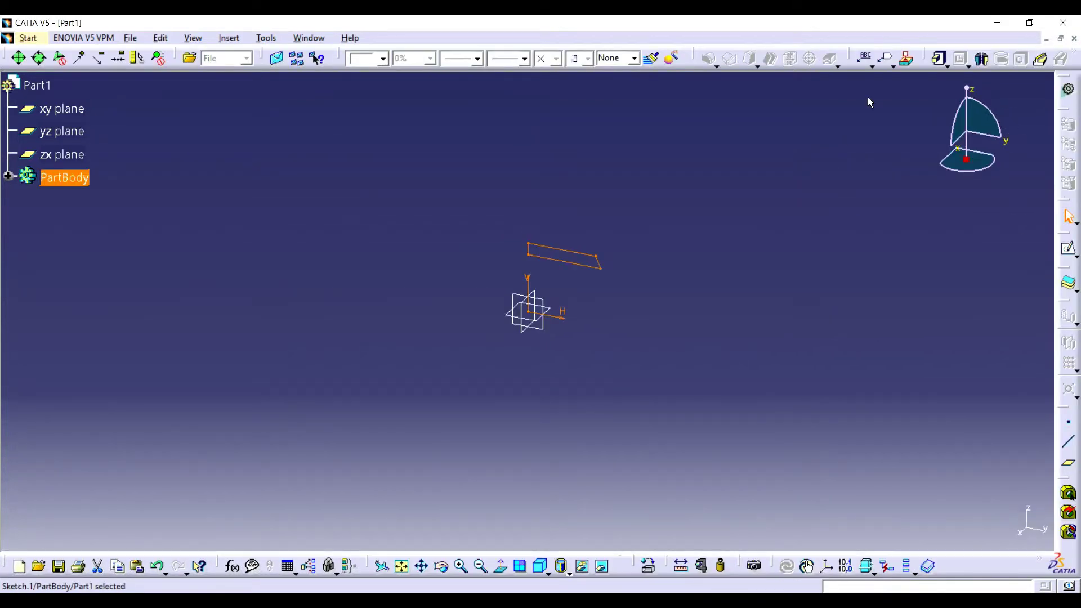
- Shaft Sketch.1 360° about the V direction, then select the disc's top edge for filleting
{"action": "left_click", "coordinate": [981, 59]}
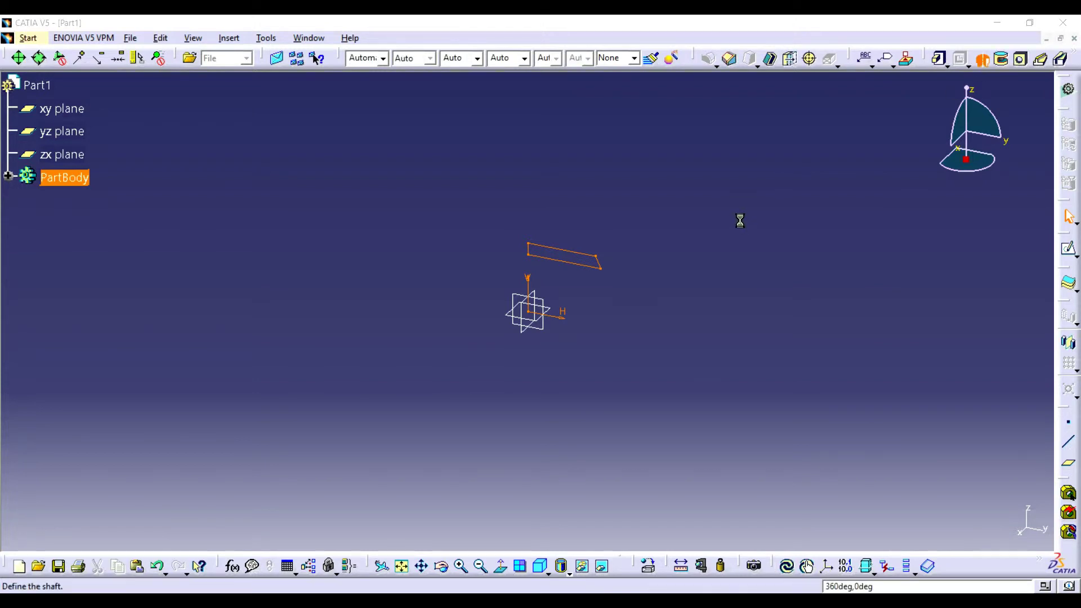
{"action": "left_click", "coordinate": [548, 292]}
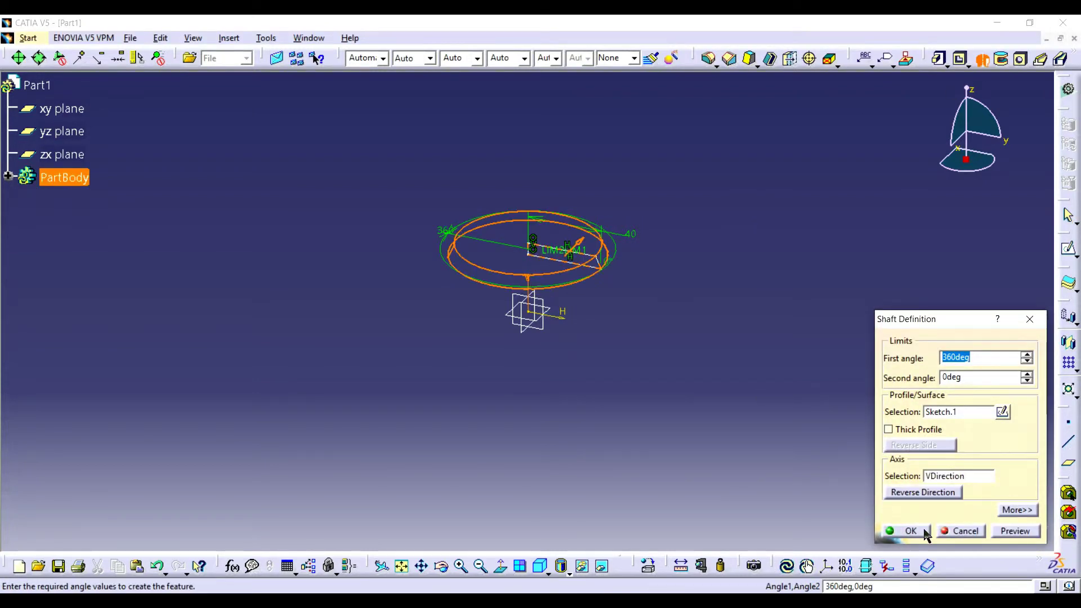
{"action": "left_click", "coordinate": [924, 530]}
{"action": "left_click", "coordinate": [612, 249]}
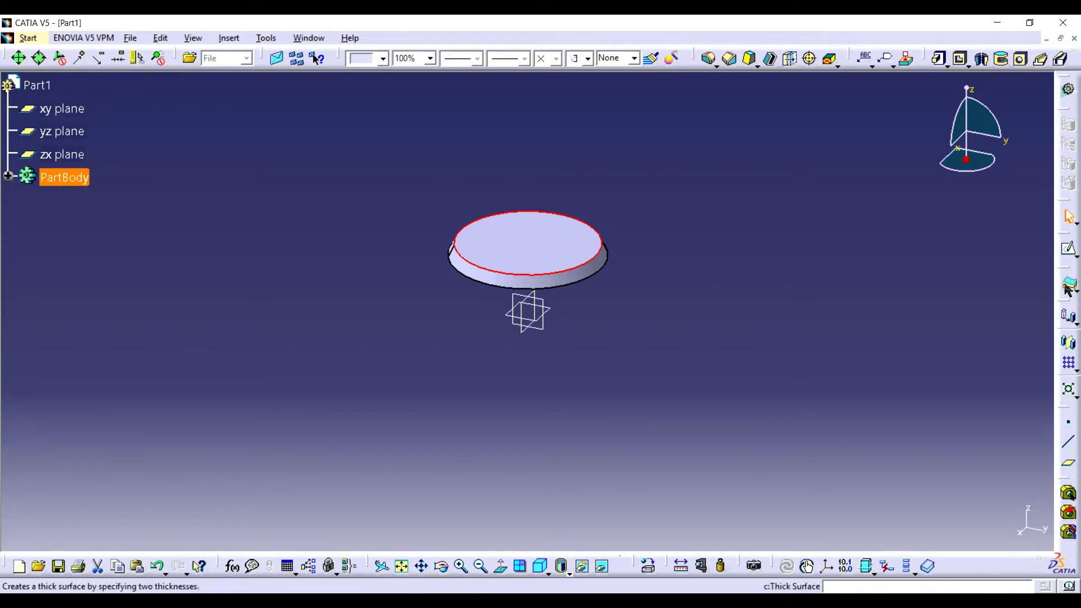
{"action": "left_click", "coordinate": [709, 58]}
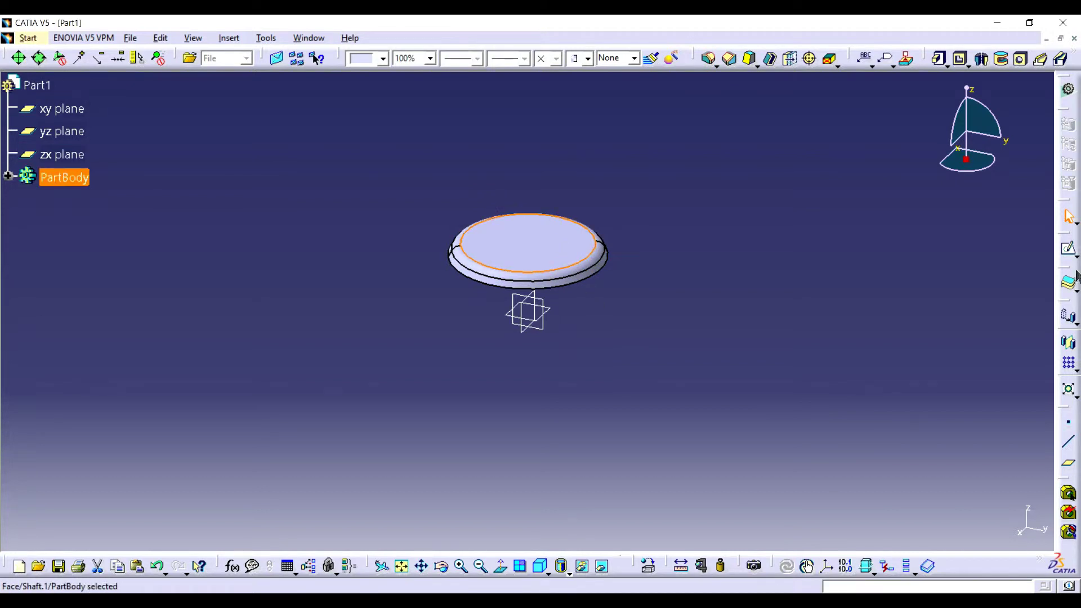
- Sketch a circle centred on the origin on the disc's top face
{"action": "left_click", "coordinate": [1068, 248]}
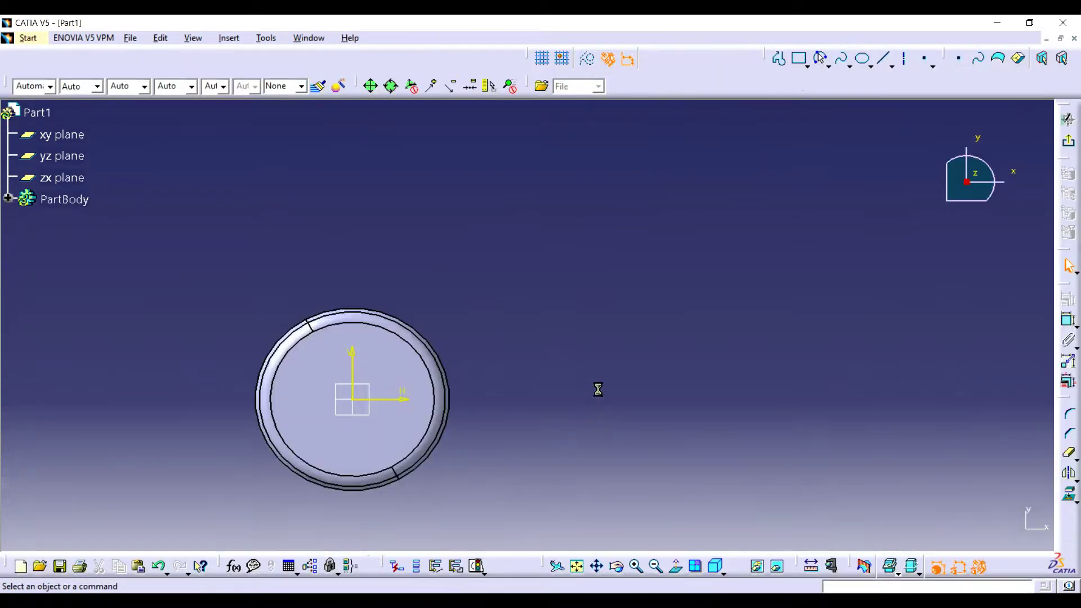
{"action": "left_click", "coordinate": [828, 66]}
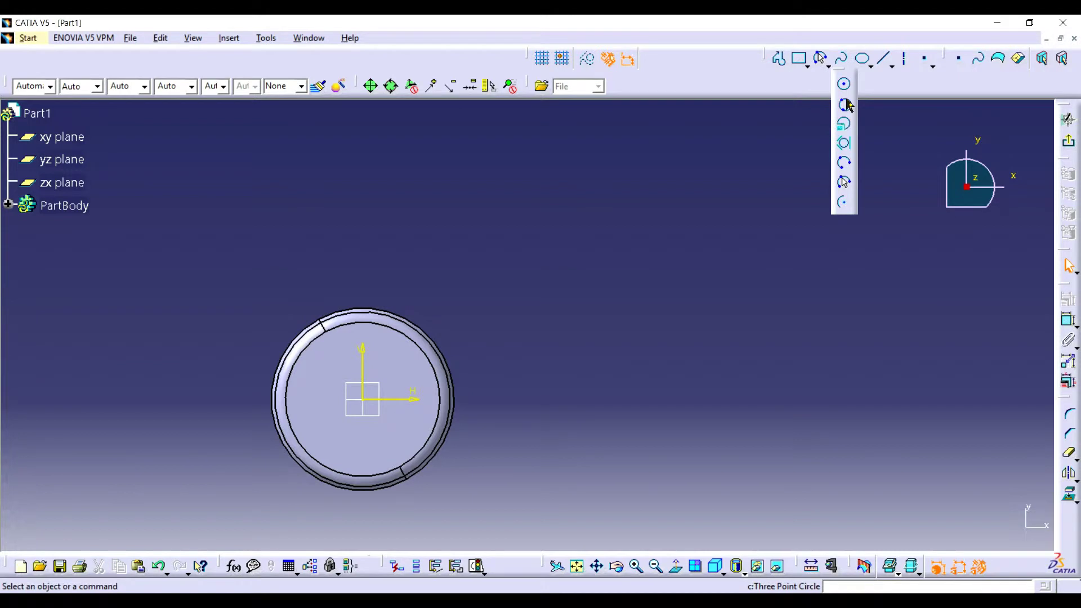
{"action": "left_click", "coordinate": [845, 85]}
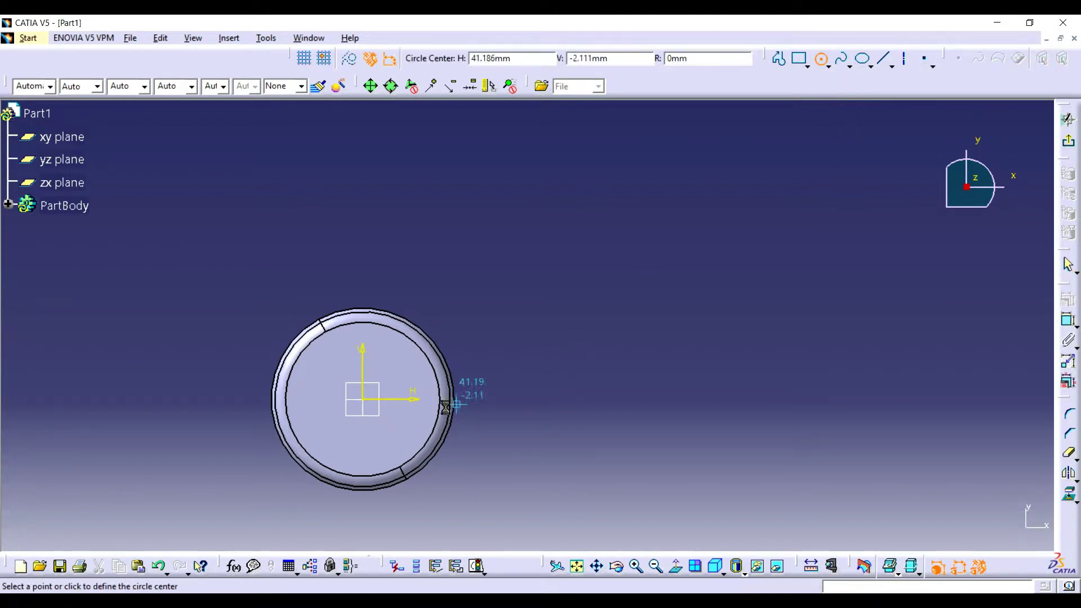
{"action": "left_click", "coordinate": [363, 400]}
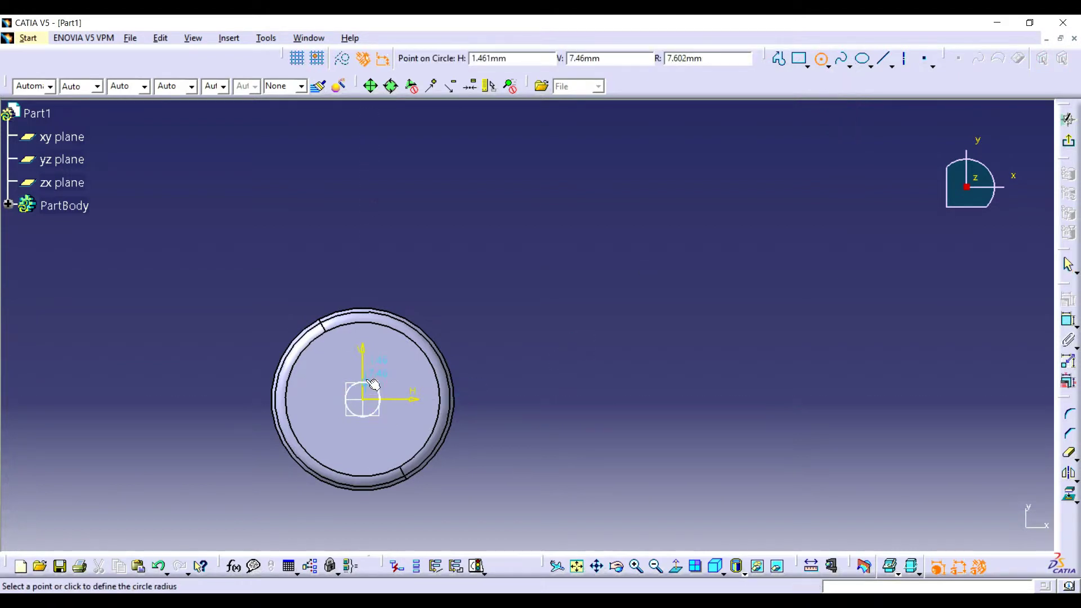
{"action": "left_click", "coordinate": [373, 343]}
{"action": "left_click", "coordinate": [1068, 141]}
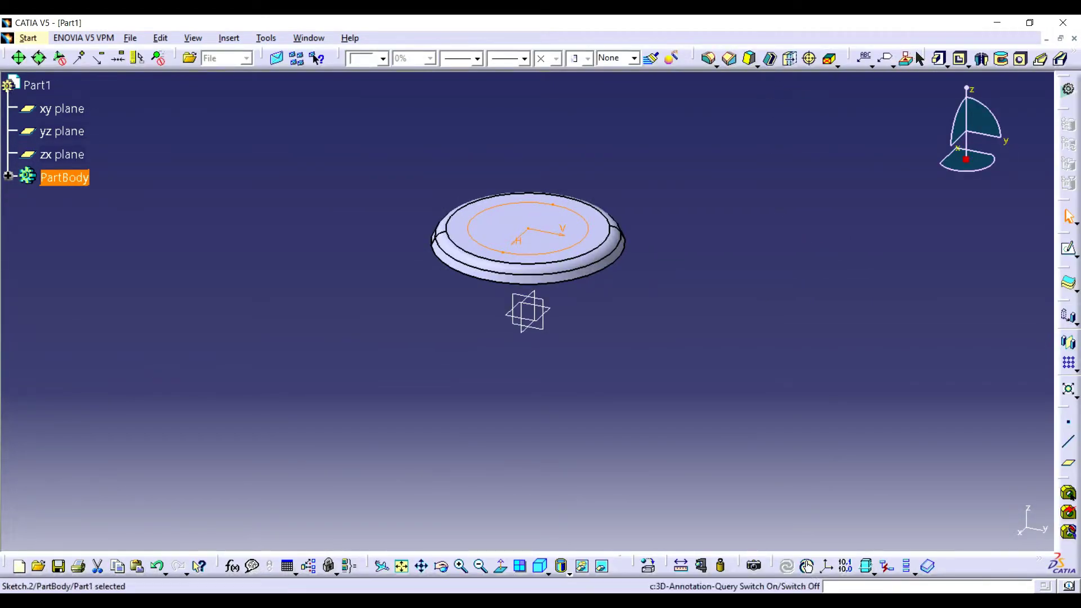
- Pad the circle into a short boss and round its base edge with a 1 mm fillet
{"action": "left_click", "coordinate": [938, 58]}
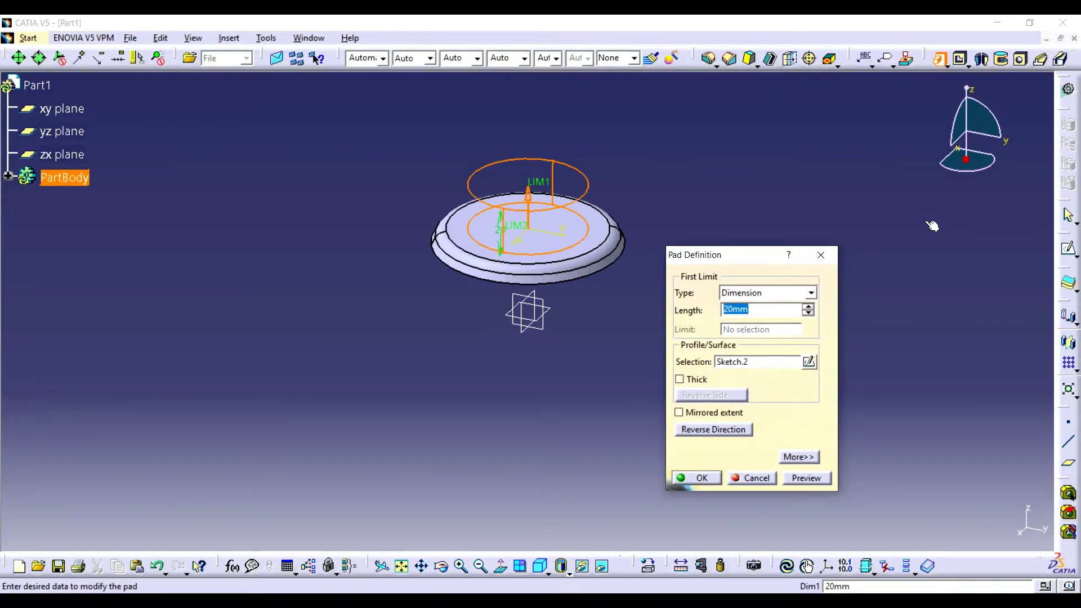
{"action": "key", "text": "Return"}
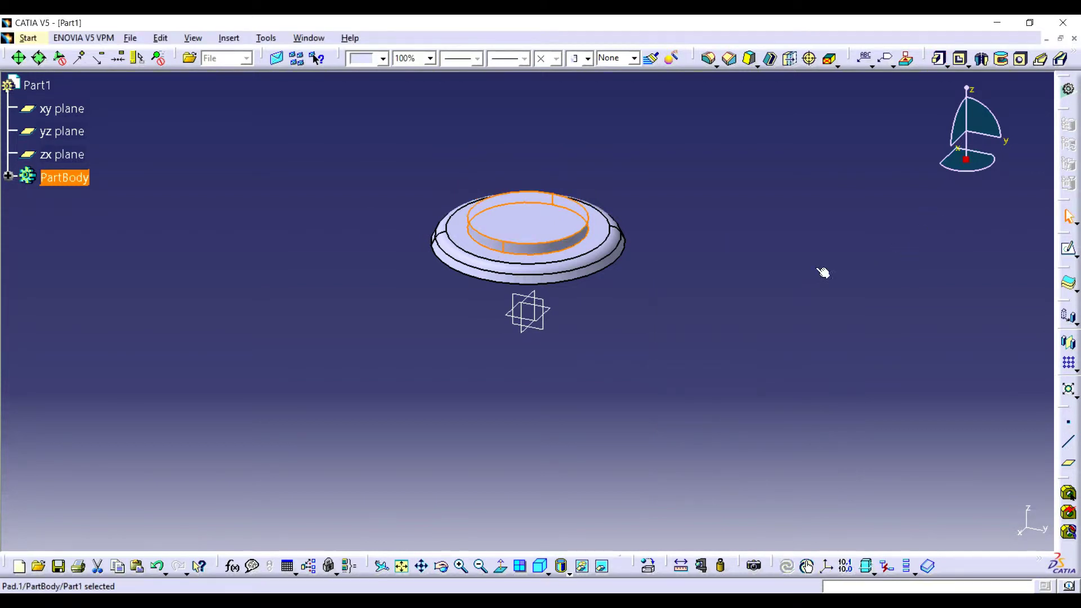
{"action": "left_click", "coordinate": [599, 237]}
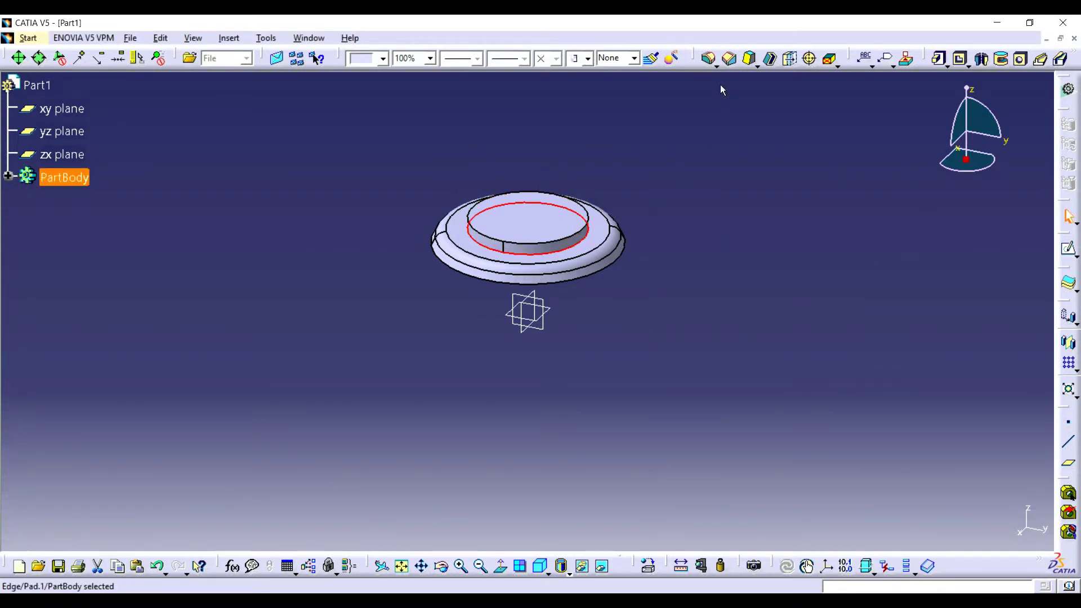
{"action": "left_click", "coordinate": [710, 59]}
{"action": "type", "text": "1"}
{"action": "key", "text": "Return"}
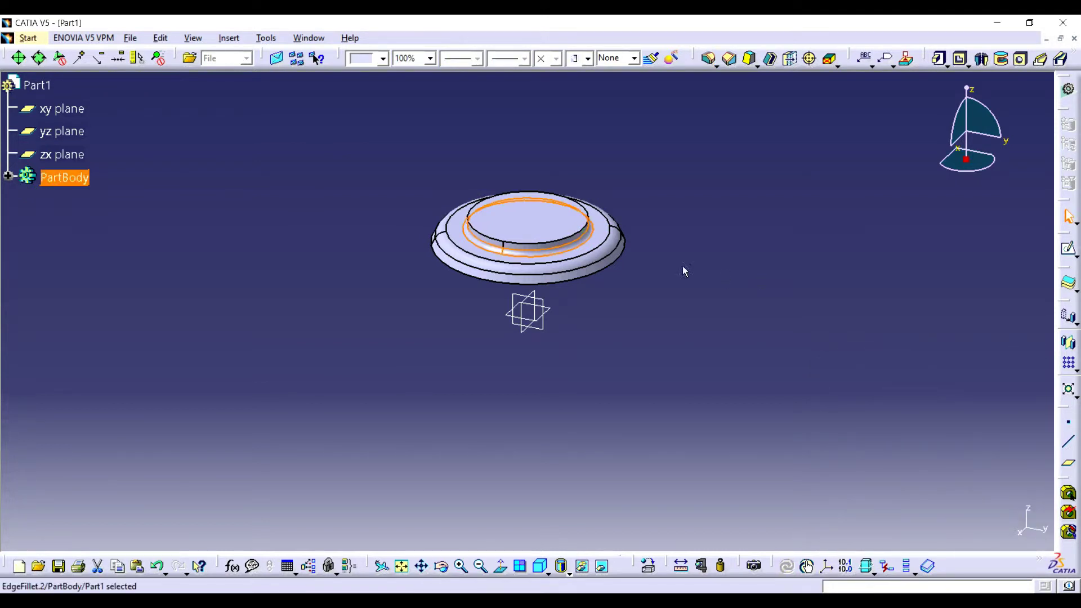
- Re-edit the base fillet to 1 mm and fillet the boss's top face edge at 1 mm
{"action": "double_click", "coordinate": [589, 231]}
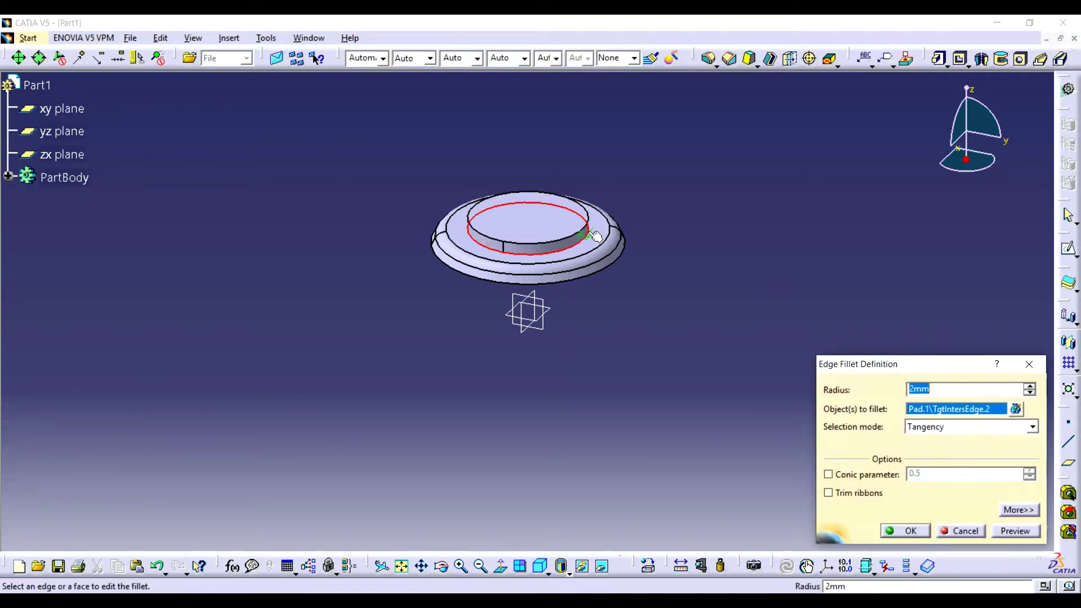
{"action": "type", "text": "1"}
{"action": "key", "text": "Return"}
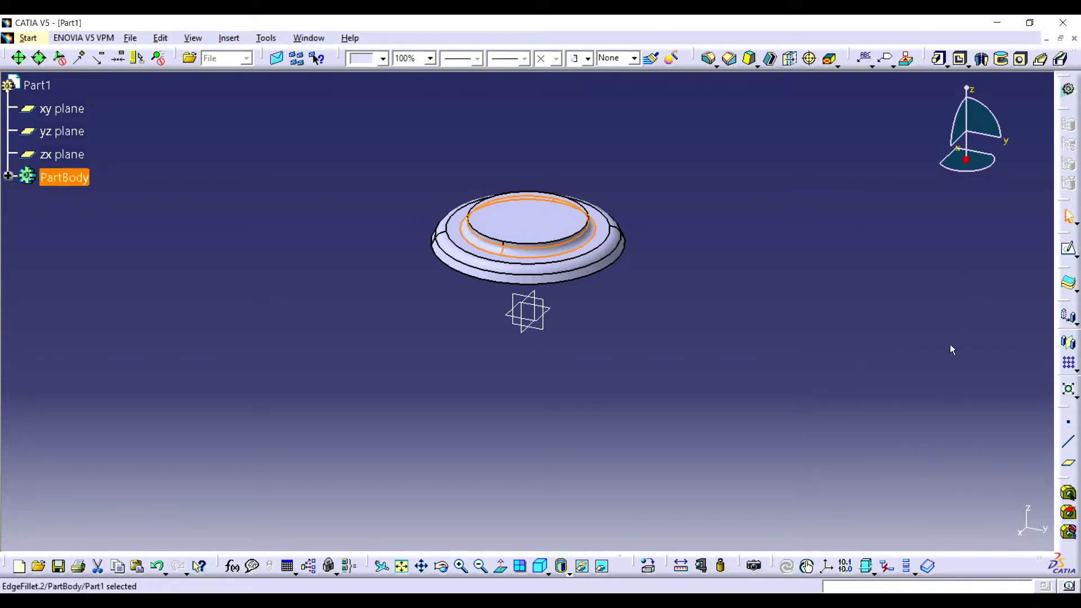
{"action": "left_click", "coordinate": [950, 341]}
{"action": "left_click", "coordinate": [539, 211]}
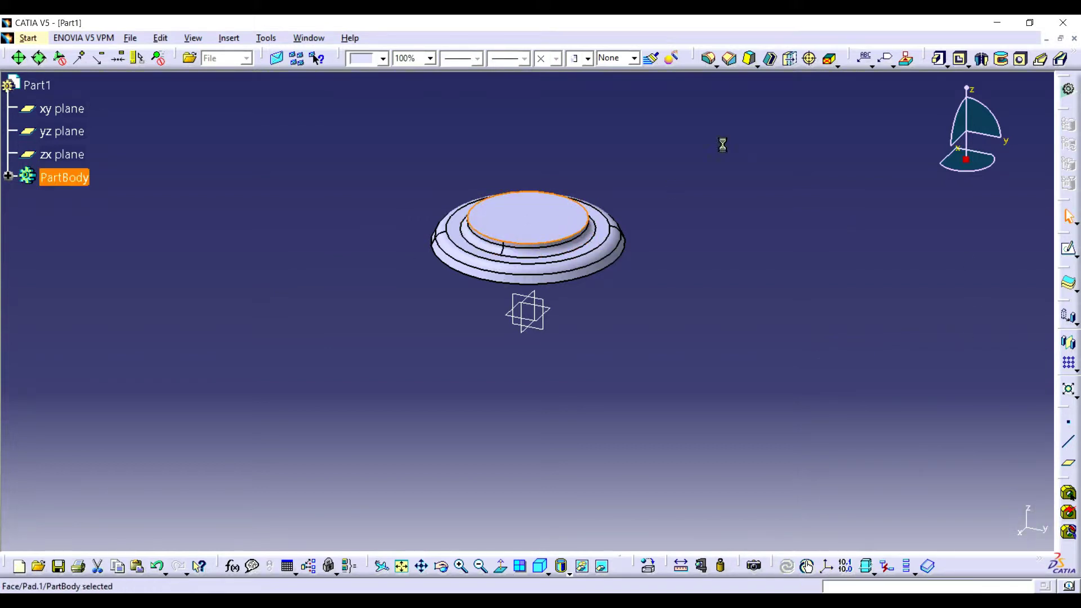
{"action": "left_click", "coordinate": [707, 63]}
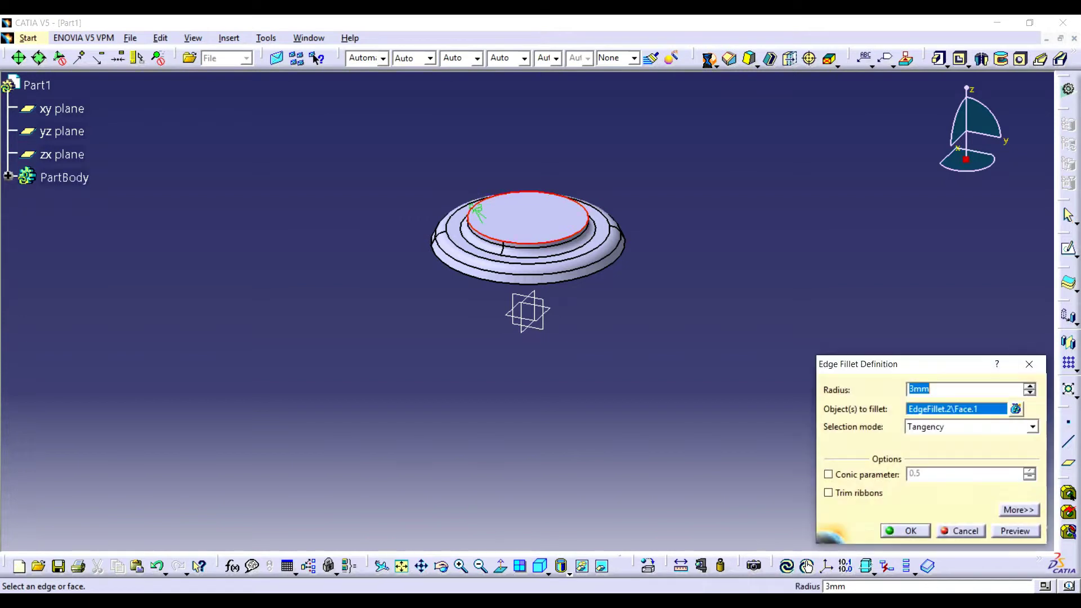
{"action": "type", "text": "1"}
{"action": "key", "text": "Return"}
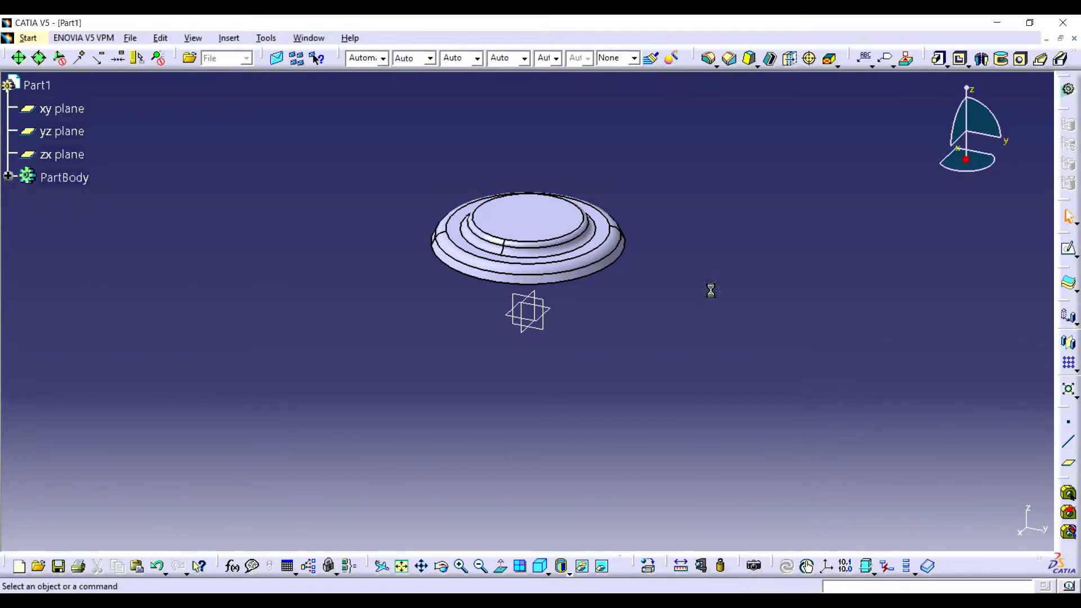
{"action": "left_click", "coordinate": [544, 326]}
- On the yz plane, draw a vertical axis line and a short horizontal line from the V axis
{"action": "left_click", "coordinate": [1068, 247]}
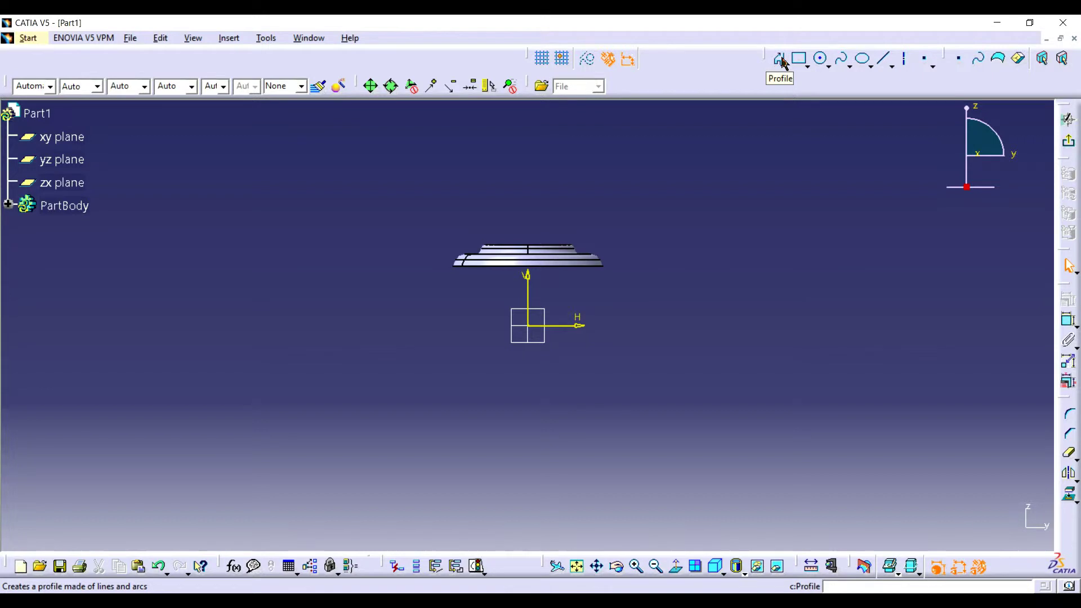
{"action": "left_click", "coordinate": [780, 59]}
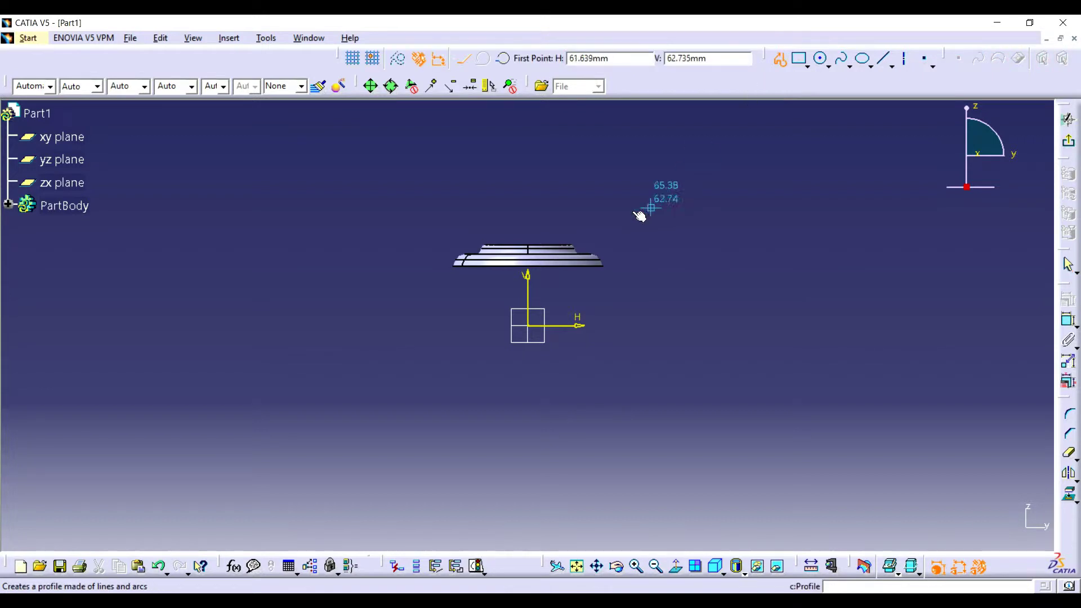
{"action": "left_click", "coordinate": [533, 248]}
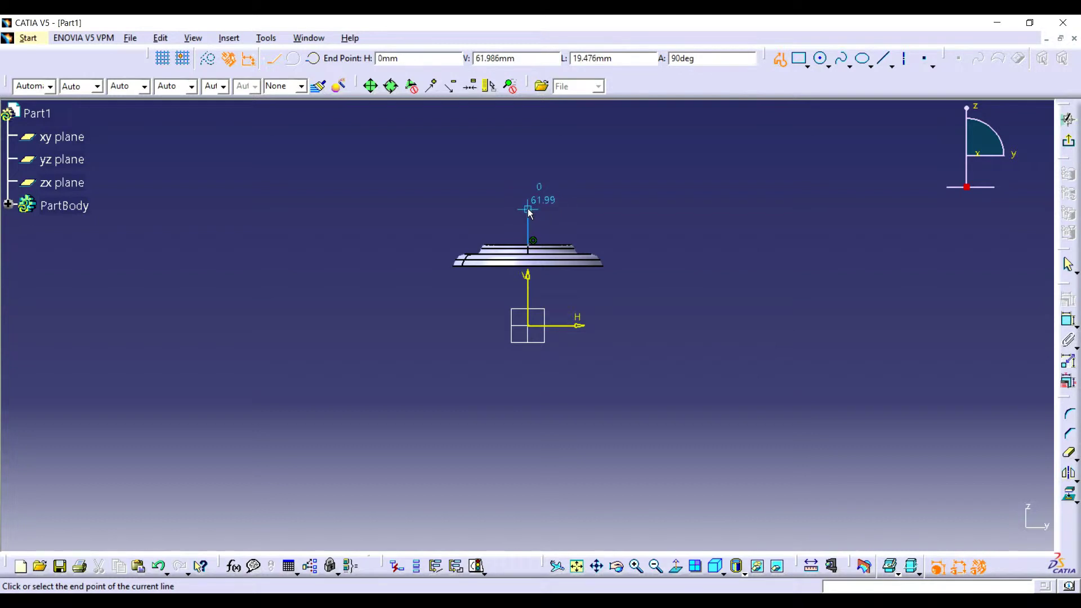
{"action": "left_click", "coordinate": [528, 211]}
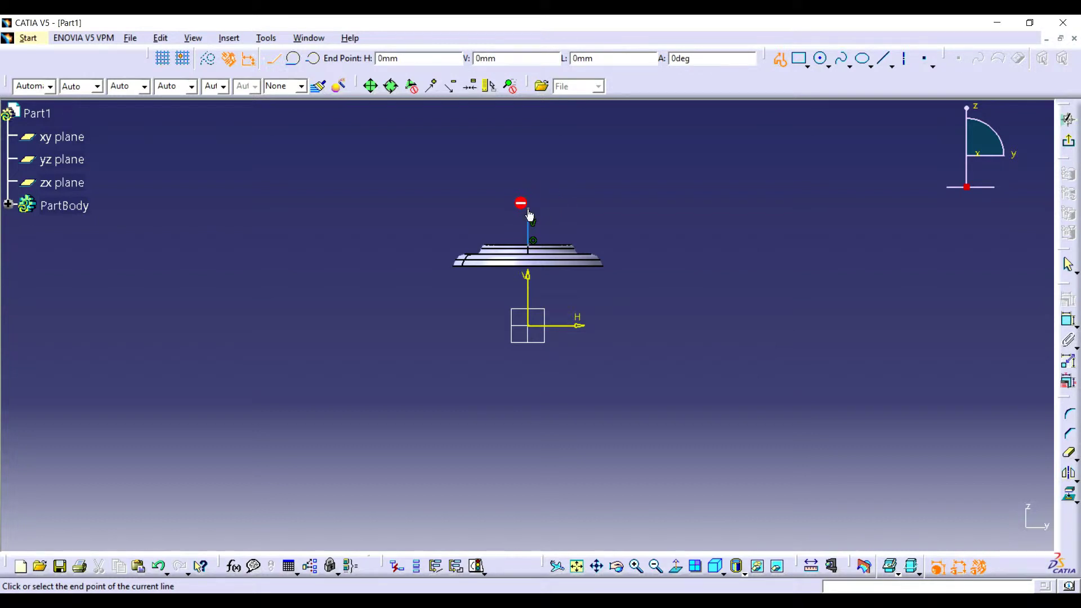
{"action": "left_click", "coordinate": [529, 214]}
{"action": "left_click", "coordinate": [779, 58]}
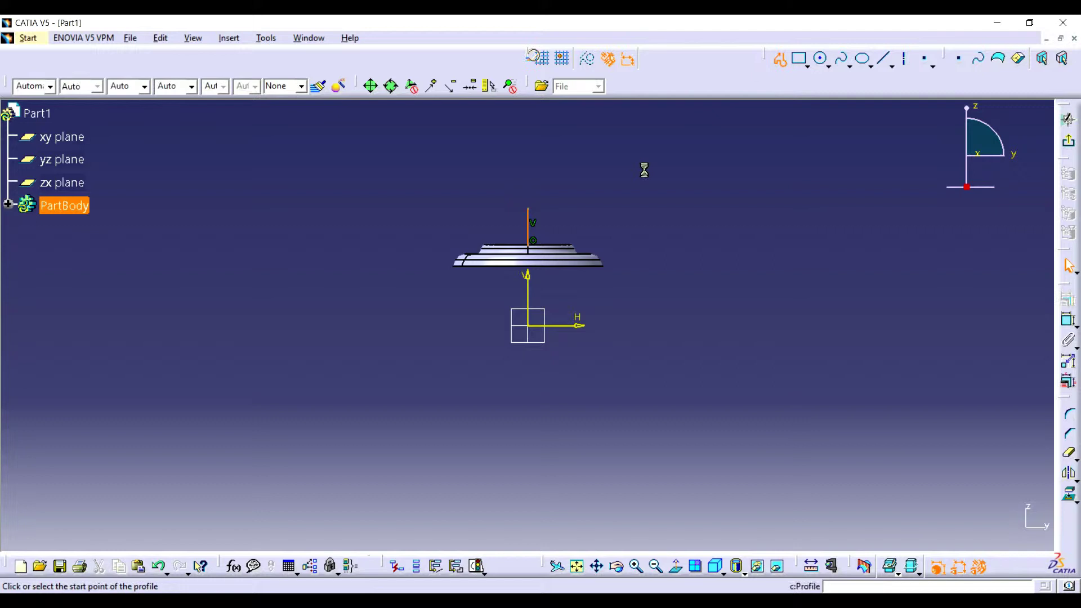
{"action": "left_click", "coordinate": [528, 248]}
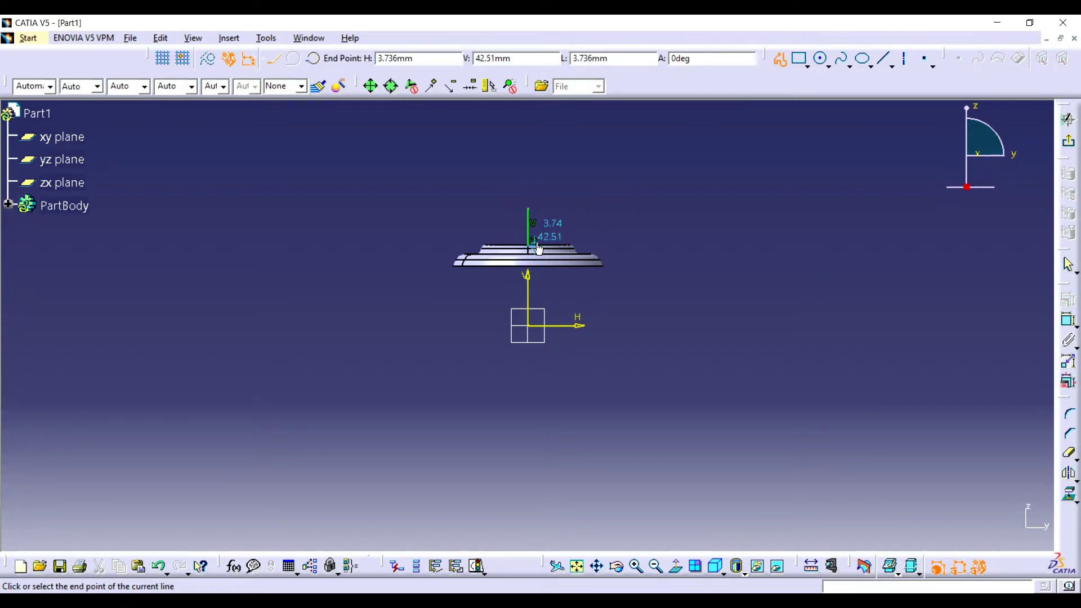
{"action": "left_click", "coordinate": [540, 235]}
{"action": "key", "text": "Escape"}
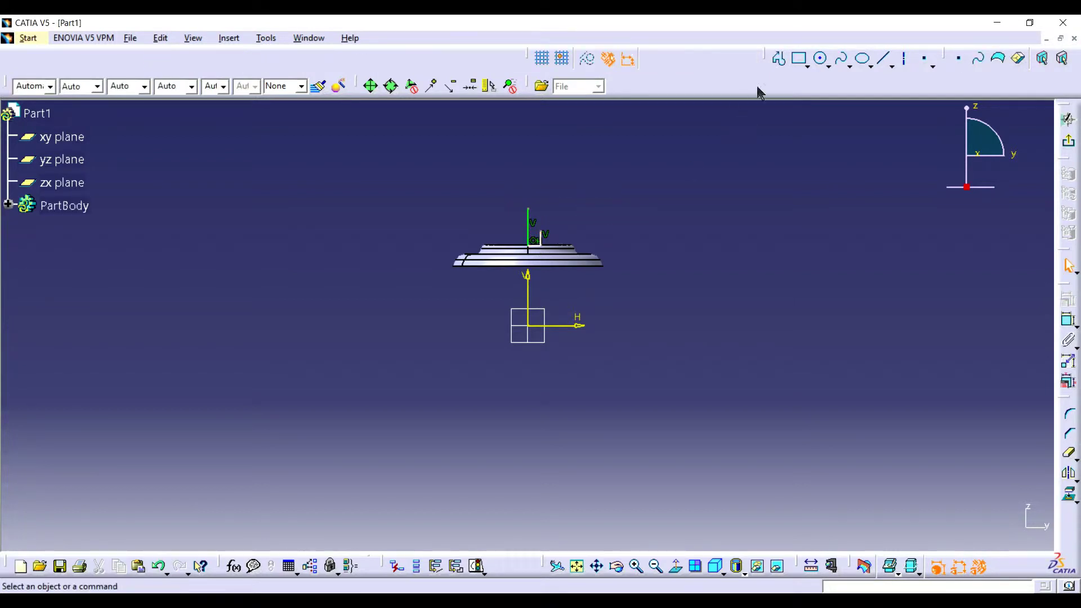
- Add a three-point arc from the short line's end to the axis line's top
{"action": "left_click", "coordinate": [829, 65]}
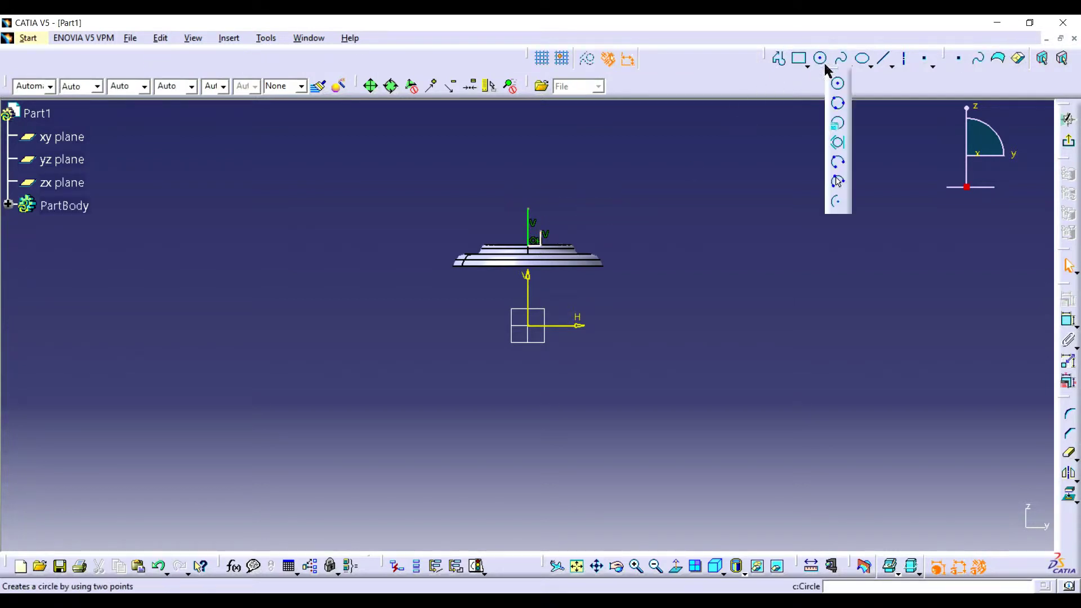
{"action": "left_click", "coordinate": [838, 181]}
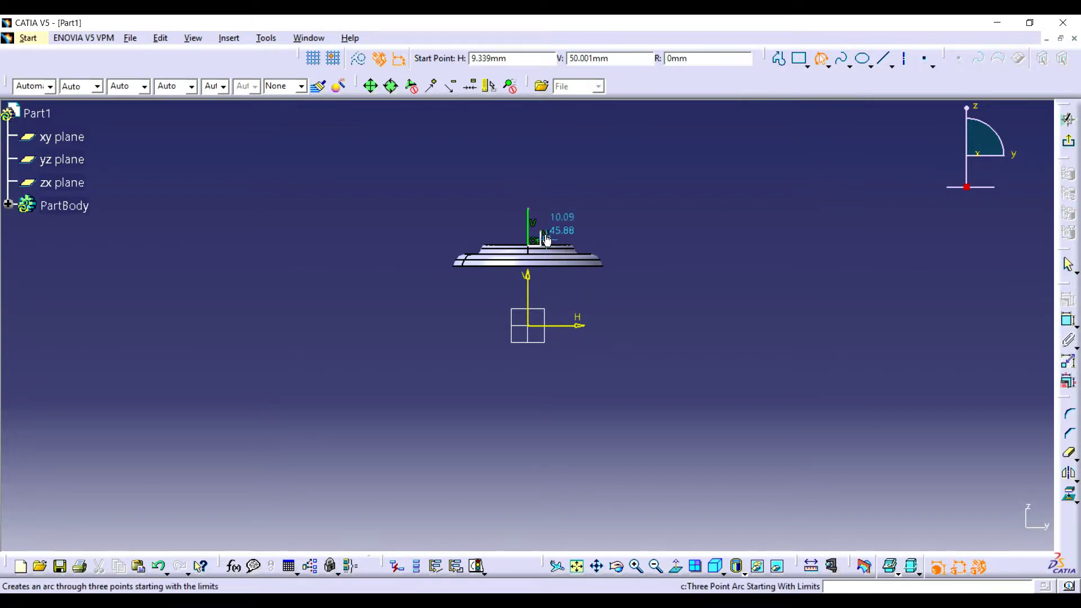
{"action": "left_click", "coordinate": [540, 236]}
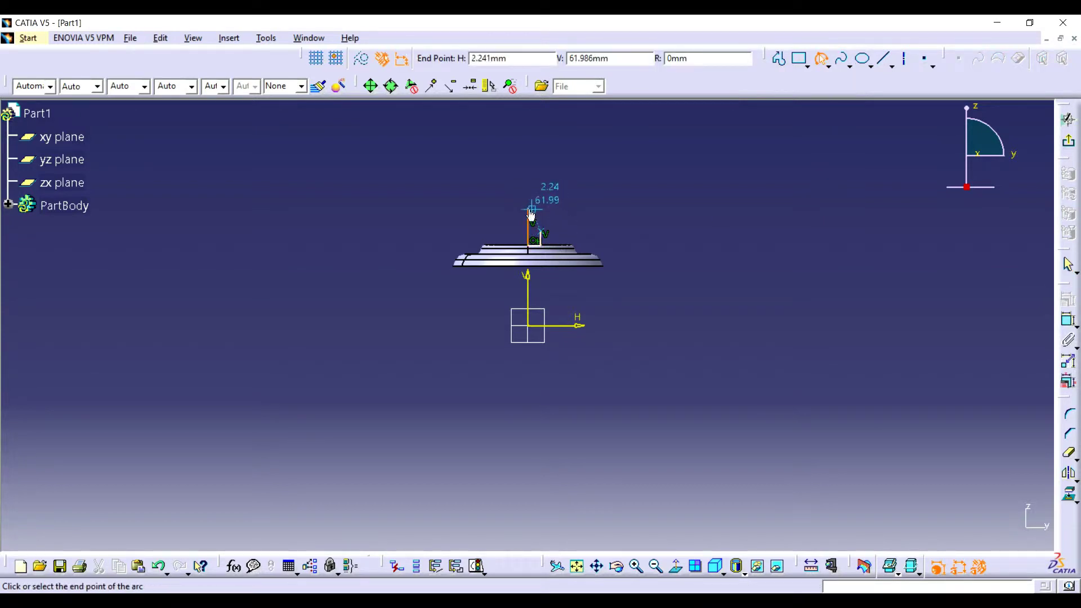
{"action": "left_click", "coordinate": [530, 212]}
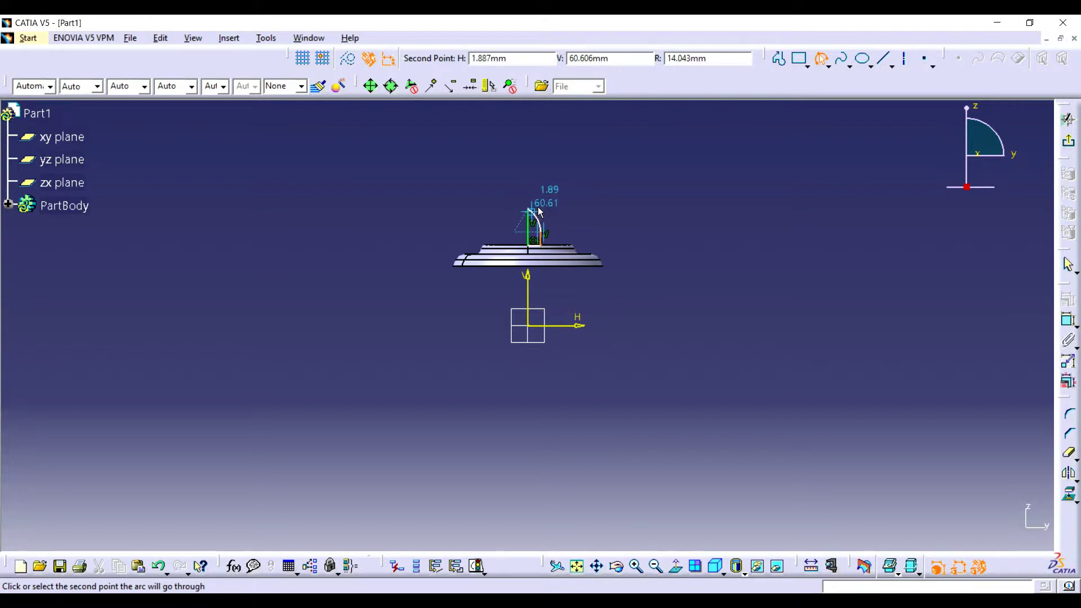
{"action": "left_click", "coordinate": [544, 214]}
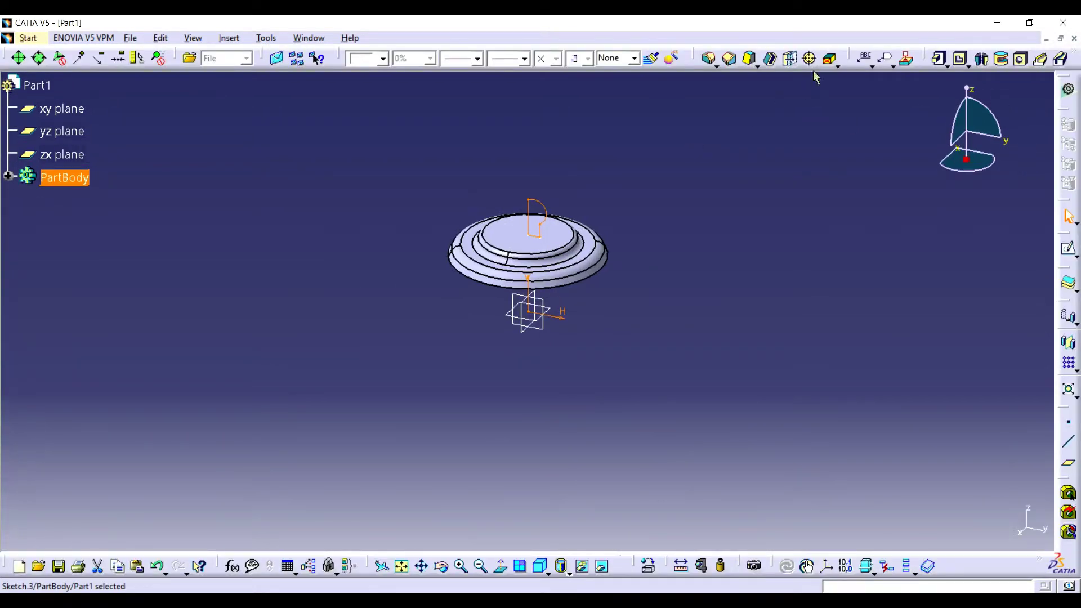
- Revolve the knob profile around its axis line into a solid knob
{"action": "left_click", "coordinate": [982, 59]}
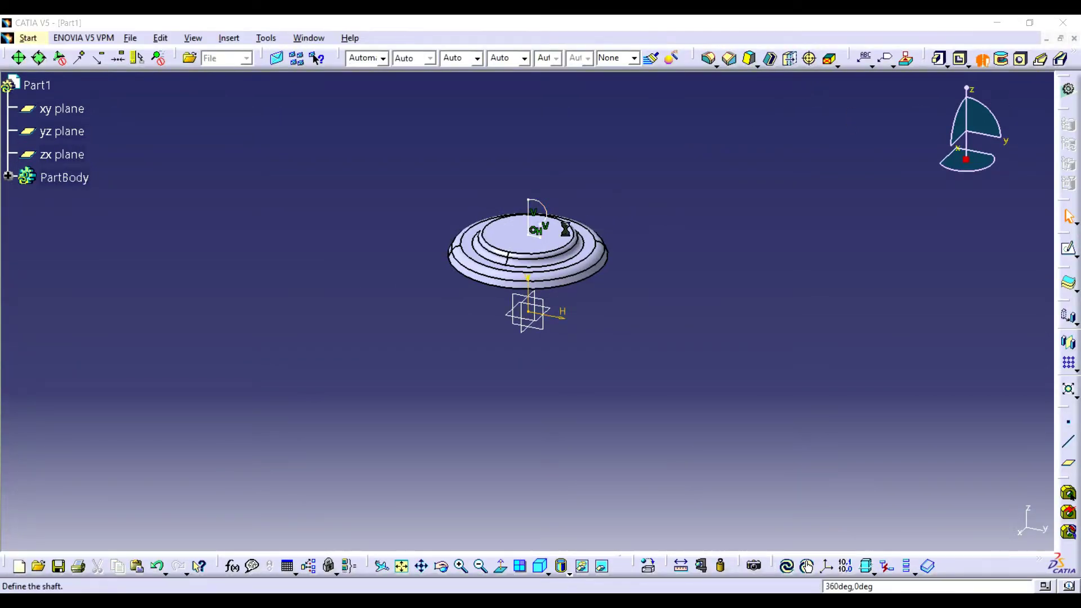
{"action": "left_click", "coordinate": [531, 217]}
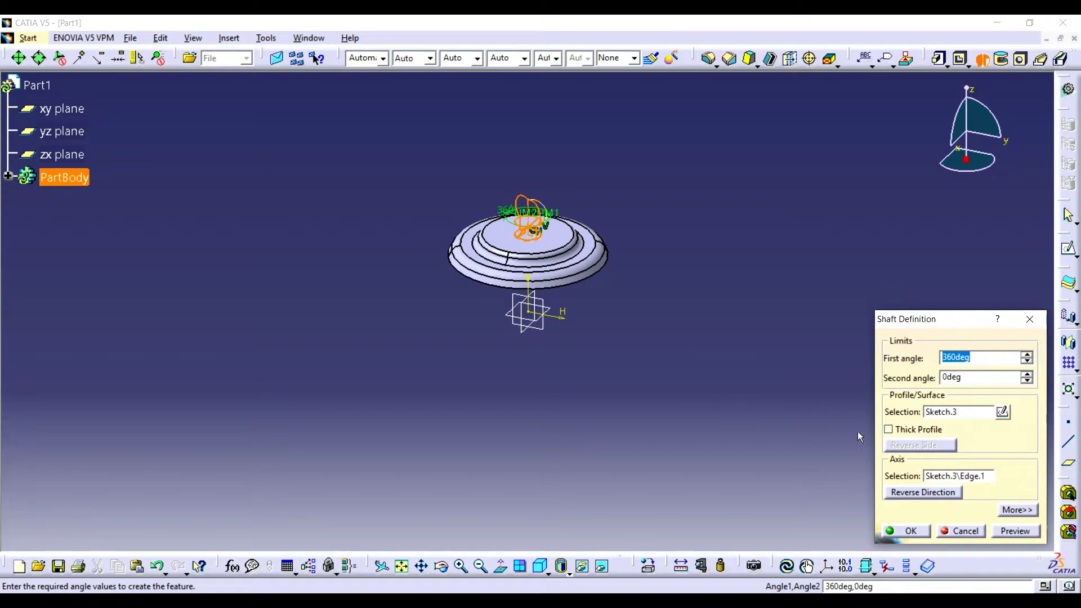
{"action": "left_click", "coordinate": [908, 531]}
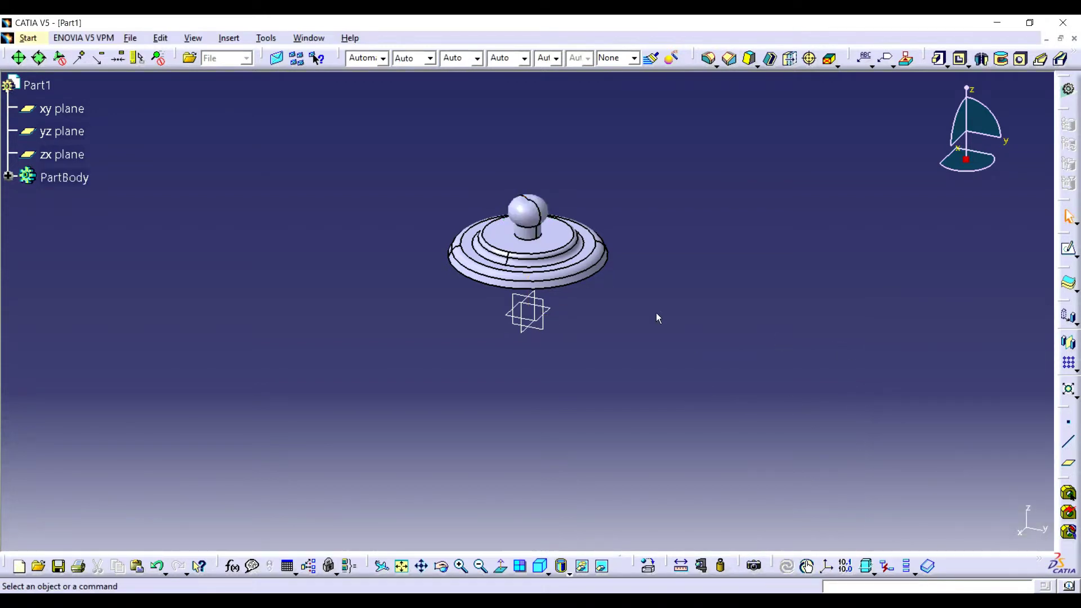
{"action": "mouse_move", "coordinate": [486, 437]}
{"action": "middle_mouse_down"}
{"action": "mouse_move", "coordinate": [601, 203]}
{"action": "mouse_move", "coordinate": [522, 398]}
{"action": "mouse_move", "coordinate": [690, 449]}
{"action": "mouse_move", "coordinate": [605, 426]}
{"action": "middle_mouse_up"}
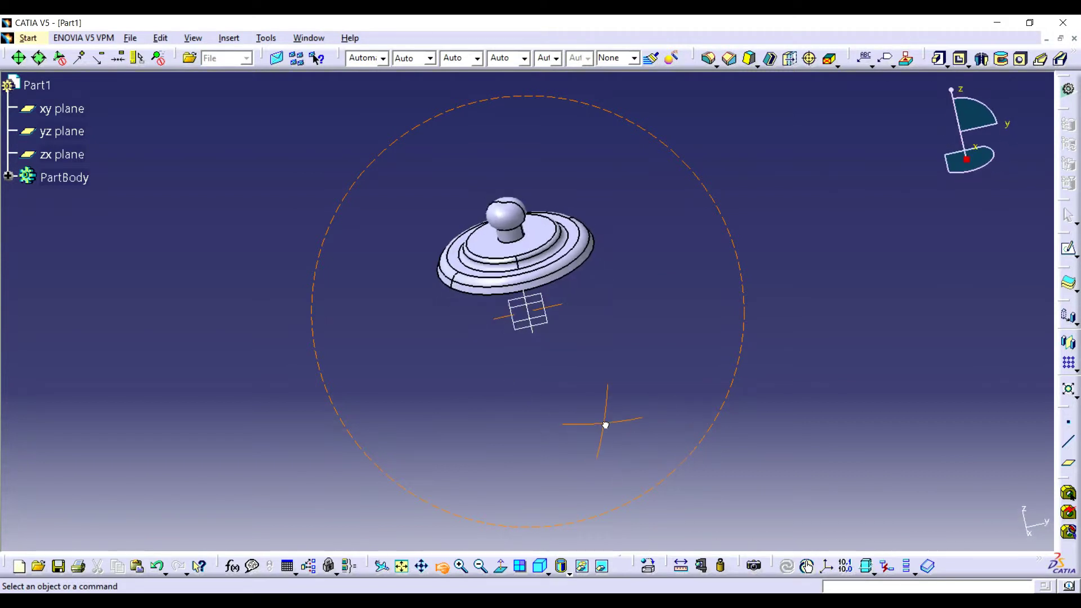
- Adjust options through a right-click menu, then fillet the edge where the knob meets the boss
{"action": "left_click", "coordinate": [903, 600]}
{"action": "right_click", "coordinate": [897, 588]}
{"action": "left_click", "coordinate": [830, 520]}
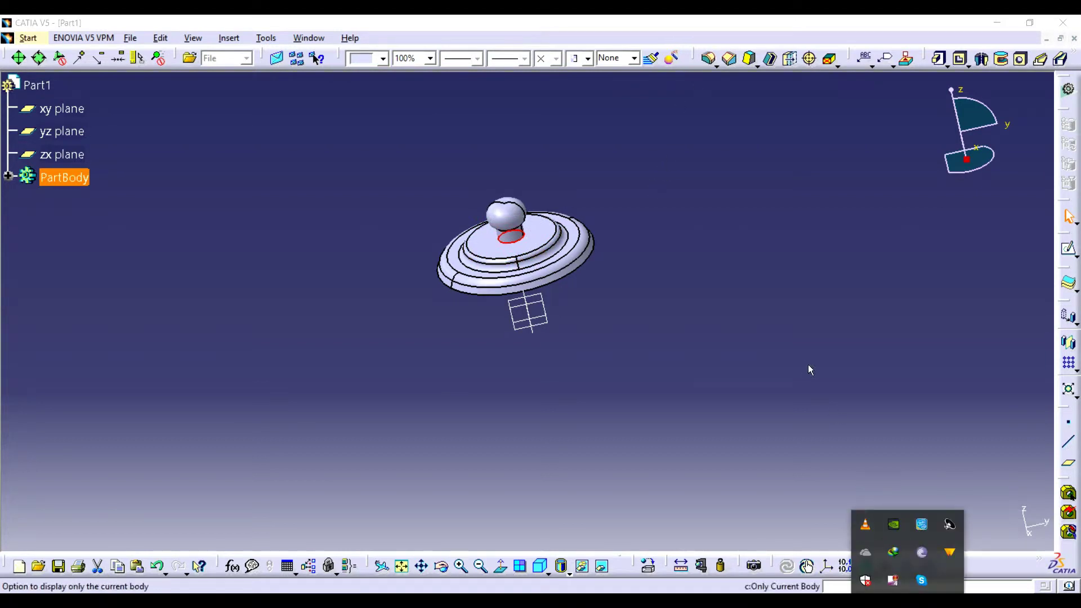
{"action": "left_click", "coordinate": [727, 89]}
{"action": "left_click", "coordinate": [705, 58]}
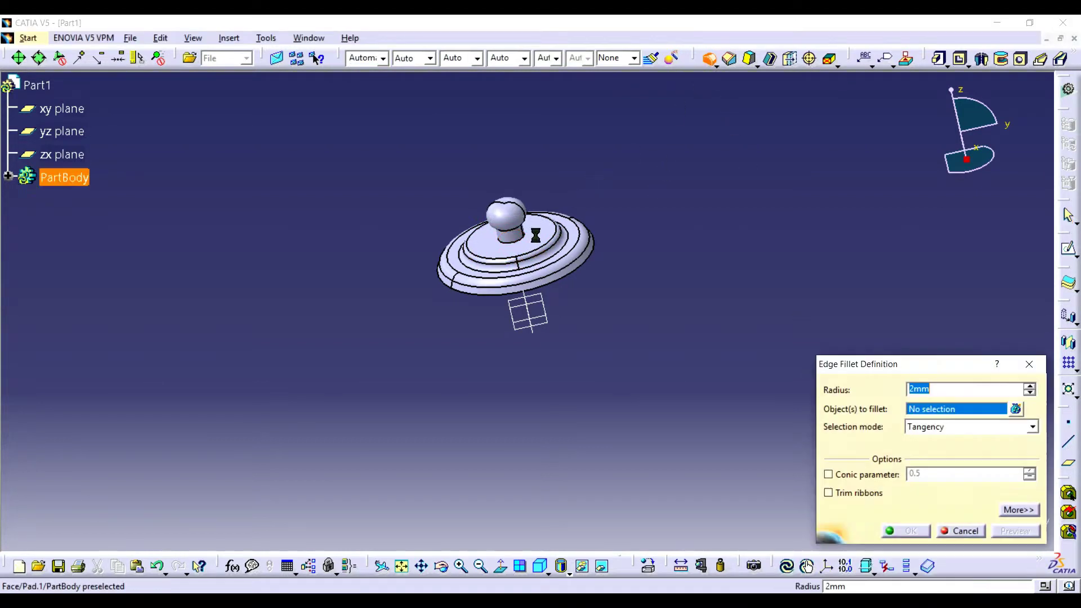
{"action": "left_click", "coordinate": [510, 236]}
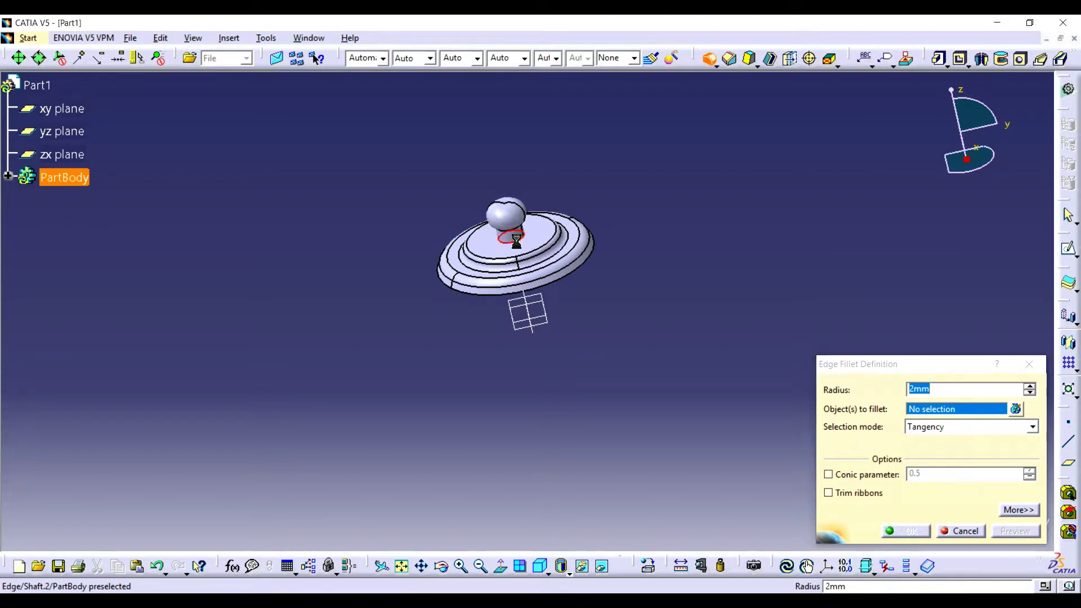
{"action": "left_click", "coordinate": [930, 529]}
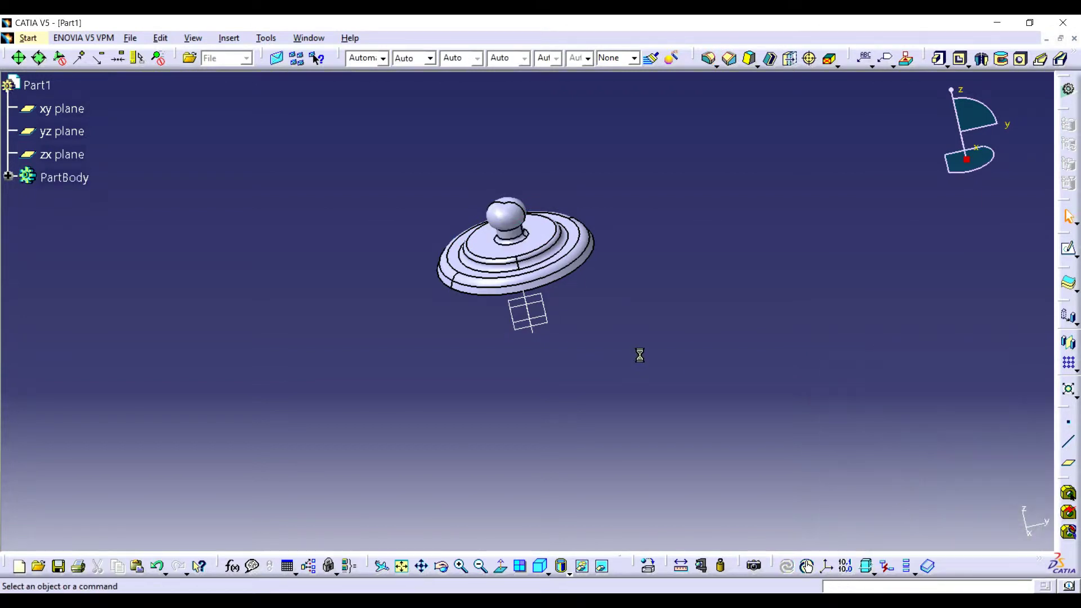
- Round the knob shaft's neck where it meets the lid with a 2 mm fillet
{"action": "middle_click_drag", "start_coordinate": [586, 196], "coordinate": [566, 109]}
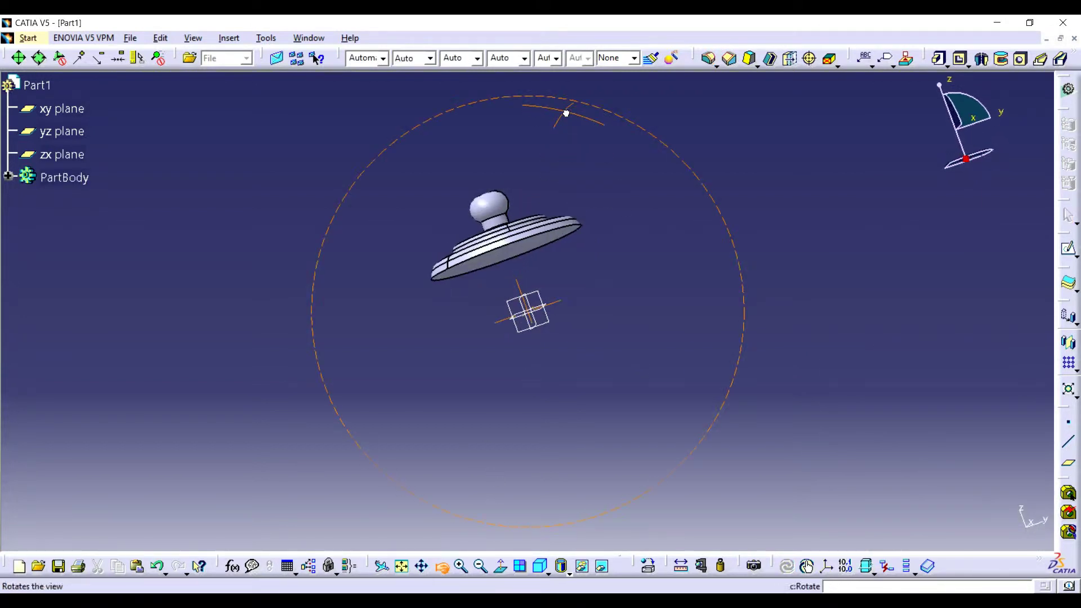
{"action": "left_click", "coordinate": [497, 218]}
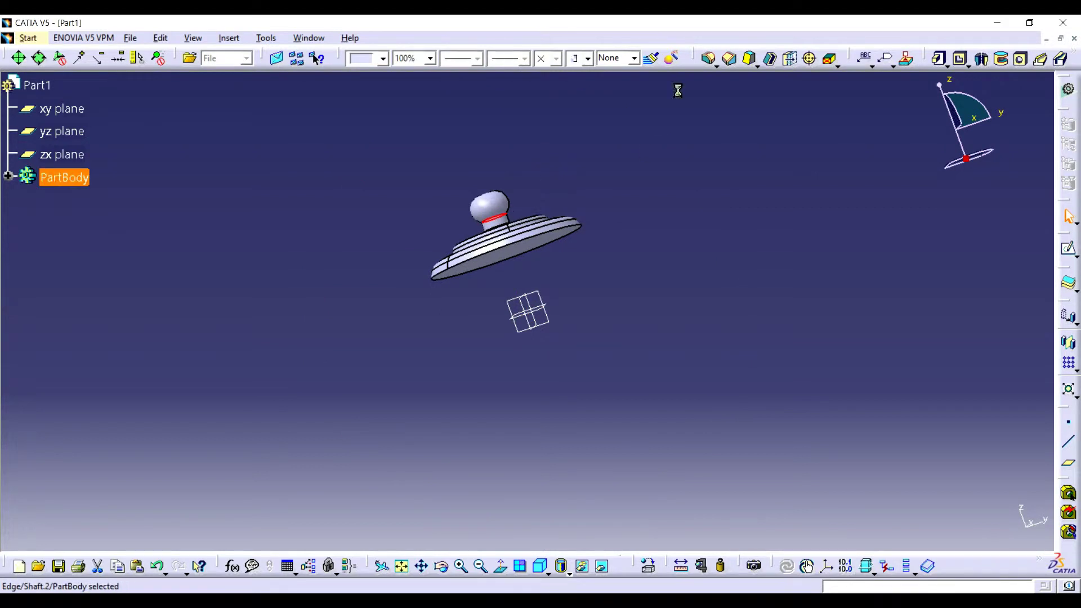
{"action": "left_click", "coordinate": [708, 58]}
{"action": "left_click", "coordinate": [912, 531]}
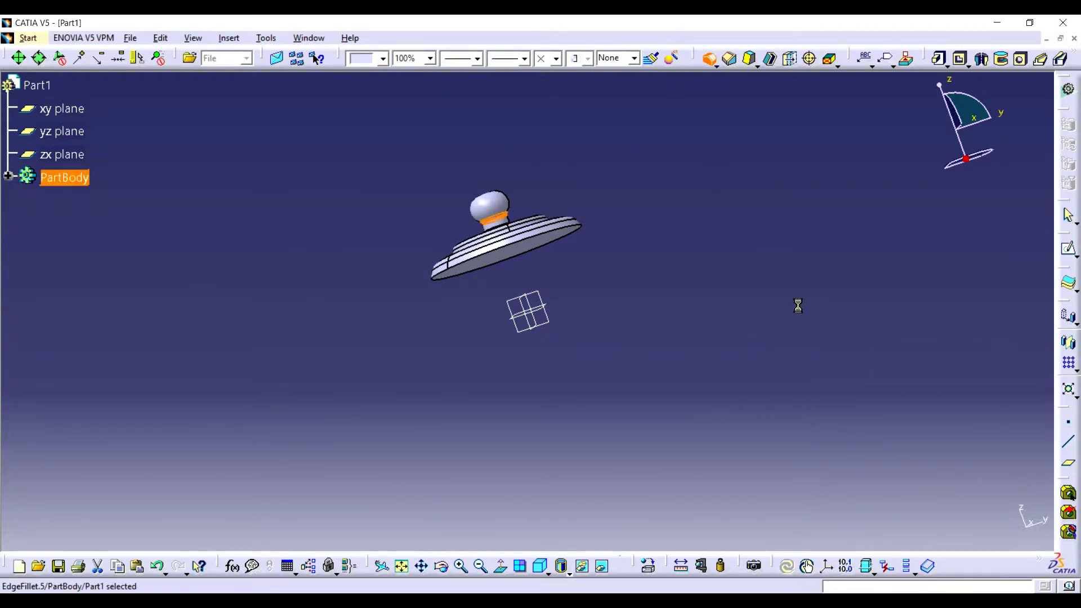
{"action": "left_click", "coordinate": [460, 566]}
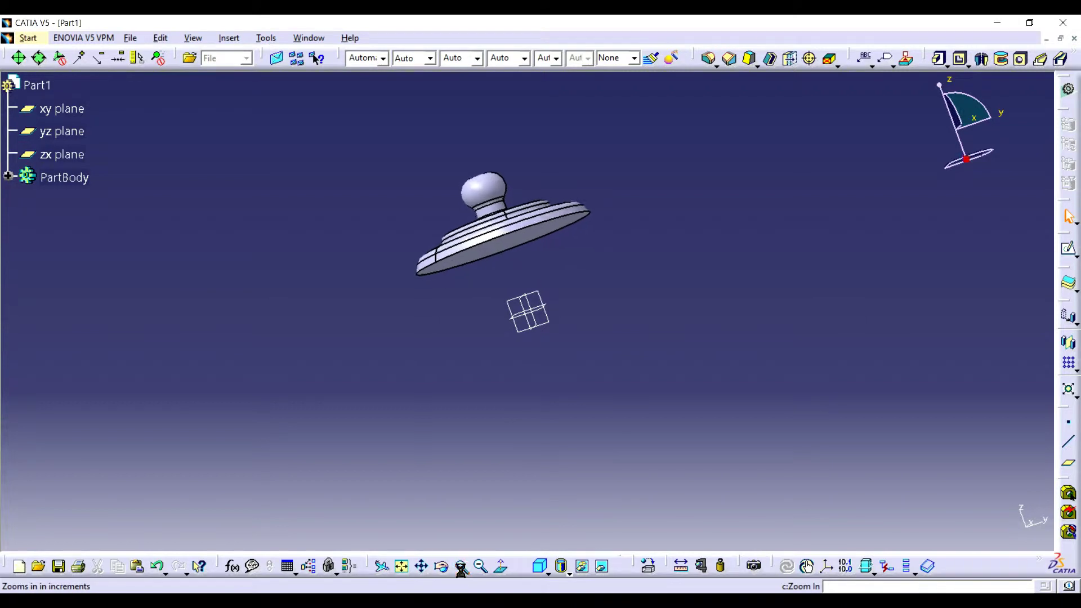
{"action": "left_click", "coordinate": [442, 566]}
{"action": "left_click_drag", "start_coordinate": [466, 261], "coordinate": [476, 350]}
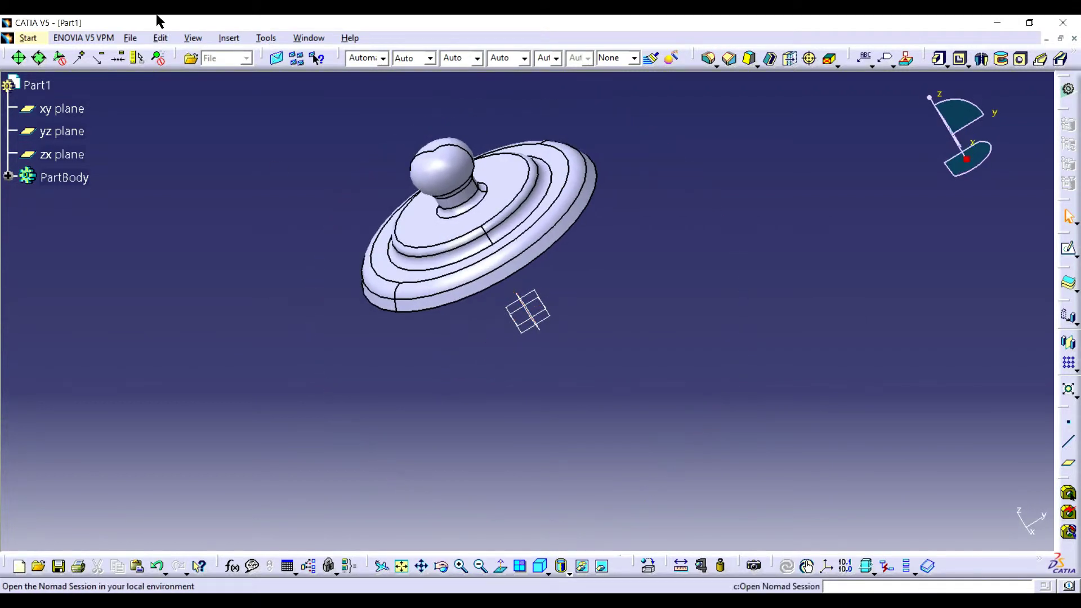
{"action": "left_click", "coordinate": [228, 38]}
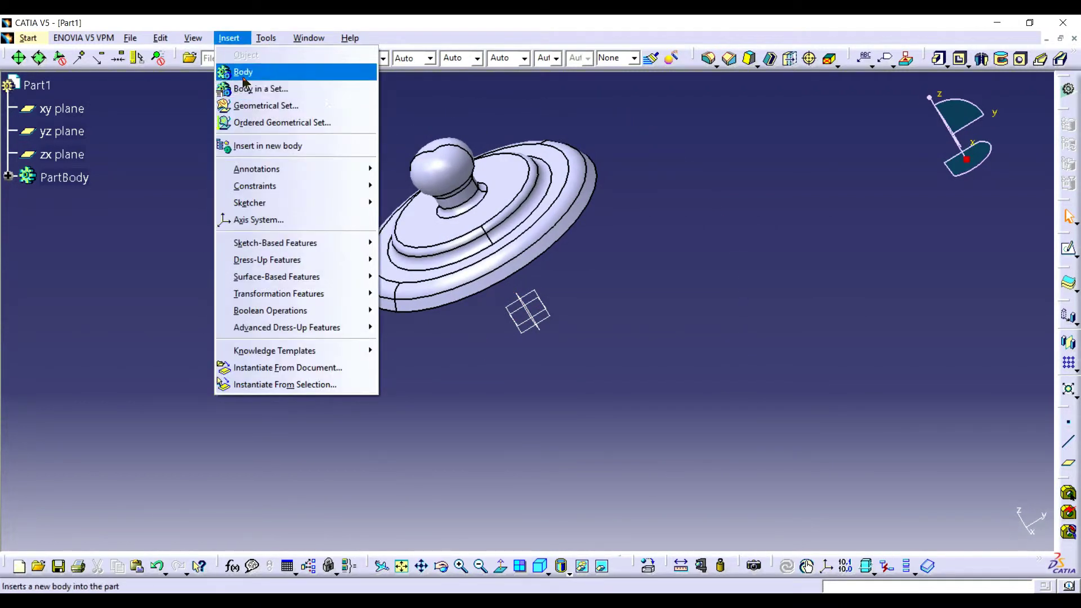
{"action": "left_click", "coordinate": [243, 71]}
{"action": "left_click", "coordinate": [9, 177]}
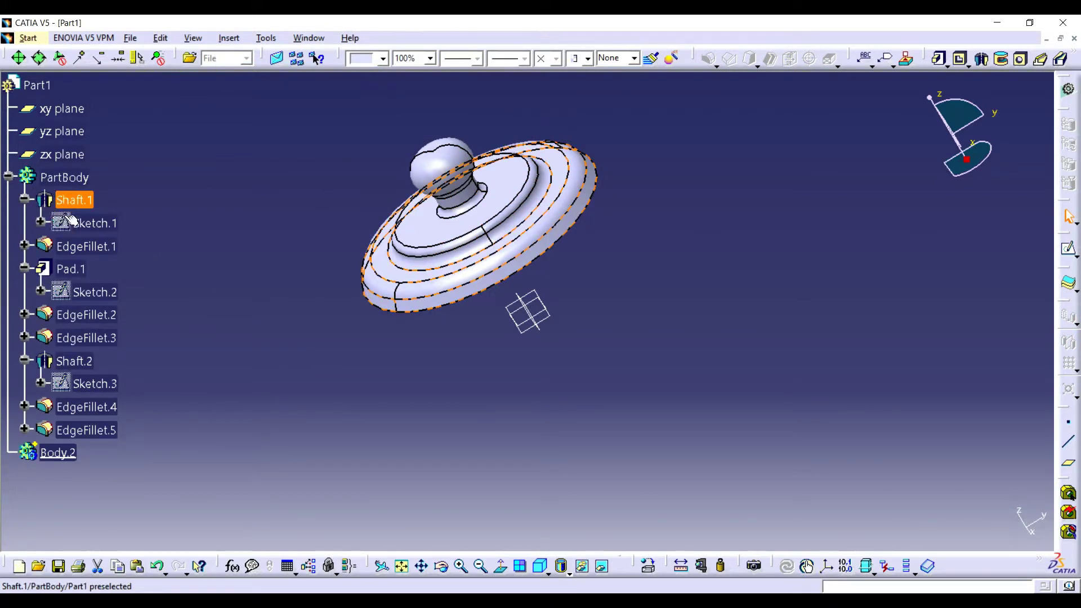
{"action": "left_click", "coordinate": [64, 248]}
{"action": "left_click", "coordinate": [71, 268], "text": "ctrl"}
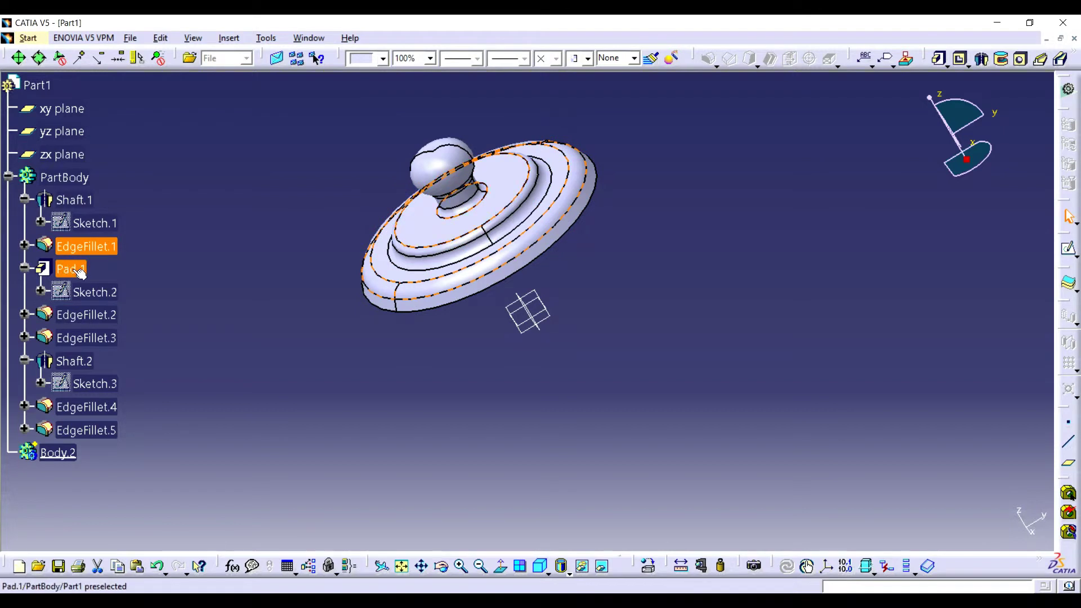
{"action": "left_click", "coordinate": [84, 317], "text": "ctrl"}
{"action": "left_click", "coordinate": [85, 338], "text": "ctrl"}
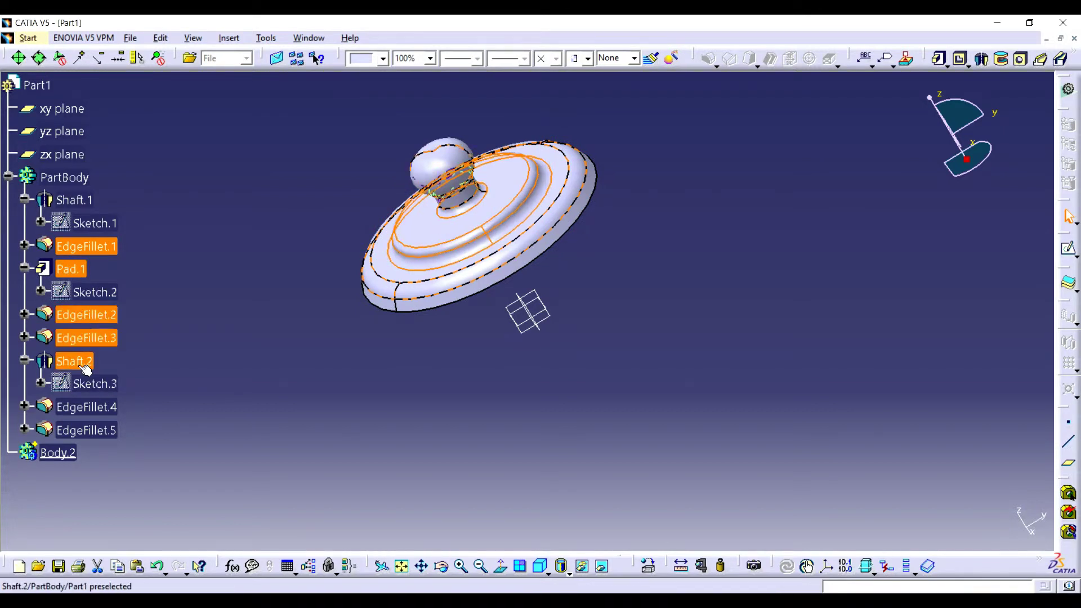
{"action": "left_click", "coordinate": [73, 361], "text": "ctrl"}
{"action": "left_click", "coordinate": [85, 407], "text": "ctrl"}
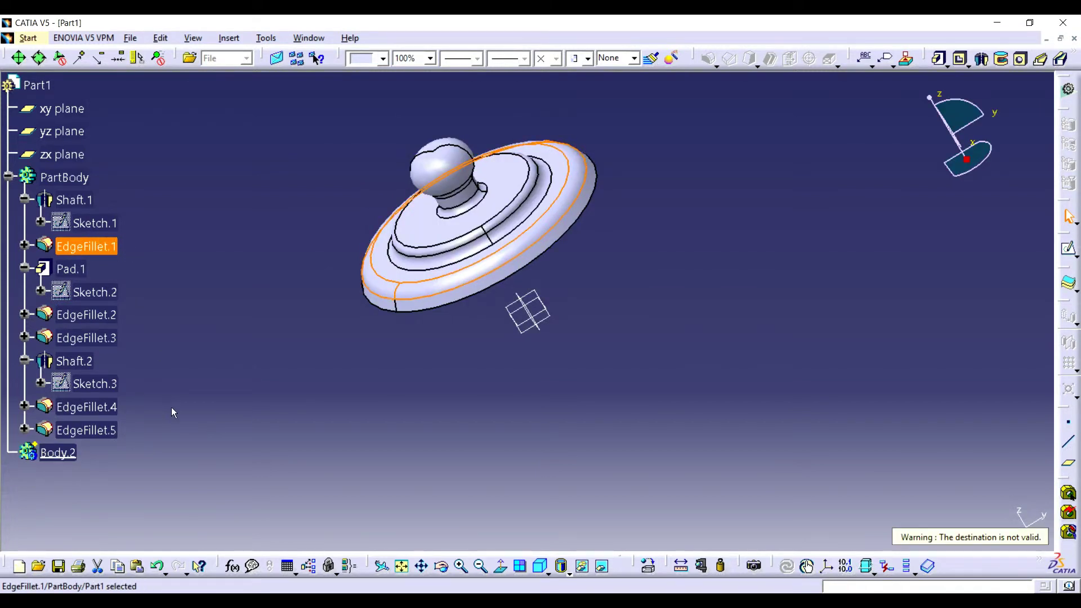
{"action": "left_click", "coordinate": [213, 414]}
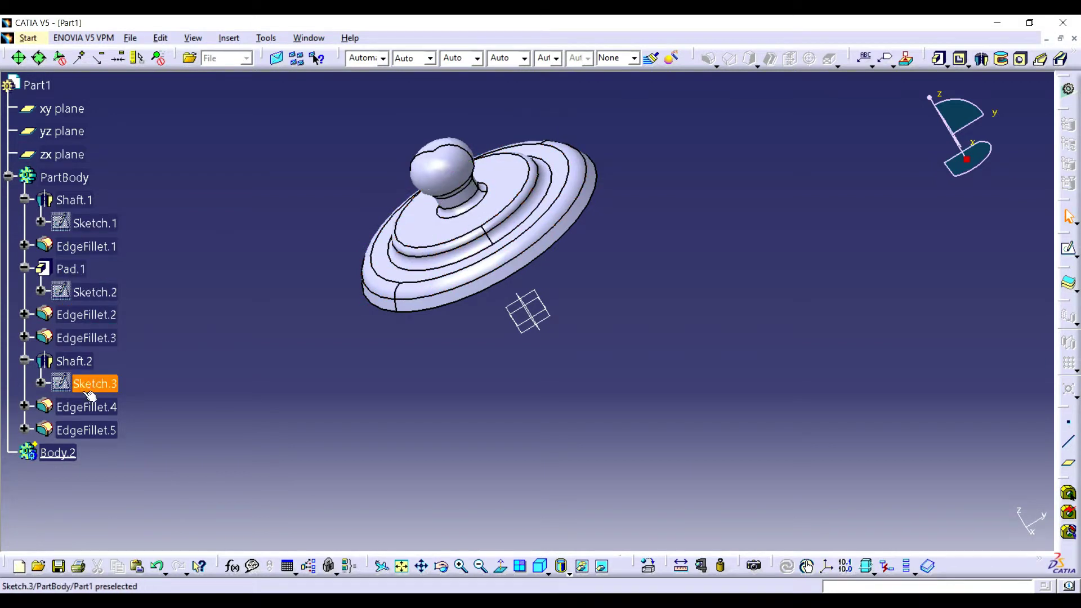
{"action": "mouse_move", "coordinate": [74, 361]}
{"action": "left_mouse_down"}
{"action": "mouse_move", "coordinate": [58, 452]}
{"action": "mouse_move", "coordinate": [191, 427]}
{"action": "left_mouse_up"}
{"action": "left_click", "coordinate": [280, 428]}
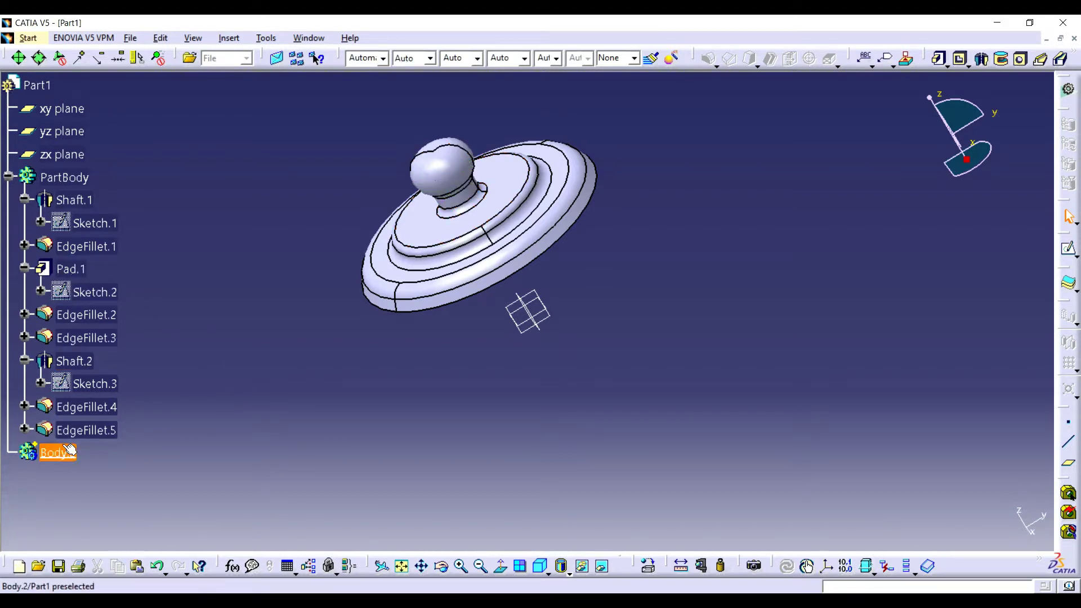
{"action": "right_click", "coordinate": [69, 450]}
{"action": "left_click", "coordinate": [99, 359]}
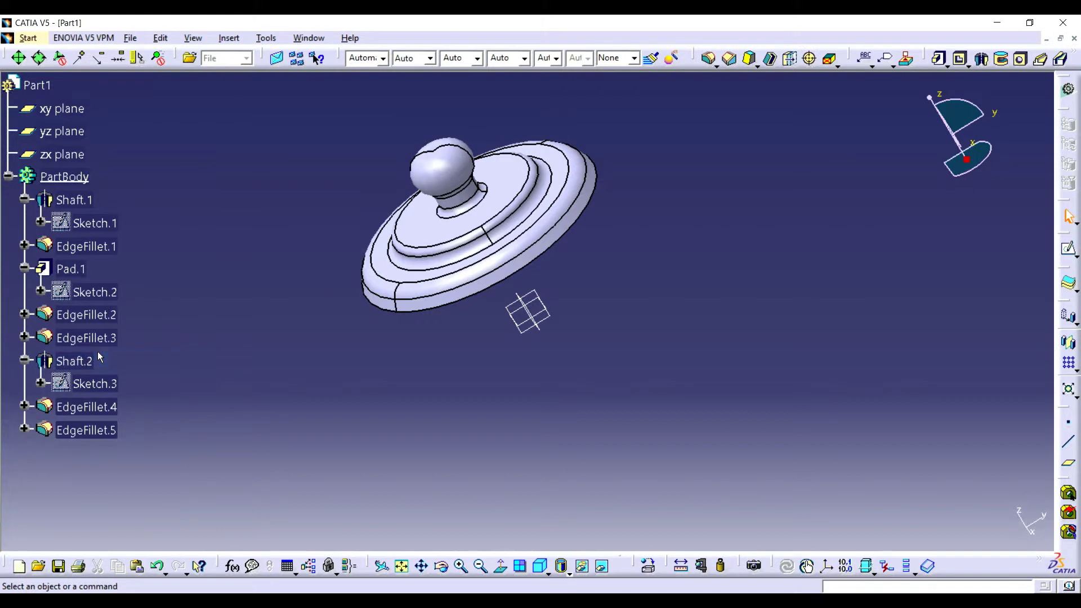
- Save the lid part as 'top', then start a profile in the new part's sketch
{"action": "left_click", "coordinate": [131, 37]}
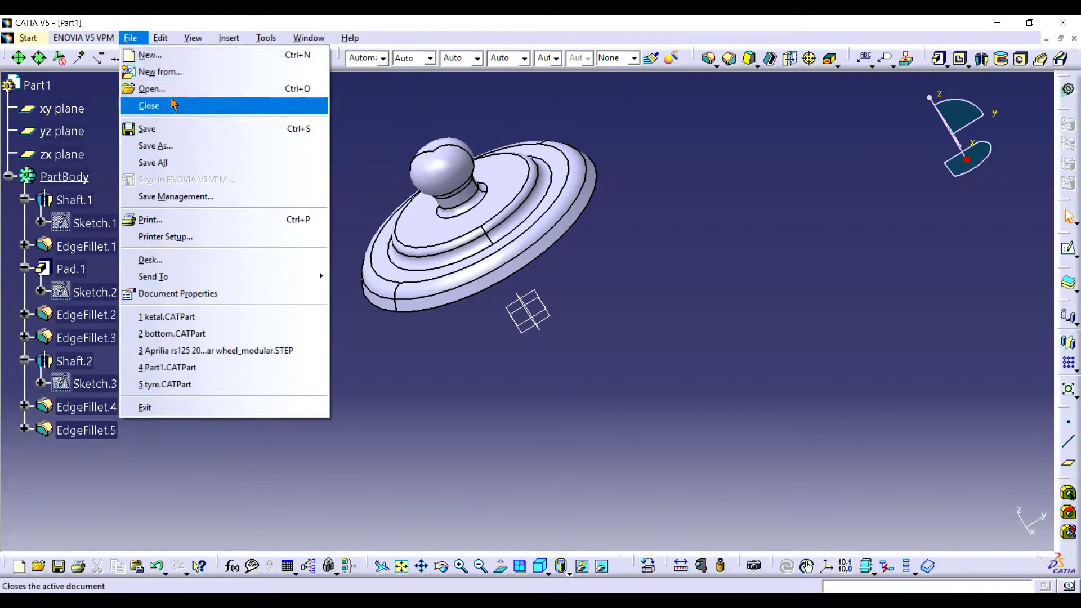
{"action": "left_click", "coordinate": [153, 146]}
{"action": "type", "text": "top"}
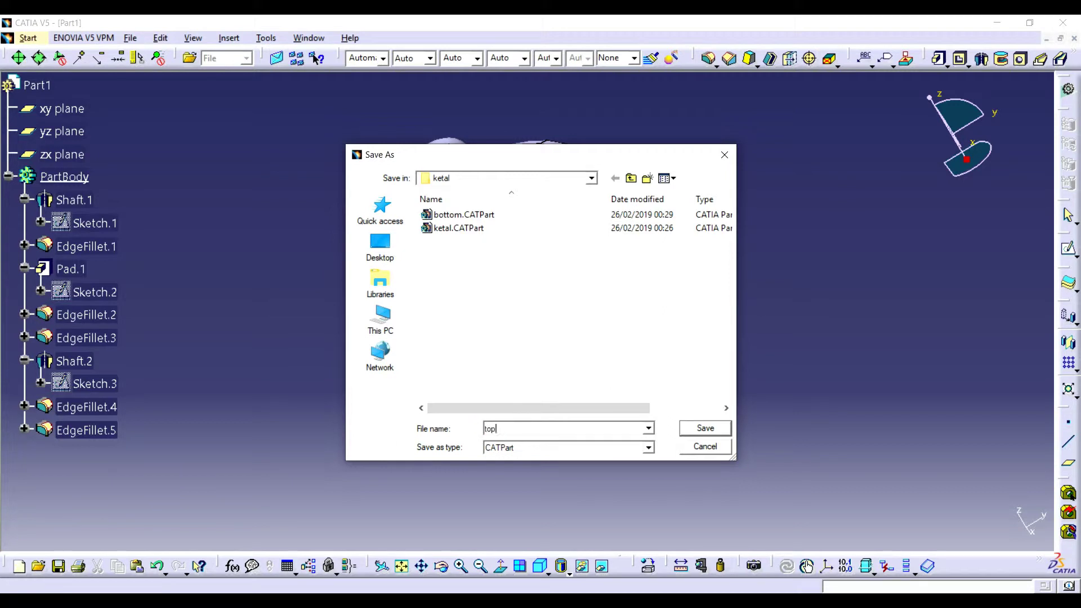
{"action": "key", "text": "Return"}
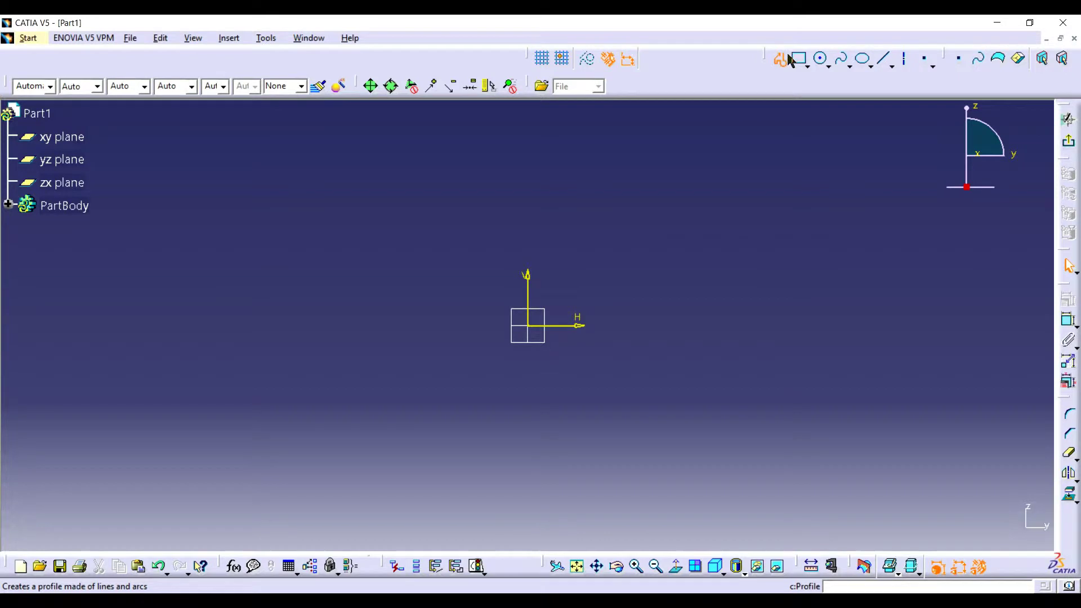
{"action": "left_click", "coordinate": [787, 57]}
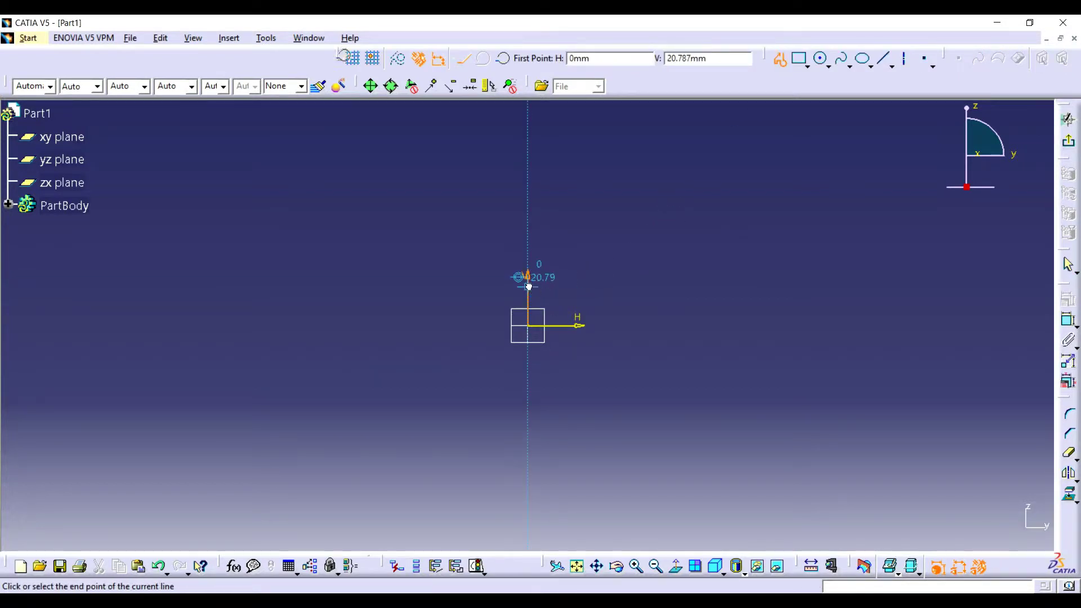
- Draw a closed seven-segment outline with a right-side notch, ending back at the origin
{"action": "left_click", "coordinate": [624, 287]}
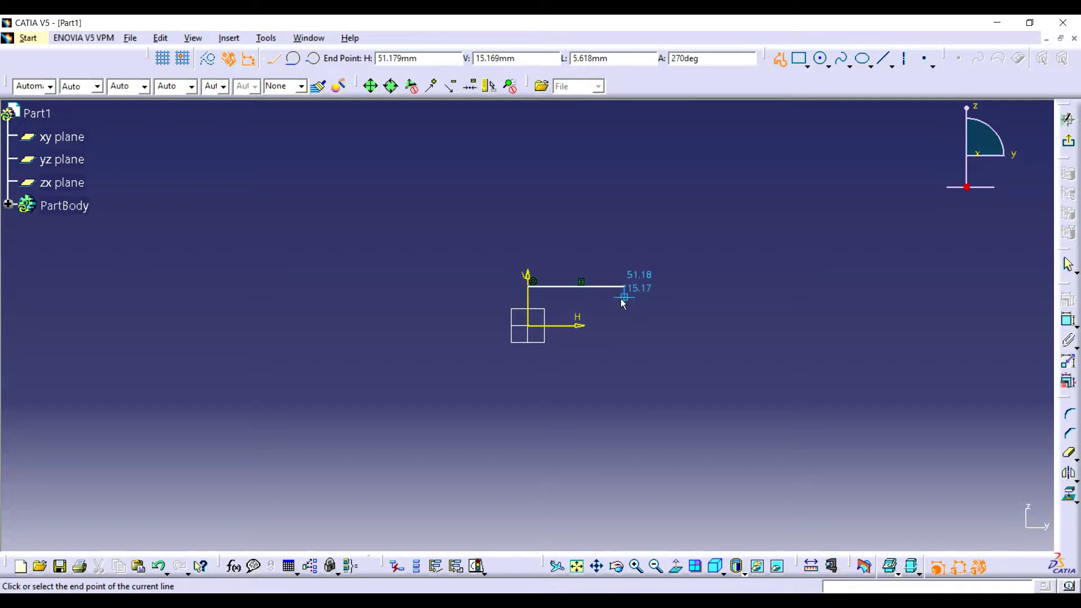
{"action": "left_click", "coordinate": [624, 306]}
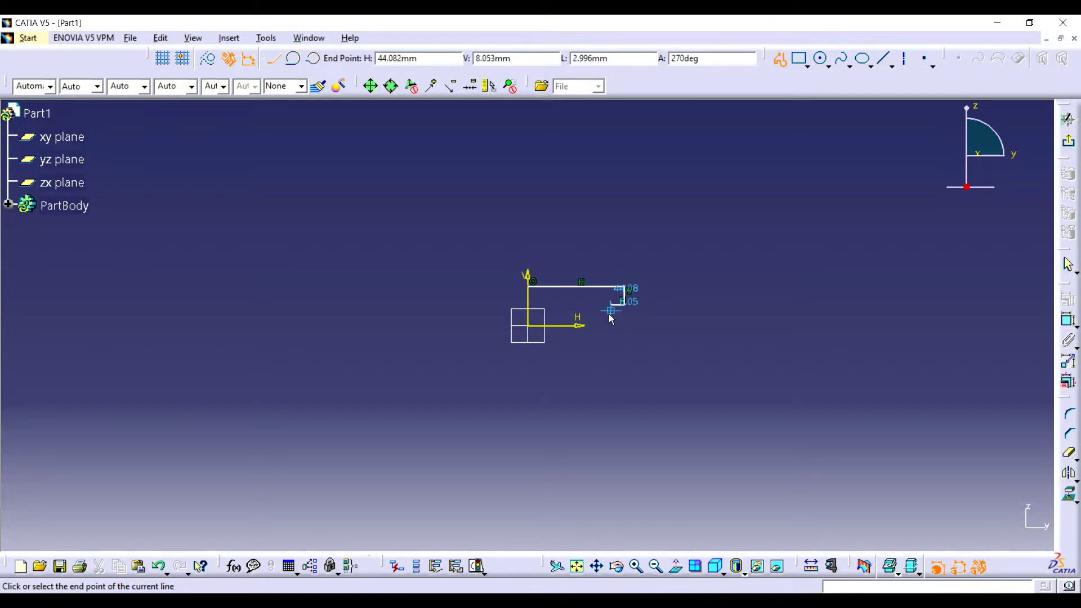
{"action": "left_click", "coordinate": [609, 316]}
{"action": "left_click", "coordinate": [625, 315]}
{"action": "left_click", "coordinate": [625, 323]}
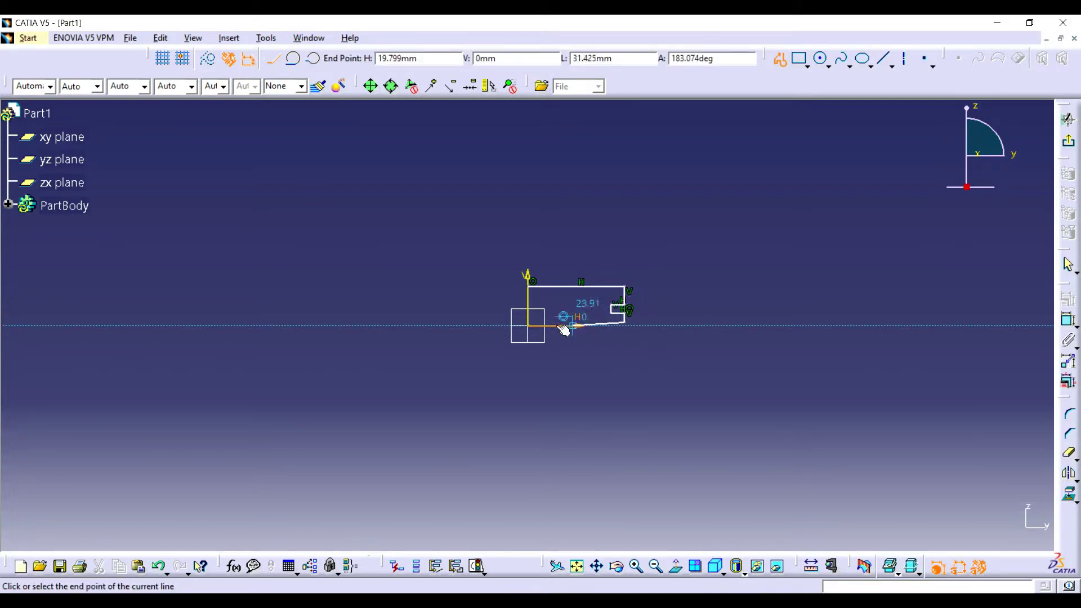
{"action": "left_click", "coordinate": [533, 323]}
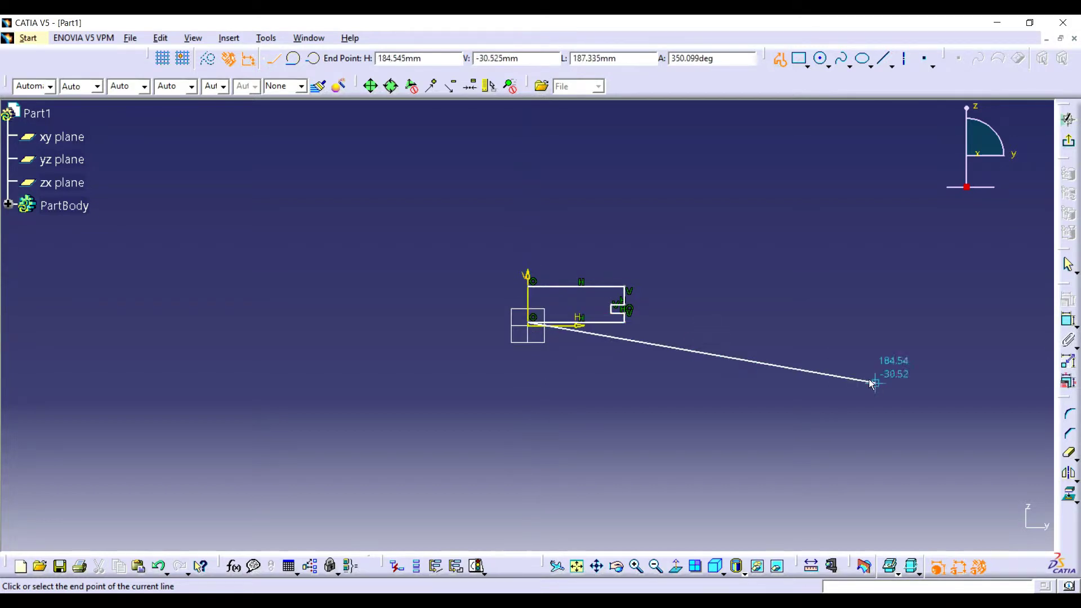
{"action": "key", "text": "Escape"}
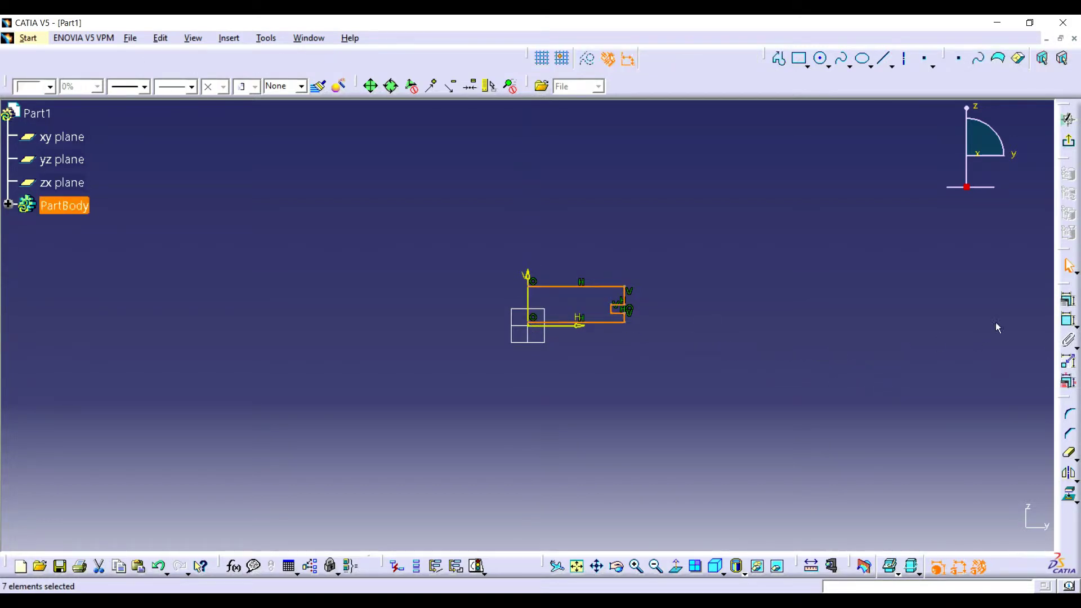
- Dimension the outline's top width to 60 mm and its right-side height to 10 mm
{"action": "left_click", "coordinate": [1024, 327]}
{"action": "left_click", "coordinate": [1068, 320]}
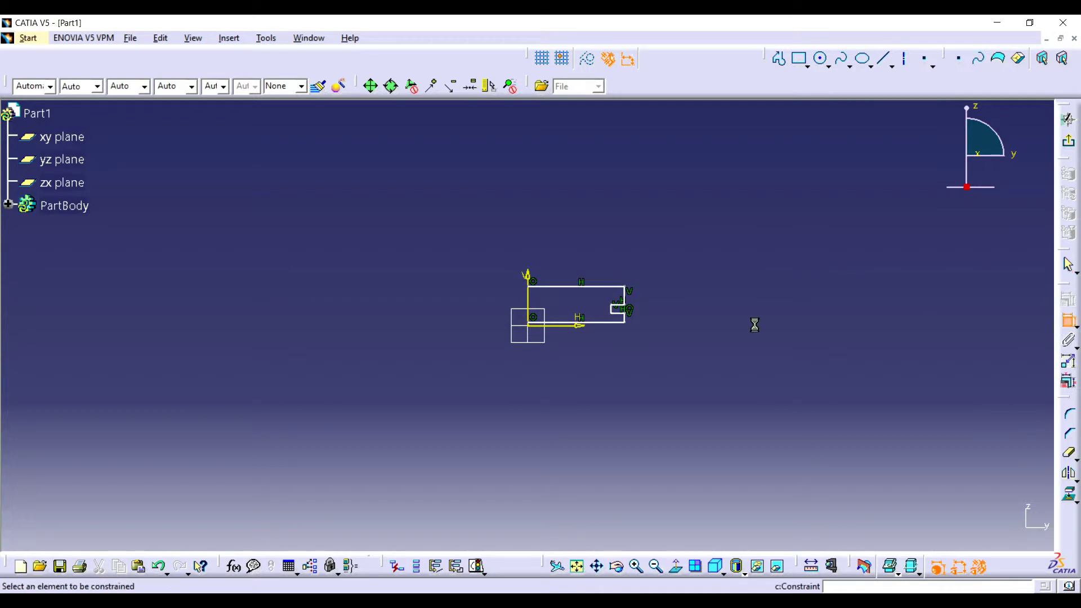
{"action": "left_click", "coordinate": [615, 288]}
{"action": "left_click", "coordinate": [615, 242]}
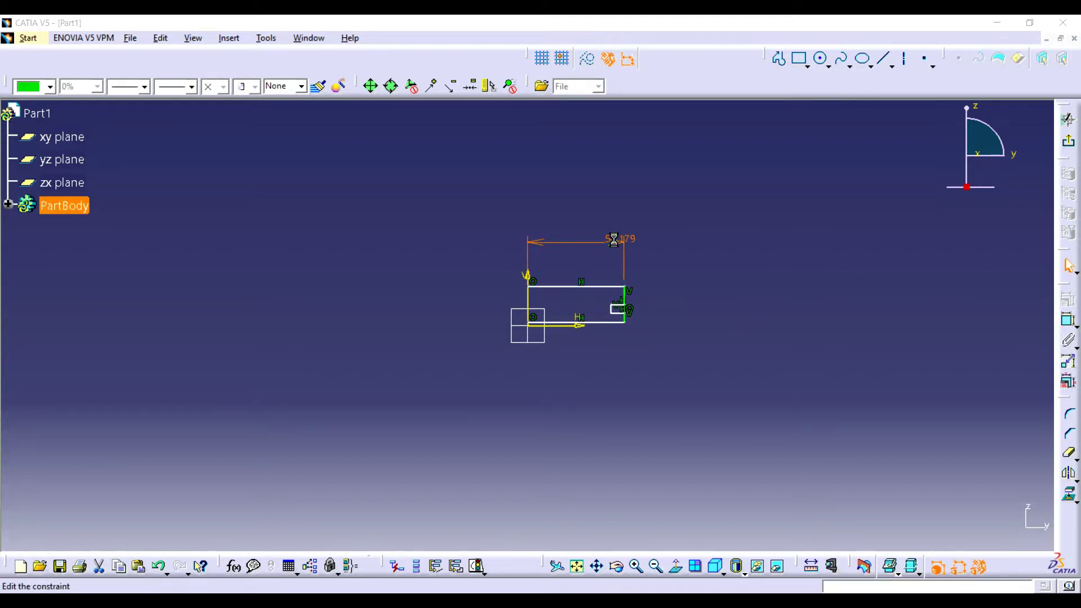
{"action": "double_click", "coordinate": [615, 242]}
{"action": "key", "text": "Return"}
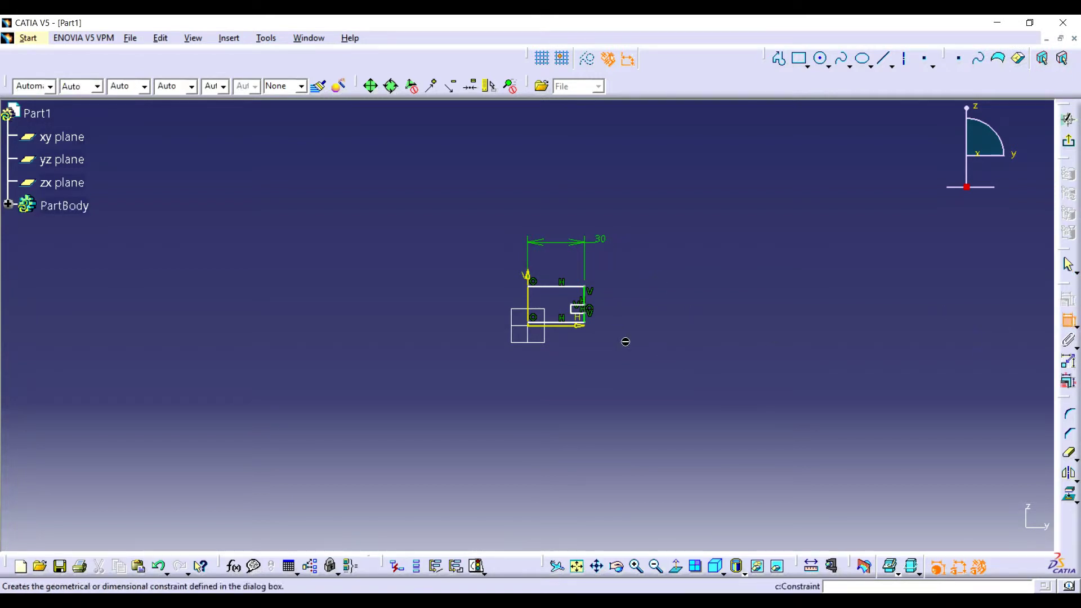
{"action": "left_click", "coordinate": [585, 296]}
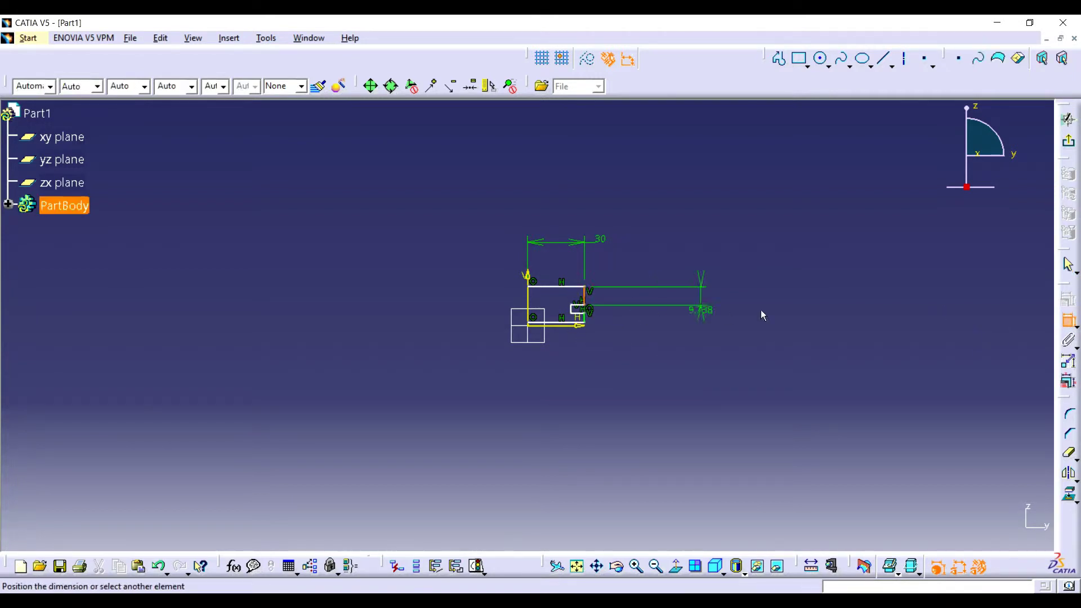
{"action": "left_click", "coordinate": [758, 309]}
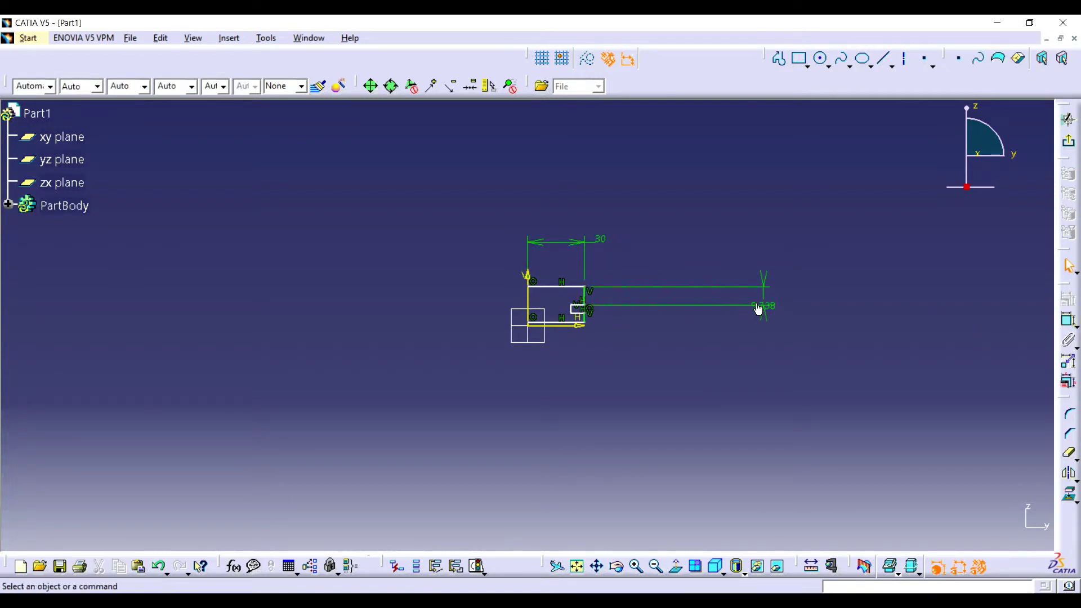
{"action": "double_click", "coordinate": [596, 241]}
{"action": "type", "text": "0mm"}
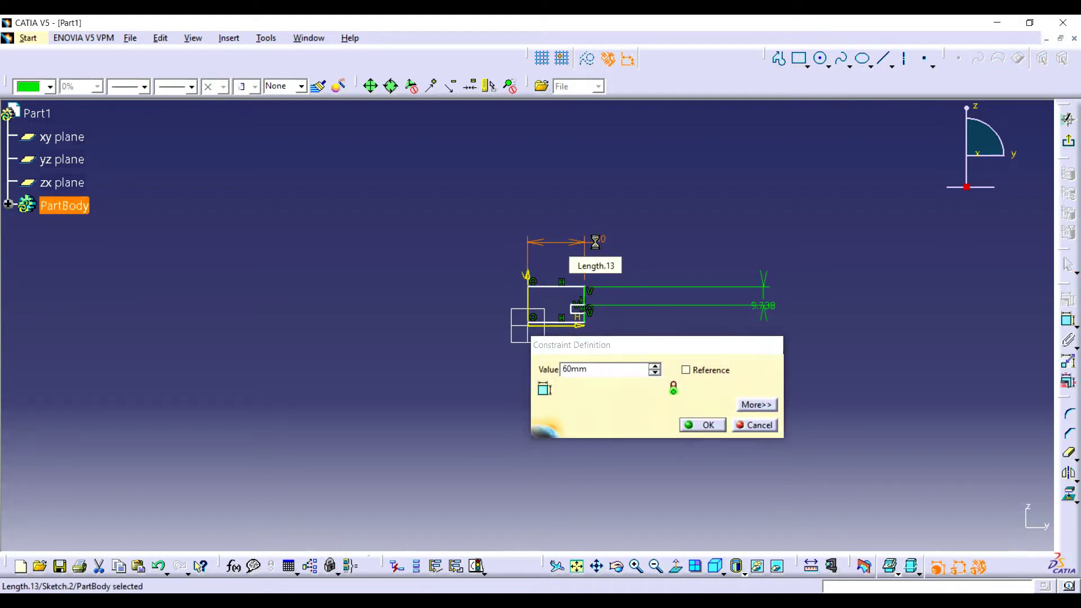
{"action": "key", "text": "Return"}
{"action": "double_click", "coordinate": [821, 307]}
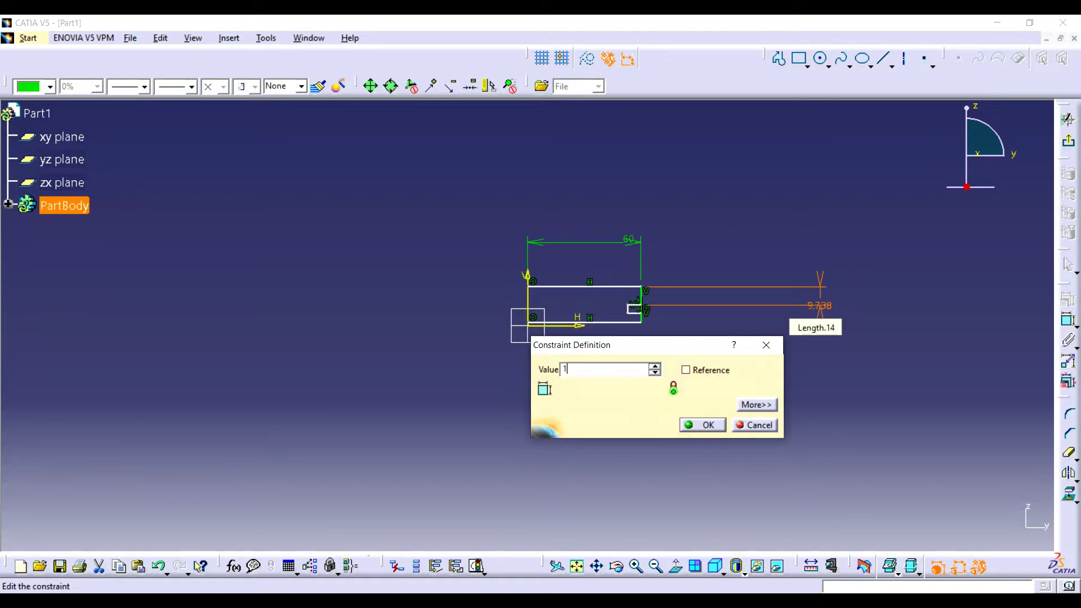
{"action": "type", "text": "0"}
{"action": "key", "text": "Return"}
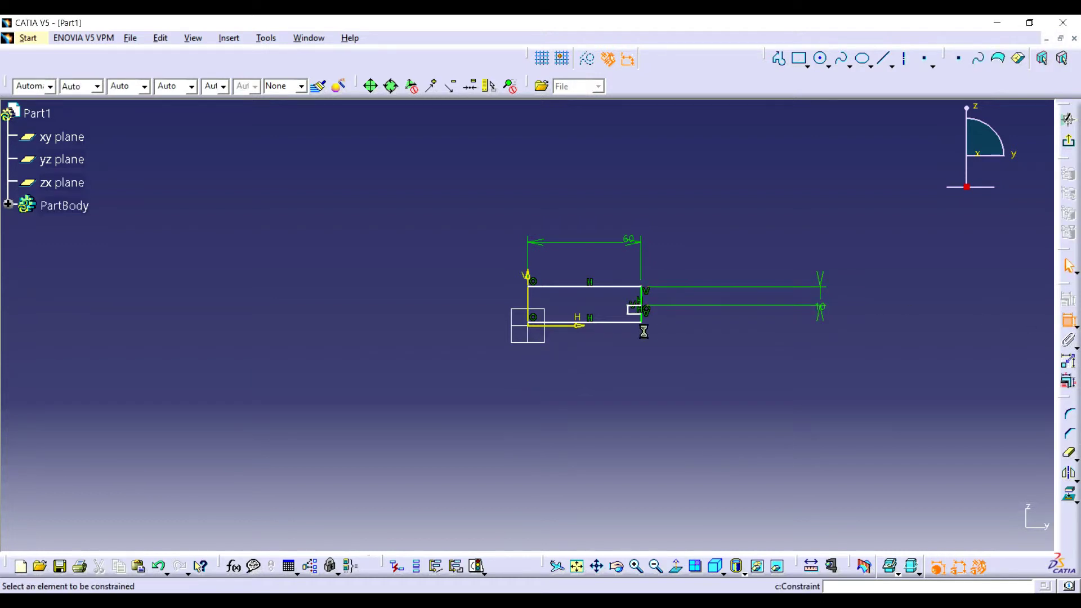
- Constrain the groove with a 5 mm distance and a 2 mm dimension
{"action": "left_click", "coordinate": [646, 322]}
{"action": "left_click", "coordinate": [743, 336]}
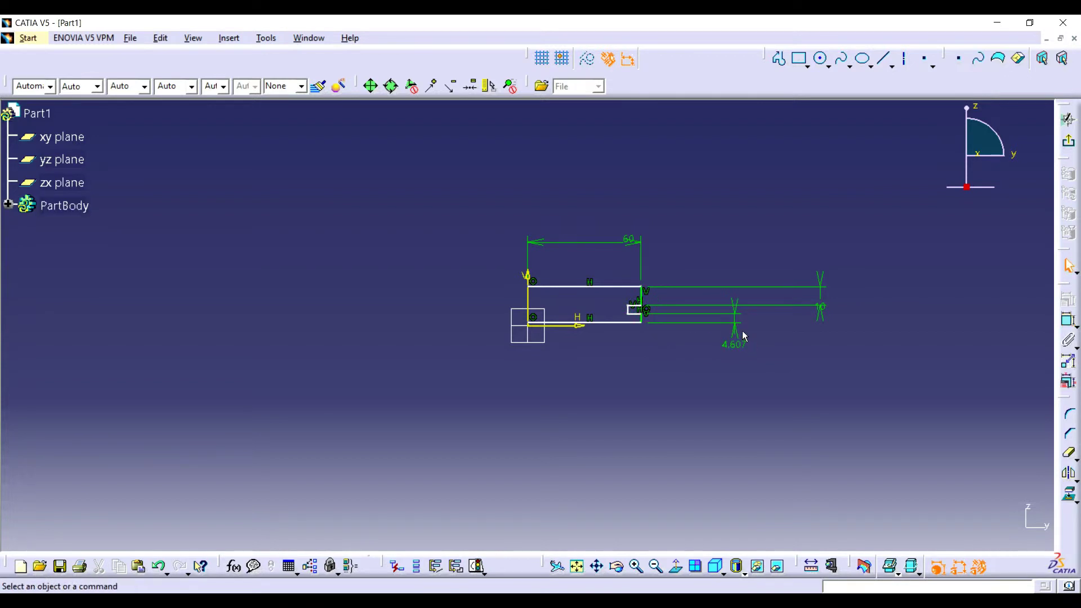
{"action": "double_click", "coordinate": [741, 344]}
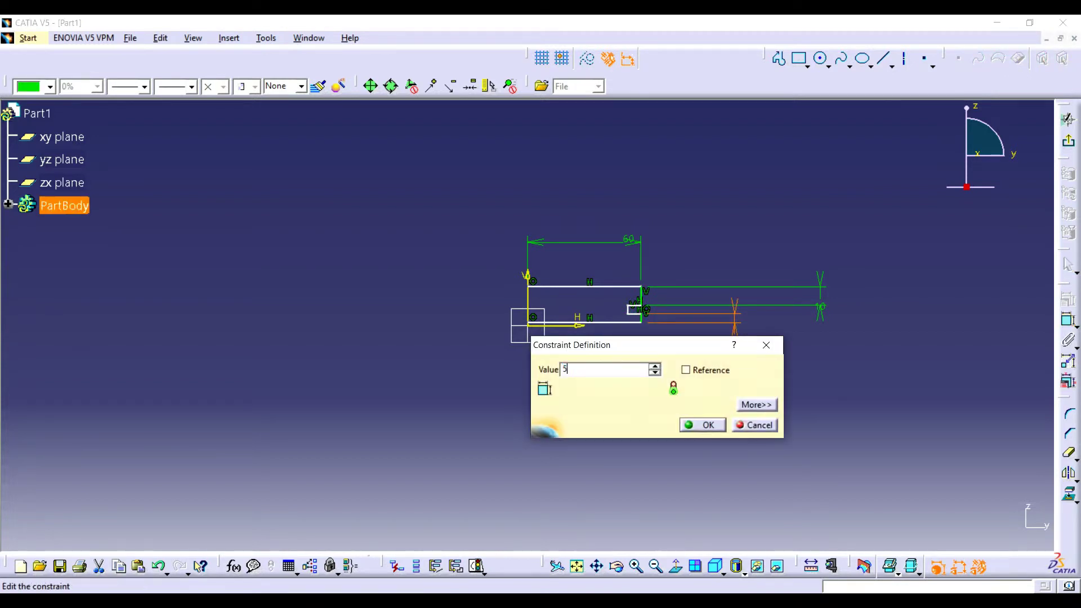
{"action": "key", "text": "Return"}
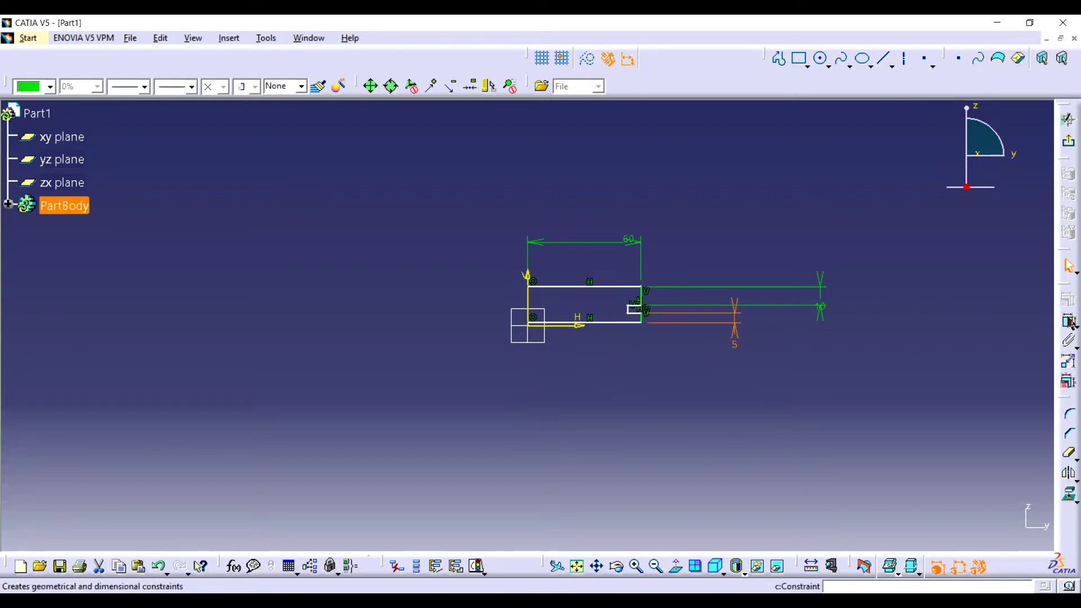
{"action": "left_click", "coordinate": [1068, 320]}
{"action": "left_click", "coordinate": [633, 310]}
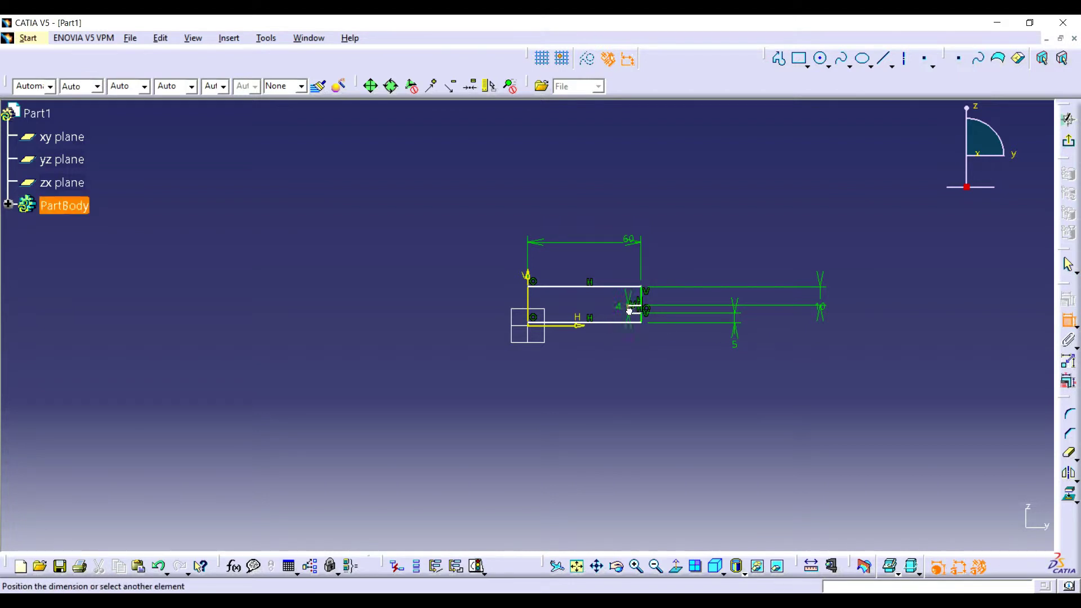
{"action": "left_click", "coordinate": [912, 366]}
{"action": "double_click", "coordinate": [904, 360]}
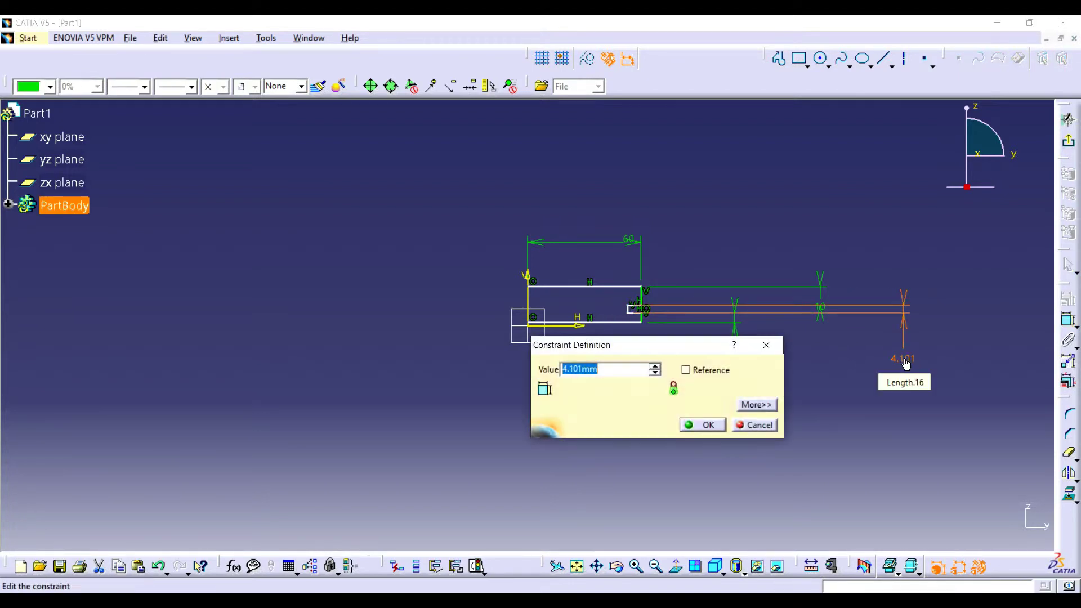
{"action": "key", "text": "Return"}
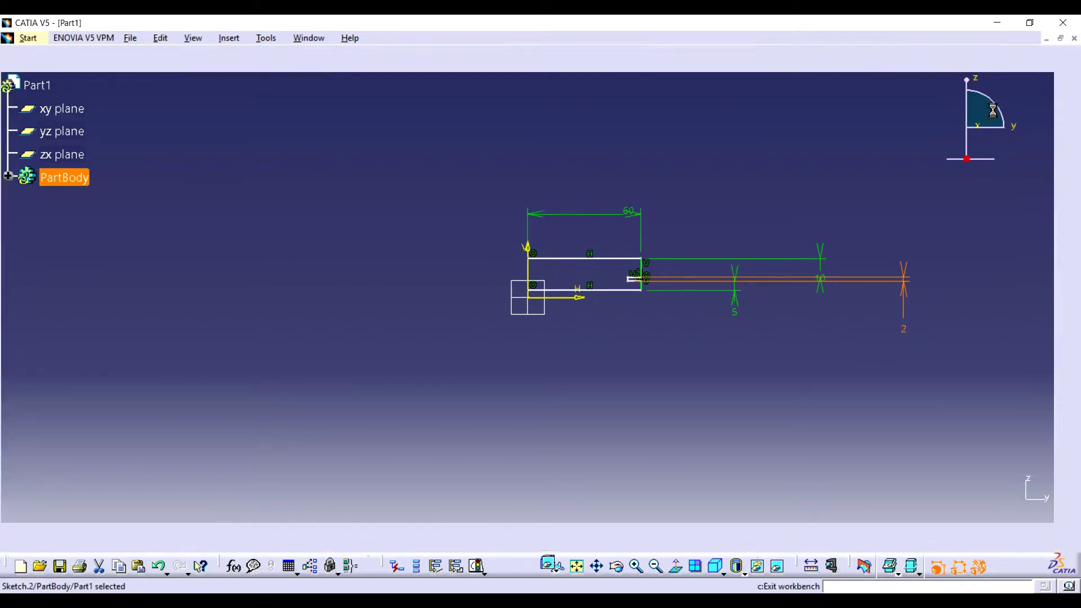
- Revolve Sketch.2 a full 360° into Shaft.1 and orbit to a tilted view
{"action": "left_click", "coordinate": [1066, 115]}
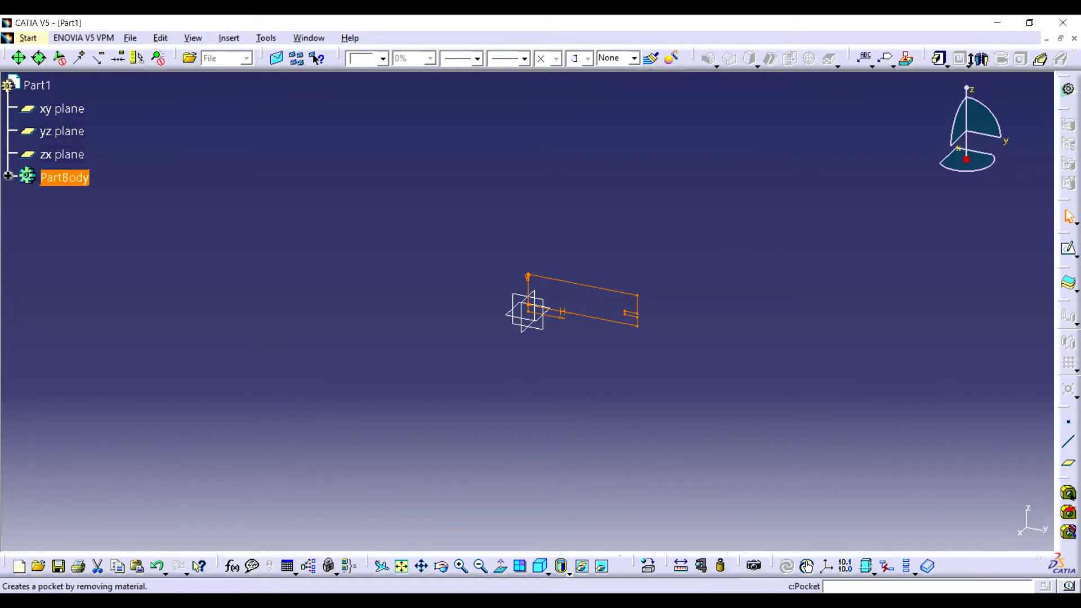
{"action": "left_click", "coordinate": [981, 58]}
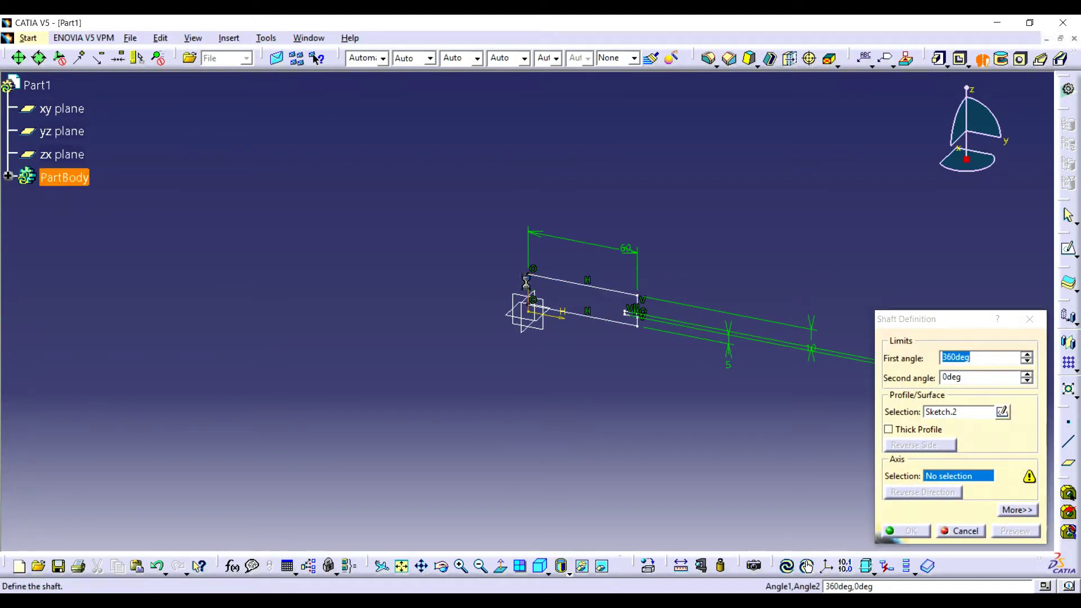
{"action": "left_click", "coordinate": [894, 532]}
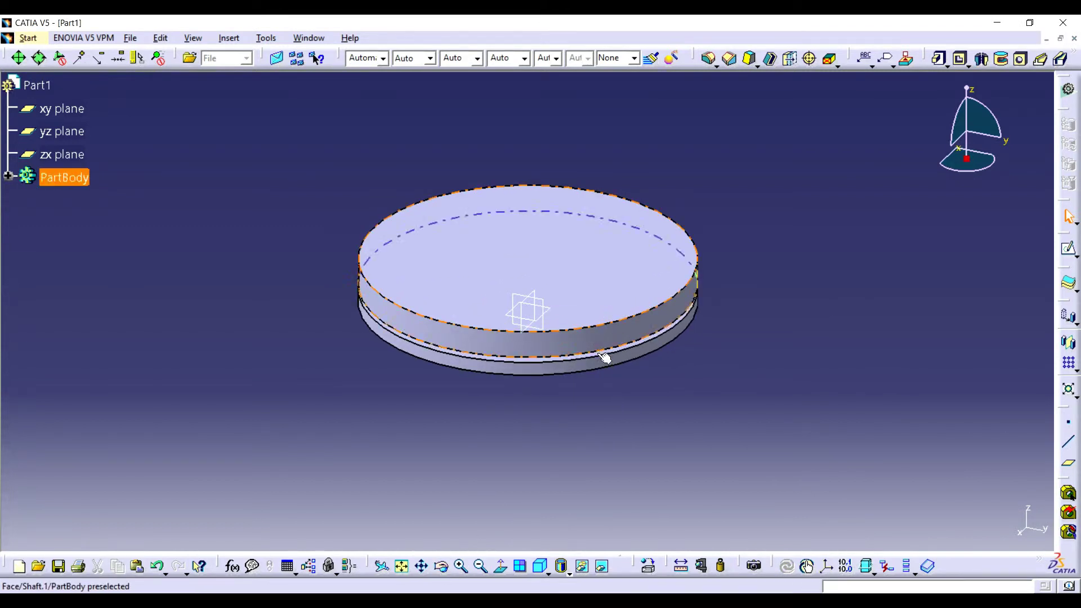
{"action": "left_click", "coordinate": [442, 566]}
{"action": "mouse_move", "coordinate": [473, 499]}
{"action": "left_mouse_down"}
{"action": "mouse_move", "coordinate": [610, 299]}
{"action": "mouse_move", "coordinate": [659, 257]}
{"action": "left_mouse_up"}
- Round the disc's top circular edge with a 1 mm edge fillet
{"action": "left_click", "coordinate": [665, 239]}
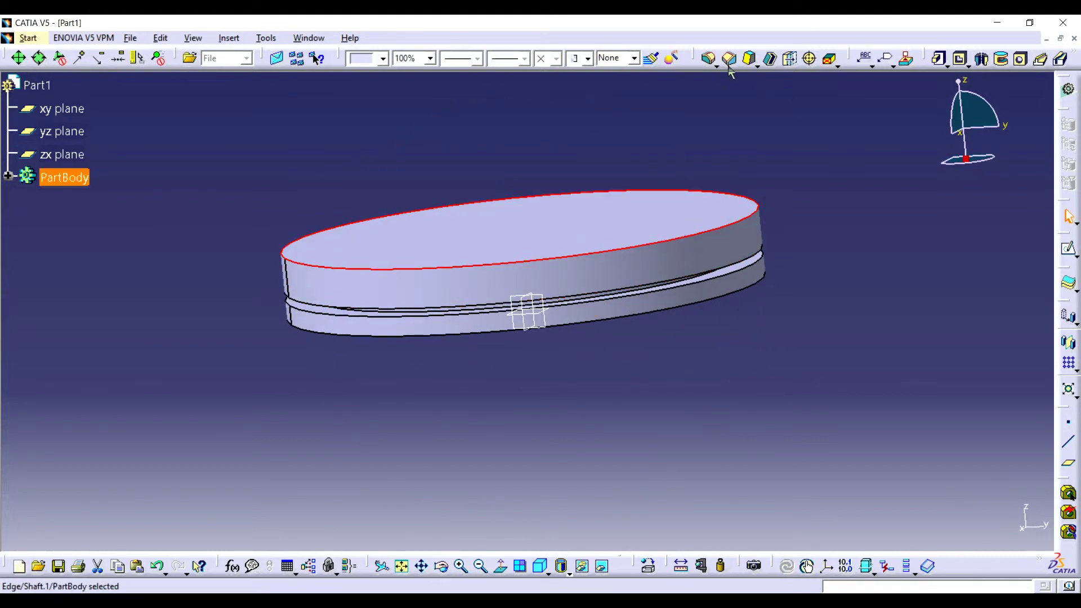
{"action": "left_click", "coordinate": [709, 59]}
{"action": "left_click", "coordinate": [1015, 531]}
{"action": "double_click", "coordinate": [919, 389]}
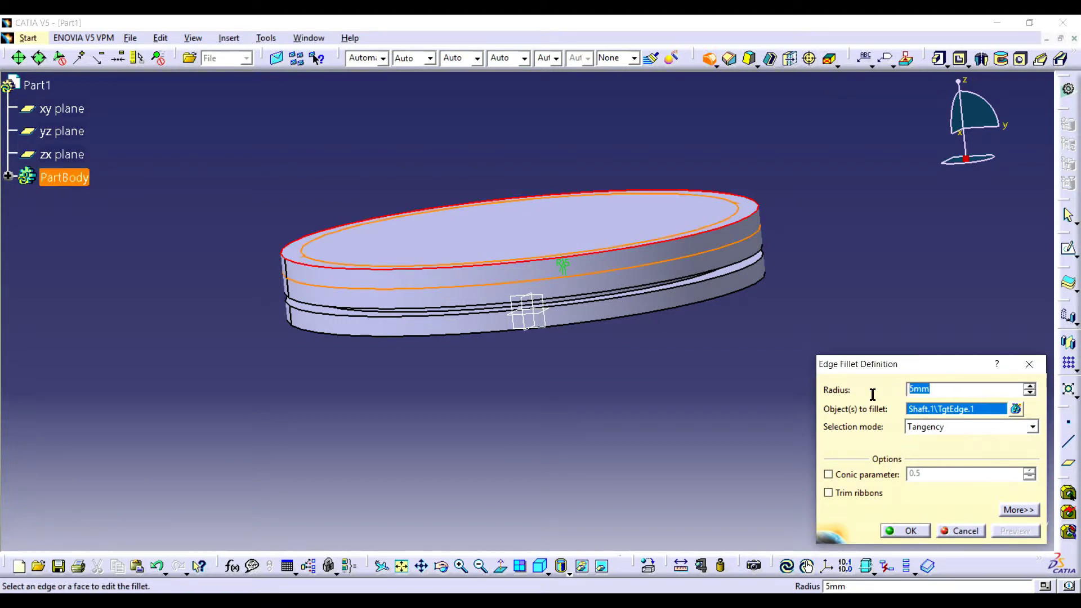
{"action": "type", "text": "1"}
{"action": "left_click", "coordinate": [958, 428]}
{"action": "left_click", "coordinate": [1013, 536]}
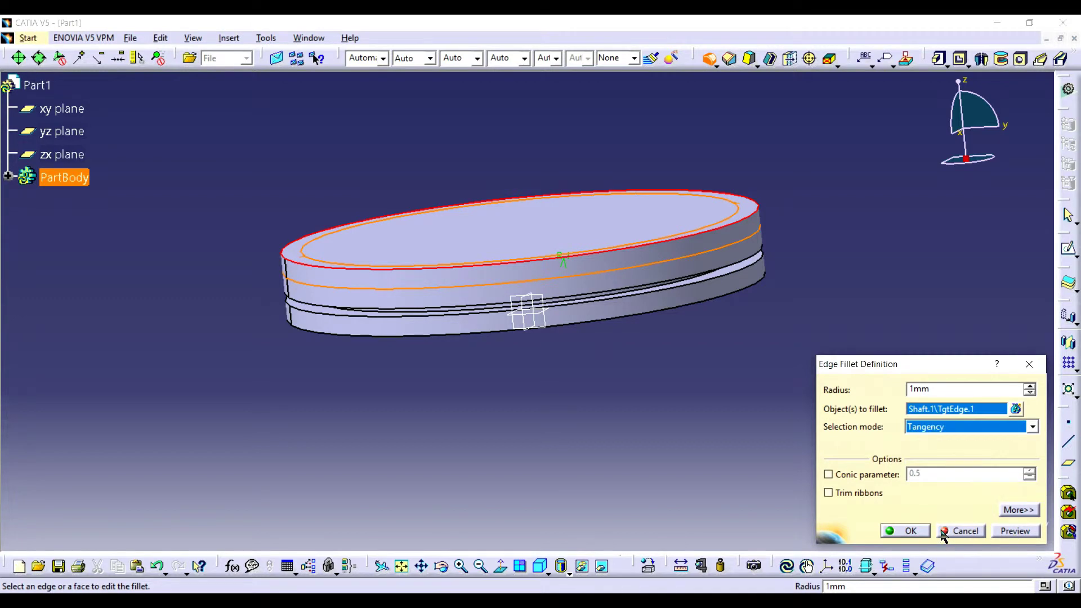
{"action": "left_click", "coordinate": [907, 531]}
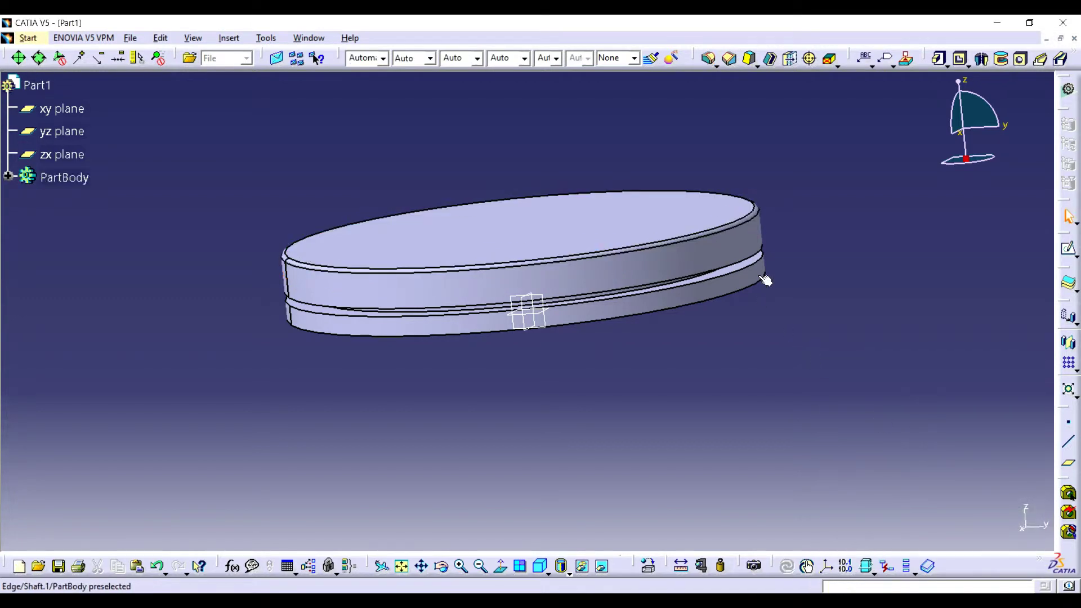
- Fillet both edges along the groove at 1 mm and inspect the result
{"action": "left_click", "coordinate": [763, 257]}
{"action": "left_click", "coordinate": [709, 58]}
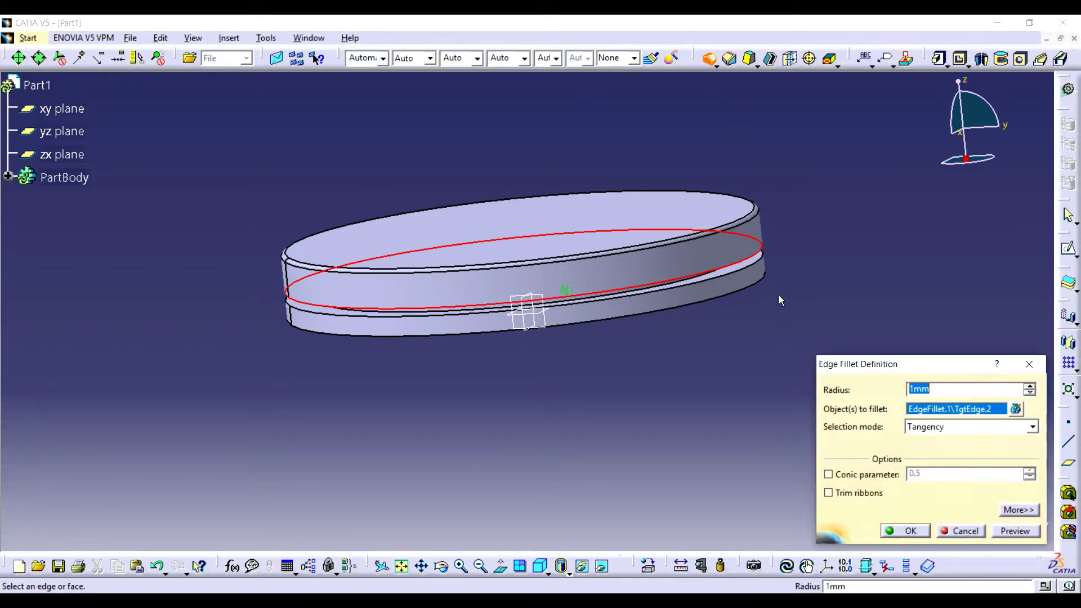
{"action": "left_click", "coordinate": [767, 269]}
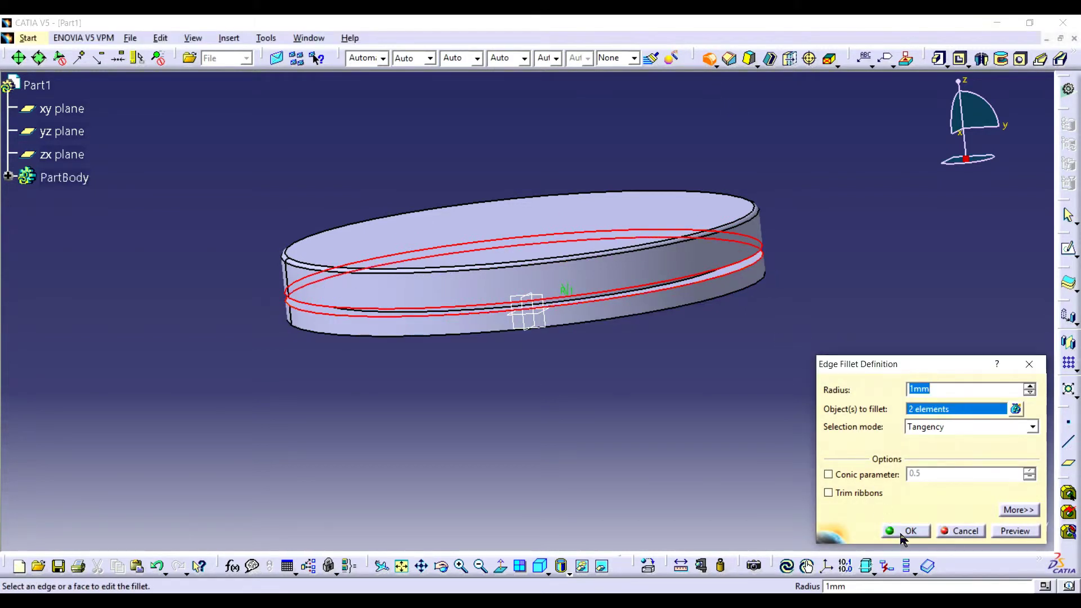
{"action": "left_click", "coordinate": [901, 536]}
{"action": "mouse_move", "coordinate": [444, 568]}
{"action": "left_mouse_down"}
{"action": "mouse_move", "coordinate": [547, 138]}
{"action": "mouse_move", "coordinate": [551, 236]}
{"action": "left_mouse_up"}
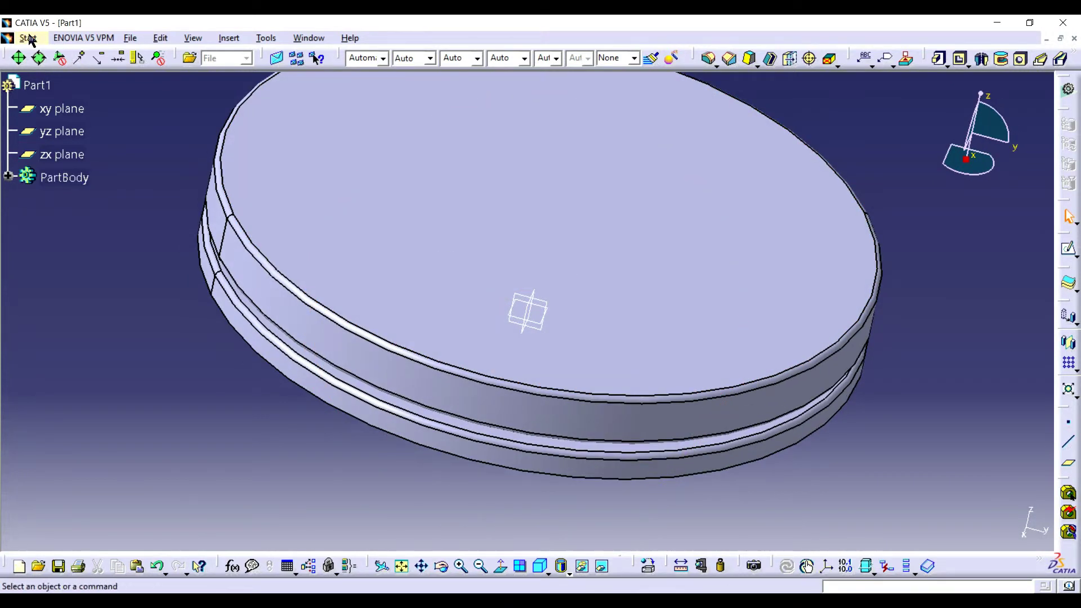
{"action": "left_click", "coordinate": [29, 39]}
{"action": "mouse_move", "coordinate": [130, 38]}
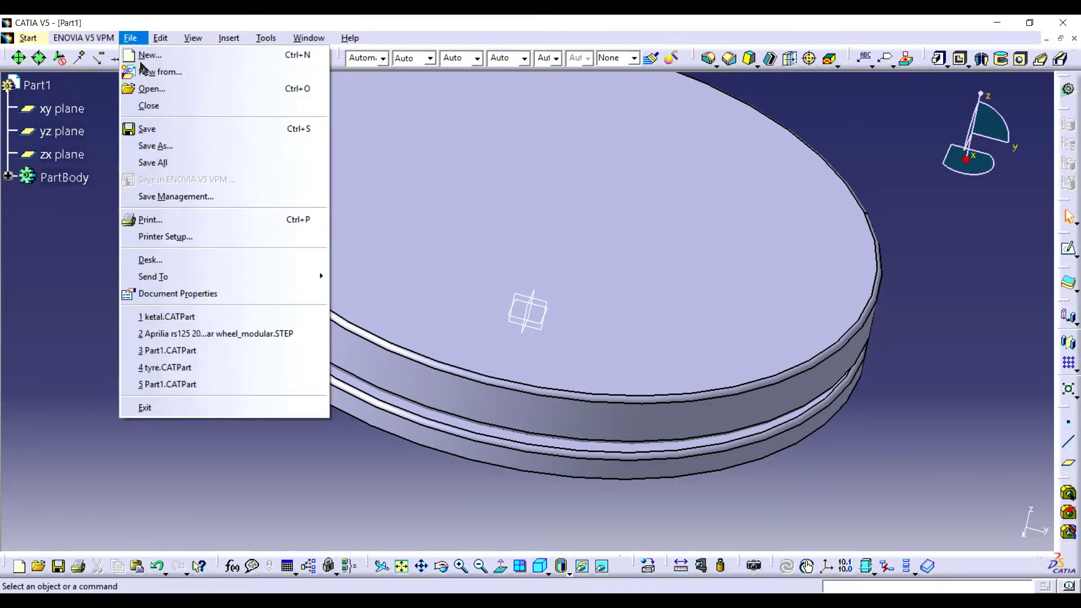
- Save the disc as 'bottom' and close the document
{"action": "left_click", "coordinate": [169, 145]}
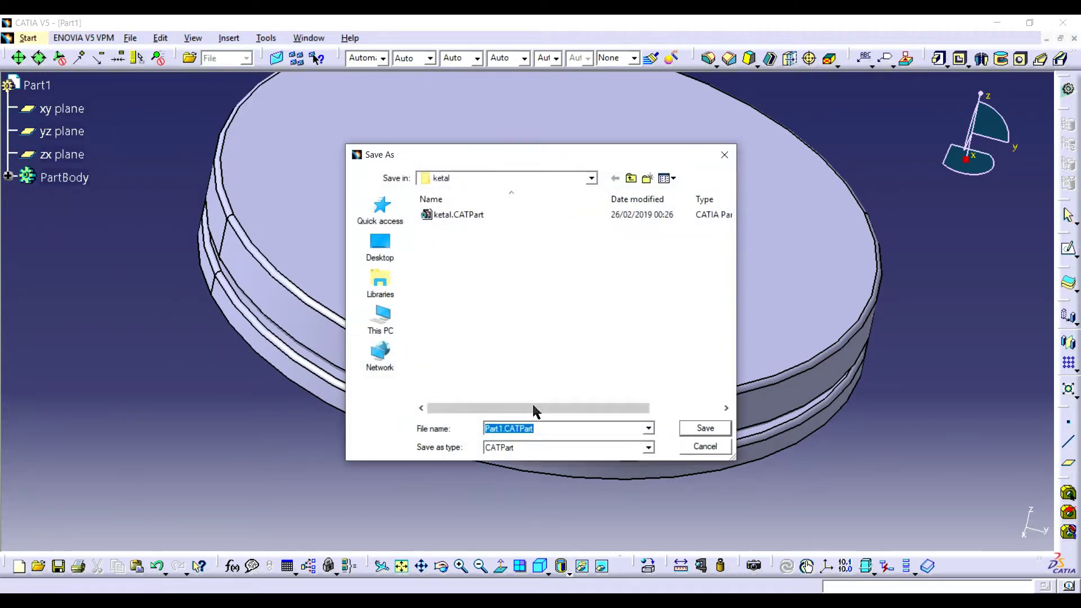
{"action": "type", "text": "bot"}
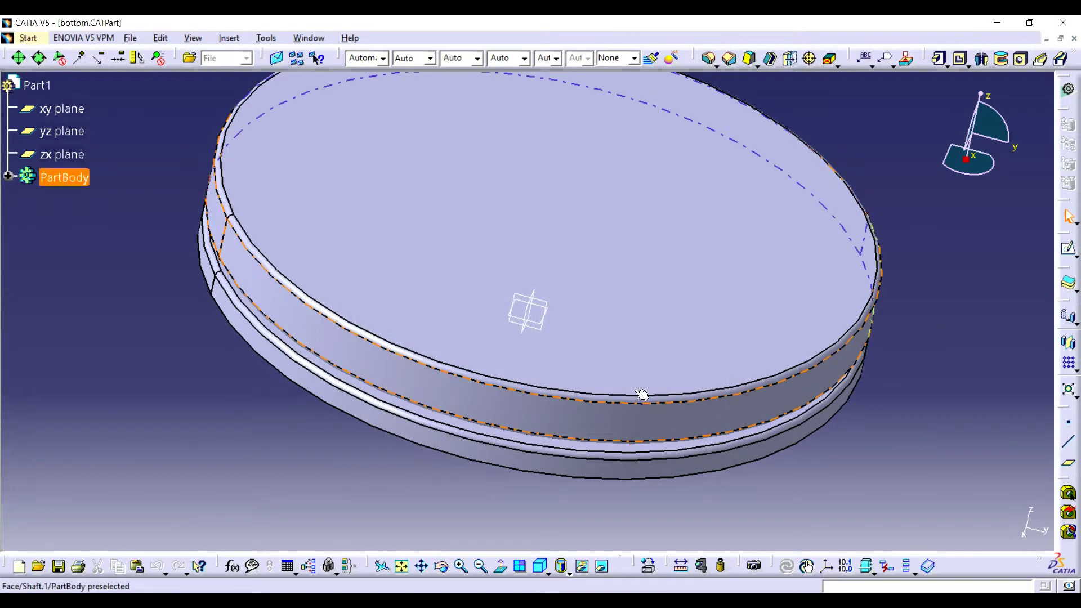
{"action": "left_click", "coordinate": [1074, 39]}
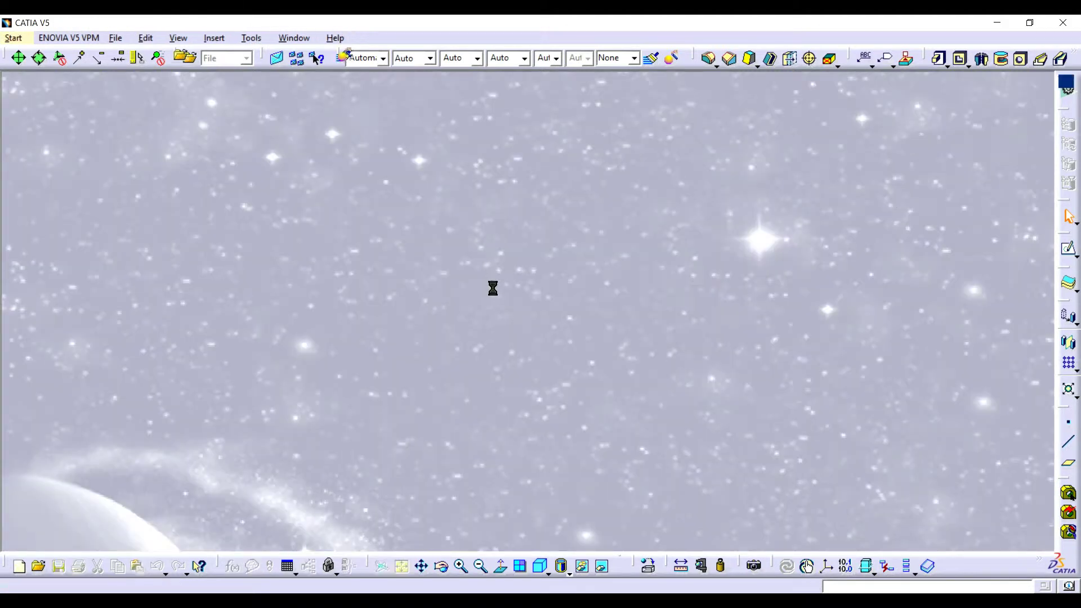
- Create a new Part Design part, dismissing the part naming prompt
{"action": "left_click", "coordinate": [17, 38]}
{"action": "mouse_move", "coordinate": [54, 72]}
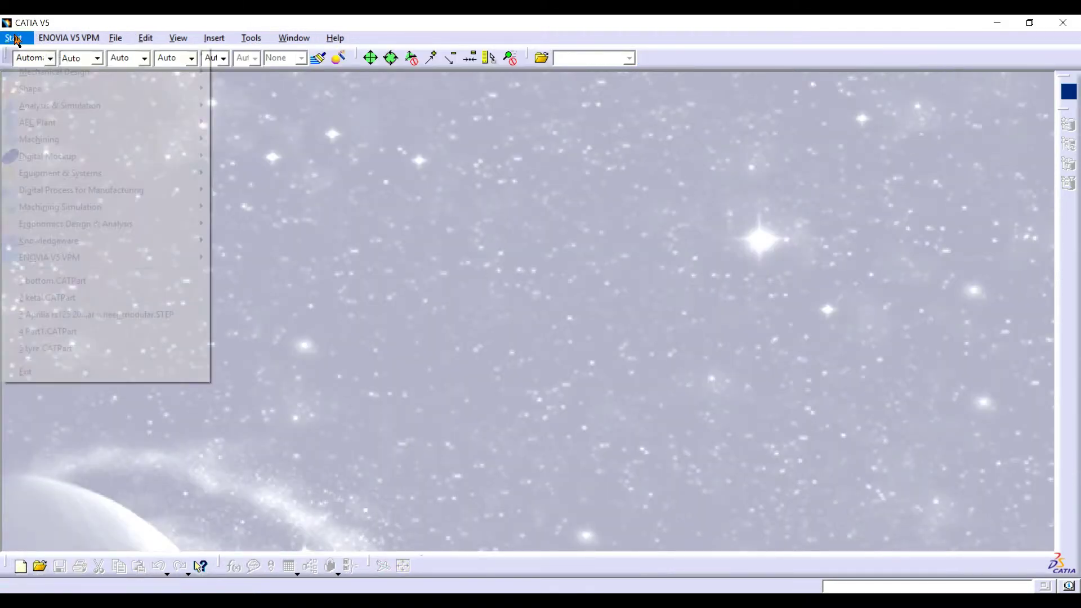
{"action": "left_click", "coordinate": [249, 73]}
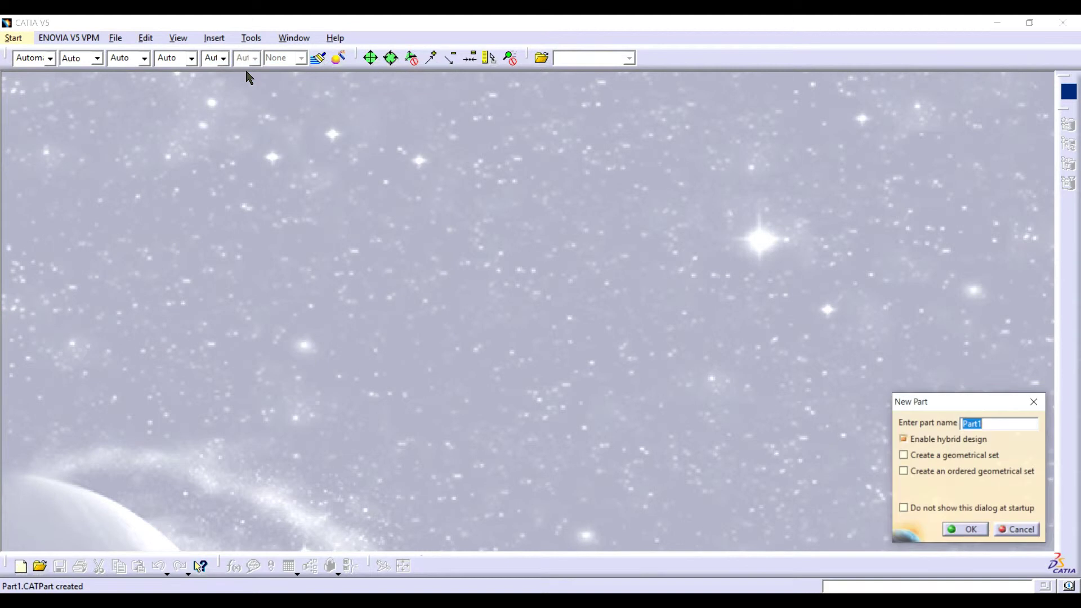
{"action": "left_click", "coordinate": [966, 530]}
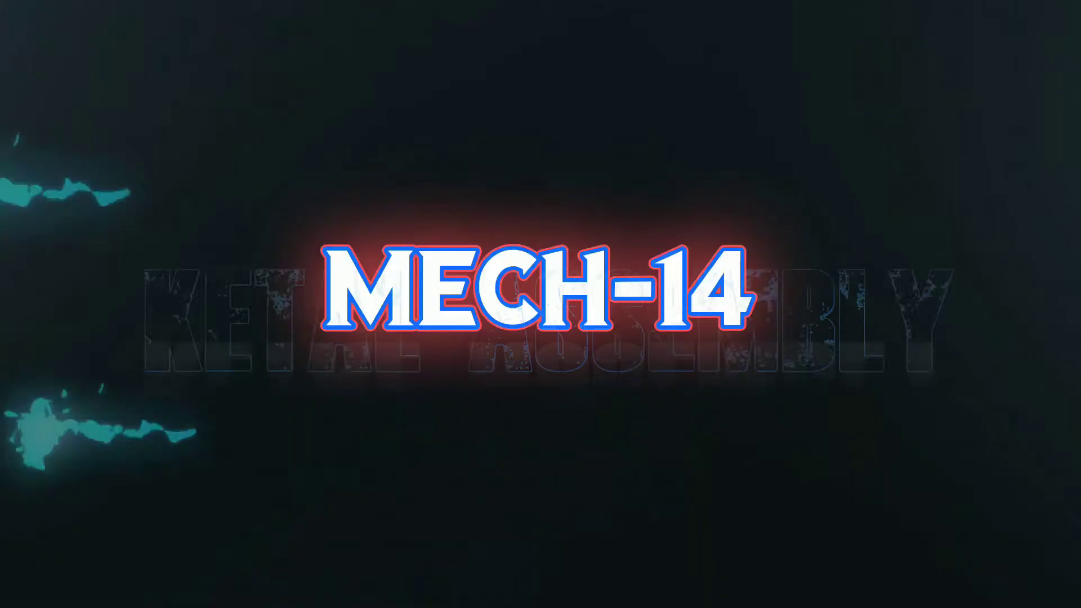
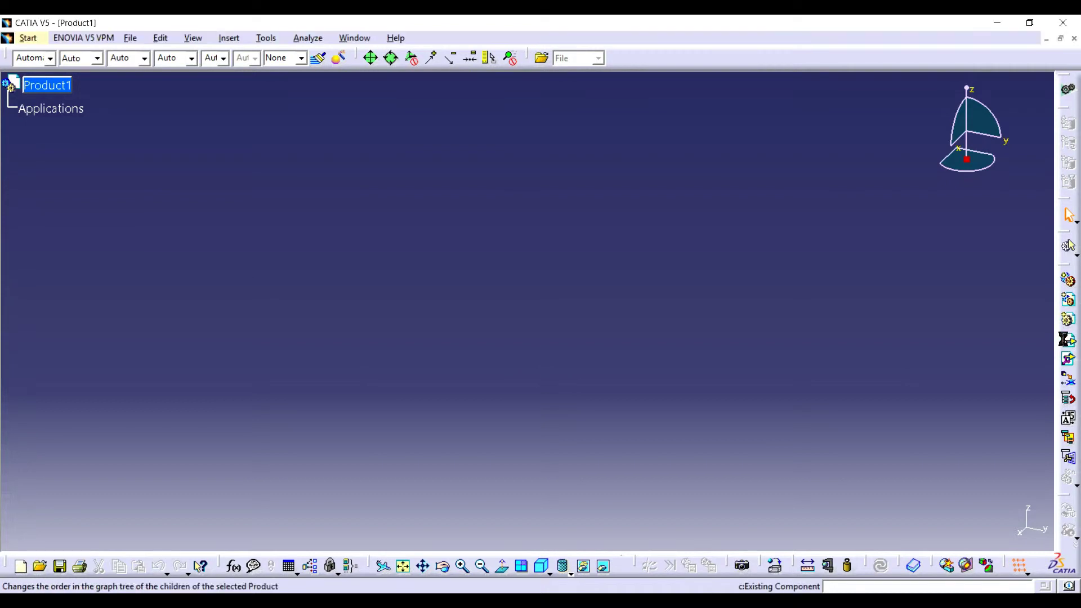
- Insert ketal.CATPart from the Desktop ketal folder into Product1 as Part1
{"action": "left_click", "coordinate": [55, 84]}
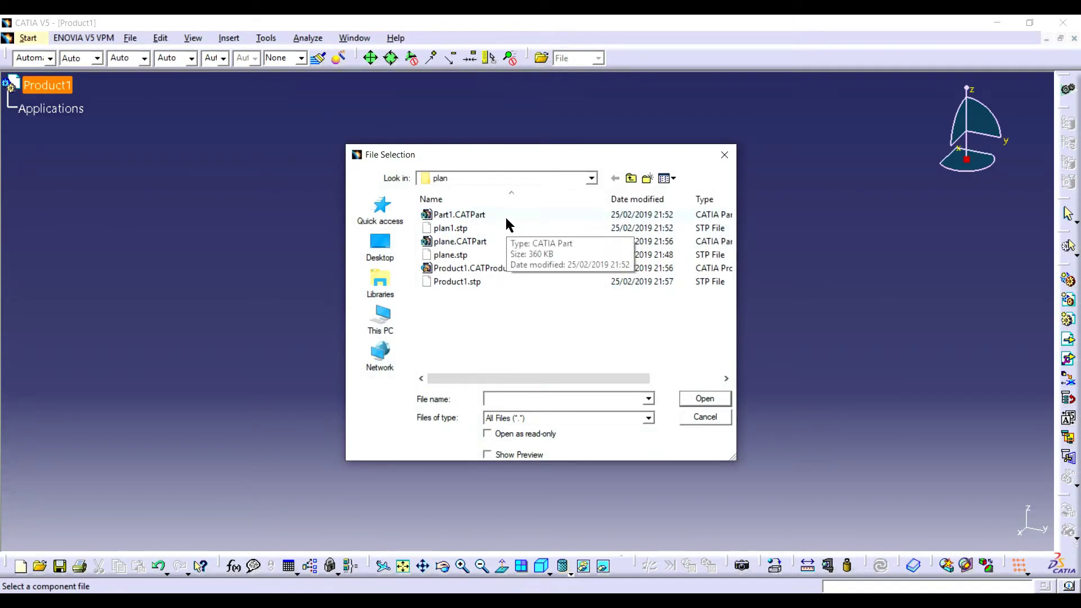
{"action": "left_click", "coordinate": [380, 244]}
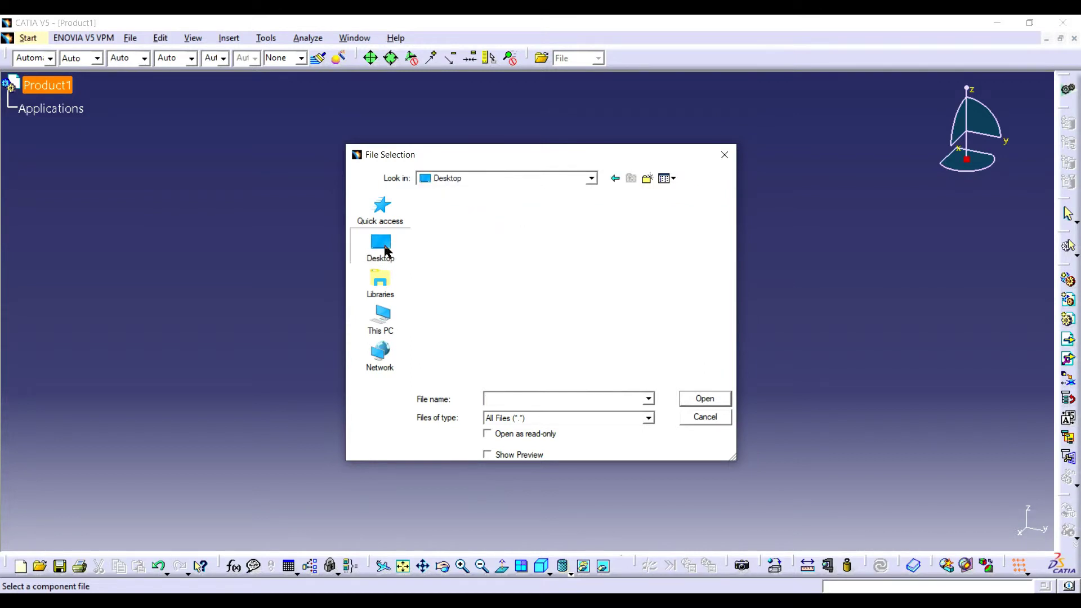
{"action": "scroll", "coordinate": [508, 289], "scroll_direction": "down", "scroll_amount": 3}
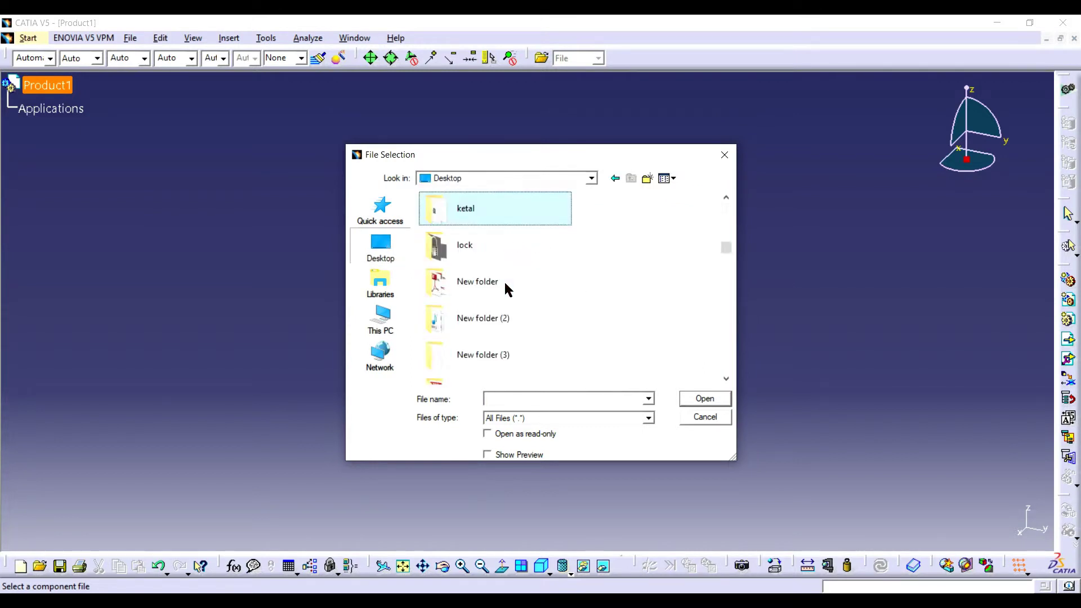
{"action": "double_click", "coordinate": [497, 219]}
{"action": "left_click", "coordinate": [498, 229]}
{"action": "left_click", "coordinate": [707, 398]}
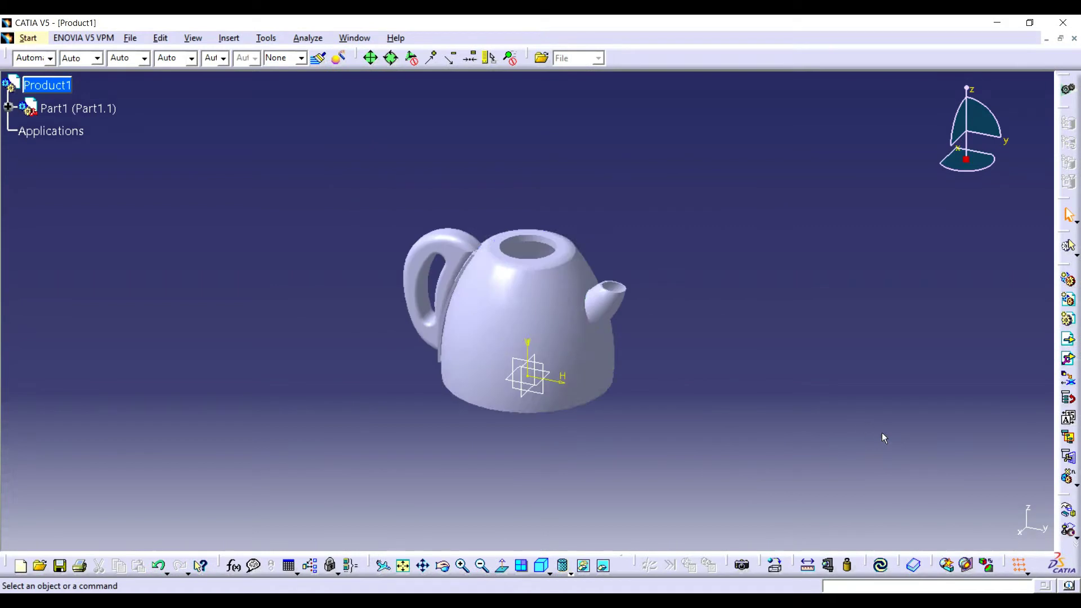
- Dock the floating Product Structure Tools toolbar into the top toolbar row
{"action": "left_click", "coordinate": [1068, 339]}
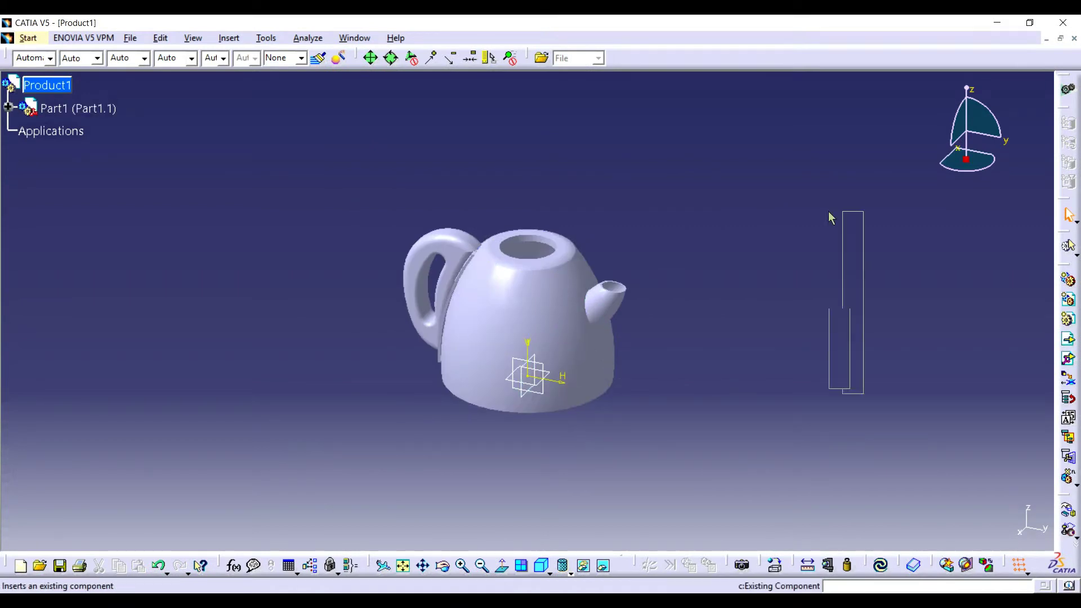
{"action": "left_click_drag", "start_coordinate": [760, 103], "coordinate": [759, 103]}
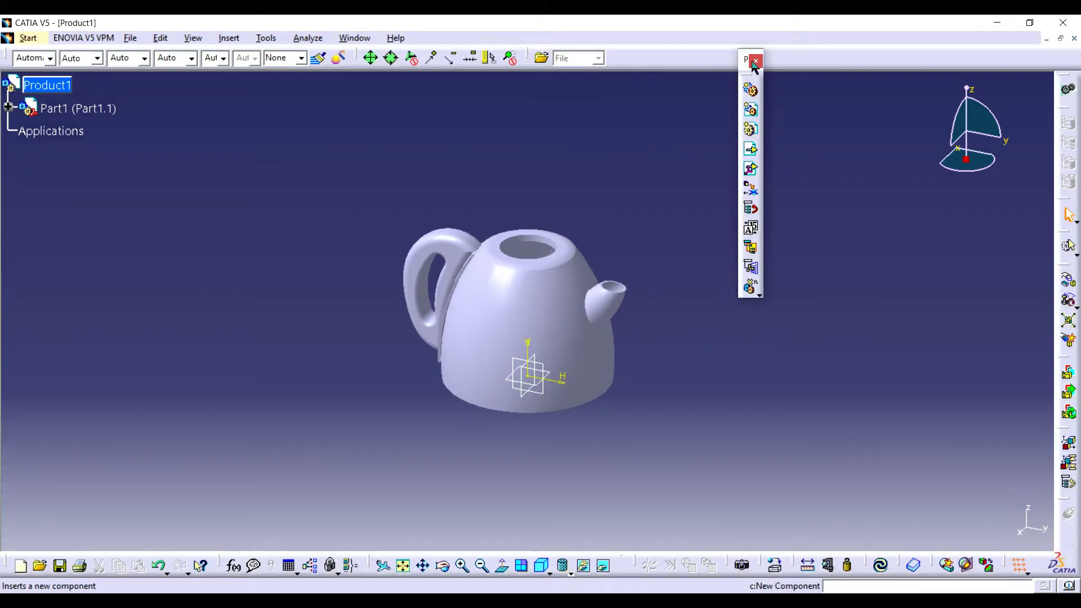
{"action": "left_click_drag", "start_coordinate": [745, 61], "coordinate": [746, 59]}
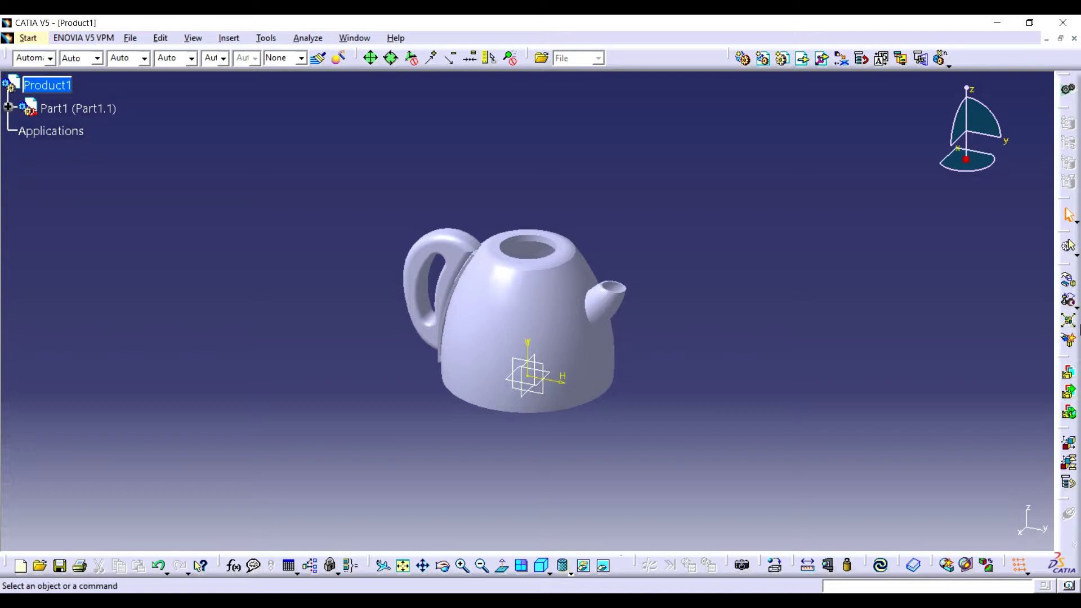
{"action": "mouse_move", "coordinate": [851, 563]}
{"action": "left_mouse_down"}
{"action": "mouse_move", "coordinate": [734, 66]}
{"action": "mouse_move", "coordinate": [641, 54]}
{"action": "left_mouse_up"}
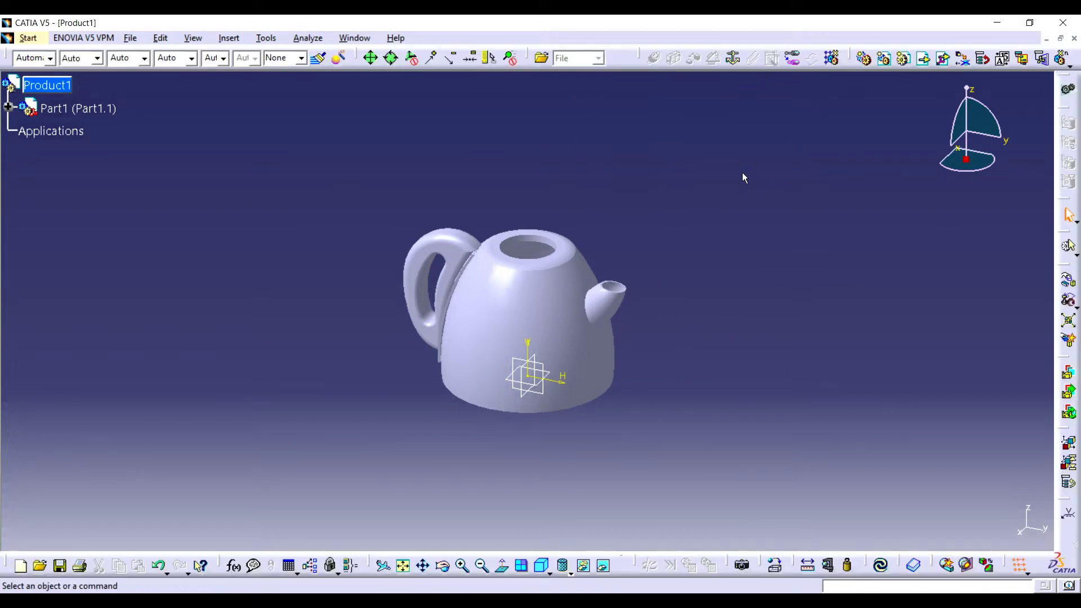
- Insert the lid file top.CATPart from the ketal folder into Product1
{"action": "left_click", "coordinate": [229, 38]}
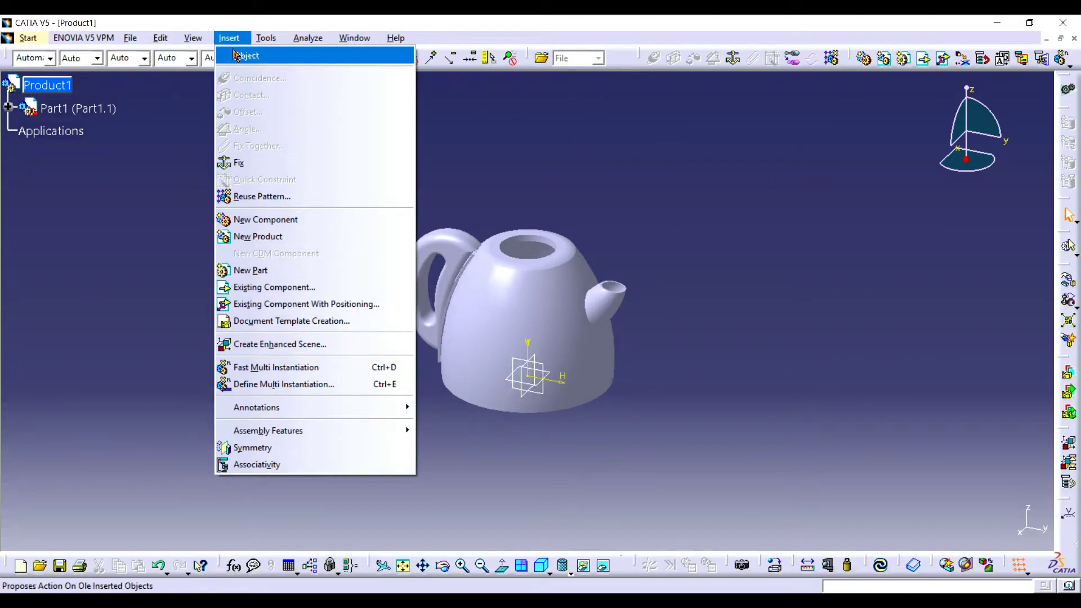
{"action": "left_click", "coordinate": [926, 61]}
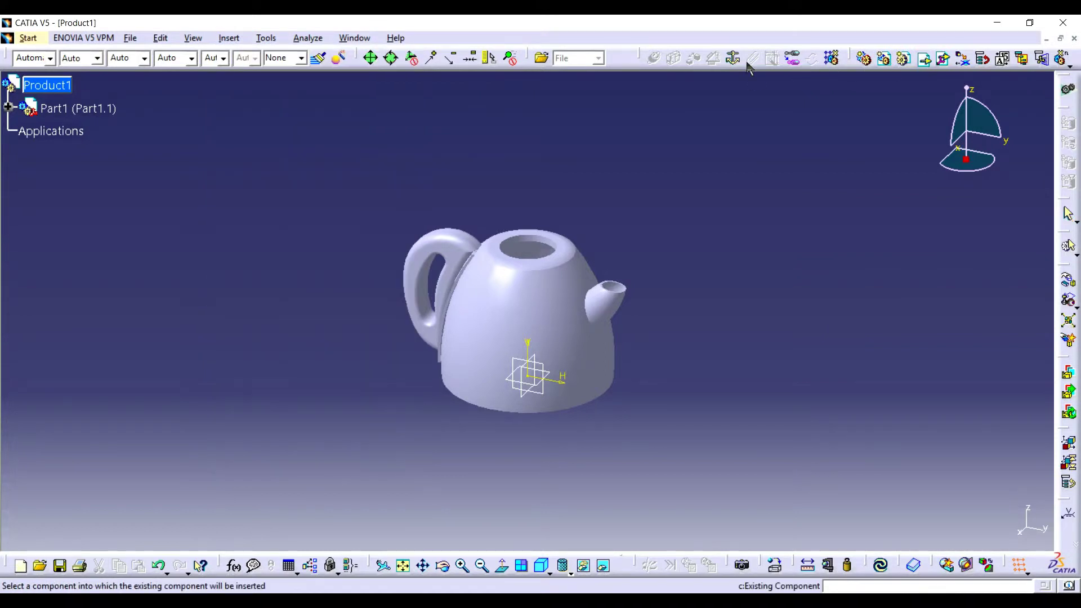
{"action": "left_click", "coordinate": [36, 88]}
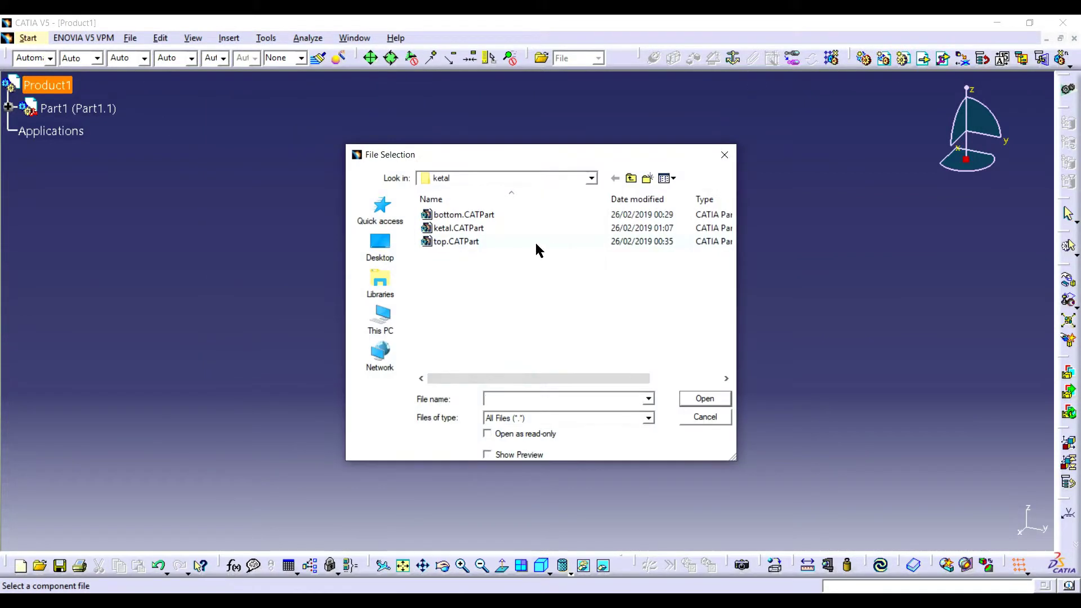
{"action": "left_click", "coordinate": [519, 454]}
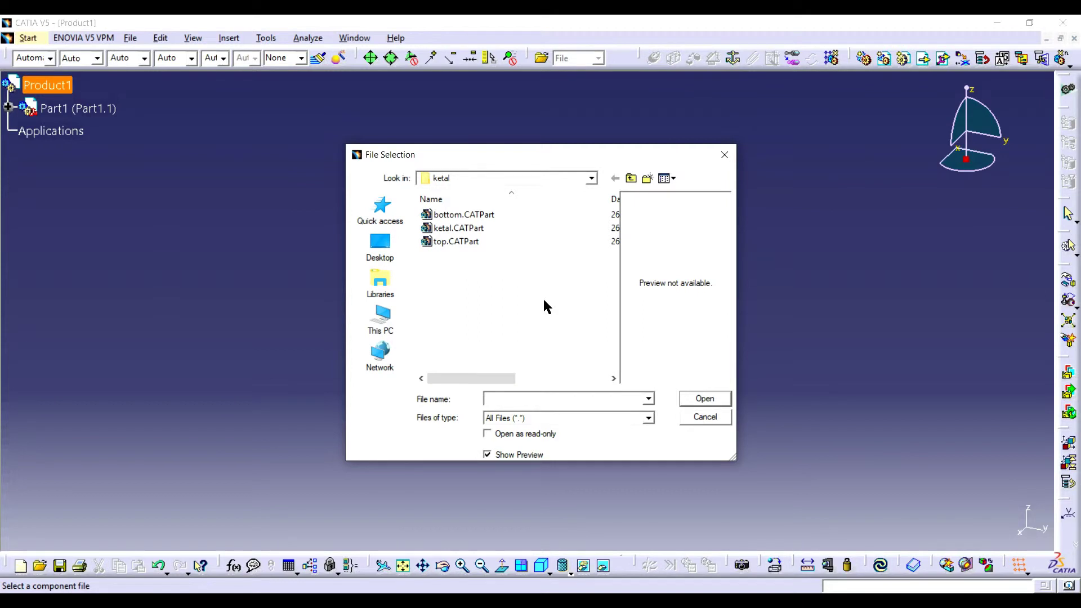
{"action": "left_click", "coordinate": [478, 241]}
{"action": "left_click", "coordinate": [711, 399]}
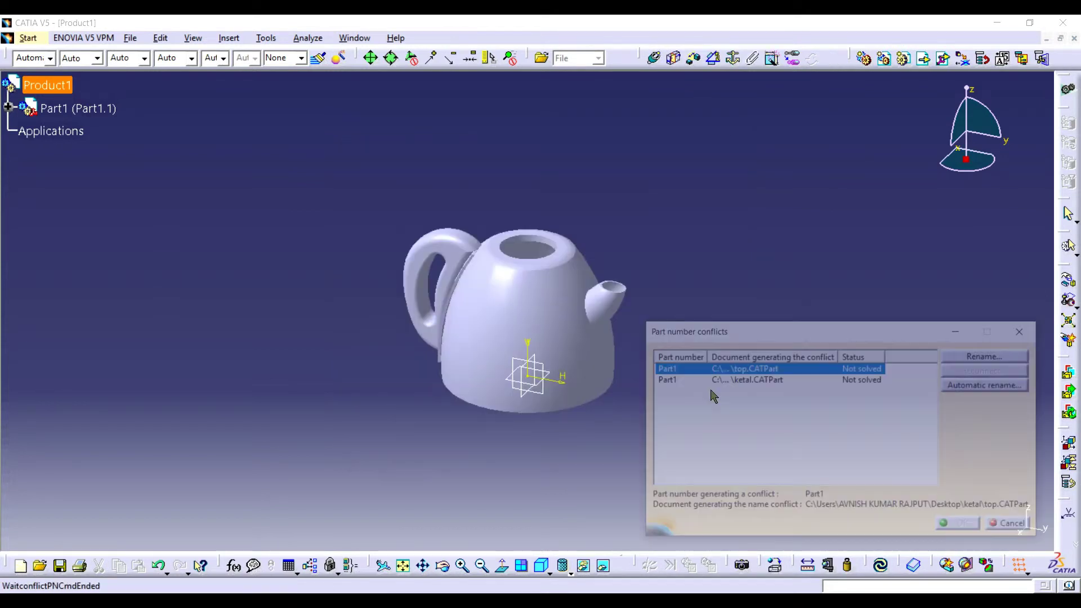
- Resolve the part number conflict by renaming the lid's part number to 2
{"action": "left_click", "coordinate": [958, 353]}
{"action": "type", "text": "2"}
{"action": "key", "text": "Return"}
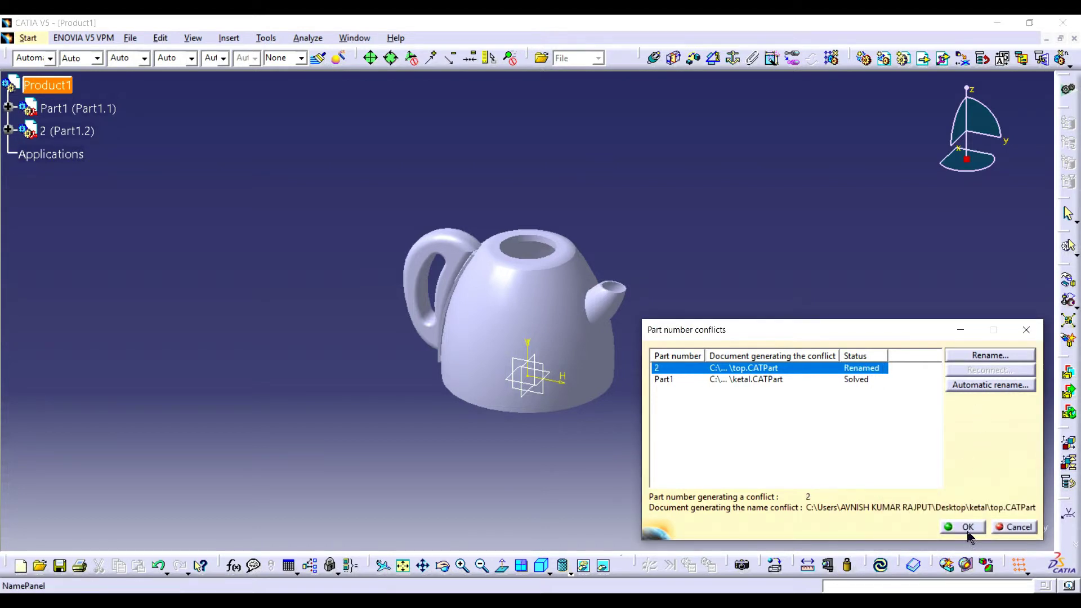
{"action": "left_click", "coordinate": [968, 530]}
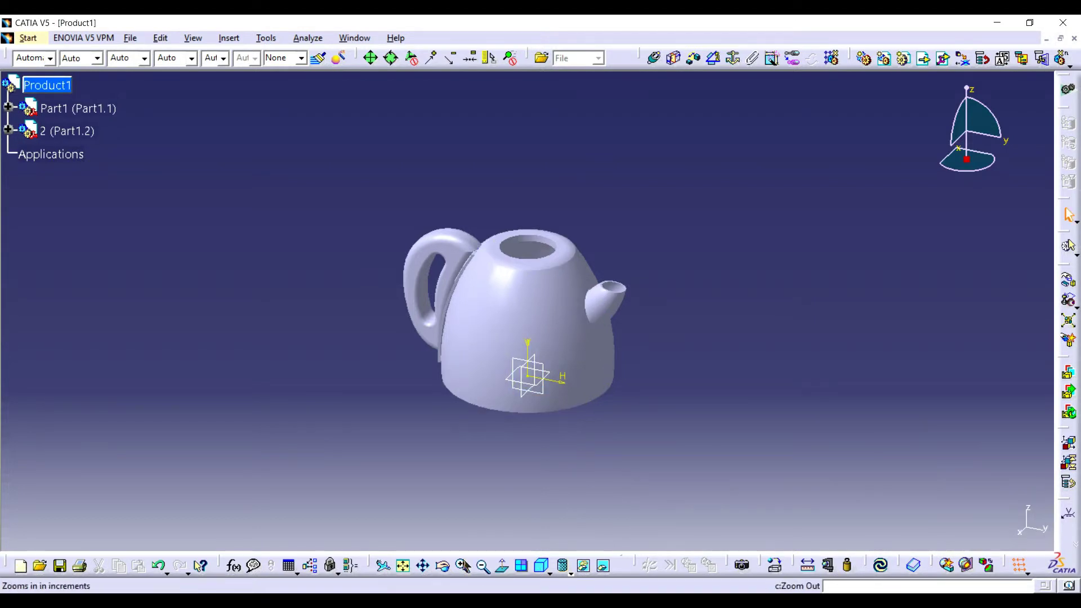
- Lift lid part 2 clear of the teapot body using the compass
{"action": "left_click_drag", "start_coordinate": [450, 571], "coordinate": [634, 313]}
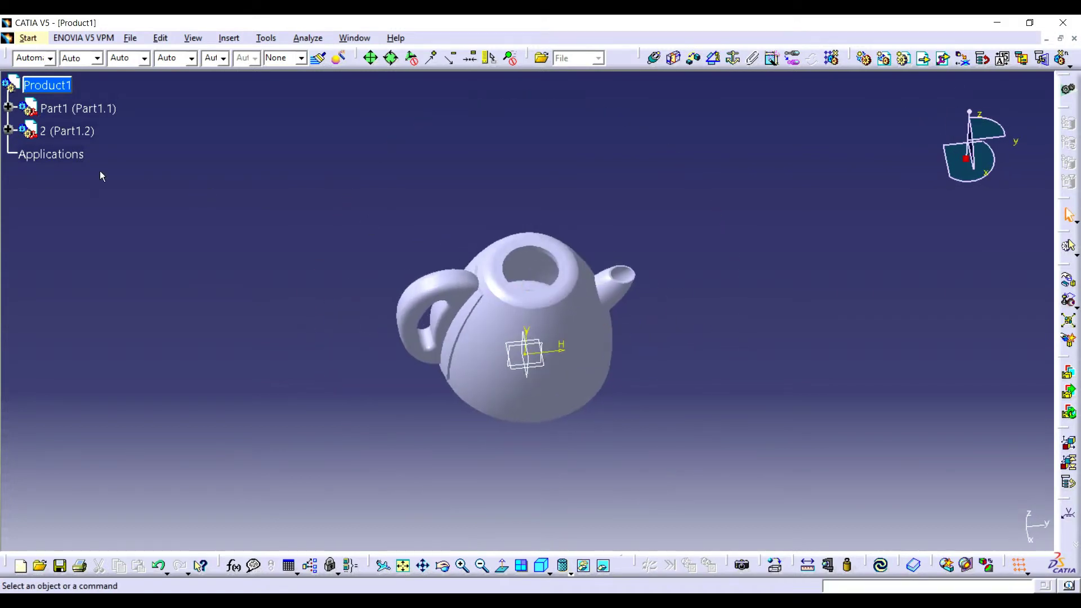
{"action": "left_click", "coordinate": [67, 130]}
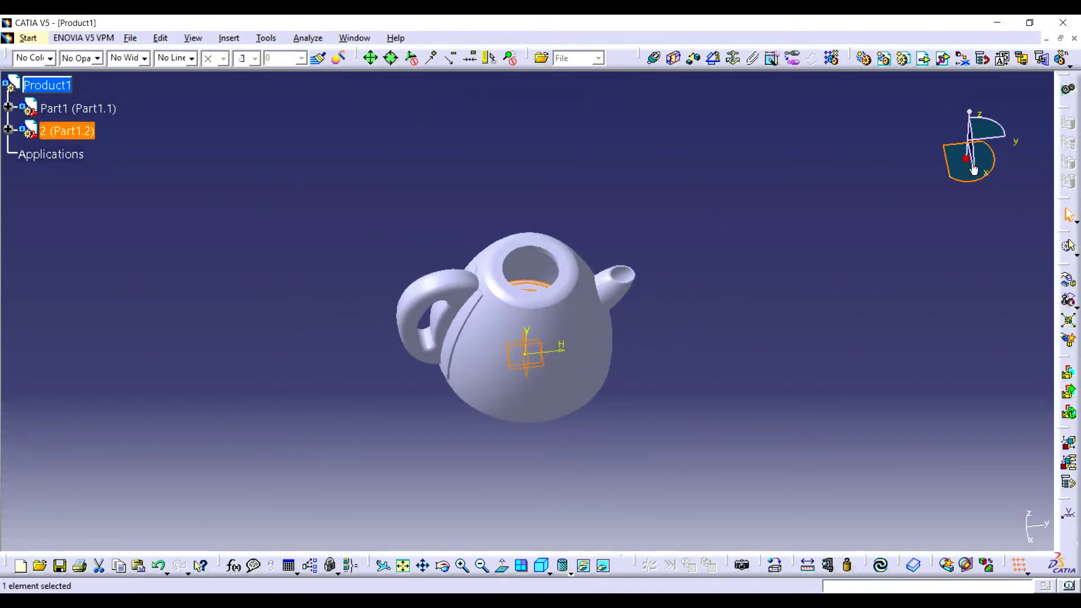
{"action": "mouse_move", "coordinate": [963, 159]}
{"action": "left_mouse_down"}
{"action": "mouse_move", "coordinate": [541, 357]}
{"action": "mouse_move", "coordinate": [543, 367]}
{"action": "mouse_move", "coordinate": [539, 187]}
{"action": "left_mouse_up"}
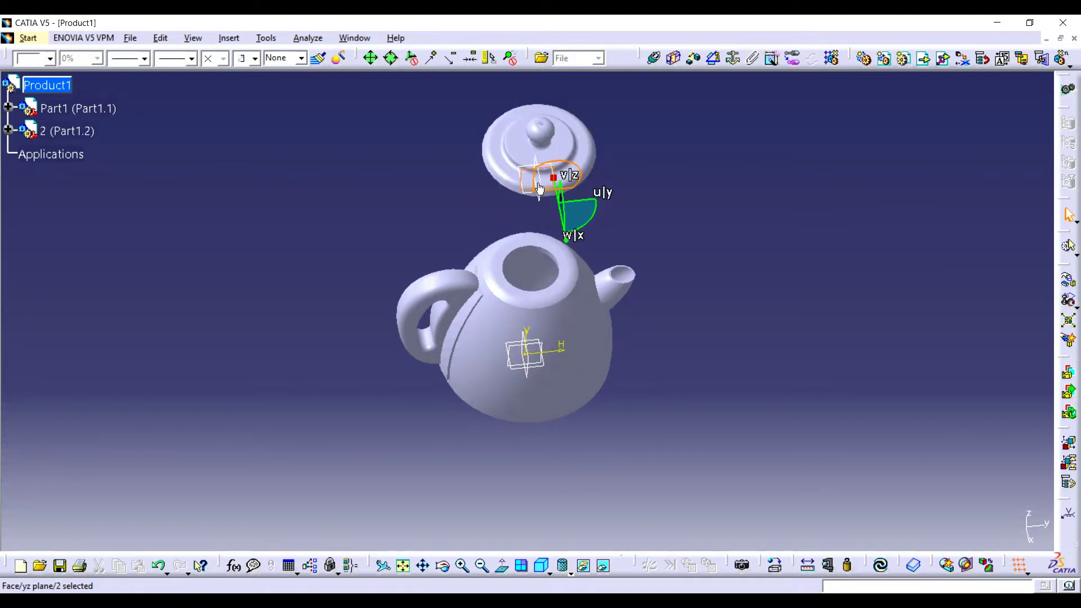
{"action": "left_click", "coordinate": [523, 204]}
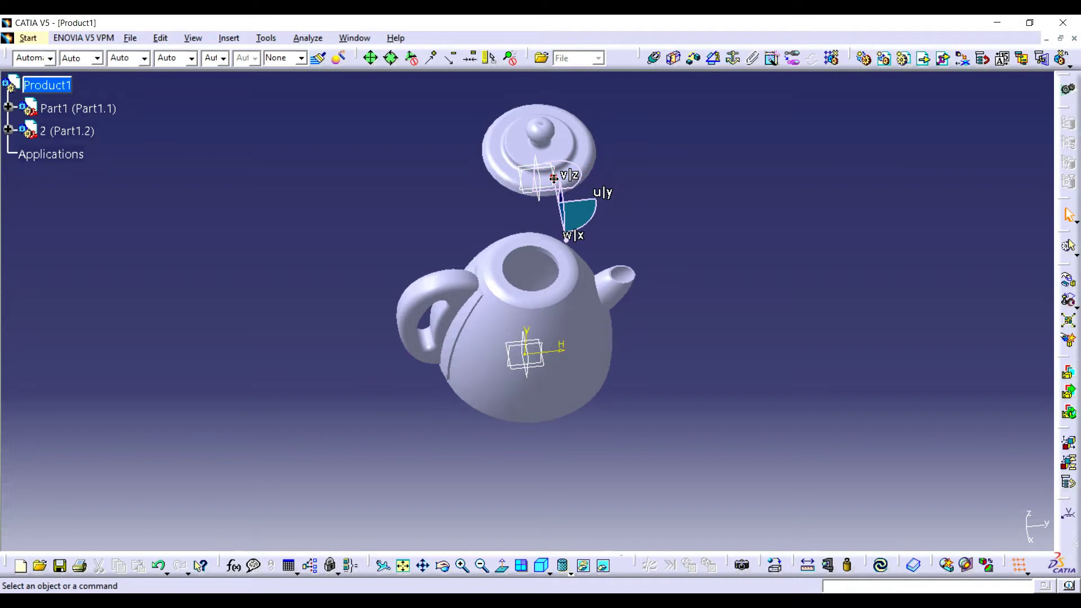
{"action": "left_click_drag", "start_coordinate": [554, 177], "coordinate": [967, 159]}
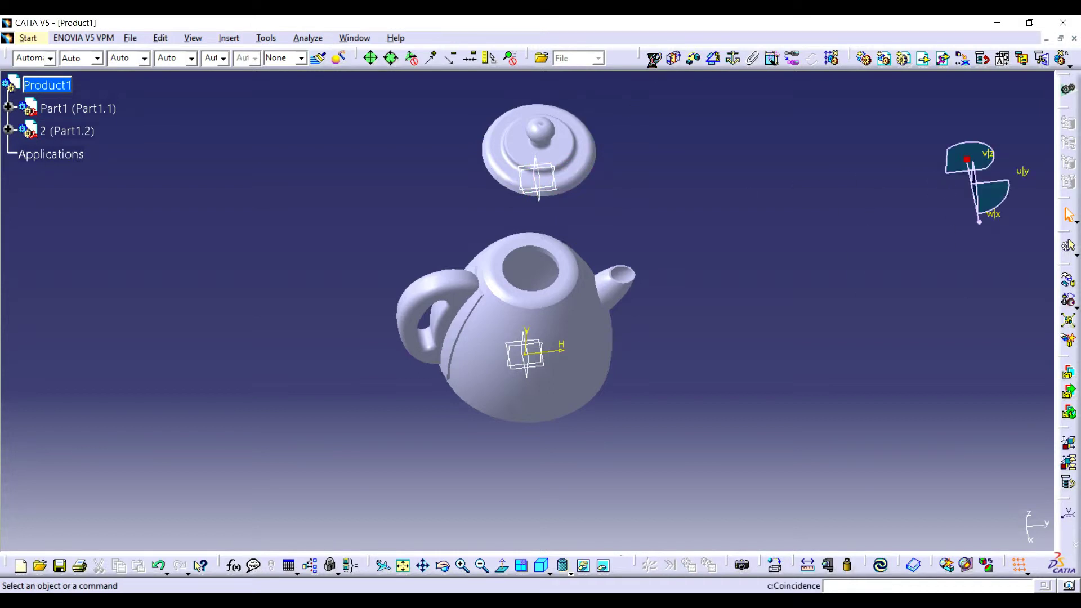
- Add a coincidence constraint between the lid's axis and the body's axis, then update
{"action": "left_click", "coordinate": [654, 58]}
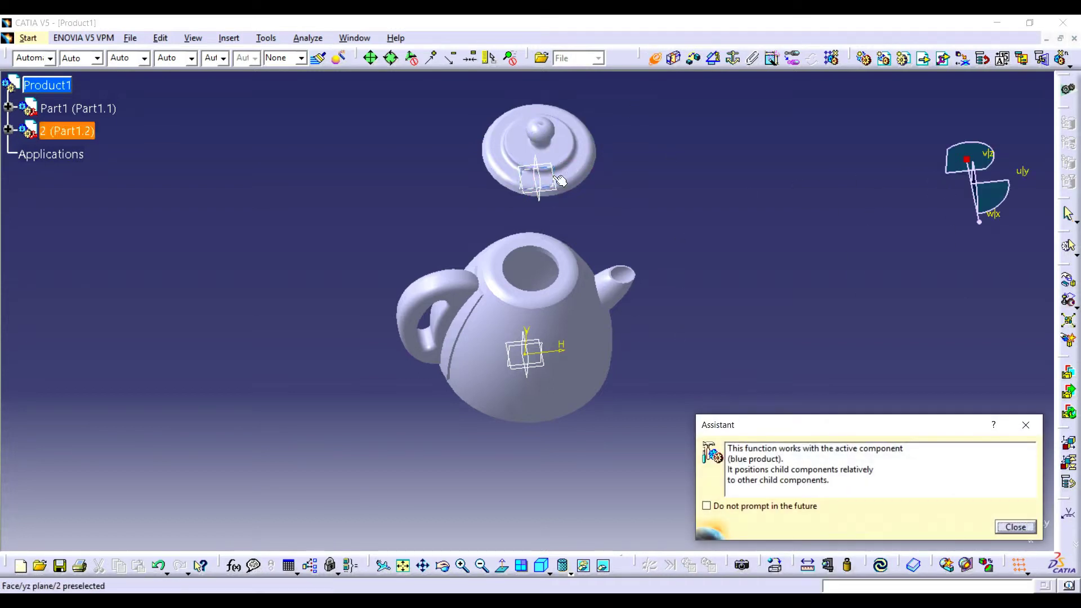
{"action": "left_click", "coordinate": [540, 153]}
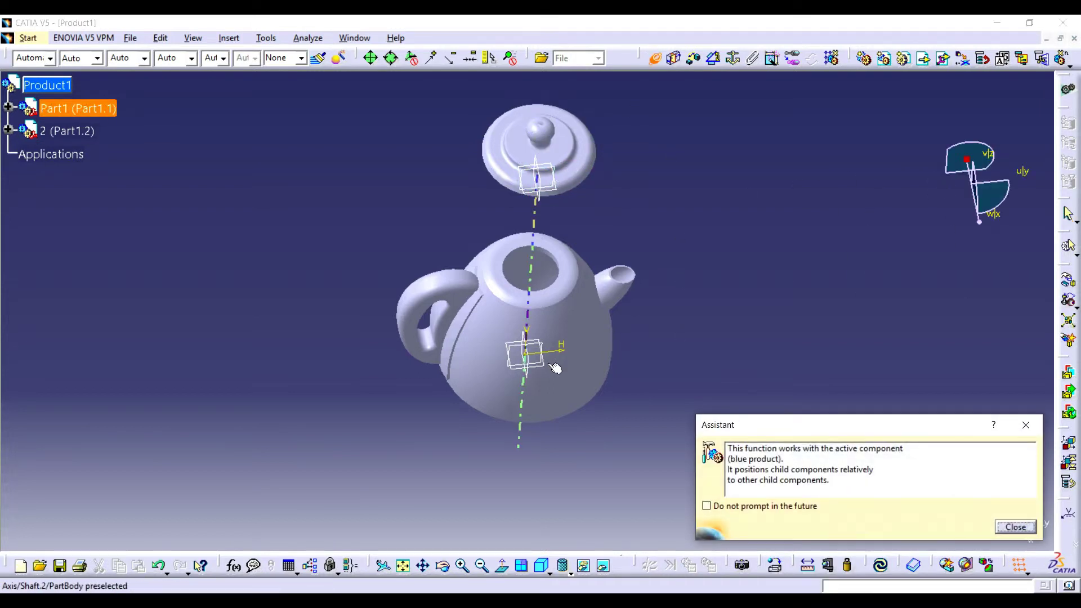
{"action": "left_click", "coordinate": [443, 565]}
{"action": "left_click_drag", "start_coordinate": [555, 169], "coordinate": [429, 169]}
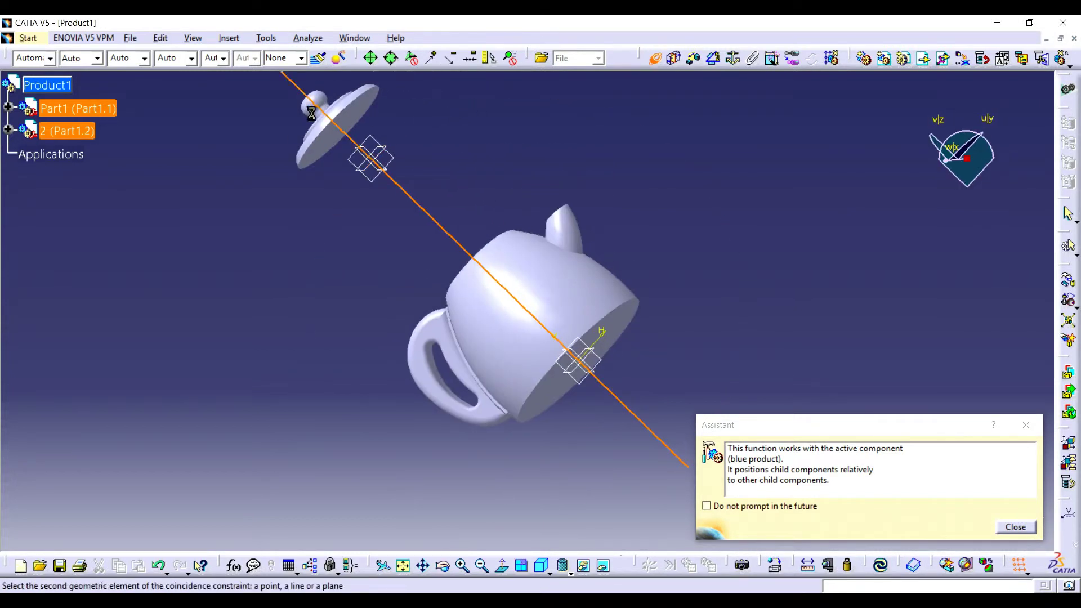
{"action": "left_click", "coordinate": [319, 108]}
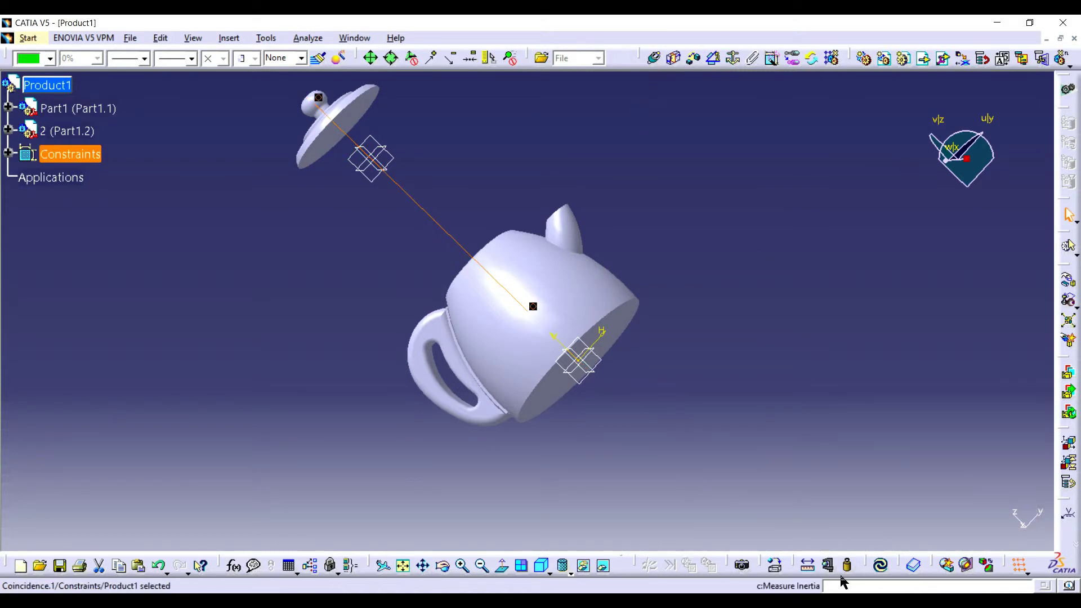
{"action": "left_click", "coordinate": [881, 565]}
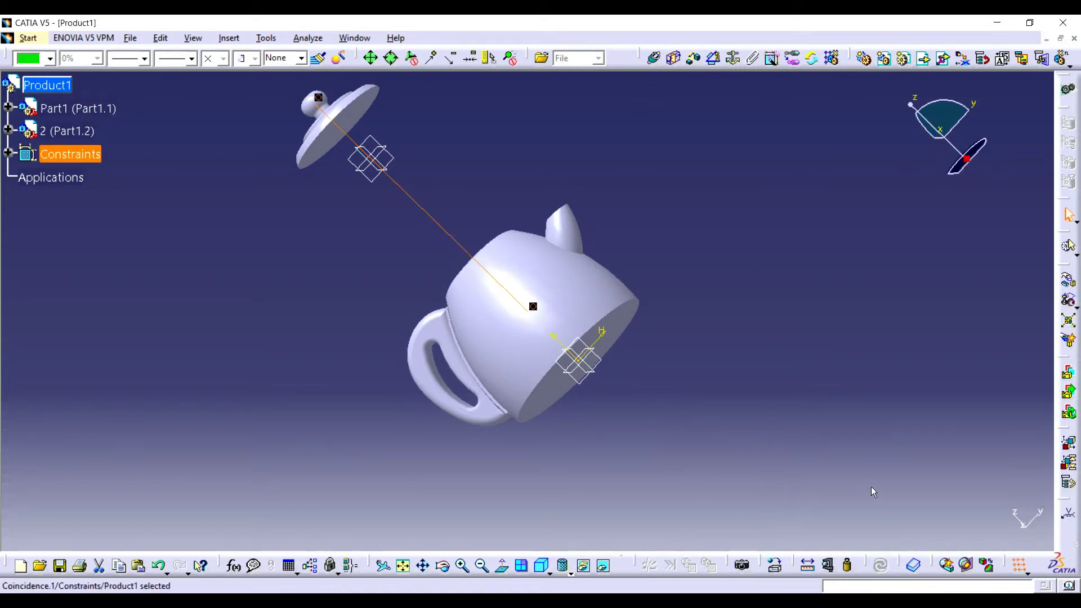
- Add a 0 offset constraint between the body's opening edge and the lid's flat face, then update
{"action": "left_click", "coordinate": [462, 566]}
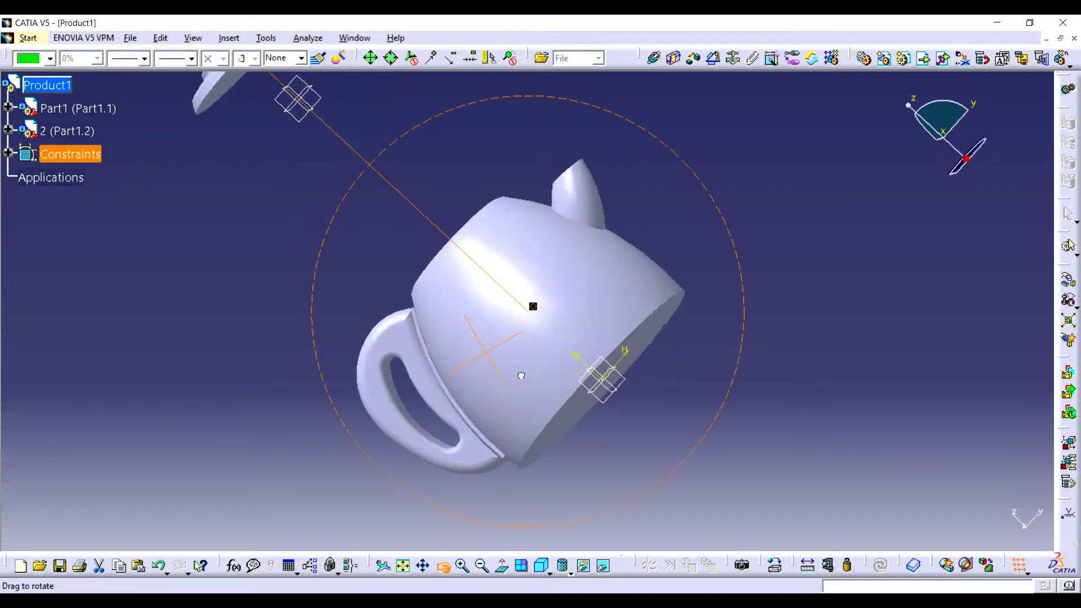
{"action": "left_click_drag", "start_coordinate": [521, 375], "coordinate": [646, 459]}
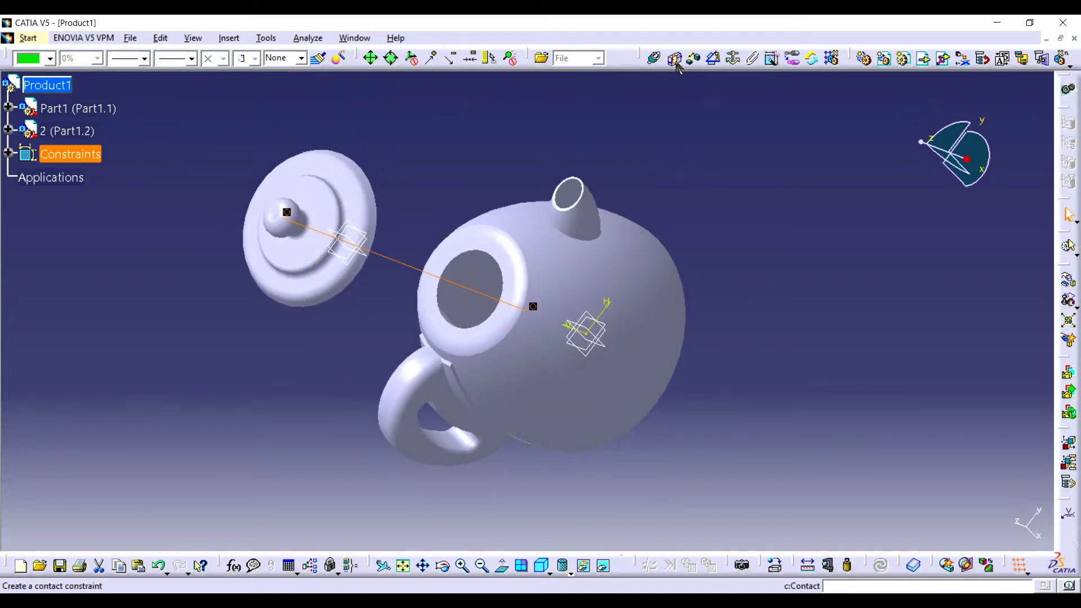
{"action": "left_click", "coordinate": [693, 58]}
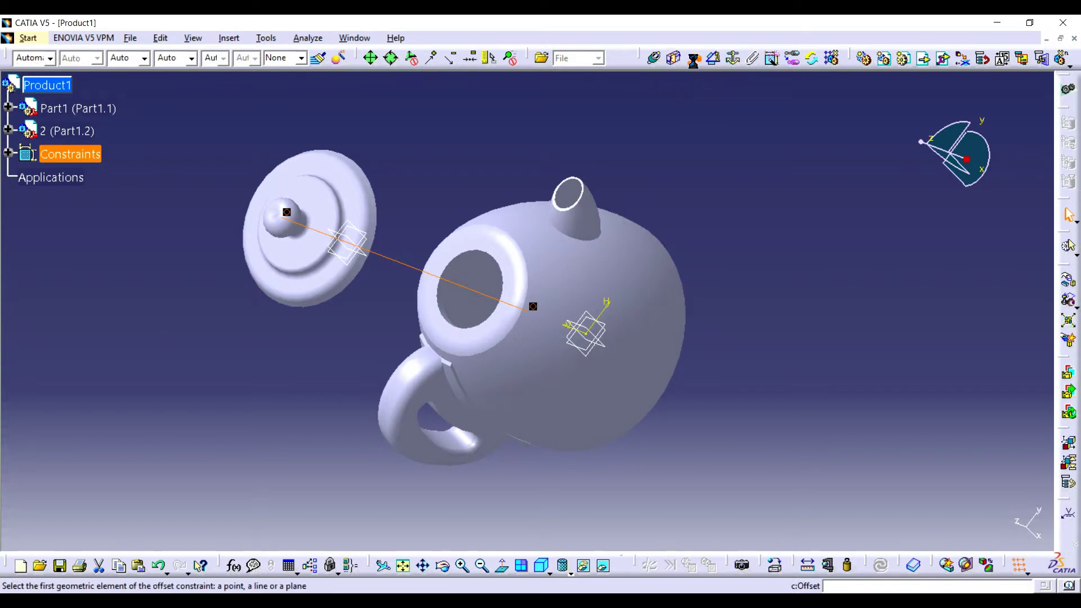
{"action": "left_click", "coordinate": [482, 244]}
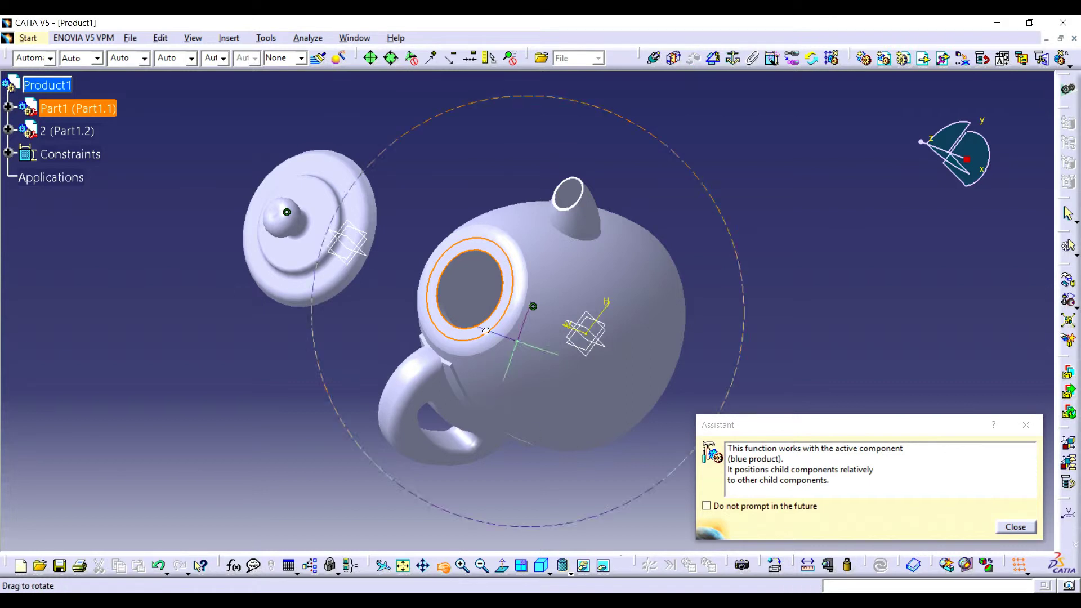
{"action": "middle_click_drag", "start_coordinate": [484, 426], "coordinate": [287, 241]}
{"action": "left_click", "coordinate": [283, 205]}
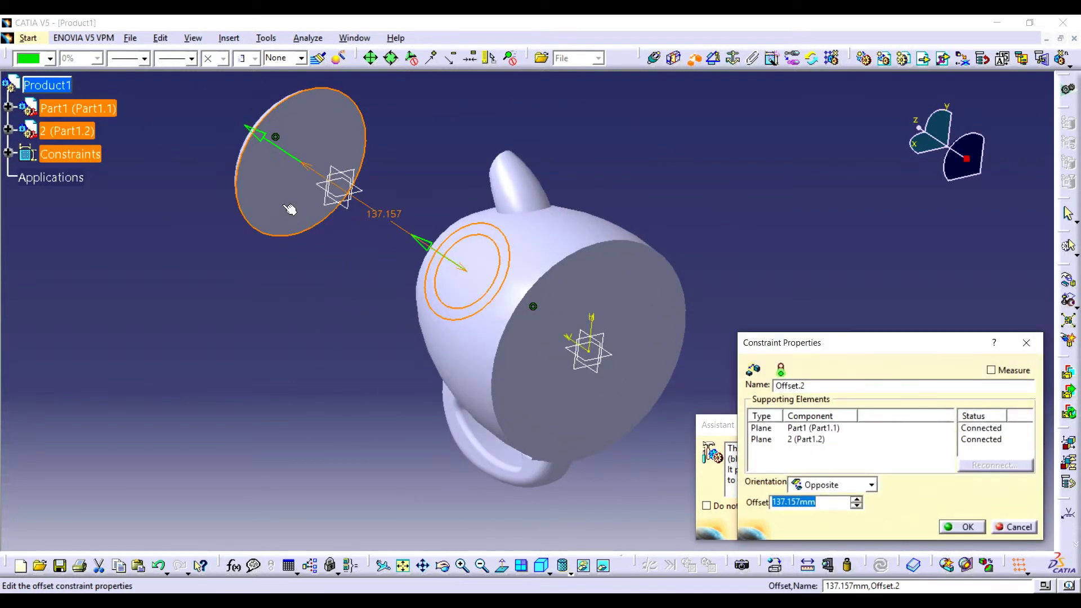
{"action": "type", "text": "0"}
{"action": "key", "text": "Return"}
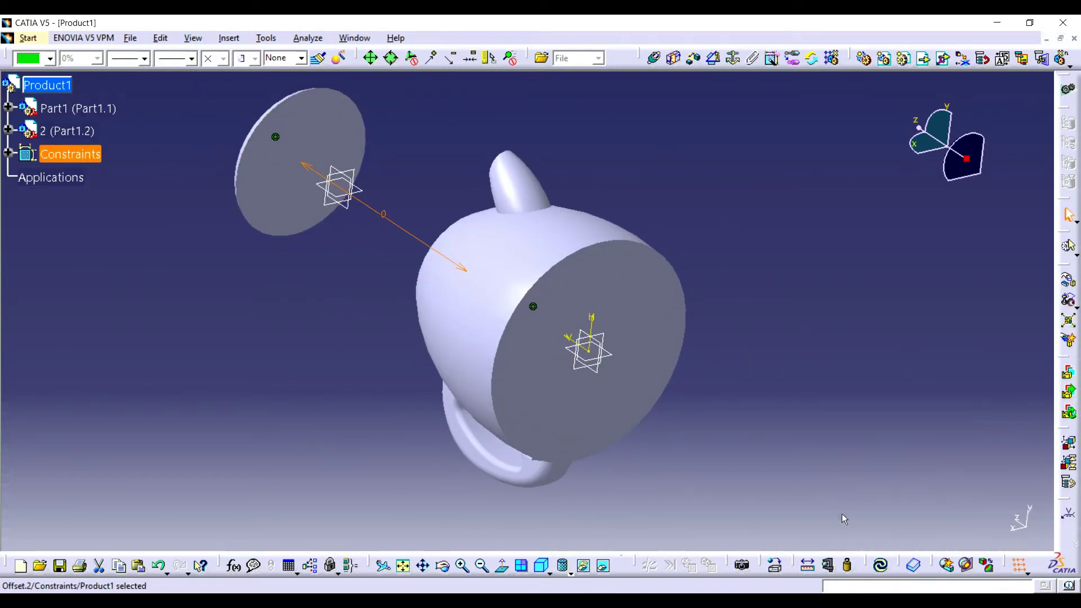
{"action": "left_click", "coordinate": [880, 568]}
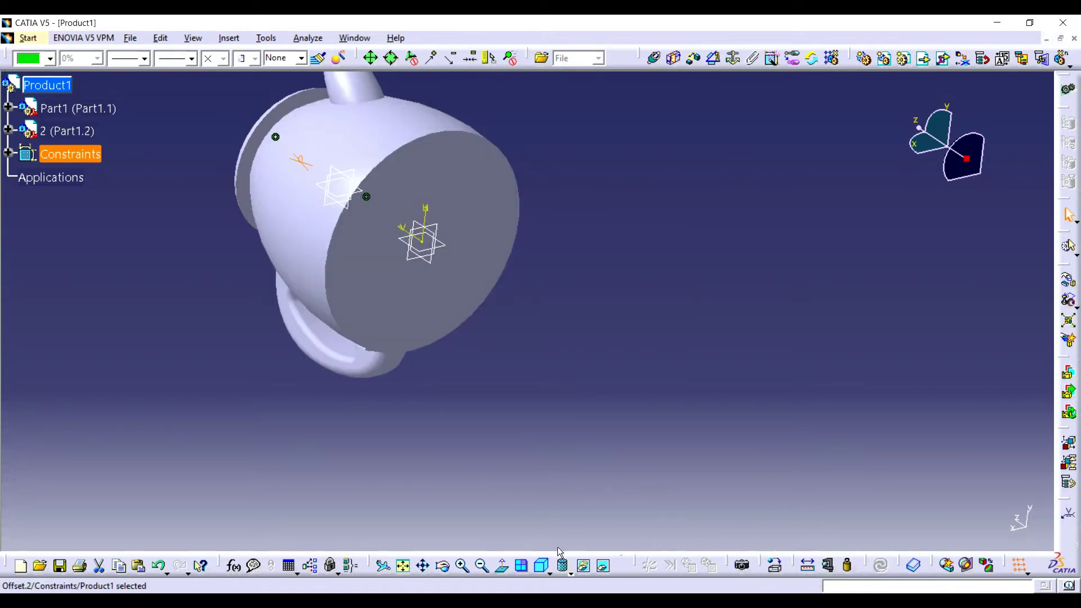
- Expand lid part 2 (Part1.2) through PartBody and Shaft.1 to show Sketch.1
{"action": "left_click", "coordinate": [445, 566]}
{"action": "mouse_move", "coordinate": [539, 394]}
{"action": "left_mouse_down"}
{"action": "mouse_move", "coordinate": [553, 420]}
{"action": "mouse_move", "coordinate": [591, 411]}
{"action": "left_mouse_up"}
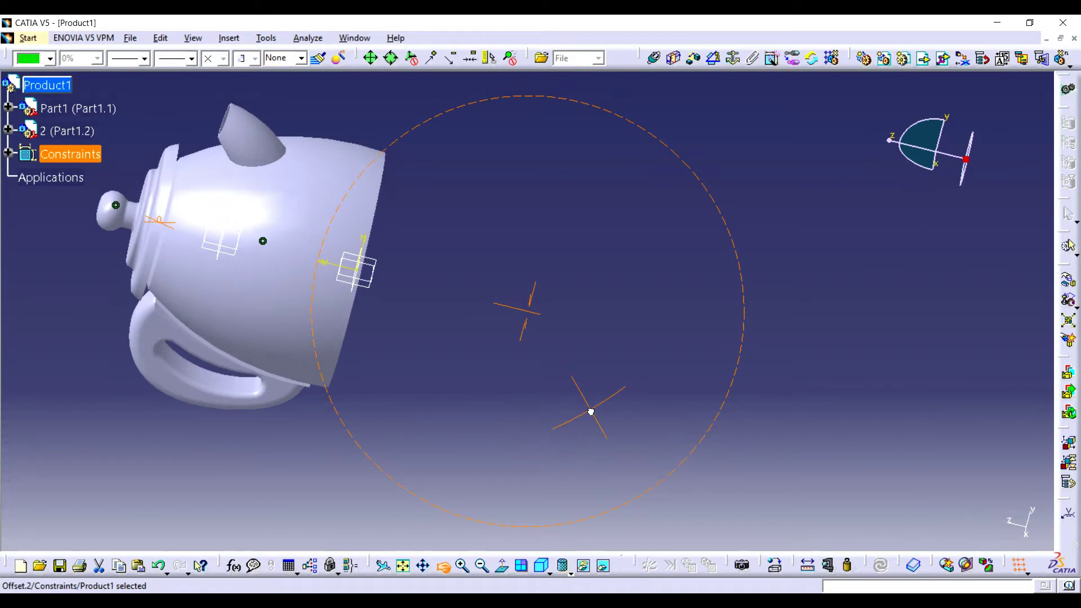
{"action": "left_click", "coordinate": [161, 220]}
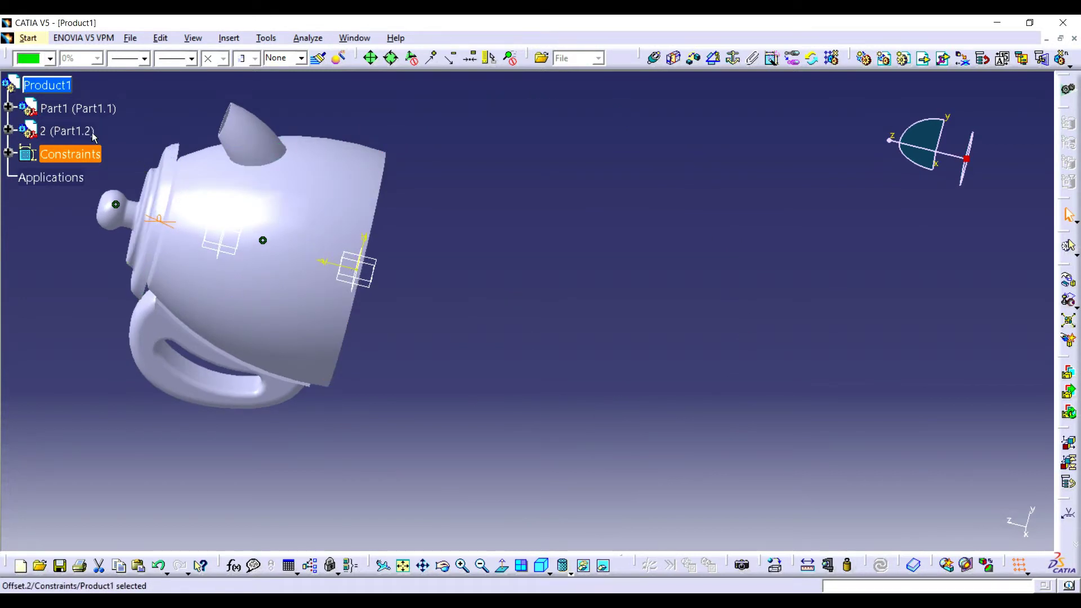
{"action": "left_click", "coordinate": [11, 139]}
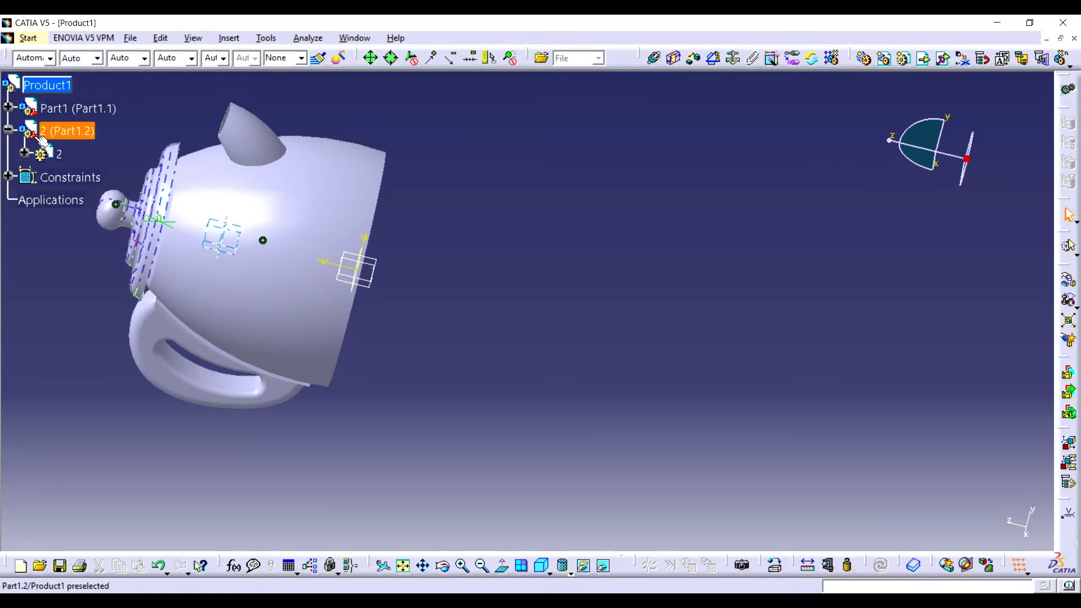
{"action": "left_click", "coordinate": [23, 153]}
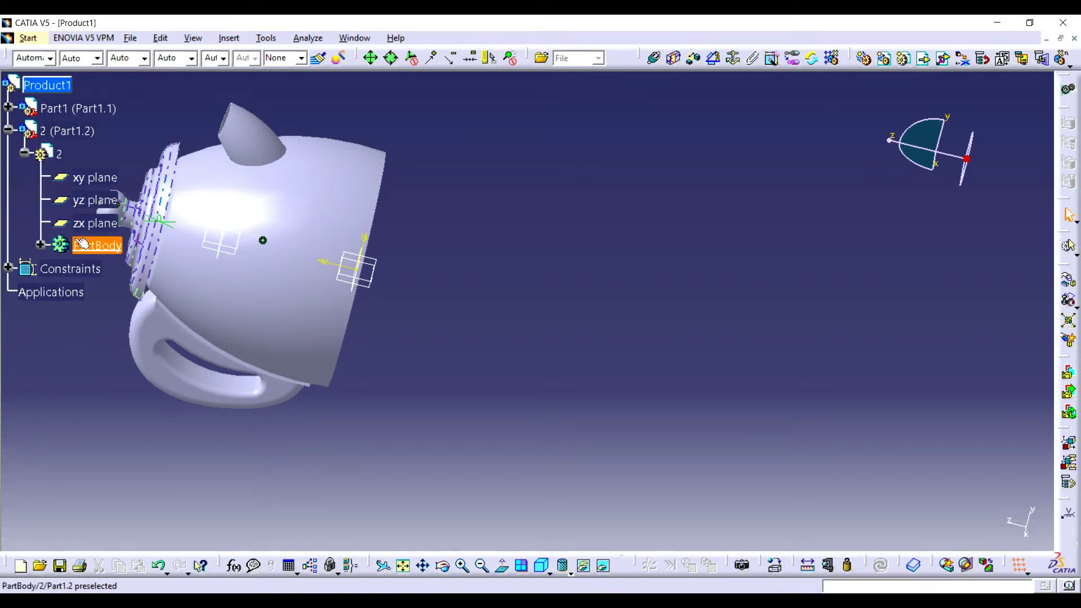
{"action": "left_click", "coordinate": [40, 244]}
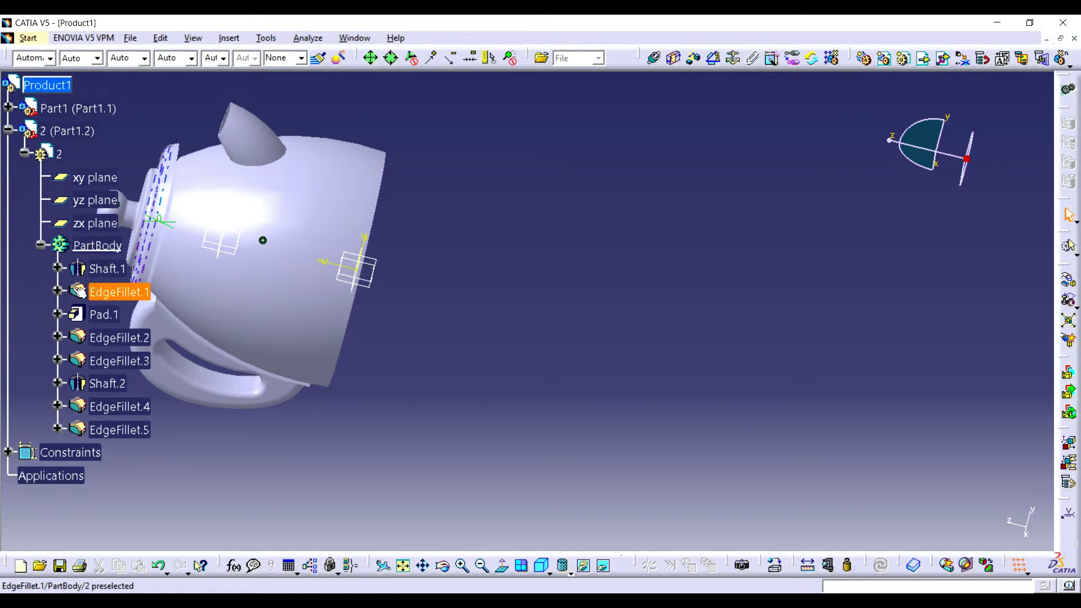
{"action": "left_click", "coordinate": [57, 267]}
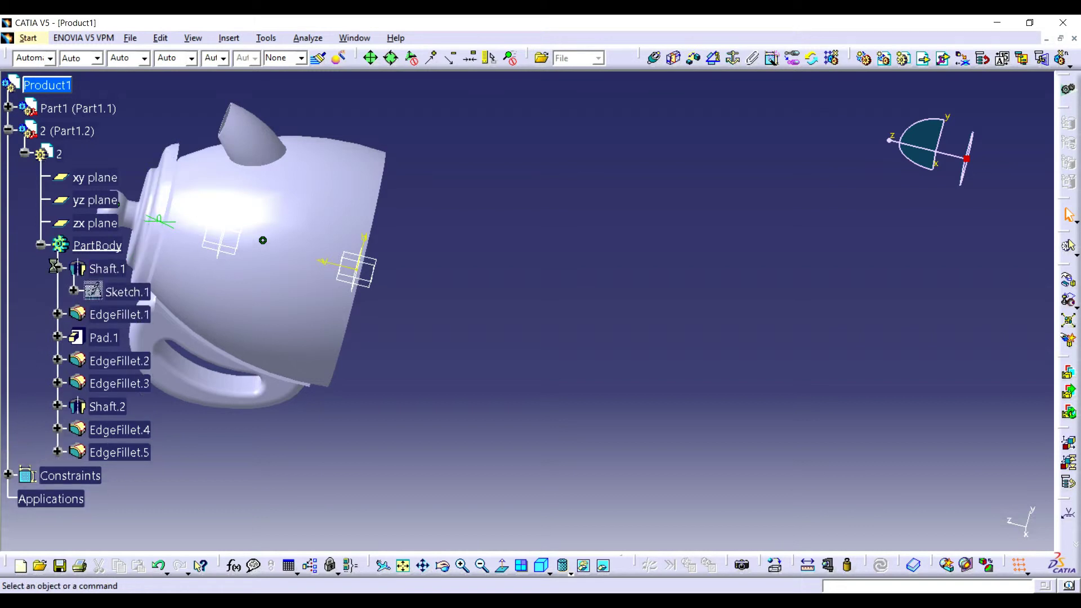
- Change Sketch.1's Length.3 dimension from 40 mm to 30 mm and exit the sketch
{"action": "double_click", "coordinate": [118, 293]}
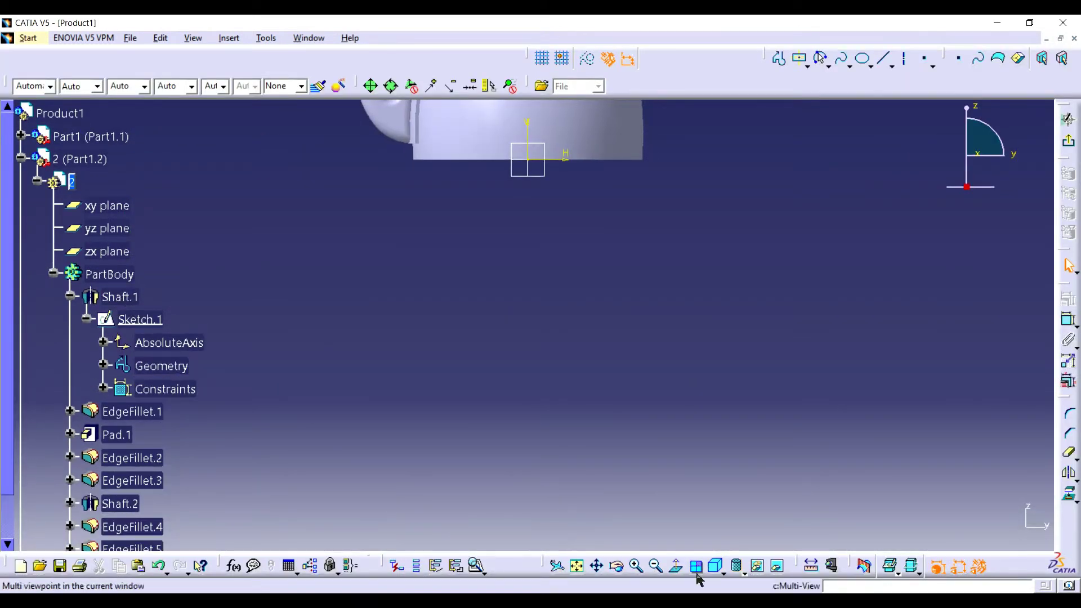
{"action": "left_click", "coordinate": [636, 565]}
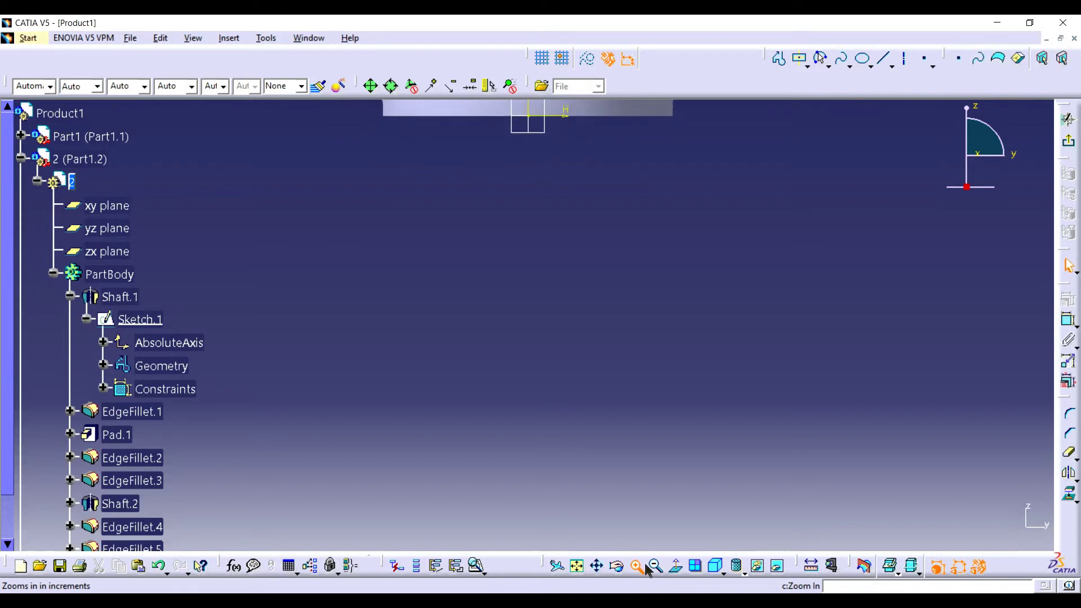
{"action": "left_click", "coordinate": [647, 566]}
{"action": "left_click", "coordinate": [656, 566]}
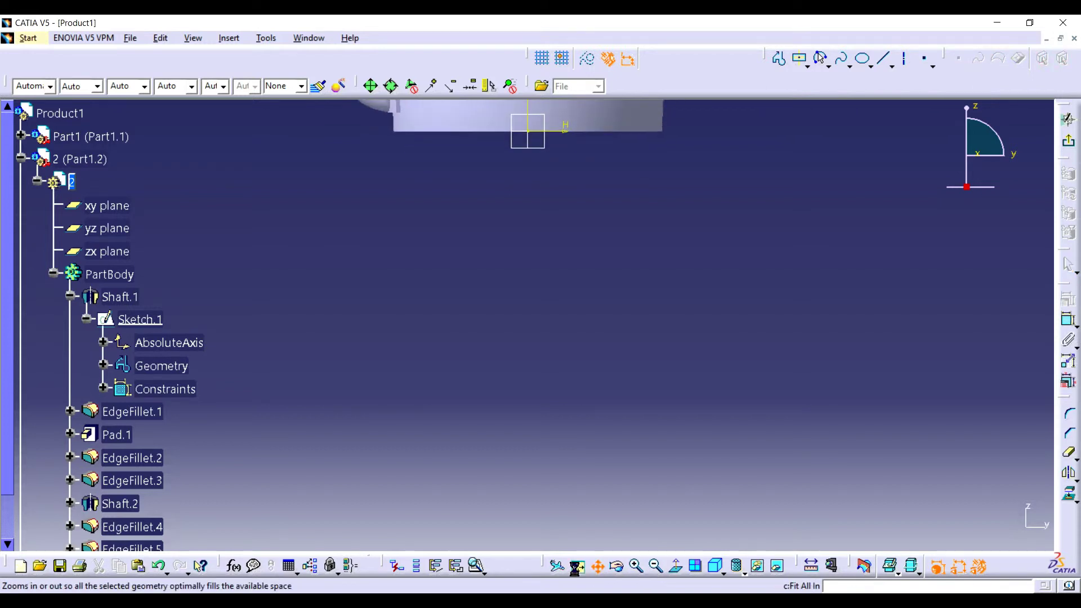
{"action": "left_click", "coordinate": [601, 570]}
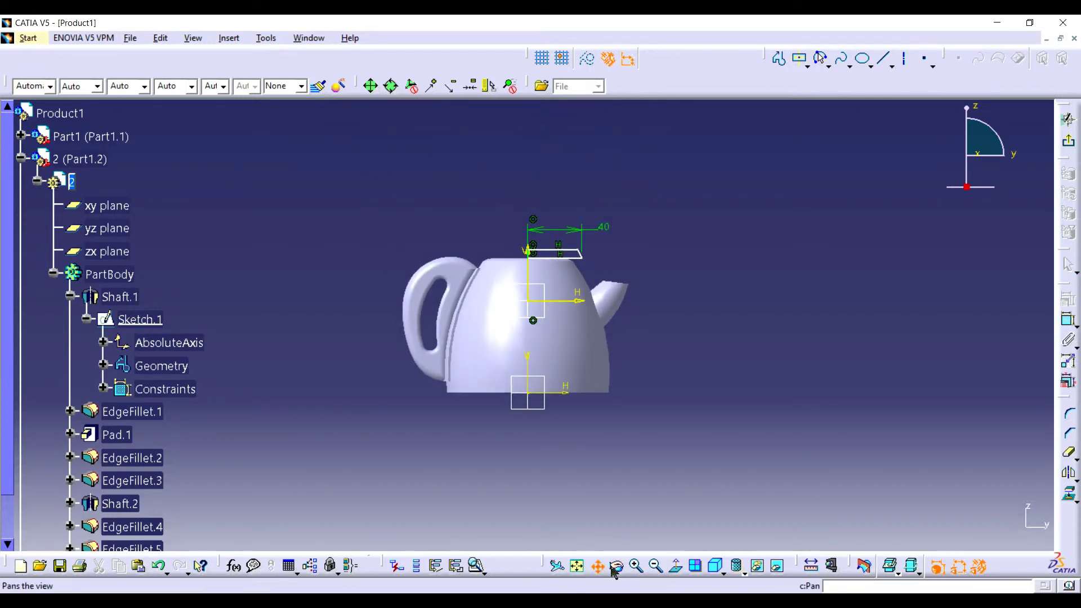
{"action": "left_click", "coordinate": [642, 567]}
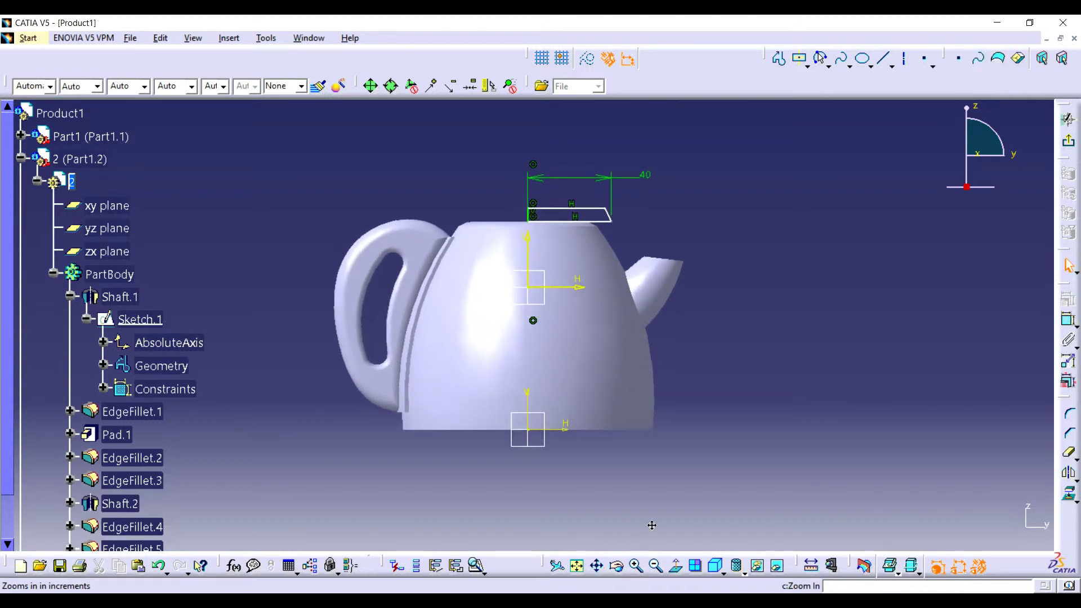
{"action": "left_click_drag", "start_coordinate": [651, 405], "coordinate": [676, 530]}
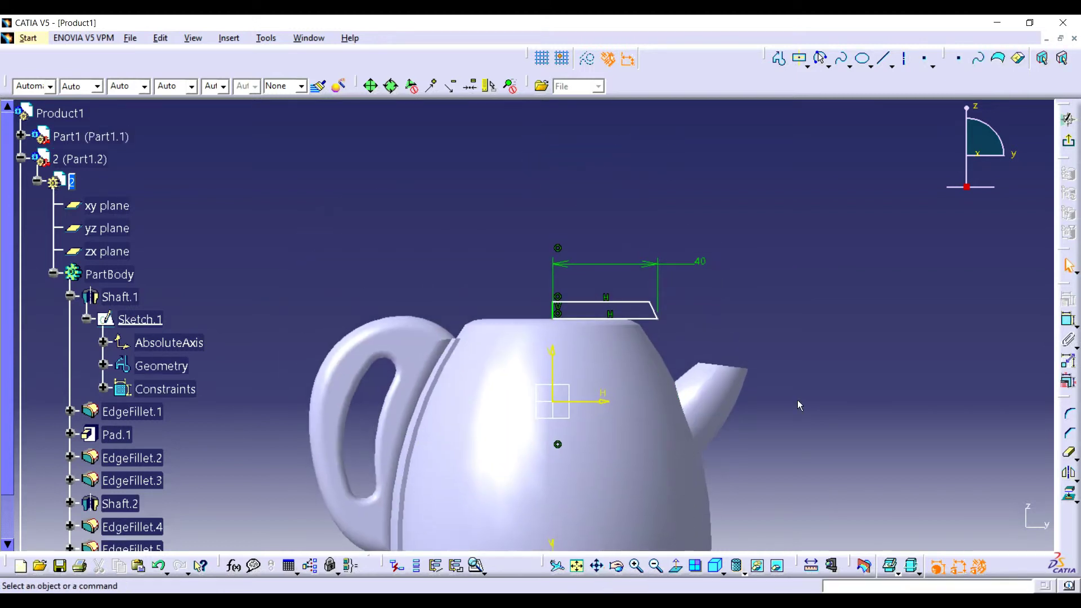
{"action": "double_click", "coordinate": [657, 264]}
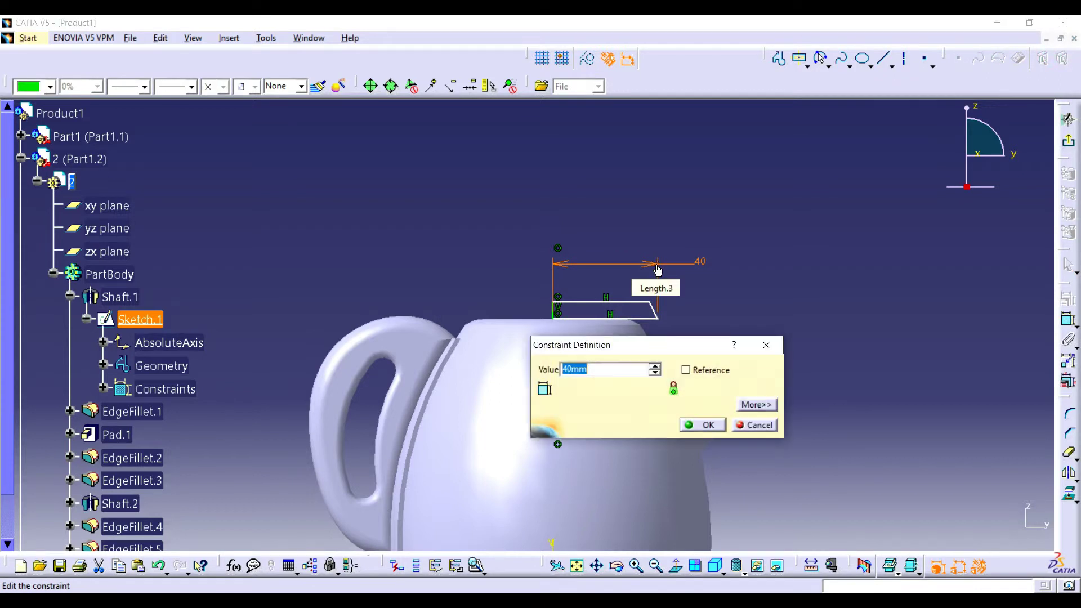
{"action": "key", "text": "Return"}
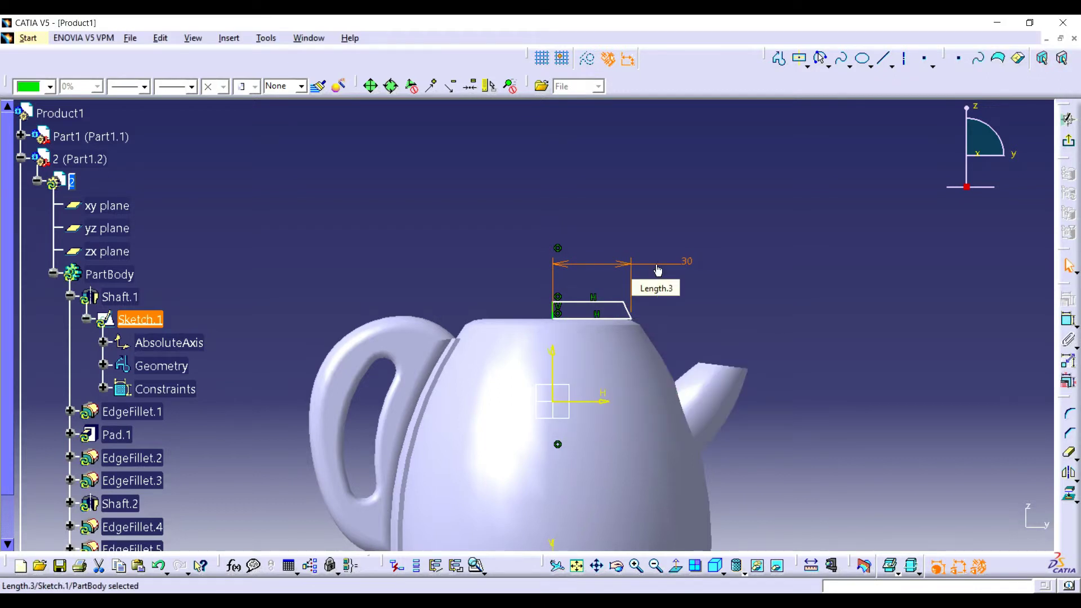
{"action": "left_click", "coordinate": [1068, 119]}
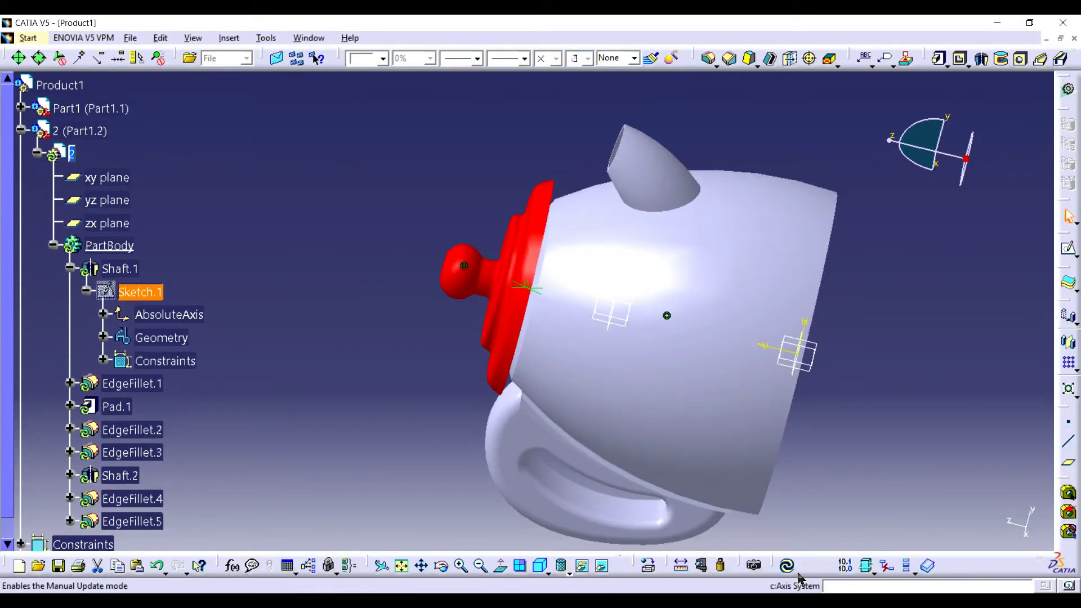
- Update the part and try redefining the failing EdgeFillet.2 with a 2 mm radius
{"action": "left_click", "coordinate": [787, 565]}
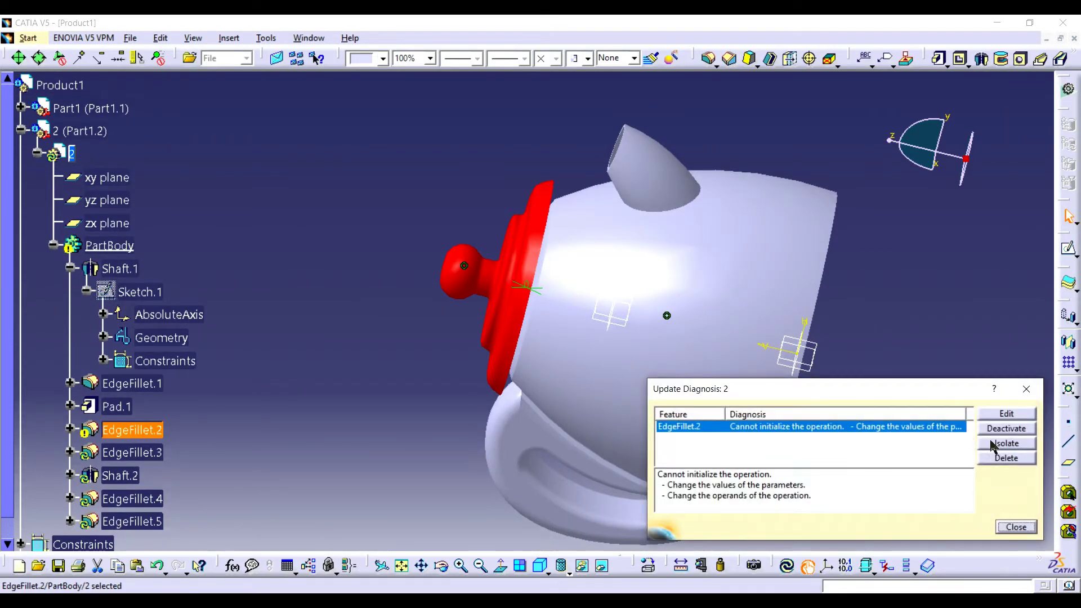
{"action": "left_click", "coordinate": [1008, 415]}
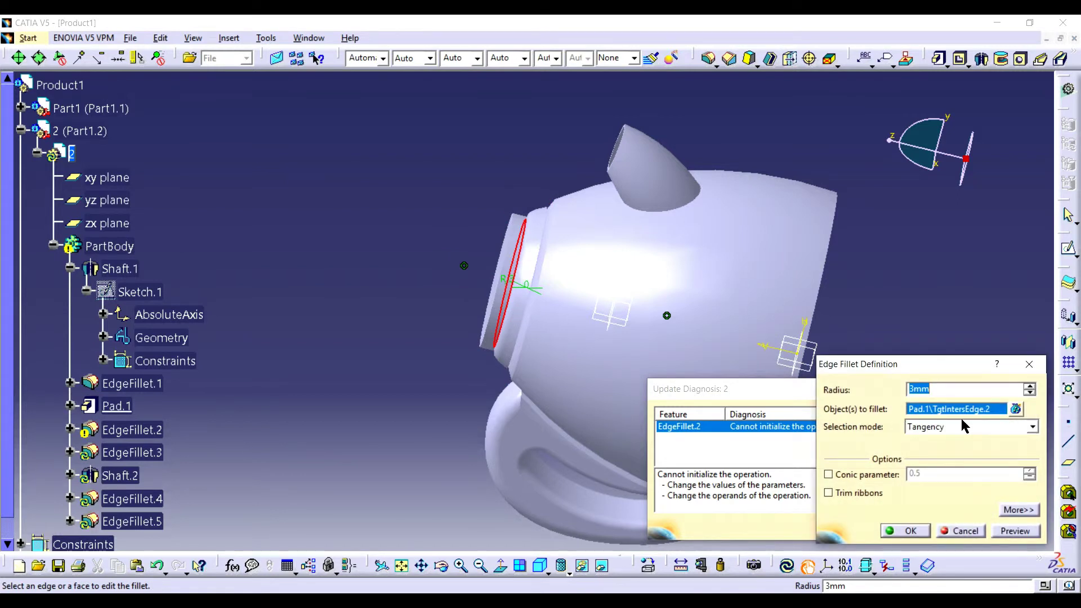
{"action": "type", "text": "2"}
{"action": "key", "text": "Return"}
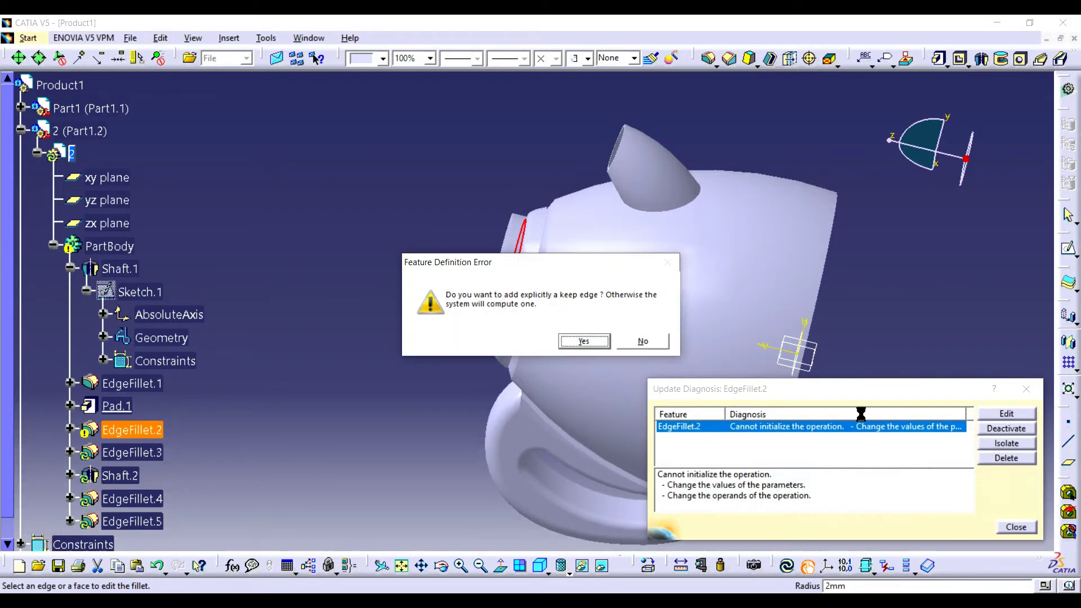
{"action": "left_click", "coordinate": [583, 341]}
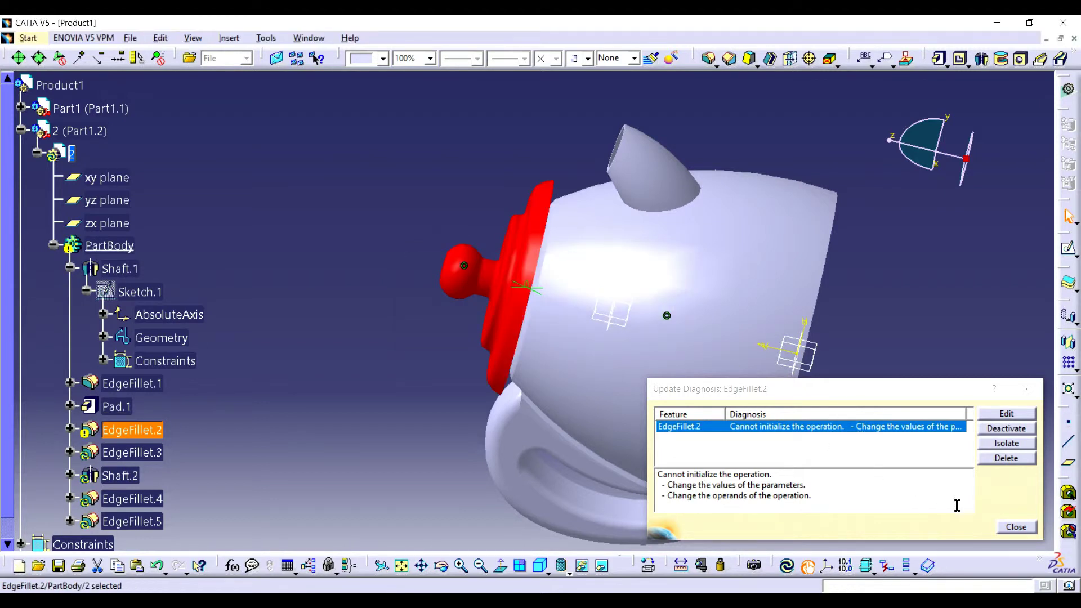
{"action": "left_click", "coordinate": [1016, 527]}
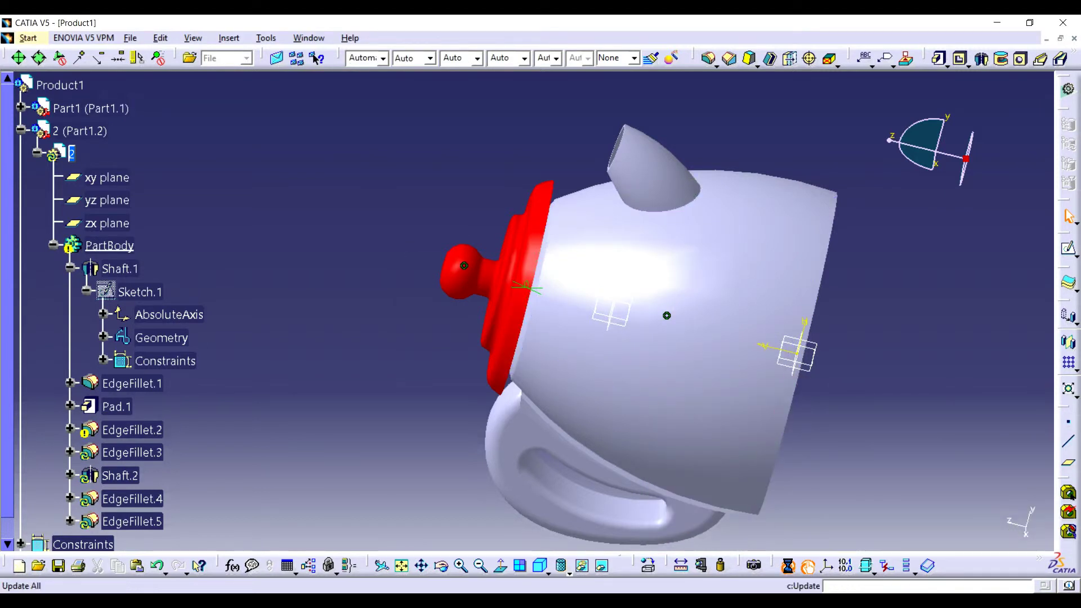
- Deactivate the failing EdgeFillet.2 and update the part again
{"action": "left_click", "coordinate": [786, 565]}
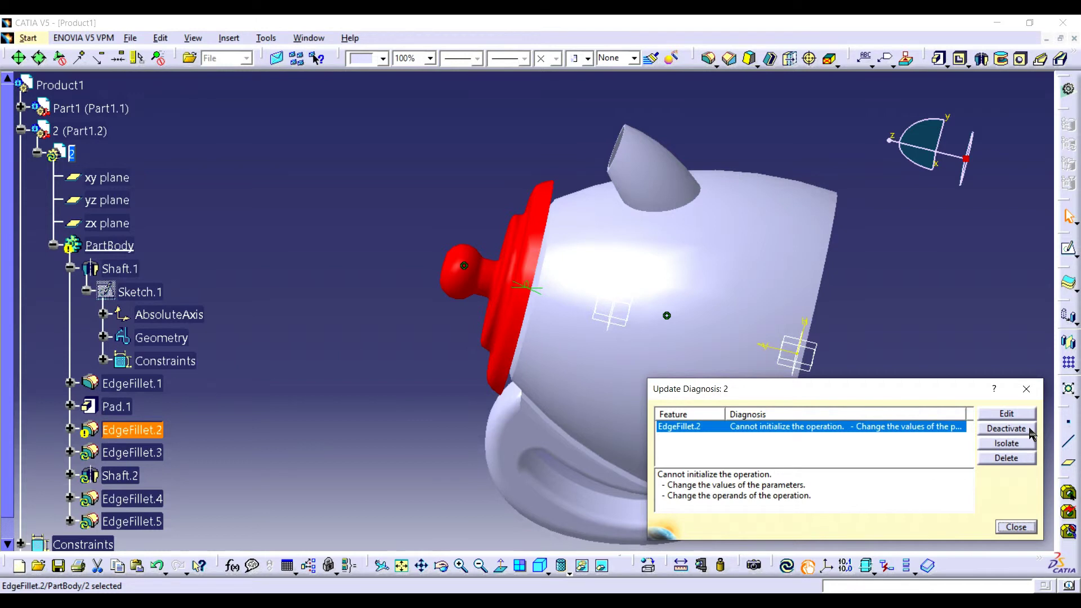
{"action": "left_click", "coordinate": [1008, 428]}
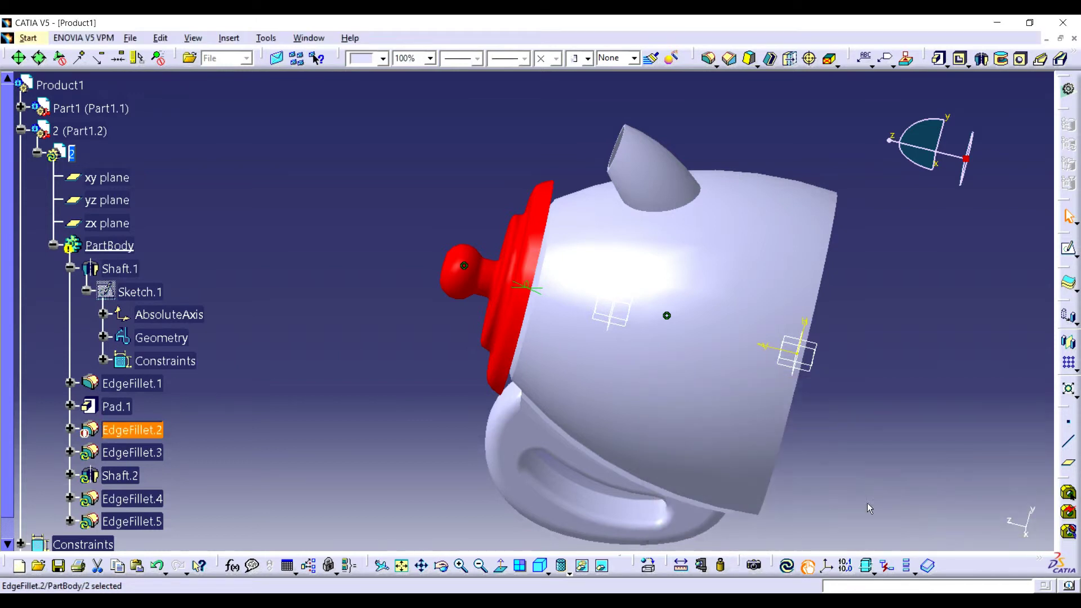
{"action": "left_click", "coordinate": [786, 565]}
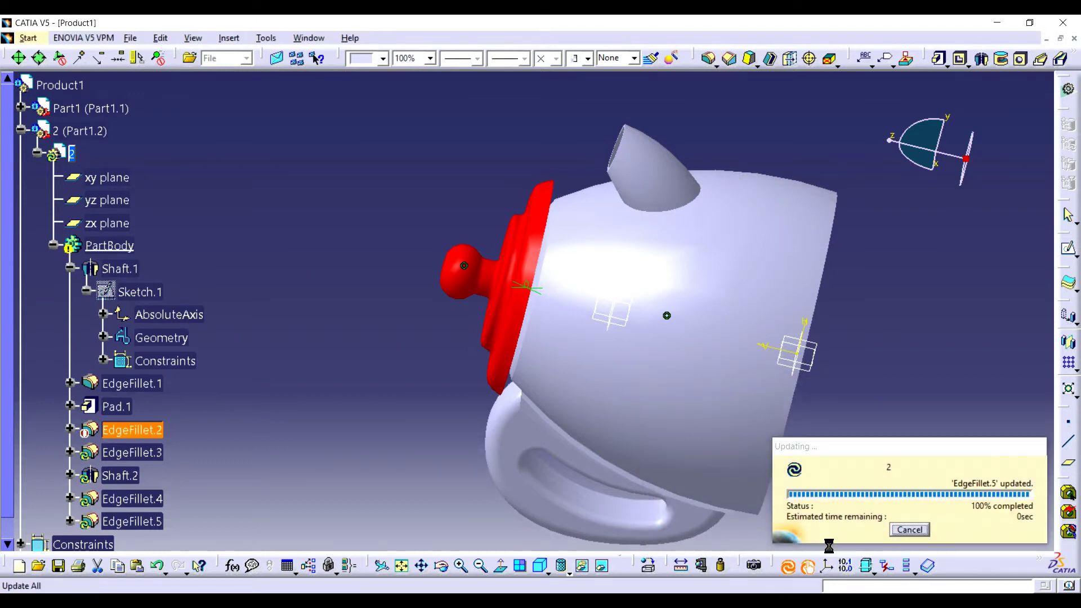
{"action": "left_click", "coordinate": [384, 390]}
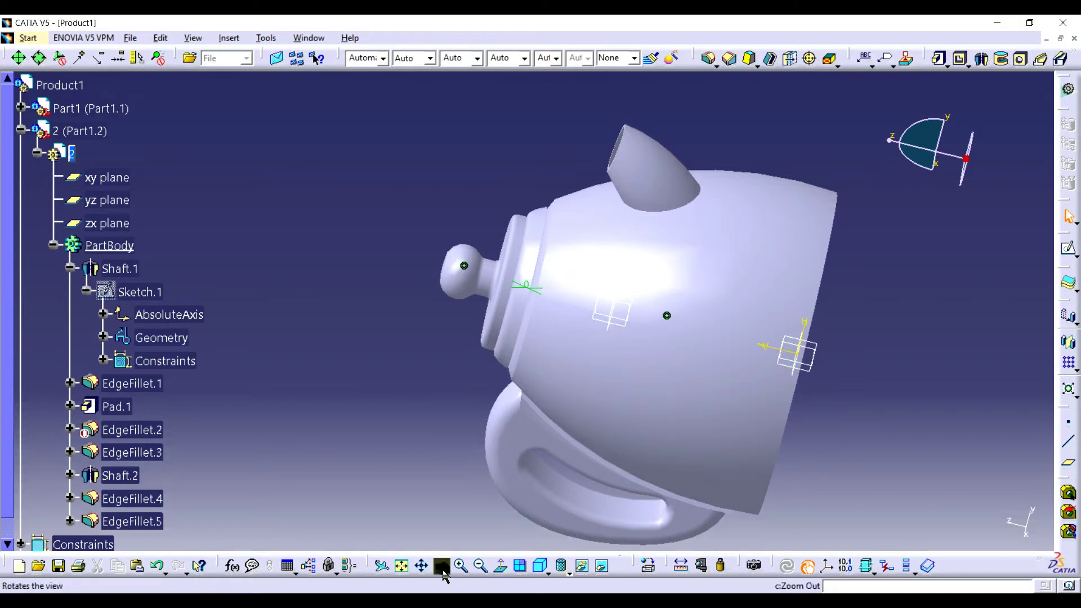
- Collapse the 2 (Part1.2) branch and rotate the teapot to an upright front view
{"action": "left_click", "coordinate": [443, 570]}
{"action": "left_click_drag", "start_coordinate": [652, 222], "coordinate": [572, 210]}
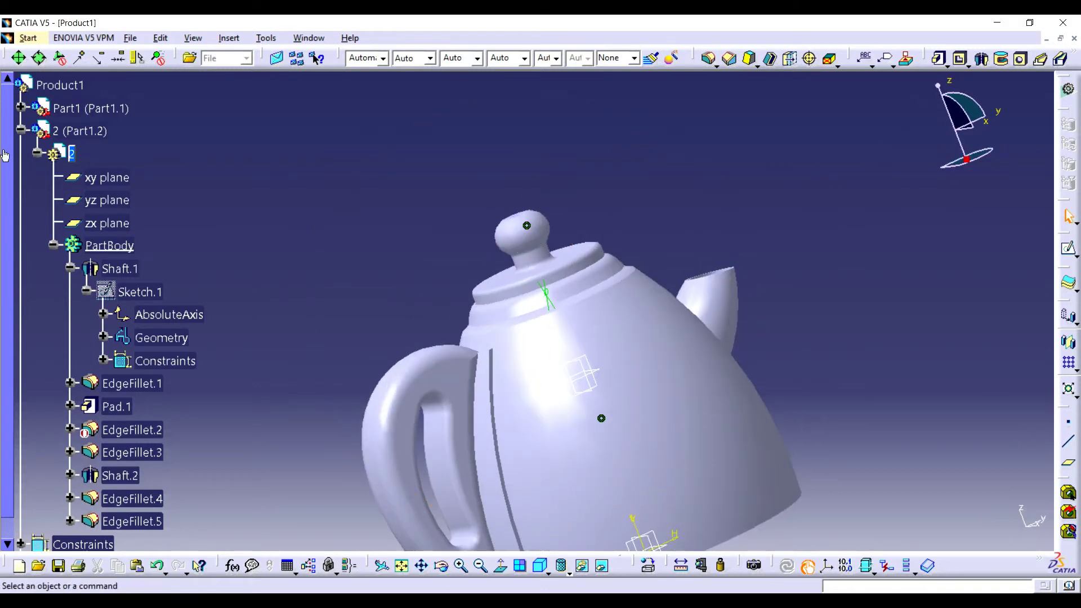
{"action": "left_click", "coordinate": [21, 129]}
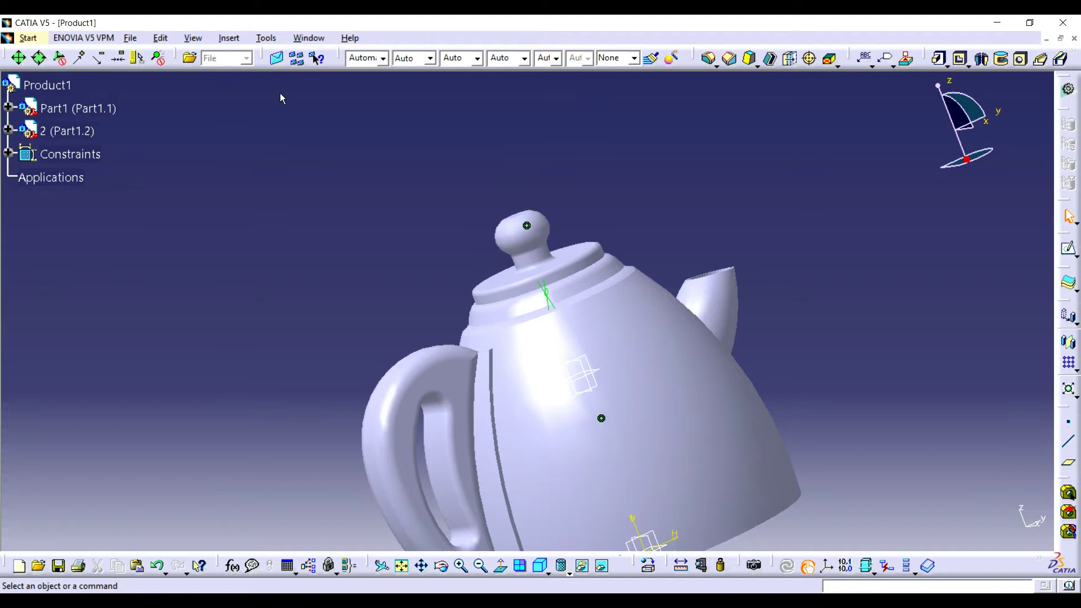
{"action": "left_click", "coordinate": [480, 566]}
{"action": "left_click", "coordinate": [441, 566]}
{"action": "left_click_drag", "start_coordinate": [667, 421], "coordinate": [591, 434]}
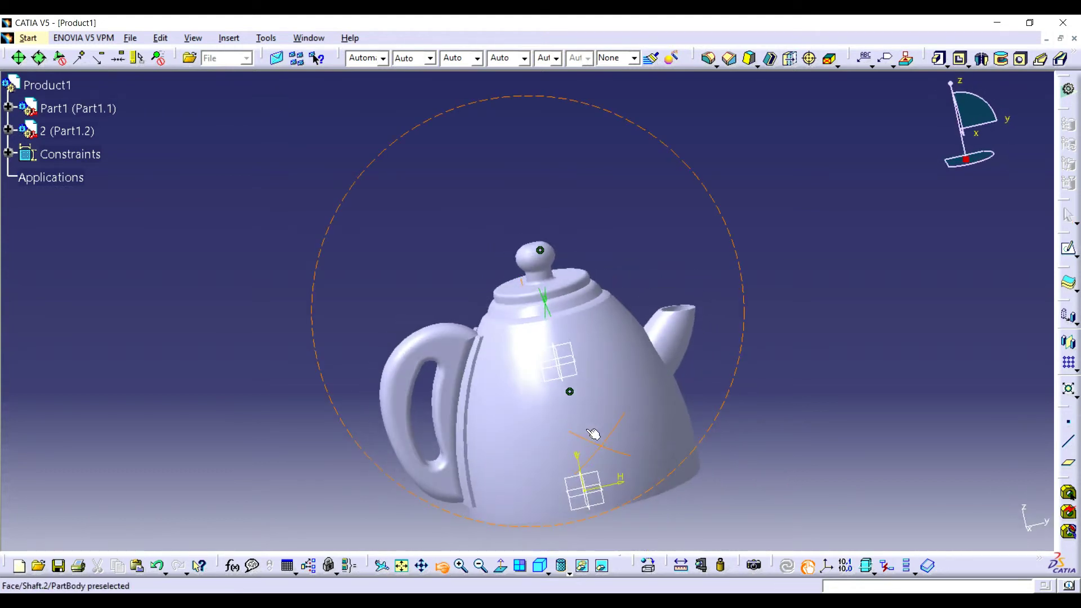
{"action": "left_click_drag", "start_coordinate": [433, 448], "coordinate": [402, 353]}
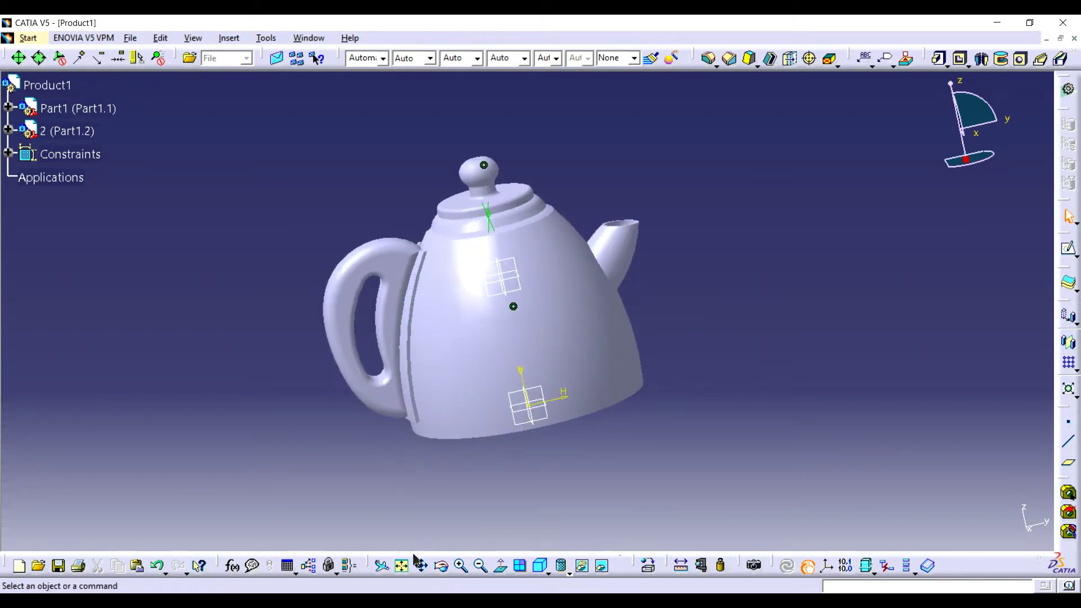
{"action": "left_click", "coordinate": [443, 565]}
{"action": "mouse_move", "coordinate": [563, 271]}
{"action": "left_mouse_down"}
{"action": "mouse_move", "coordinate": [760, 298]}
{"action": "mouse_move", "coordinate": [417, 248]}
{"action": "left_mouse_up"}
- Expand Part1 down to Body.3 and open the handle's EdgeFillet.1 for editing
{"action": "left_click", "coordinate": [417, 248]}
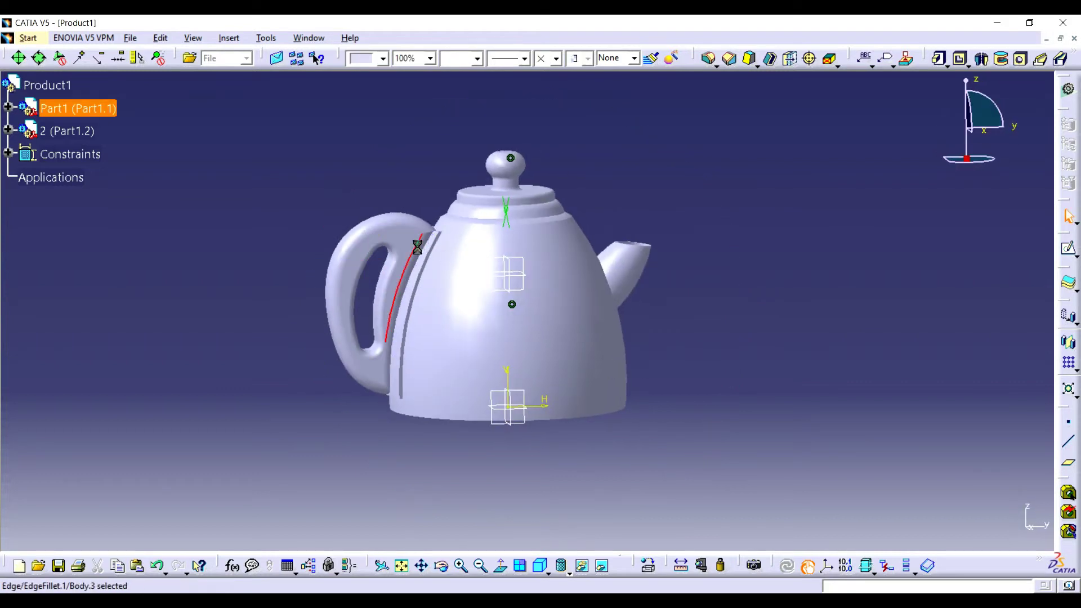
{"action": "left_click", "coordinate": [427, 232]}
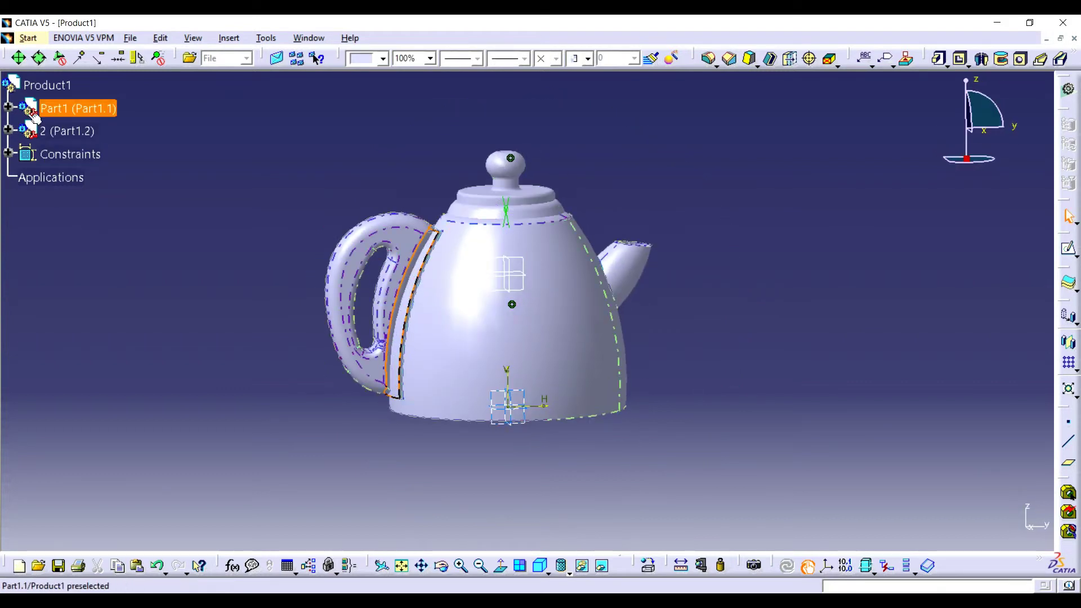
{"action": "left_click", "coordinate": [8, 107]}
{"action": "left_click", "coordinate": [23, 131]}
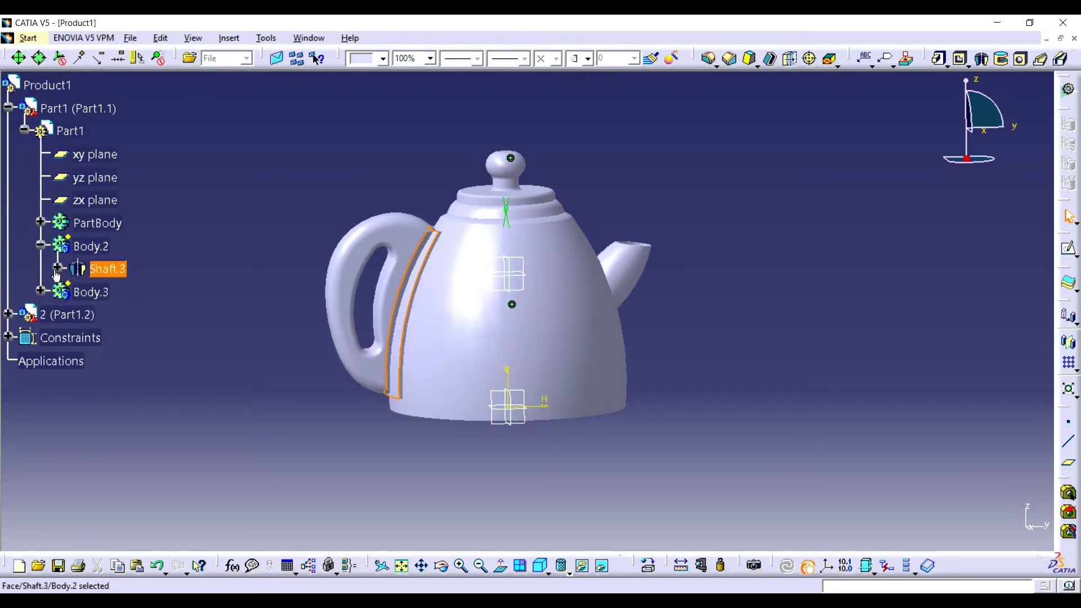
{"action": "left_click", "coordinate": [57, 268]}
{"action": "left_click", "coordinate": [74, 291]}
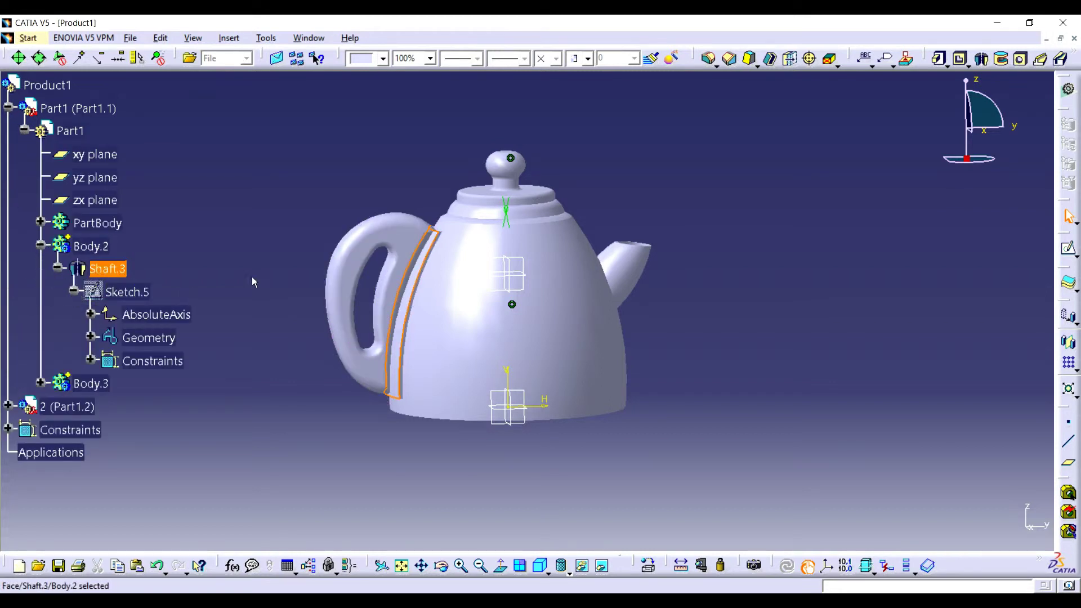
{"action": "left_click", "coordinate": [398, 241]}
{"action": "left_click", "coordinate": [40, 382]}
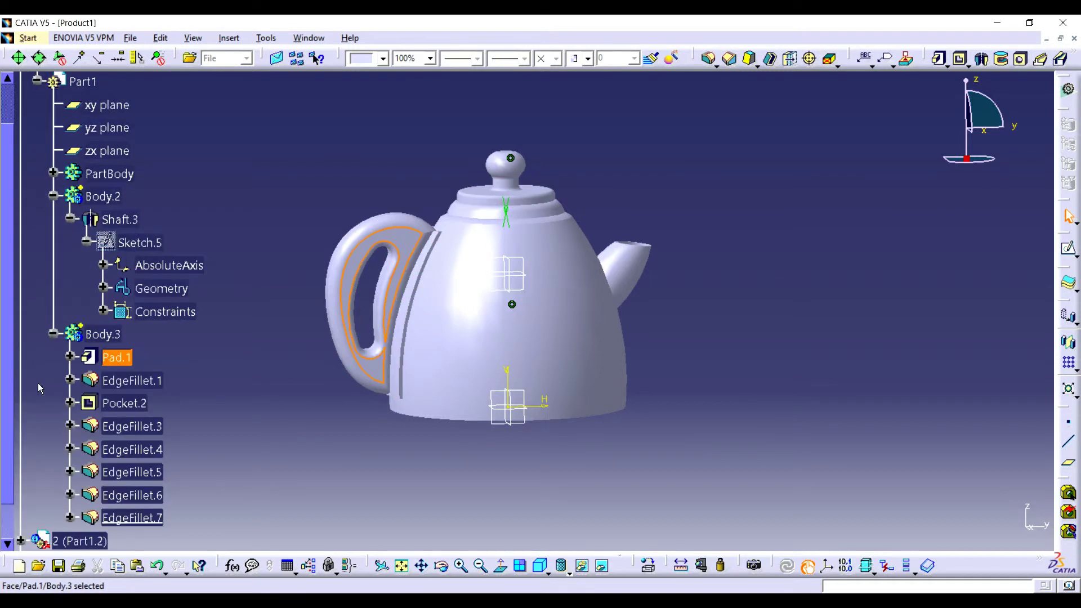
{"action": "left_click", "coordinate": [125, 380]}
{"action": "left_click", "coordinate": [120, 379]}
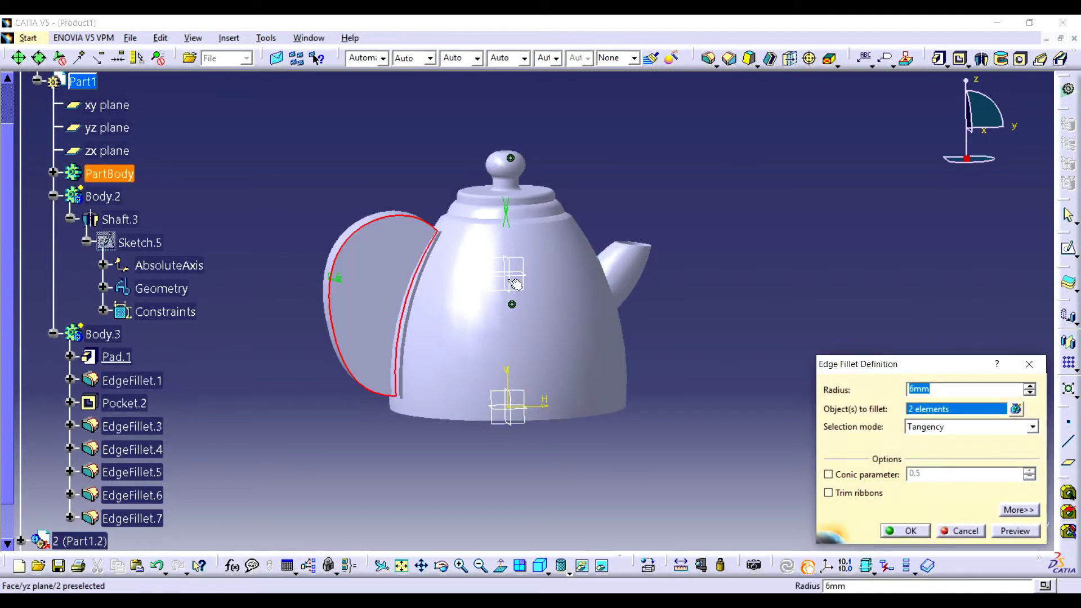
- Abandon the EdgeFillet.1 edit after its error and delete the fillet
{"action": "left_click", "coordinate": [429, 247]}
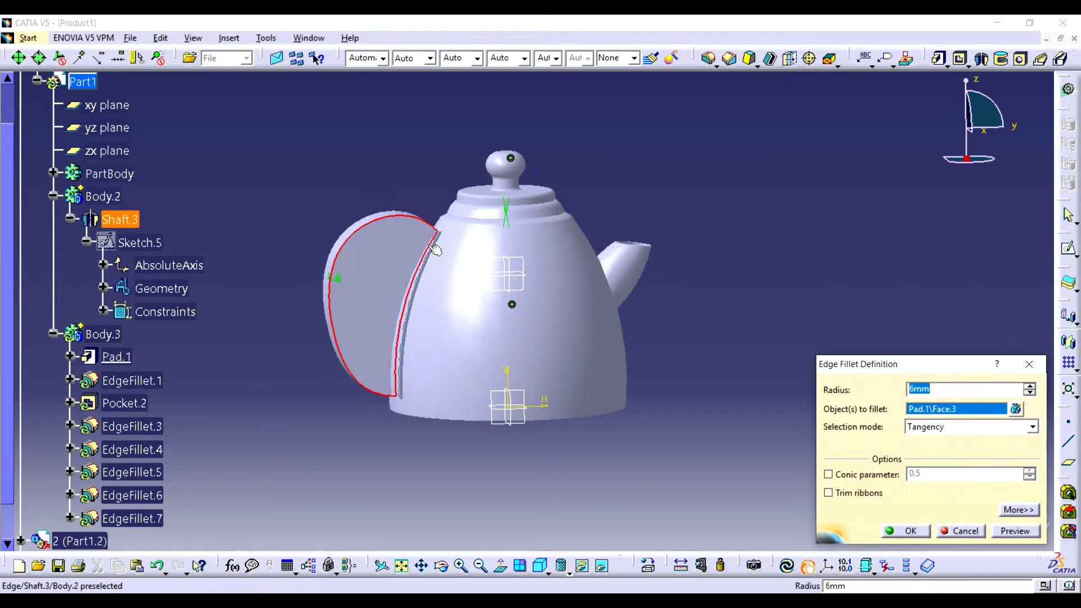
{"action": "left_click", "coordinate": [435, 249]}
{"action": "key", "text": "Return"}
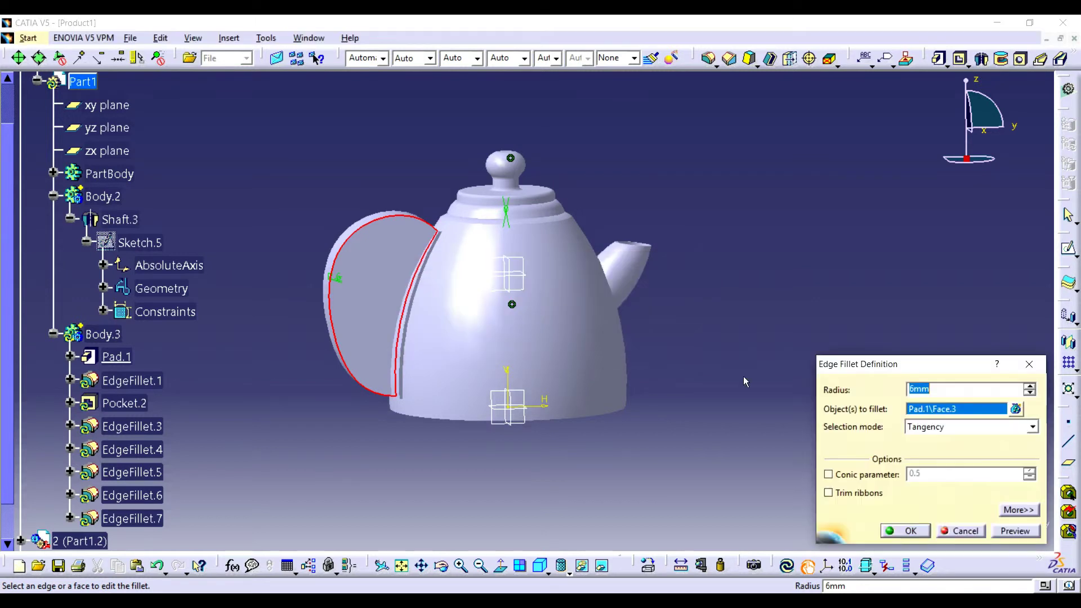
{"action": "left_click", "coordinate": [1029, 364]}
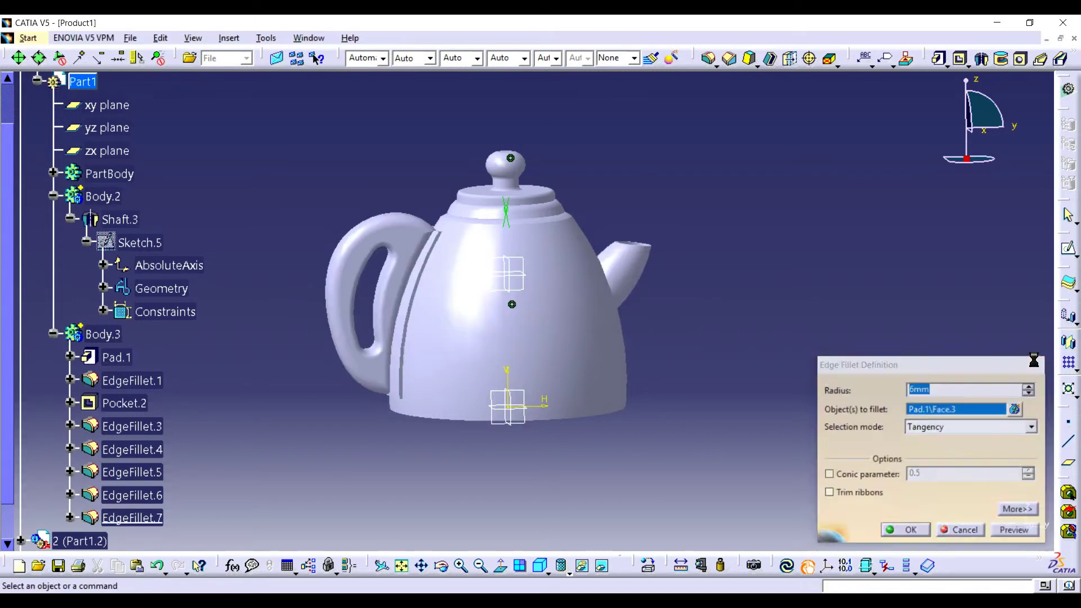
{"action": "left_click", "coordinate": [136, 386]}
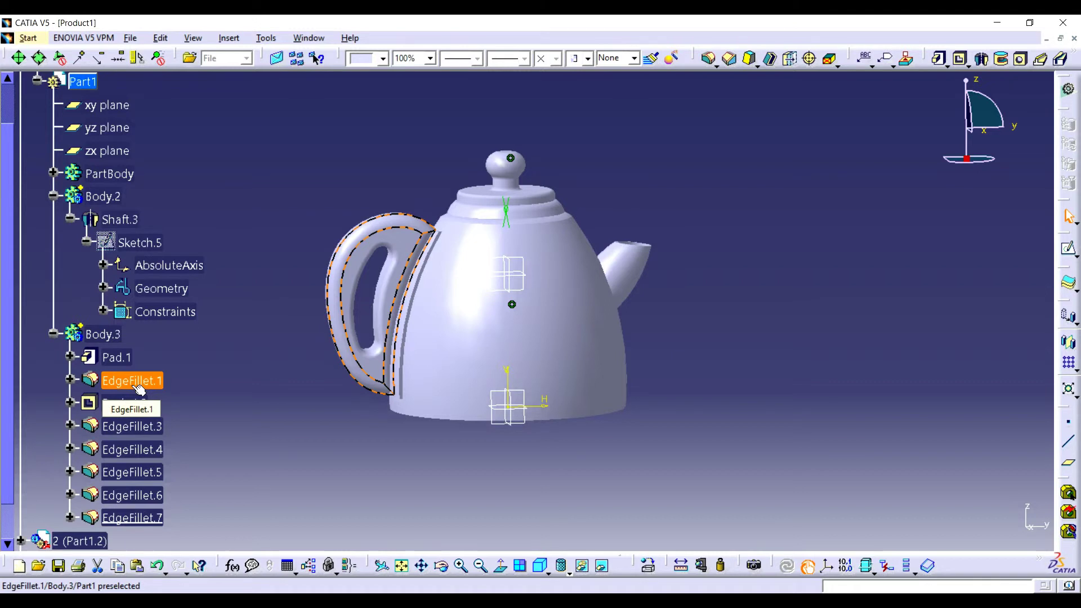
{"action": "key", "text": "Delete"}
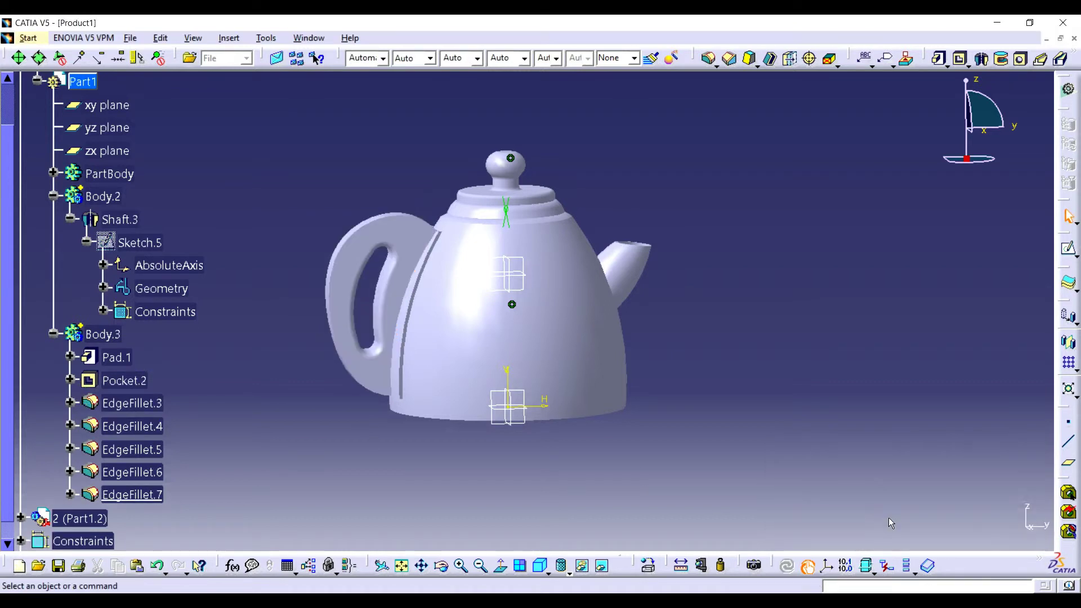
- Fillet the handle edge with a 3 mm radius as EdgeFillet.8 and update the part
{"action": "left_click", "coordinate": [709, 58]}
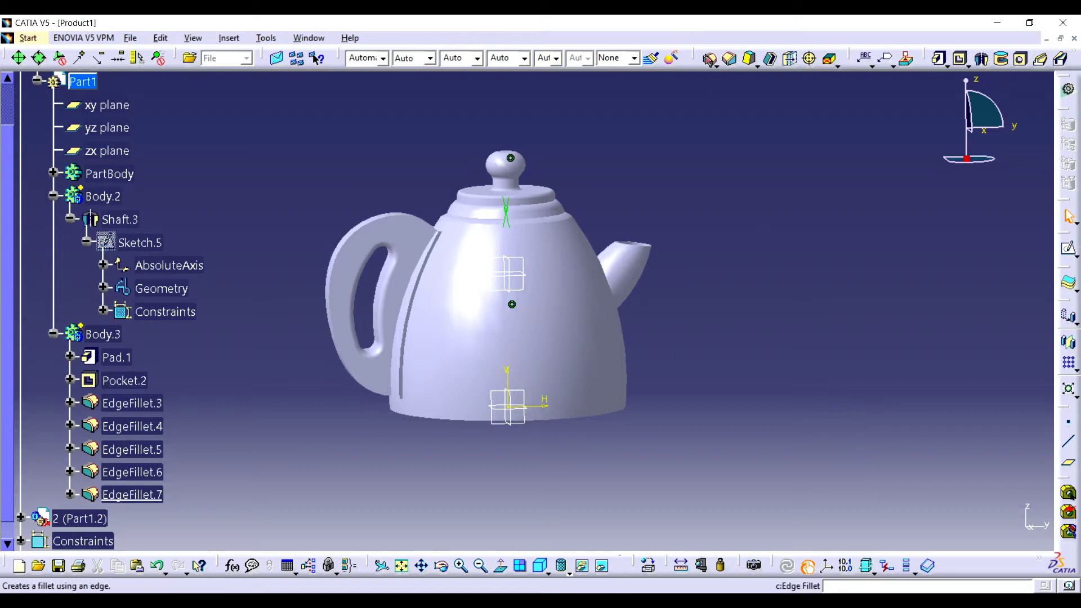
{"action": "left_click", "coordinate": [415, 216]}
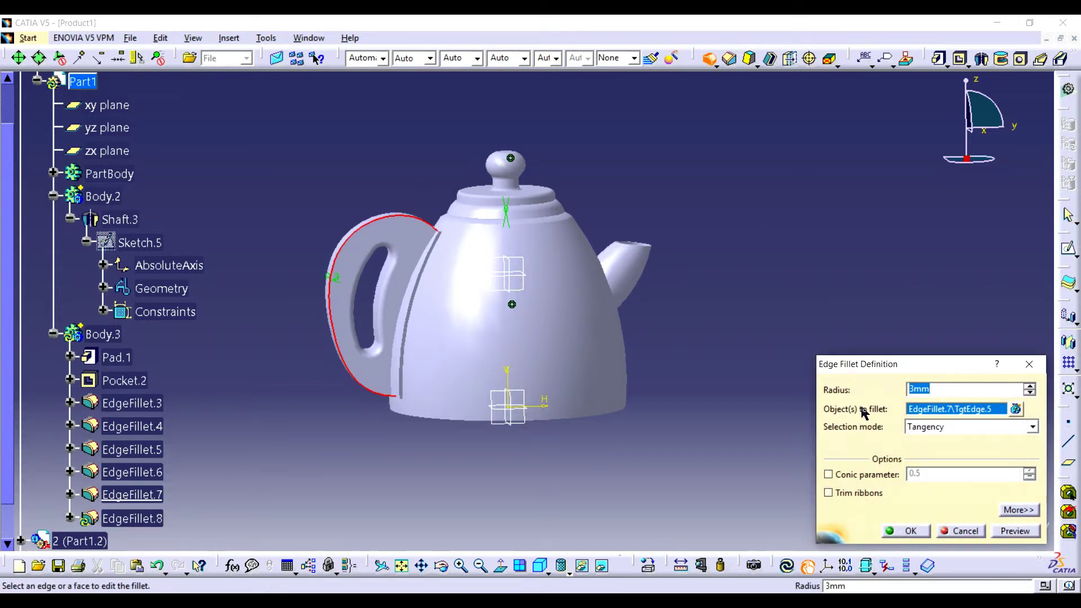
{"action": "key", "text": "Return"}
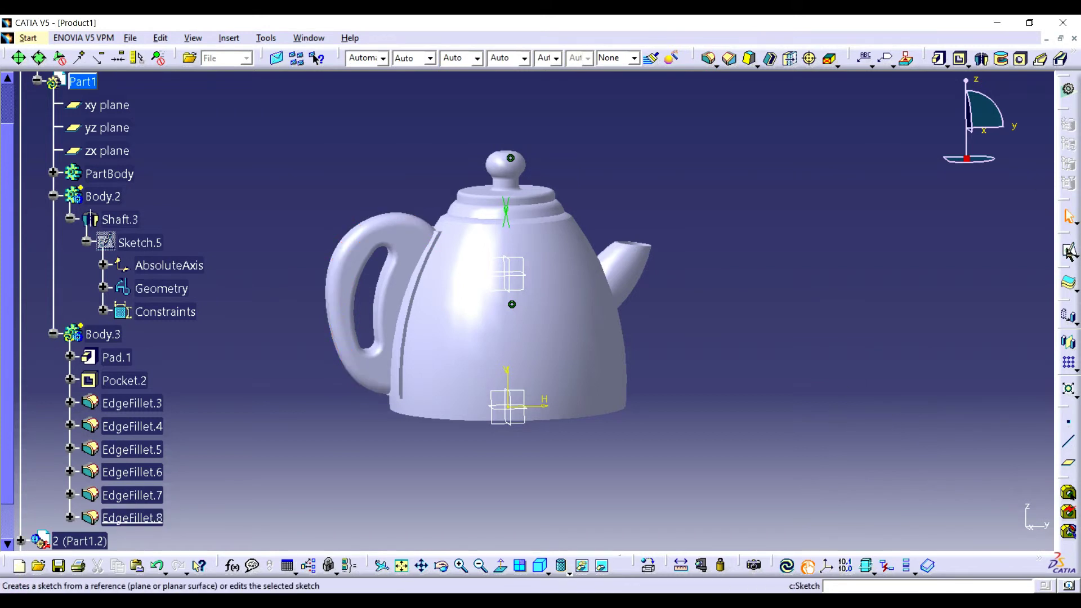
{"action": "left_click", "coordinate": [786, 565]}
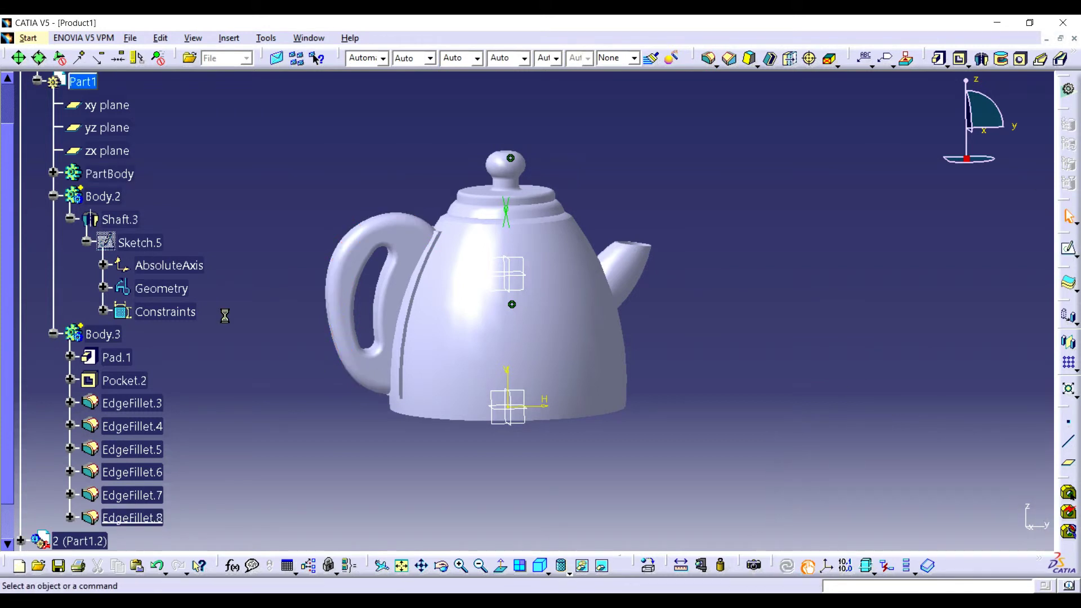
{"action": "scroll", "coordinate": [12, 107], "scroll_direction": "up", "scroll_amount": 2}
- Insert bottom.CATPart into Product1 and rename its conflicting part number to 3
{"action": "double_click", "coordinate": [25, 87]}
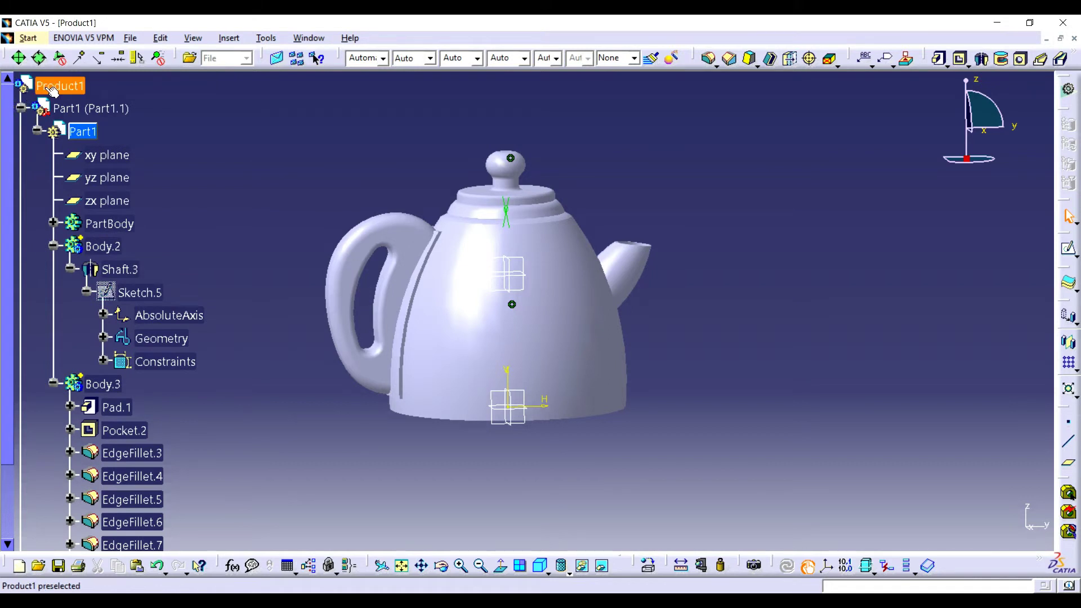
{"action": "left_click", "coordinate": [21, 107]}
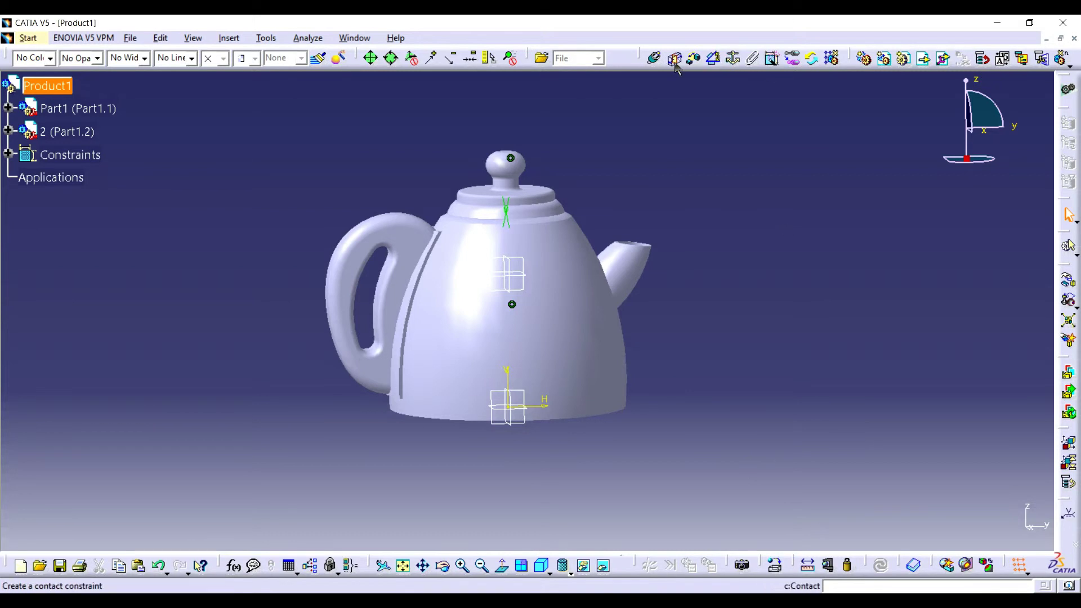
{"action": "left_click", "coordinate": [918, 61]}
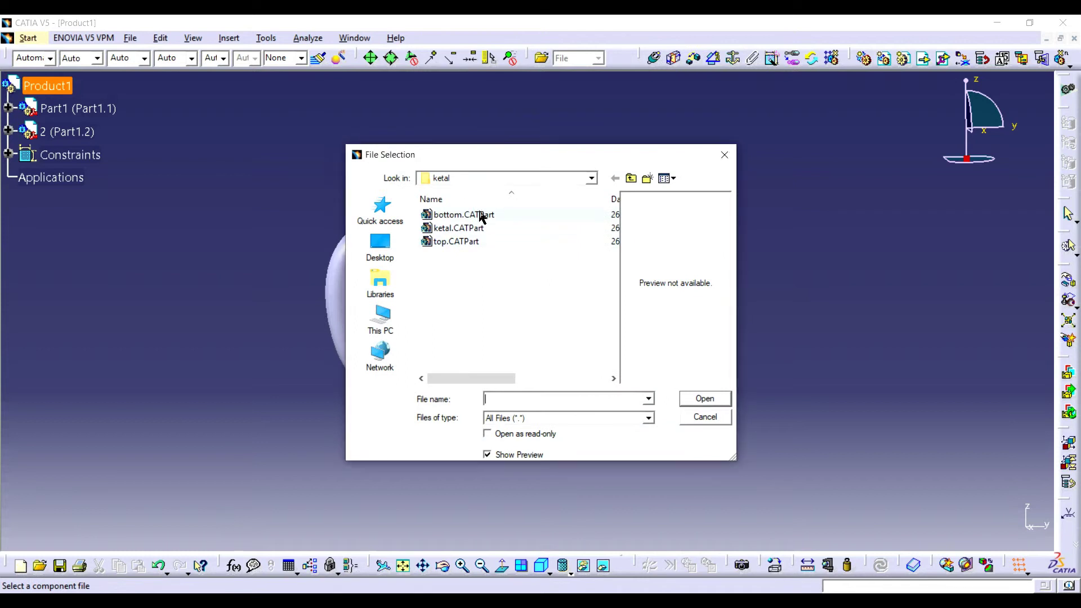
{"action": "left_click", "coordinate": [482, 215]}
{"action": "left_click", "coordinate": [687, 403]}
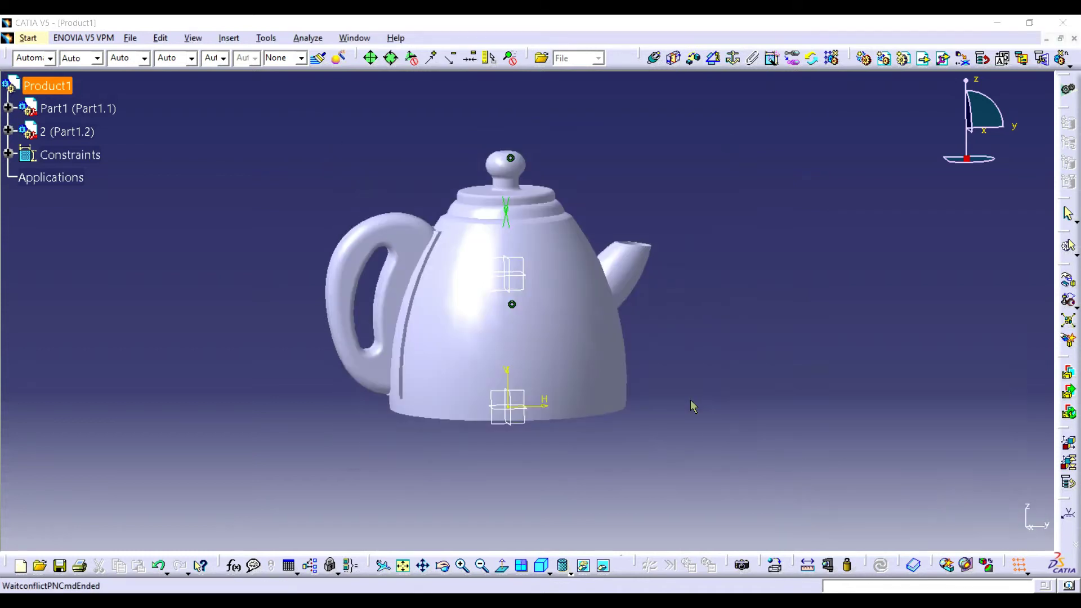
{"action": "left_click", "coordinate": [970, 359]}
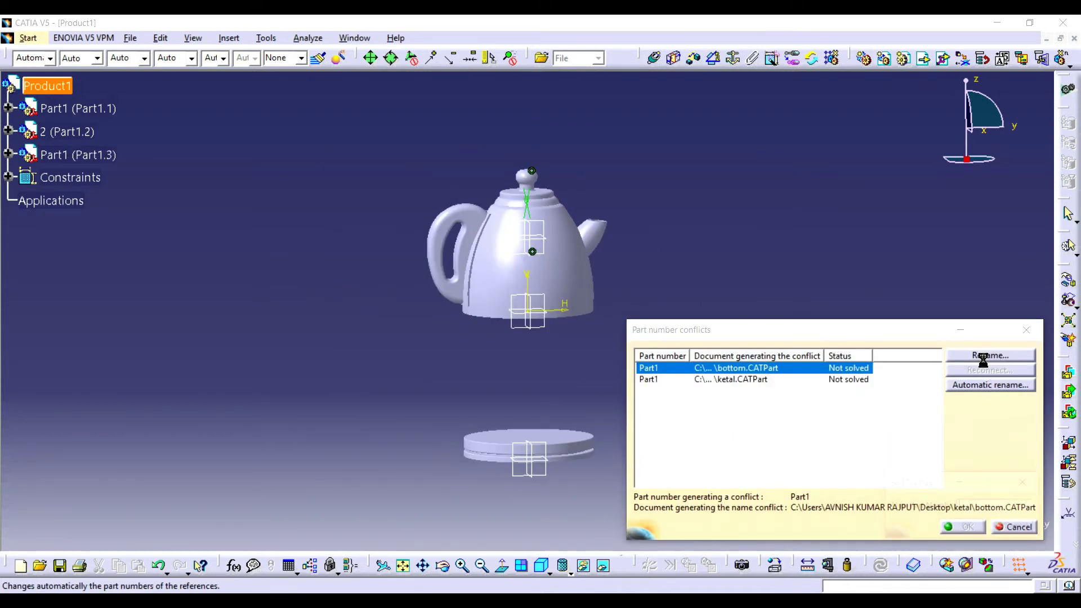
{"action": "type", "text": "3"}
{"action": "key", "text": "Return"}
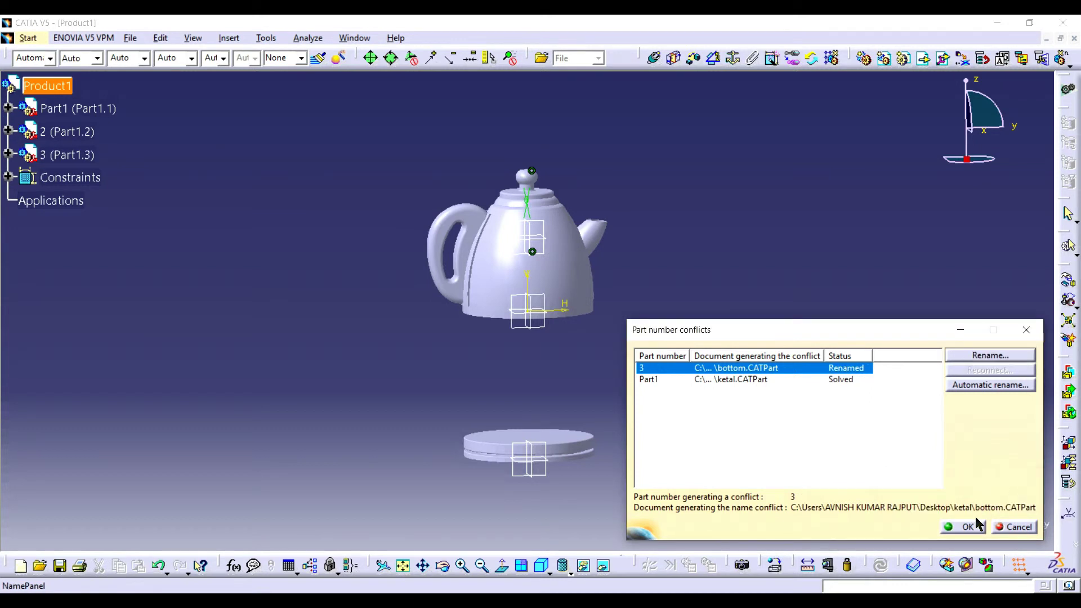
{"action": "left_click", "coordinate": [976, 525]}
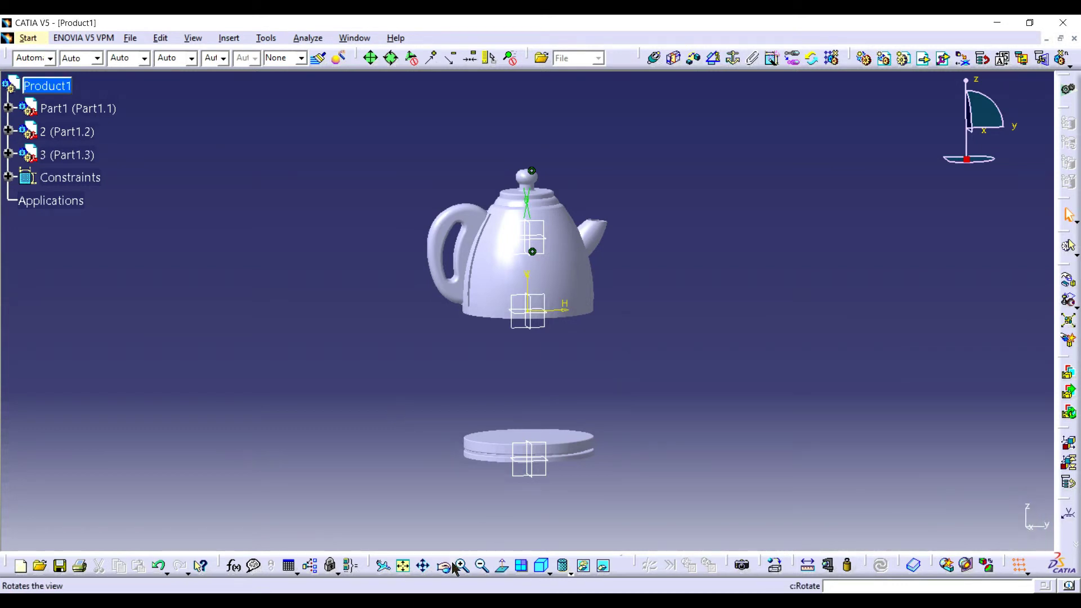
- Constrain the base flush to the body's bottom with a 0 offset and update
{"action": "left_click", "coordinate": [456, 566]}
{"action": "left_click_drag", "start_coordinate": [530, 310], "coordinate": [662, 140]}
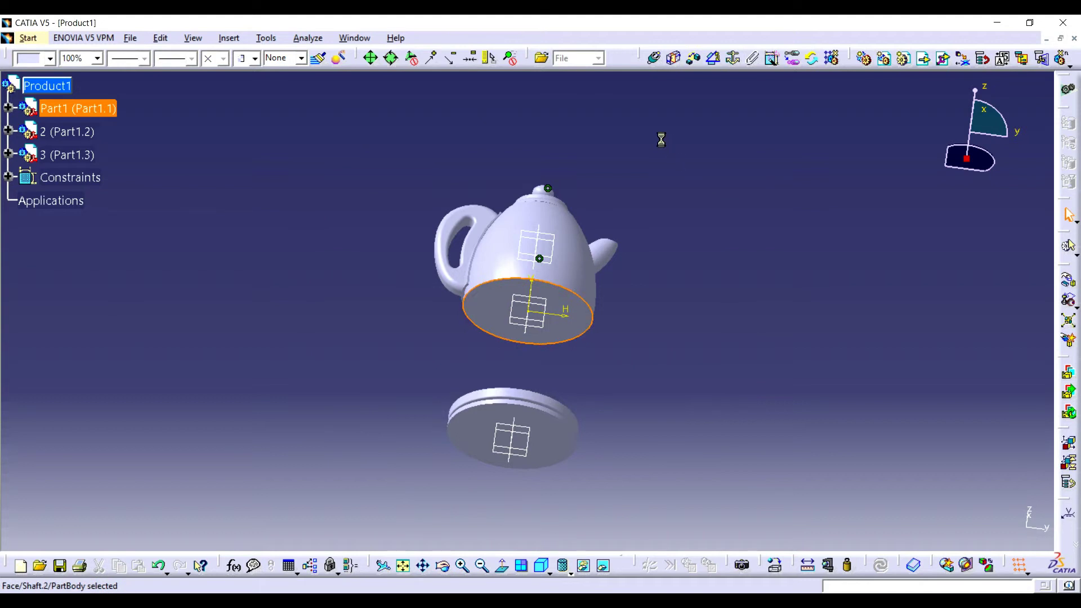
{"action": "left_click", "coordinate": [695, 61]}
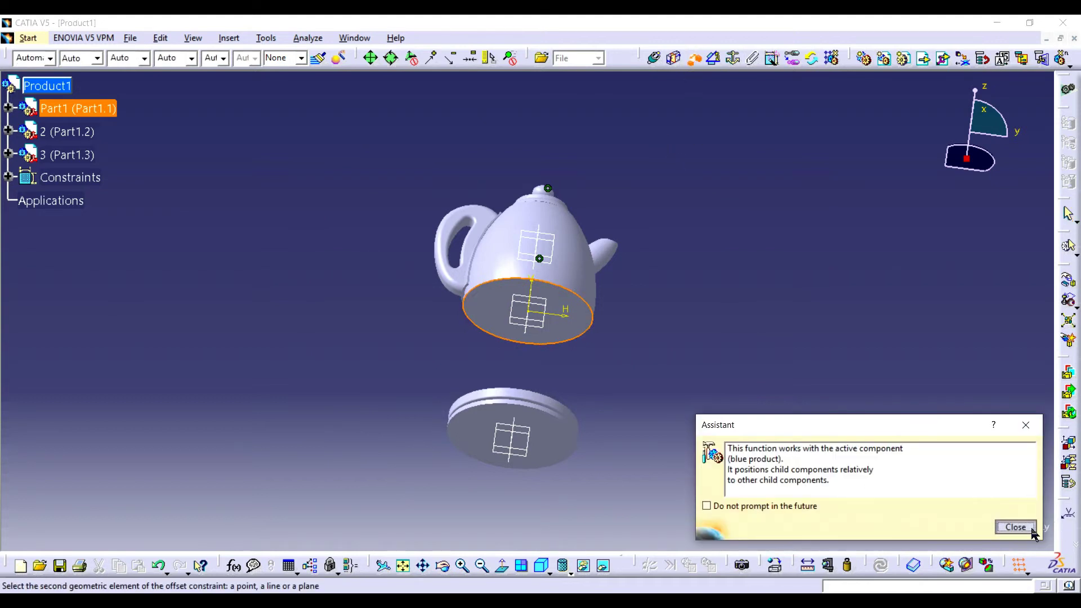
{"action": "left_click", "coordinate": [1008, 526]}
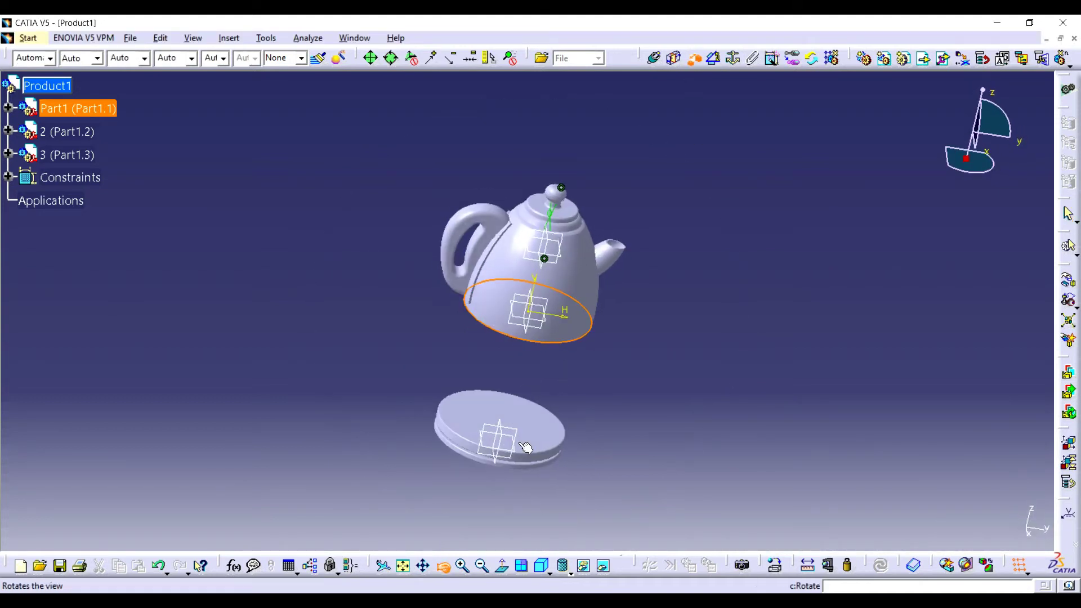
{"action": "left_click", "coordinate": [542, 420]}
{"action": "type", "text": "0"}
{"action": "key", "text": "Return"}
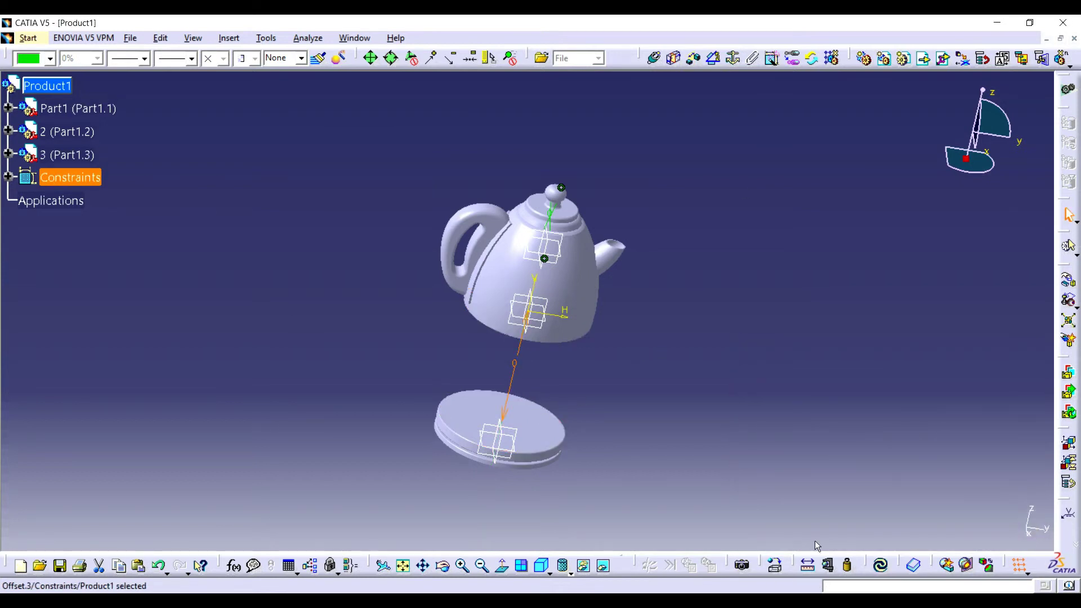
{"action": "left_click", "coordinate": [878, 565]}
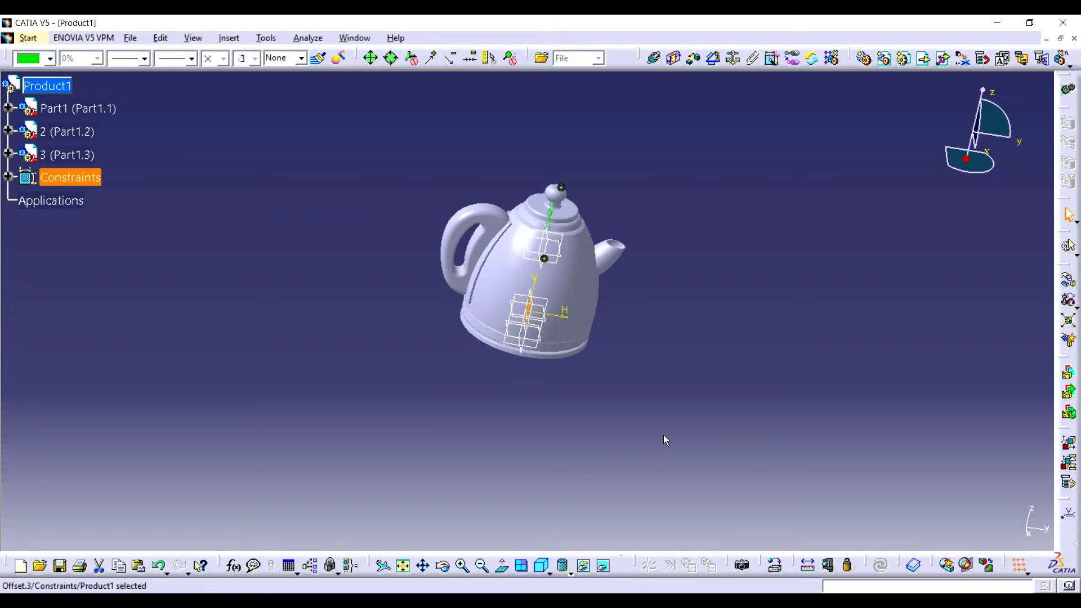
{"action": "mouse_move", "coordinate": [569, 300]}
{"action": "middle_mouse_down"}
{"action": "mouse_move", "coordinate": [423, 206]}
{"action": "mouse_move", "coordinate": [557, 273]}
{"action": "mouse_move", "coordinate": [608, 193]}
{"action": "mouse_move", "coordinate": [562, 251]}
{"action": "middle_mouse_up"}
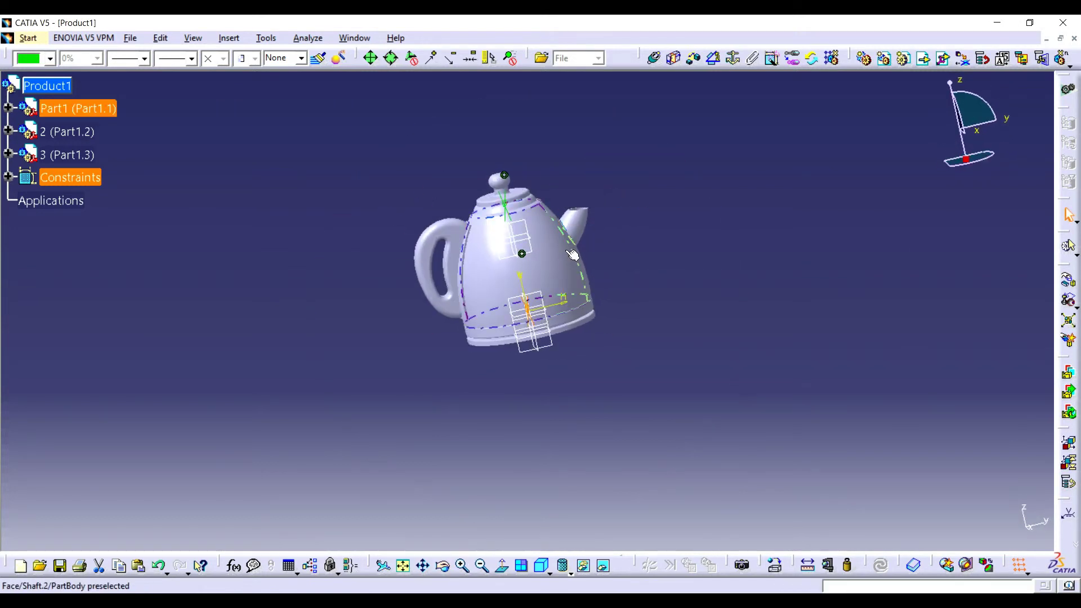
- Apply the Metal > Steel material to the teapot body
{"action": "left_click", "coordinate": [774, 564]}
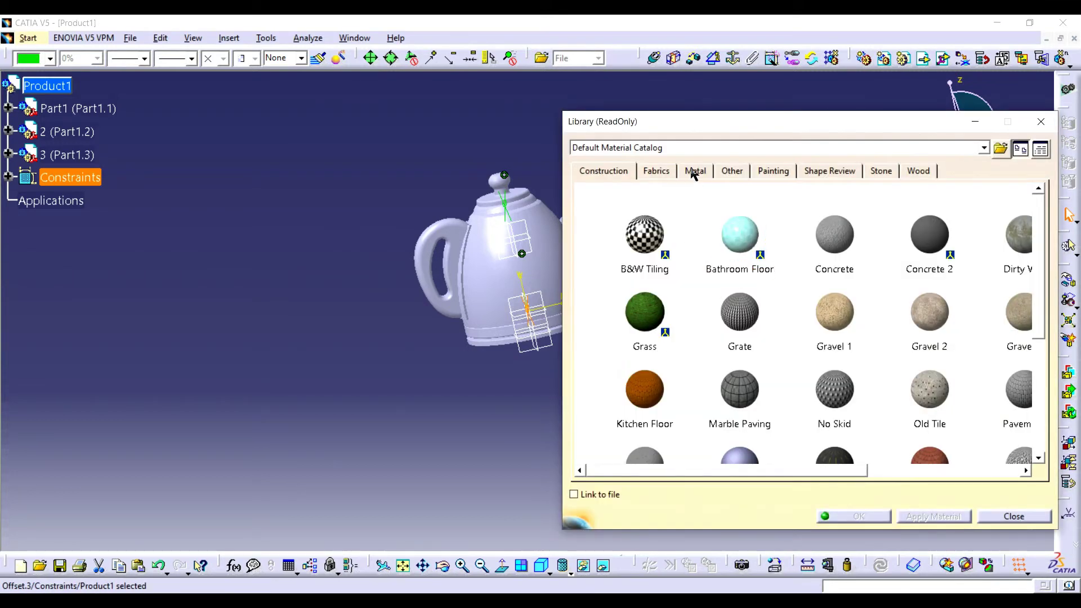
{"action": "left_click", "coordinate": [690, 172]}
{"action": "left_click", "coordinate": [910, 409]}
{"action": "left_click", "coordinate": [664, 329]}
{"action": "scroll", "coordinate": [638, 409], "scroll_direction": "down", "scroll_amount": 1}
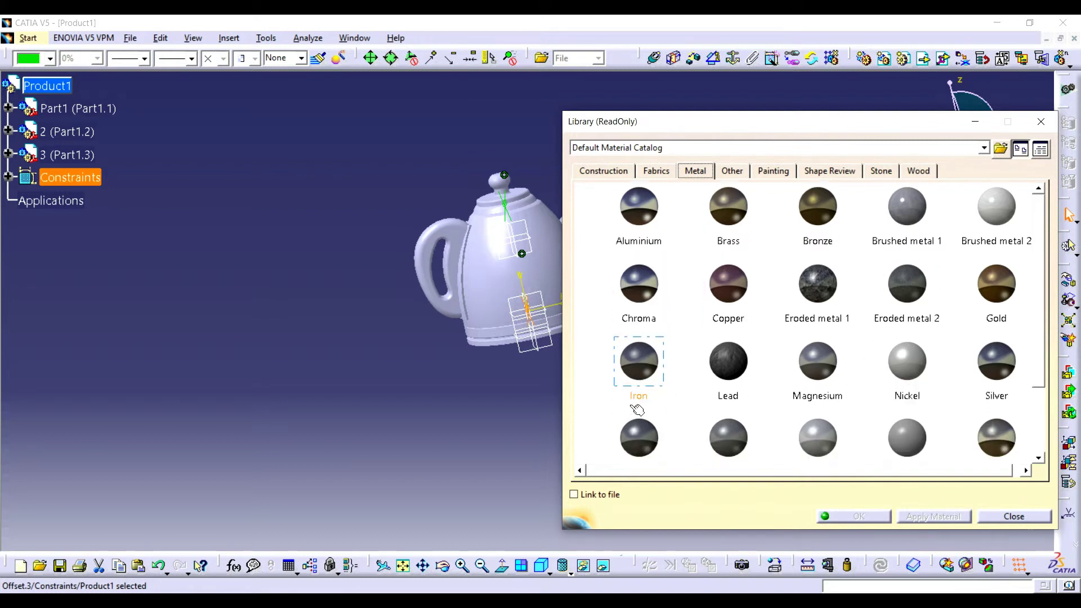
{"action": "scroll", "coordinate": [638, 409], "scroll_direction": "down", "scroll_amount": 1}
{"action": "left_click", "coordinate": [645, 429]}
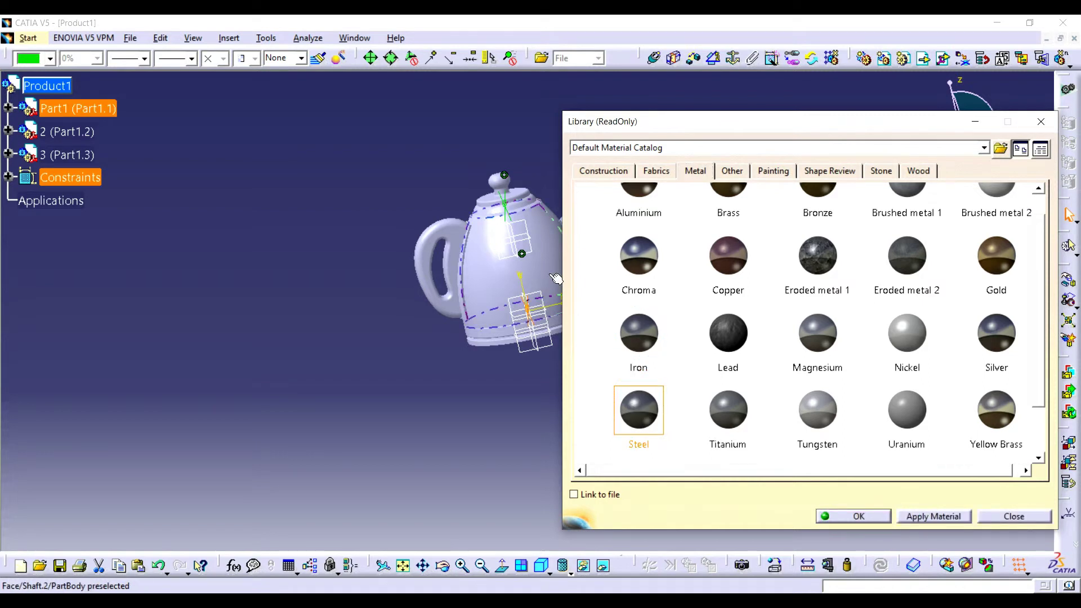
{"action": "left_click", "coordinate": [933, 516]}
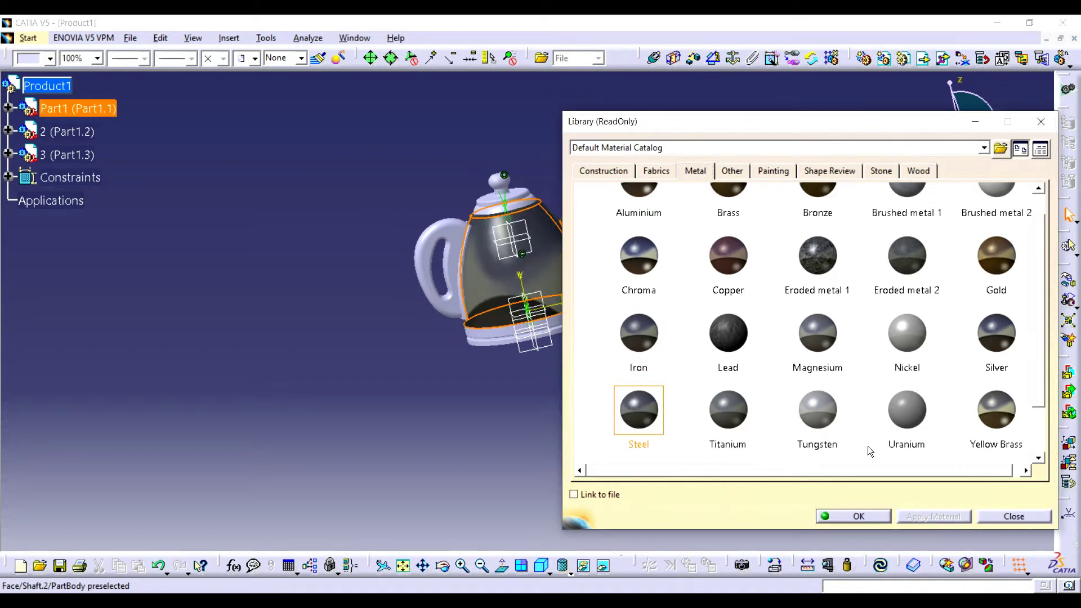
- Apply the Painting > Aluminium Grey material to the teapot handle
{"action": "left_click", "coordinate": [727, 171]}
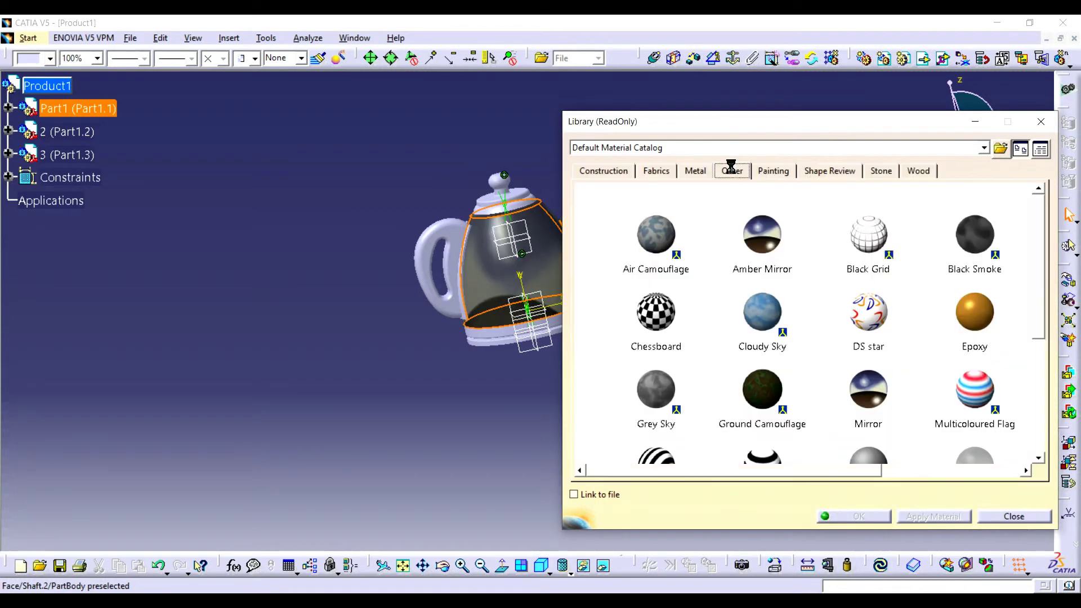
{"action": "left_click", "coordinate": [769, 171]}
{"action": "left_click", "coordinate": [756, 243]}
{"action": "left_click_drag", "start_coordinate": [483, 245], "coordinate": [465, 315]}
{"action": "left_click", "coordinate": [932, 516]}
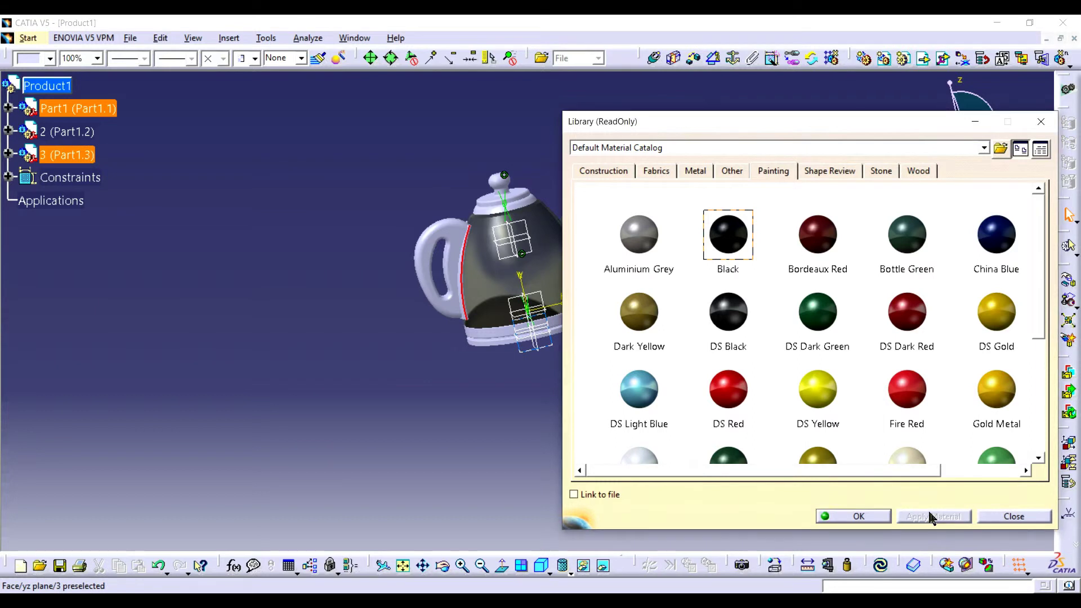
{"action": "left_click", "coordinate": [997, 232]}
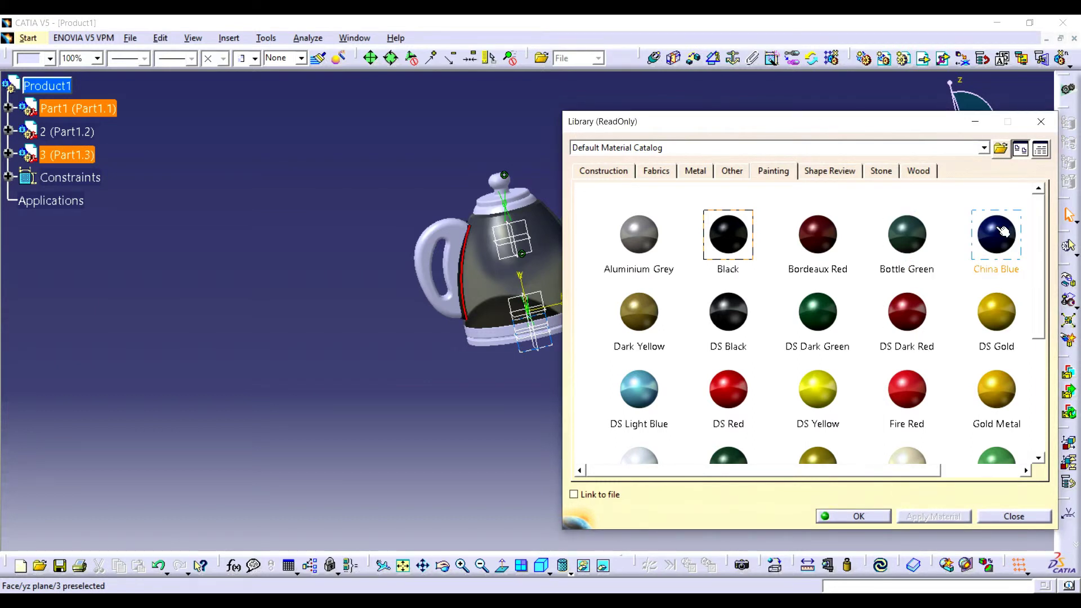
{"action": "left_click_drag", "start_coordinate": [639, 234], "coordinate": [480, 255]}
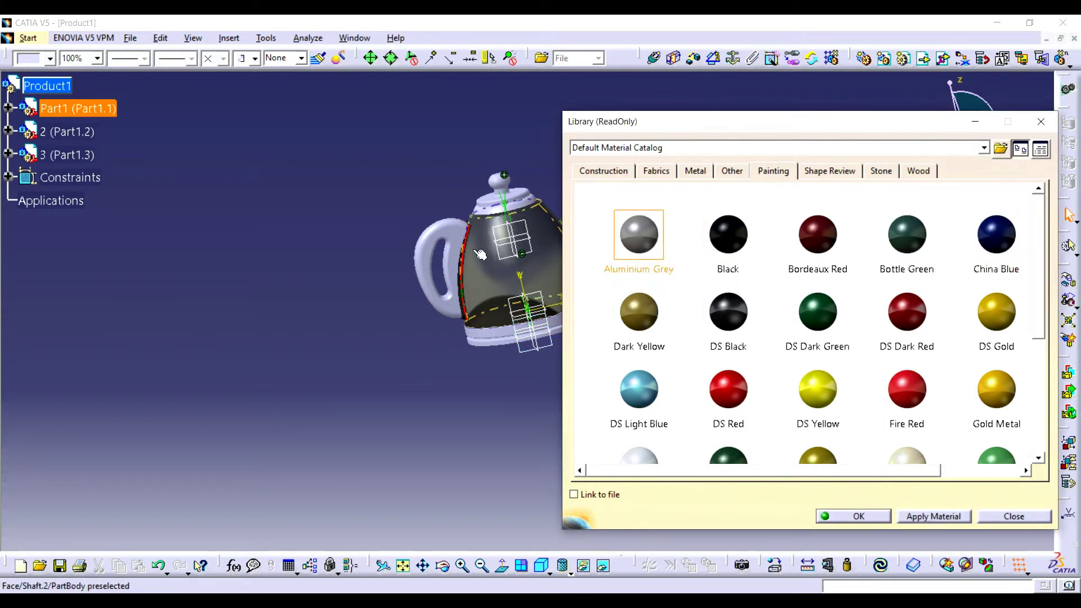
{"action": "left_click", "coordinate": [931, 516]}
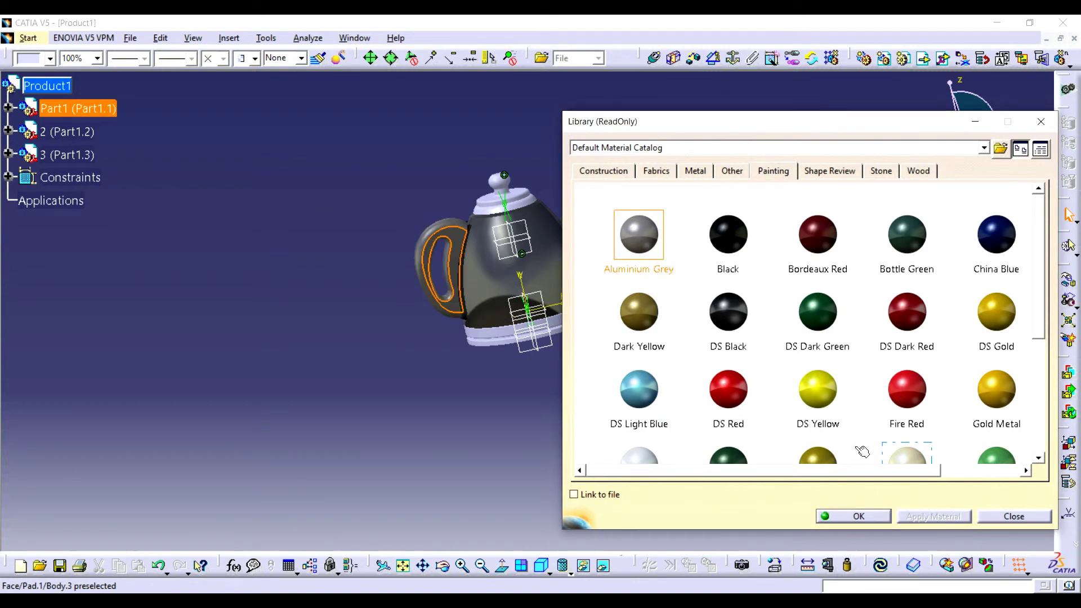
- Apply the China Blue paint to the teapot lid
{"action": "mouse_move", "coordinate": [656, 319]}
{"action": "left_mouse_down"}
{"action": "mouse_move", "coordinate": [666, 328]}
{"action": "mouse_move", "coordinate": [757, 264]}
{"action": "left_mouse_up"}
{"action": "left_click_drag", "start_coordinate": [1002, 242], "coordinate": [505, 178]}
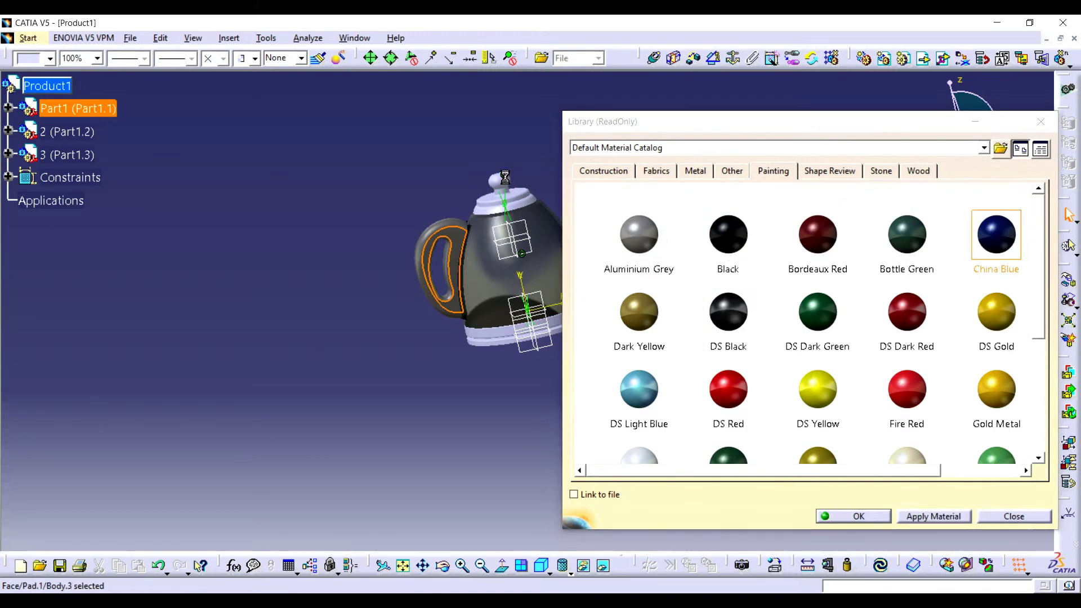
{"action": "left_click", "coordinate": [505, 178]}
{"action": "left_click", "coordinate": [924, 515]}
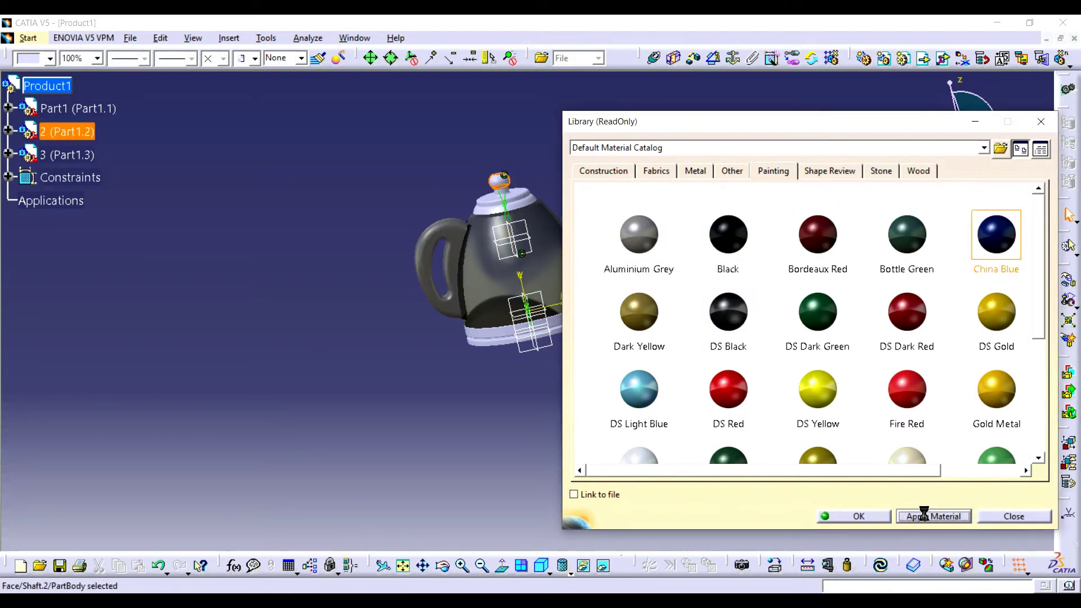
{"action": "left_click", "coordinate": [563, 322]}
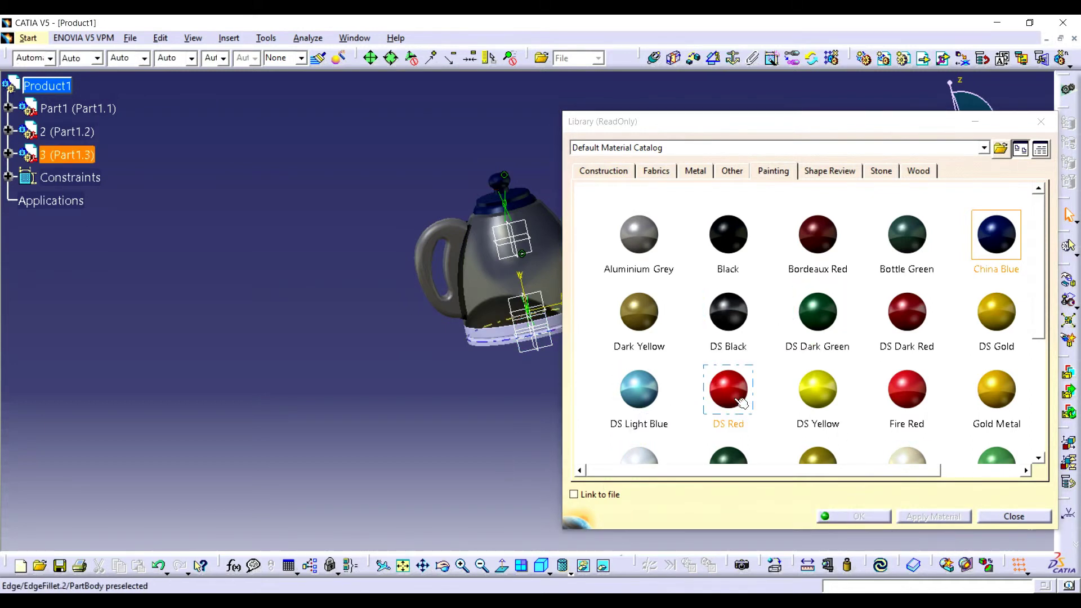
- Apply Fabrics > Grey Carpet to the teapot base and close the material library
{"action": "scroll", "coordinate": [690, 219], "scroll_direction": "down", "scroll_amount": 2}
{"action": "left_click", "coordinate": [698, 171]}
{"action": "left_click", "coordinate": [732, 171]}
{"action": "left_click", "coordinate": [666, 170]}
{"action": "left_click", "coordinate": [872, 247]}
{"action": "scroll", "coordinate": [648, 360], "scroll_direction": "down", "scroll_amount": 3}
{"action": "left_click", "coordinate": [767, 346]}
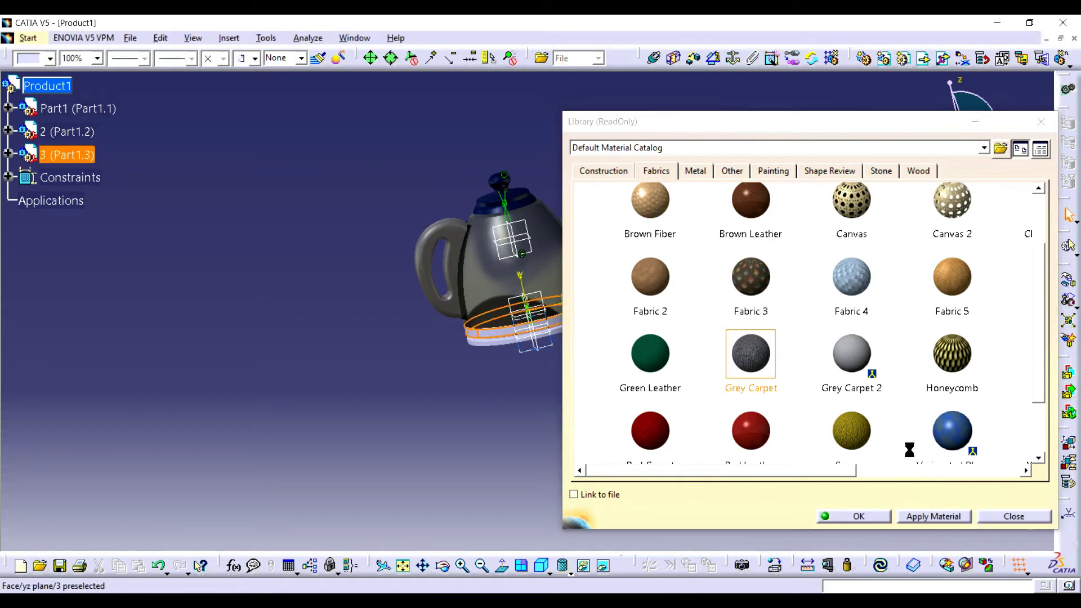
{"action": "left_click", "coordinate": [922, 517]}
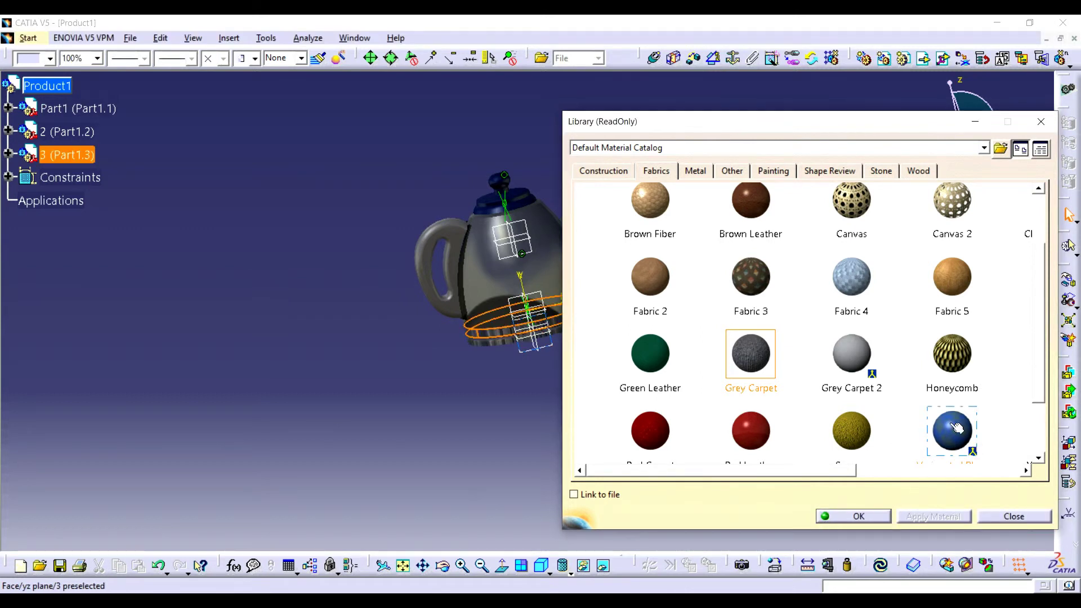
{"action": "left_click", "coordinate": [847, 517]}
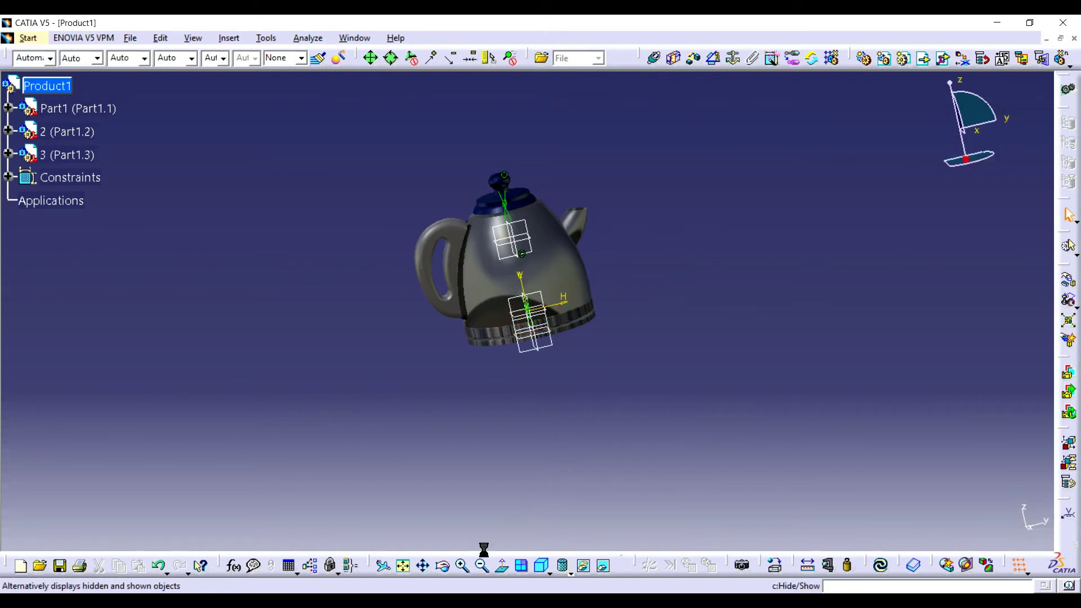
- Frame the teapot frontally and larger, then select its handle
{"action": "left_click", "coordinate": [442, 566]}
{"action": "mouse_move", "coordinate": [466, 374]}
{"action": "left_mouse_down"}
{"action": "mouse_move", "coordinate": [746, 389]}
{"action": "mouse_move", "coordinate": [585, 260]}
{"action": "mouse_move", "coordinate": [563, 299]}
{"action": "left_mouse_up"}
{"action": "left_click", "coordinate": [464, 566]}
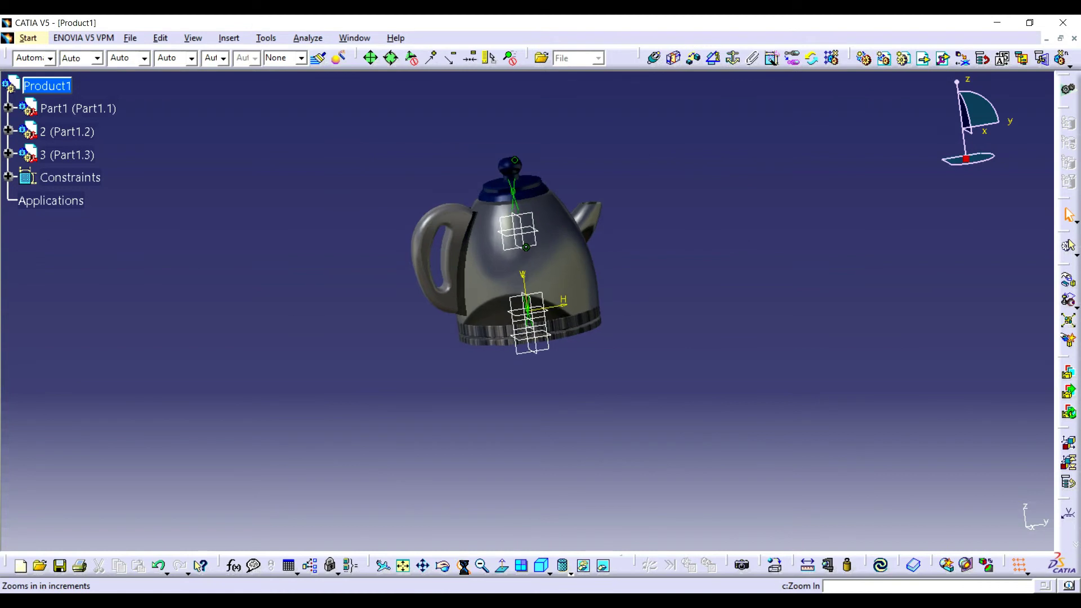
{"action": "left_click", "coordinate": [424, 565]}
{"action": "mouse_move", "coordinate": [610, 340]}
{"action": "left_mouse_down"}
{"action": "mouse_move", "coordinate": [643, 436]}
{"action": "mouse_move", "coordinate": [594, 404]}
{"action": "left_mouse_up"}
{"action": "left_click", "coordinate": [461, 566]}
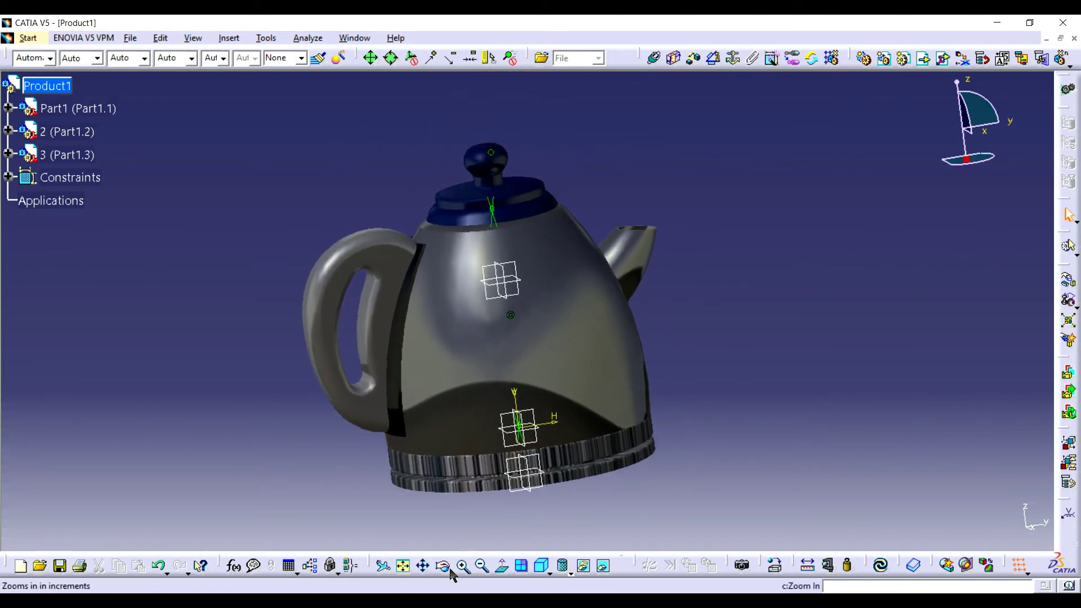
{"action": "left_click", "coordinate": [443, 566]}
{"action": "mouse_move", "coordinate": [696, 349]}
{"action": "left_mouse_down"}
{"action": "mouse_move", "coordinate": [662, 364]}
{"action": "mouse_move", "coordinate": [680, 357]}
{"action": "left_mouse_up"}
{"action": "left_click", "coordinate": [356, 207]}
- Browse the Fabrics, Metal, Other and Painting materials, picking Oil Blue paint
{"action": "left_click", "coordinate": [775, 564]}
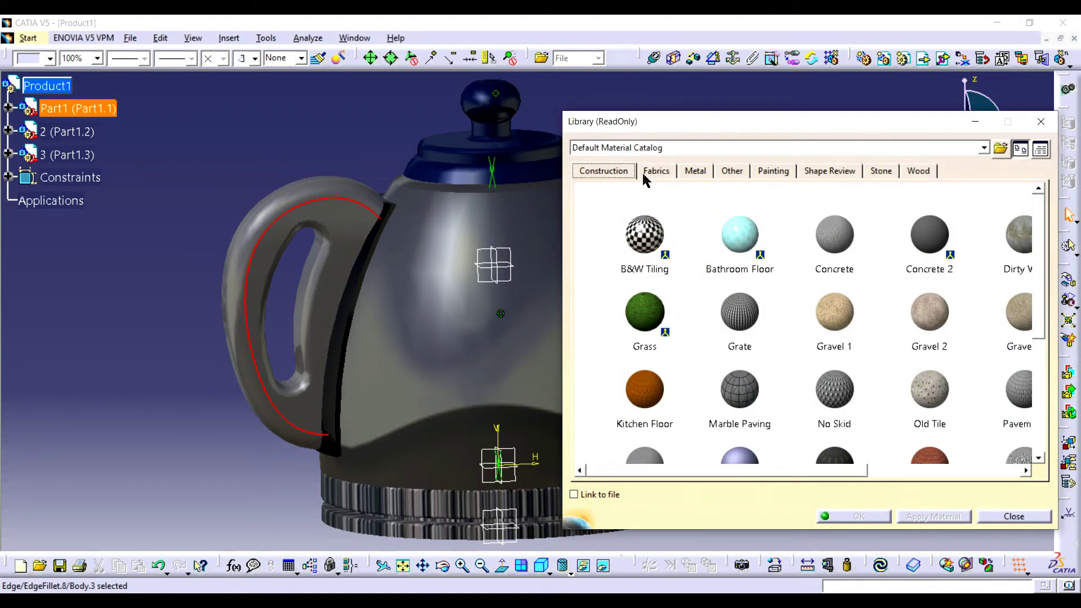
{"action": "left_click", "coordinate": [649, 172]}
{"action": "left_click", "coordinate": [696, 171]}
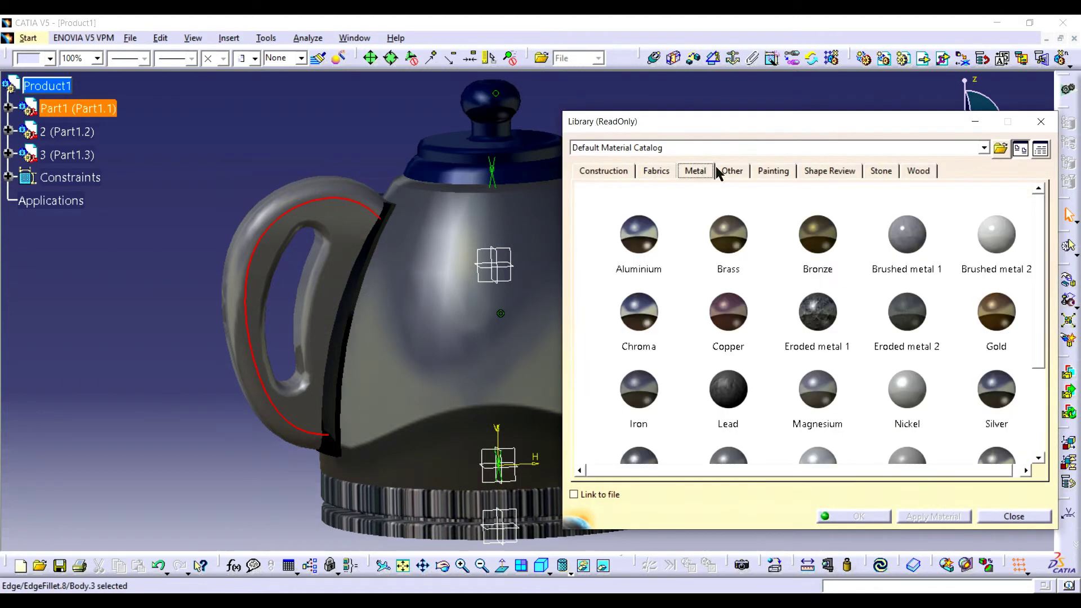
{"action": "left_click", "coordinate": [749, 173]}
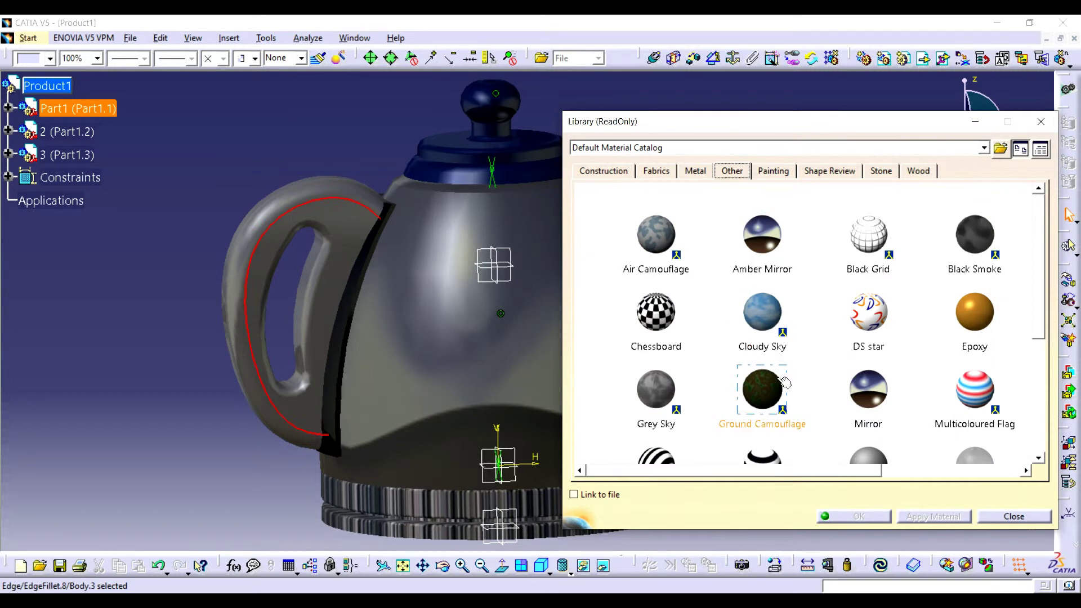
{"action": "scroll", "coordinate": [762, 315], "scroll_direction": "down", "scroll_amount": 1}
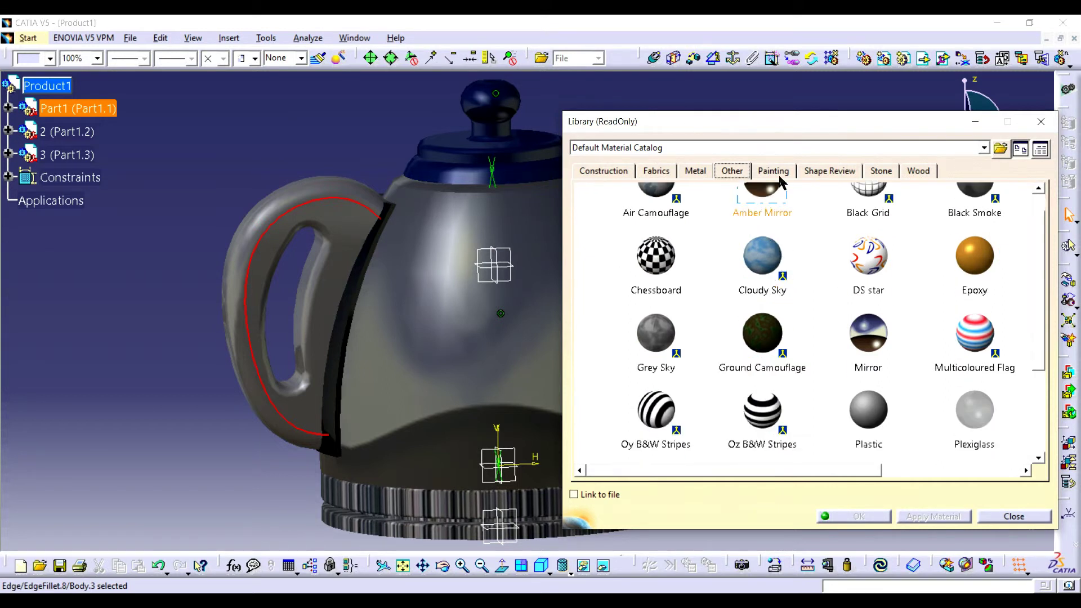
{"action": "left_click", "coordinate": [773, 170]}
{"action": "scroll", "coordinate": [755, 307], "scroll_direction": "down", "scroll_amount": 1}
{"action": "left_click", "coordinate": [727, 417]}
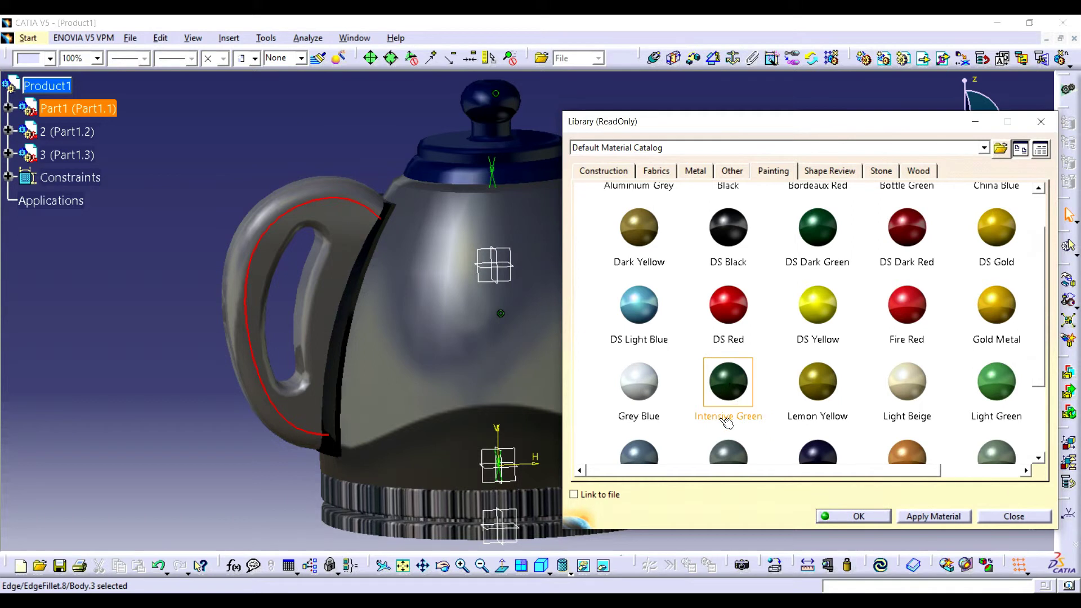
{"action": "mouse_move", "coordinate": [656, 397]}
{"action": "left_mouse_down"}
{"action": "mouse_move", "coordinate": [714, 252]}
{"action": "mouse_move", "coordinate": [901, 394]}
{"action": "left_mouse_up"}
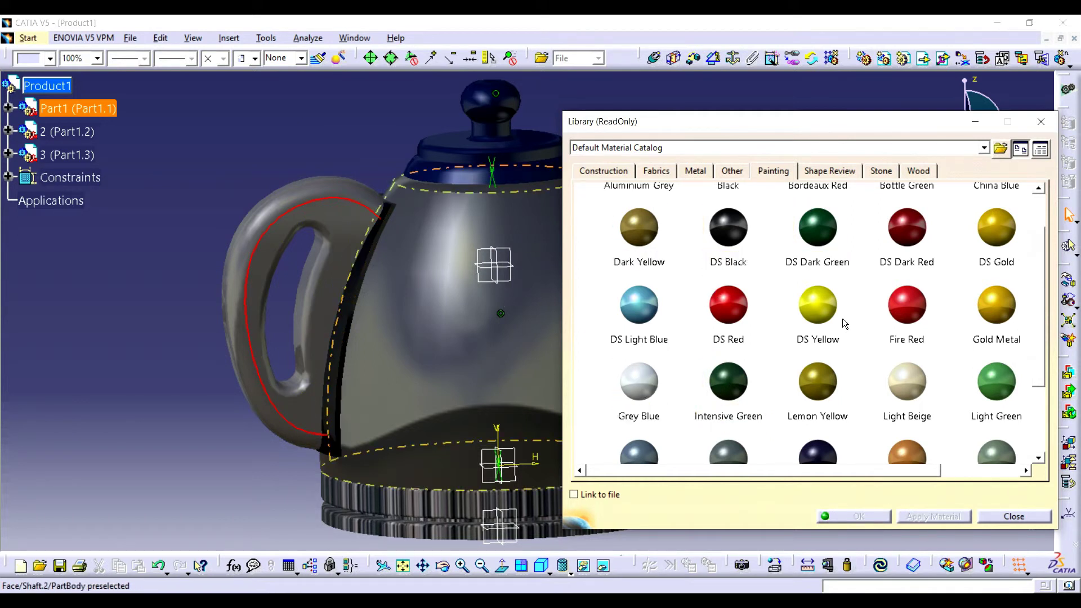
{"action": "scroll", "coordinate": [901, 394], "scroll_direction": "down", "scroll_amount": 1}
{"action": "left_click", "coordinate": [830, 385]}
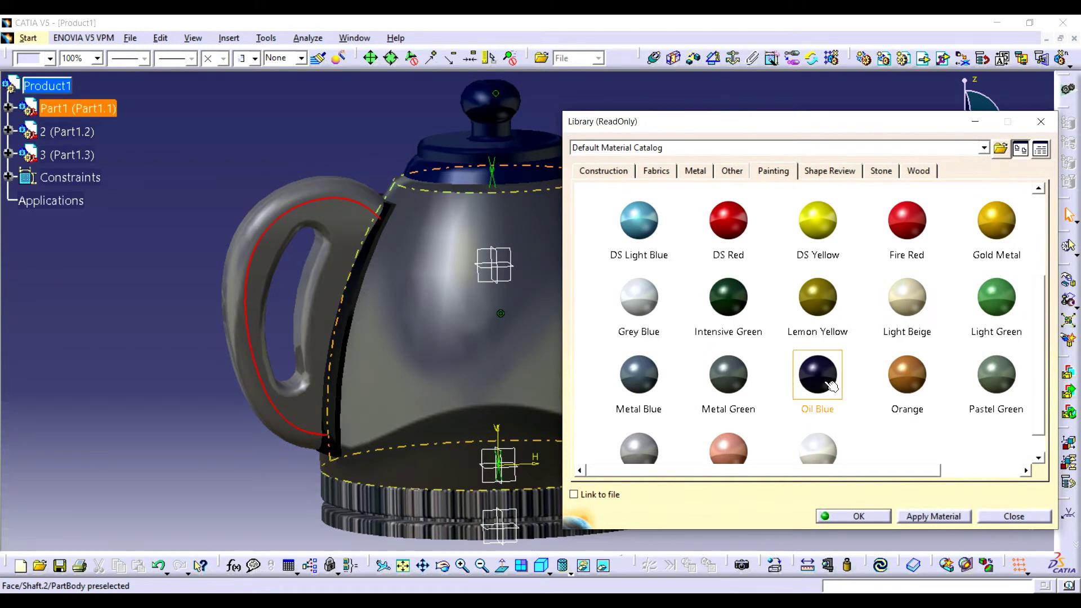
- Browse the Shape Review, Stone and Wood materials, then return to Painting
{"action": "left_click", "coordinate": [803, 171]}
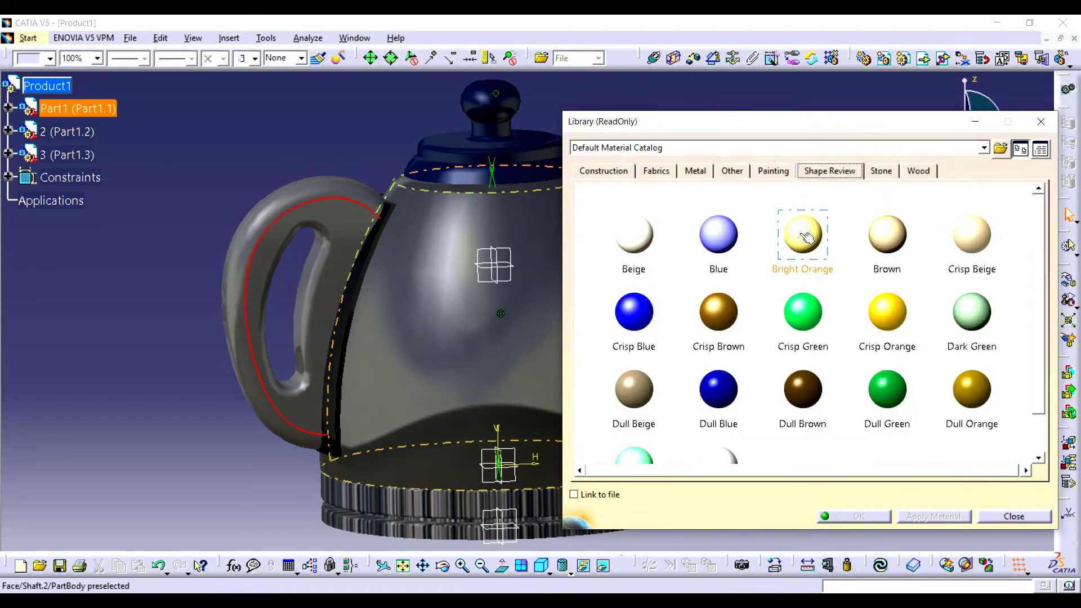
{"action": "left_click", "coordinate": [883, 171]}
{"action": "left_click", "coordinate": [740, 236]}
{"action": "left_click", "coordinate": [918, 172]}
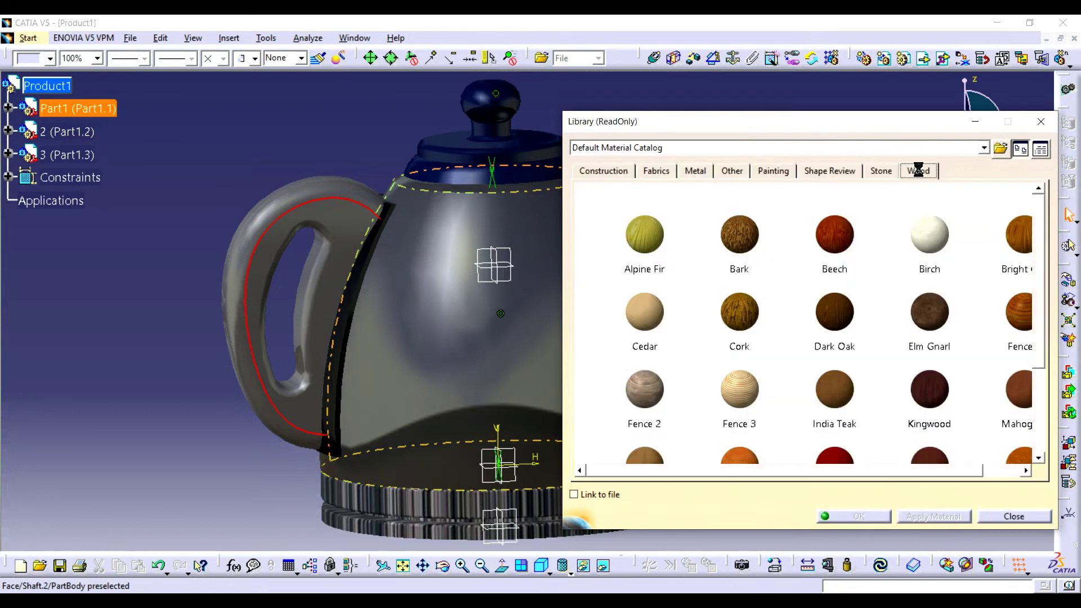
{"action": "left_click", "coordinate": [856, 172]}
{"action": "left_click", "coordinate": [879, 172]}
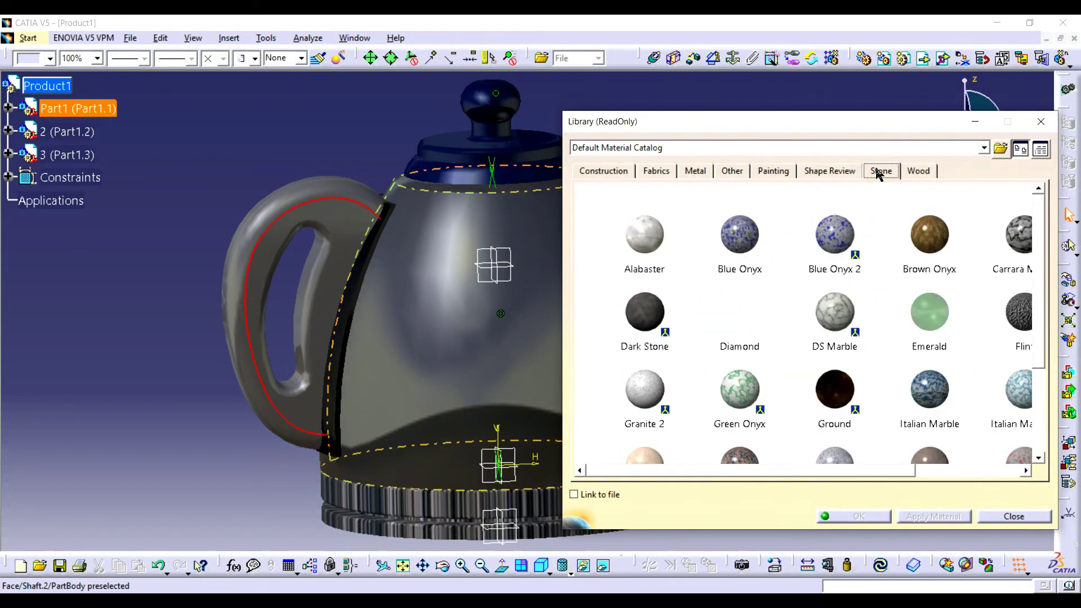
{"action": "left_click", "coordinate": [790, 174]}
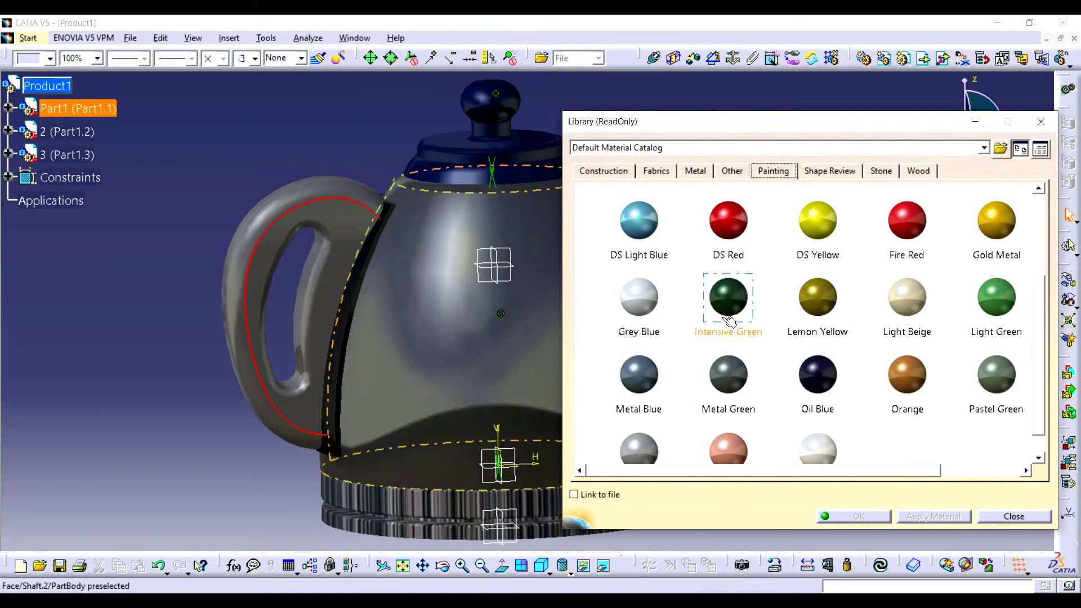
- Try DS Red, Light Beige and Light Green paints on the handle
{"action": "left_click_drag", "start_coordinate": [728, 219], "coordinate": [246, 243]}
{"action": "left_click", "coordinate": [912, 514]}
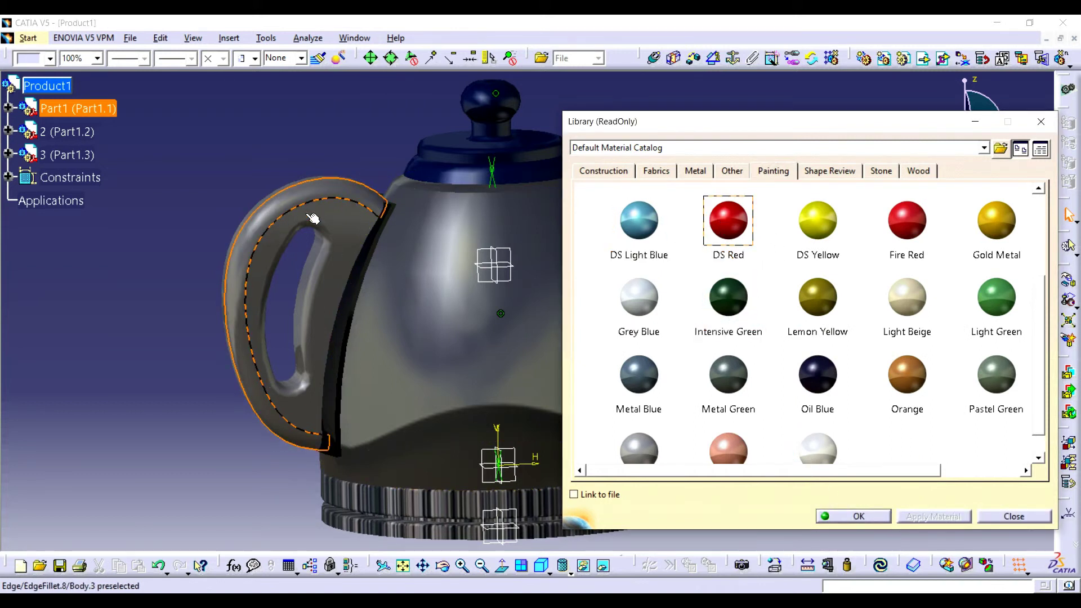
{"action": "left_click", "coordinate": [274, 241]}
{"action": "left_click", "coordinate": [923, 516]}
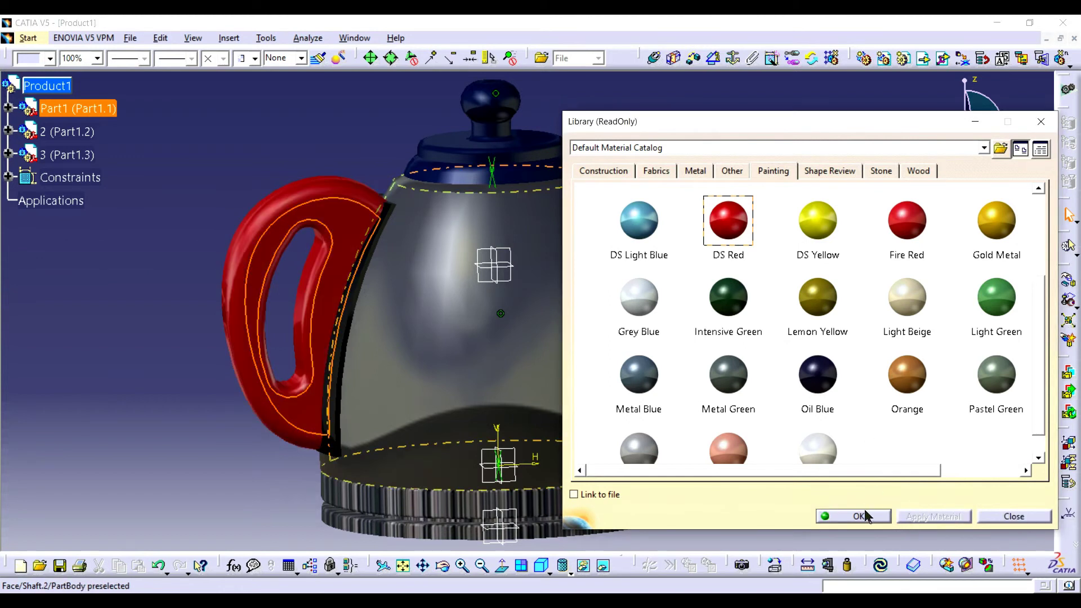
{"action": "left_click", "coordinate": [920, 292]}
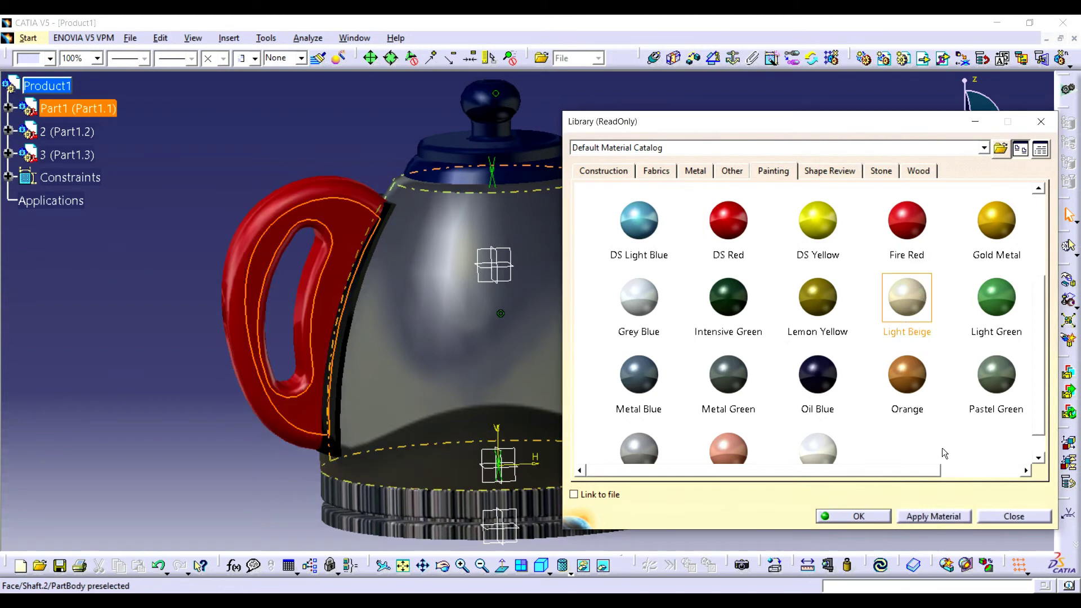
{"action": "left_click", "coordinate": [937, 515]}
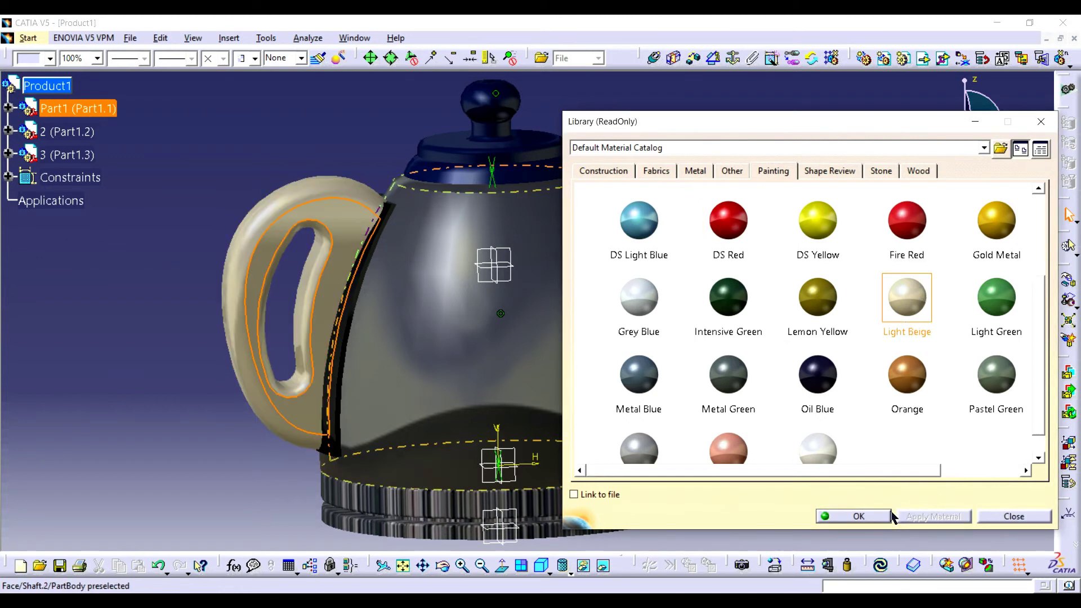
{"action": "left_click", "coordinate": [983, 330]}
{"action": "left_click", "coordinate": [945, 516]}
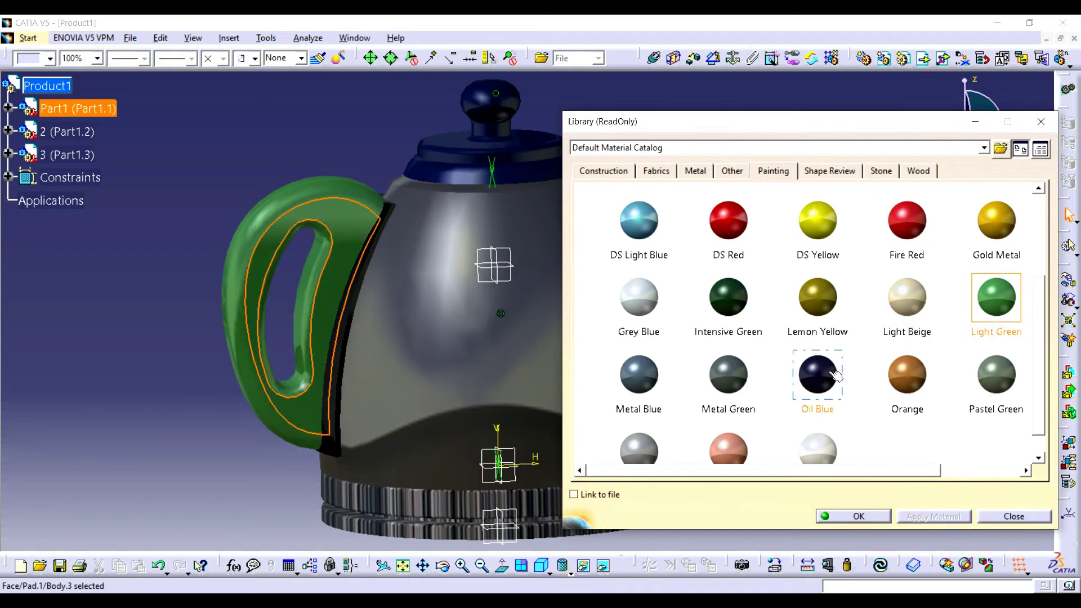
- Apply Oil Blue paint to the handle and close the material library
{"action": "left_click", "coordinate": [836, 376]}
{"action": "left_click", "coordinate": [935, 516]}
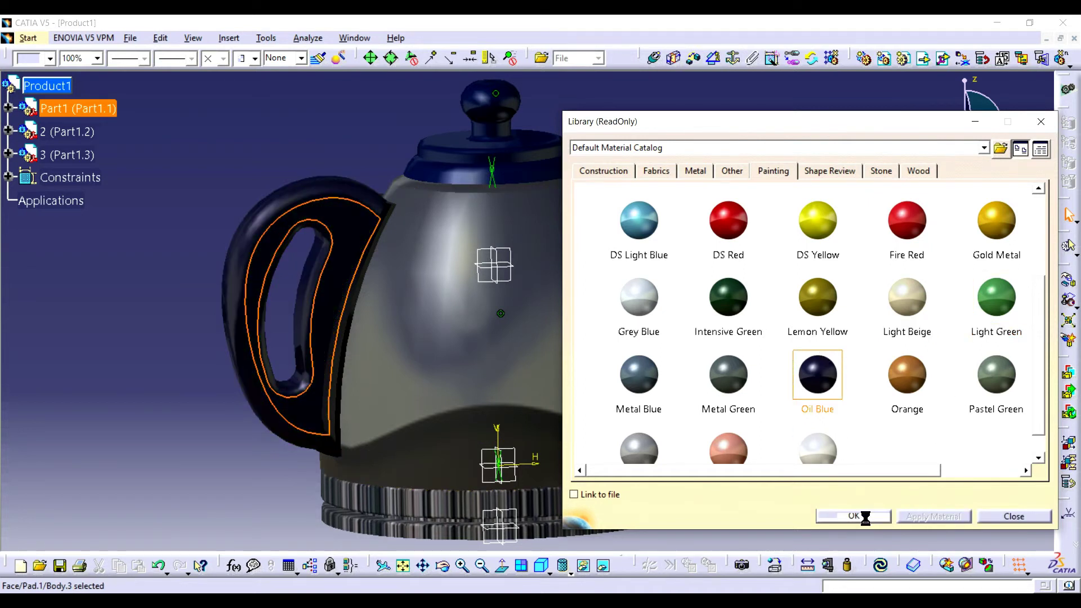
{"action": "left_click", "coordinate": [862, 516]}
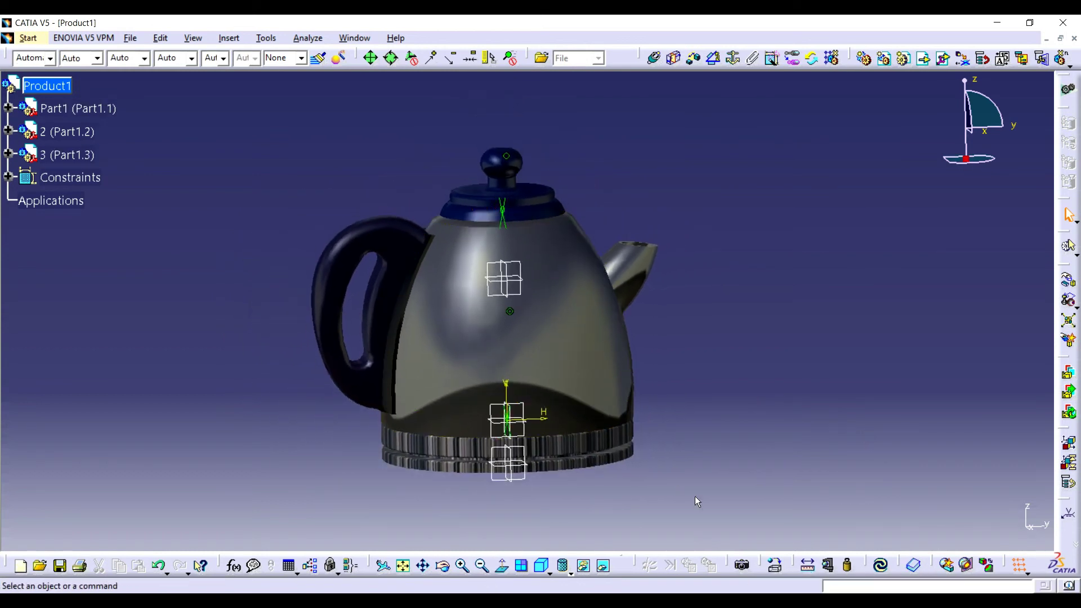
- Load the kitchen-table scene, enlarge the teapot and turn its spout to the left
{"action": "left_click", "coordinate": [743, 564]}
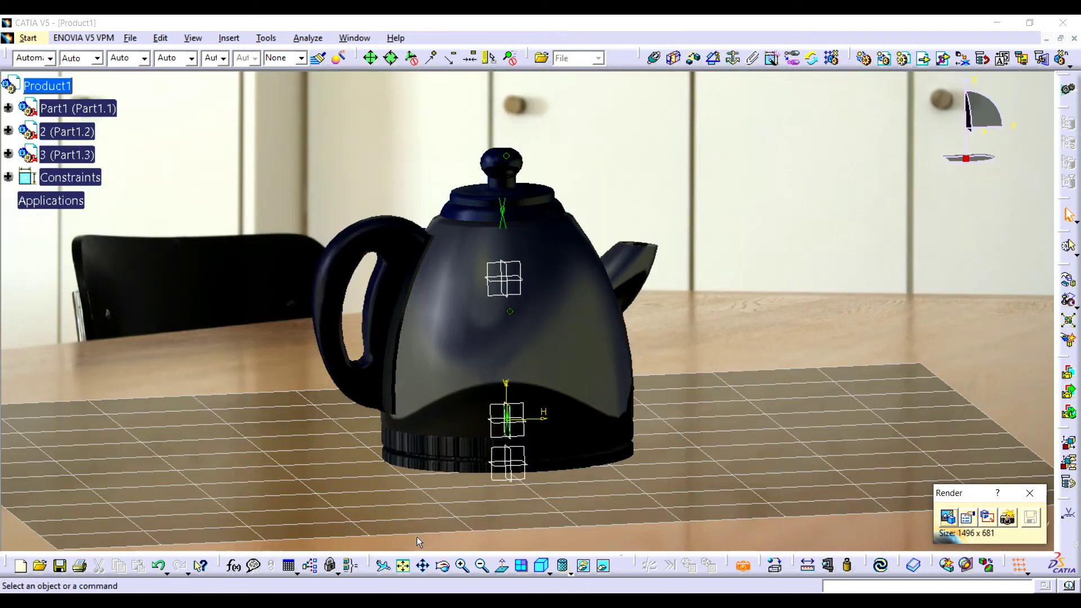
{"action": "left_click", "coordinate": [461, 565]}
{"action": "mouse_move", "coordinate": [563, 366]}
{"action": "left_mouse_down"}
{"action": "mouse_move", "coordinate": [828, 308]}
{"action": "mouse_move", "coordinate": [742, 373]}
{"action": "left_mouse_up"}
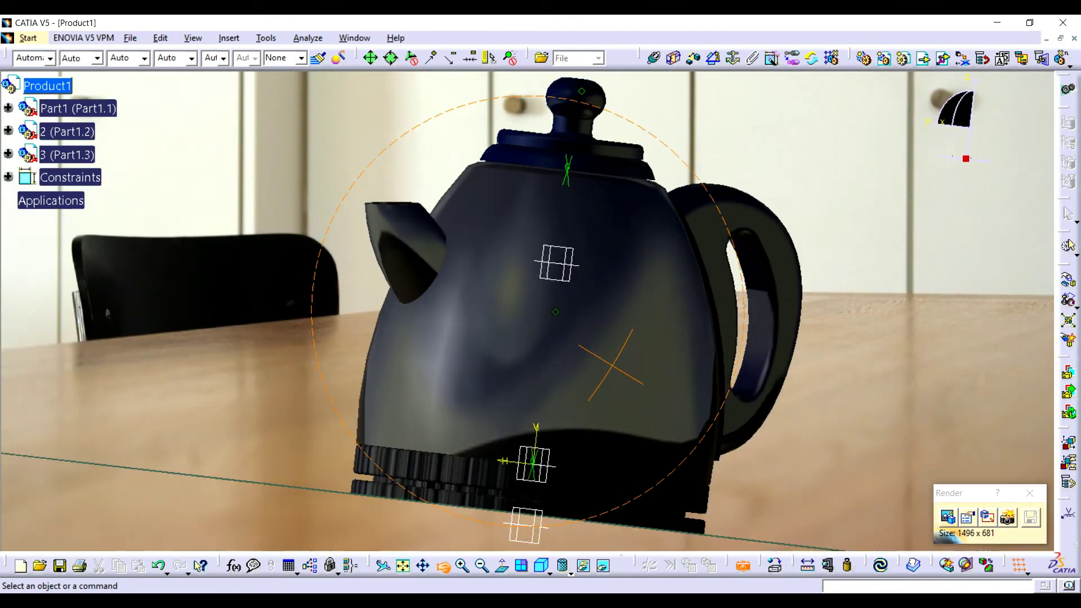
{"action": "left_click_drag", "start_coordinate": [742, 373], "coordinate": [454, 434]}
- Fine-tune the teapot's position and angle in the frame, then start rendering
{"action": "left_click", "coordinate": [423, 564]}
{"action": "mouse_move", "coordinate": [373, 277]}
{"action": "left_mouse_down"}
{"action": "mouse_move", "coordinate": [423, 294]}
{"action": "mouse_move", "coordinate": [340, 454]}
{"action": "left_mouse_up"}
{"action": "left_click", "coordinate": [444, 564]}
{"action": "mouse_move", "coordinate": [268, 296]}
{"action": "left_mouse_down"}
{"action": "mouse_move", "coordinate": [247, 333]}
{"action": "mouse_move", "coordinate": [340, 380]}
{"action": "left_mouse_up"}
{"action": "left_click", "coordinate": [422, 565]}
{"action": "left_click_drag", "start_coordinate": [499, 316], "coordinate": [477, 364]}
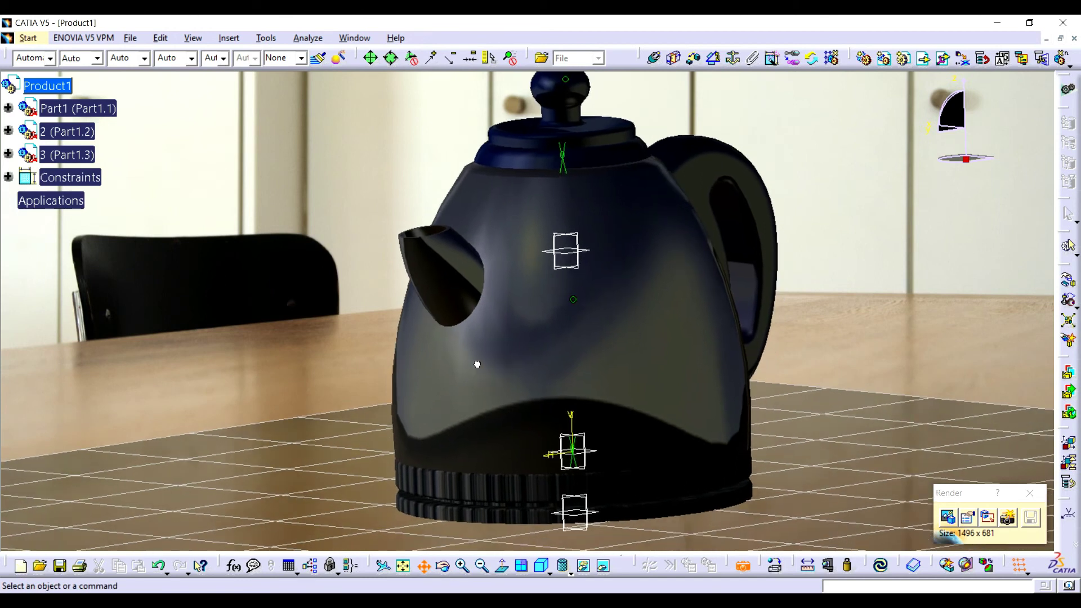
{"action": "left_click", "coordinate": [1008, 517]}
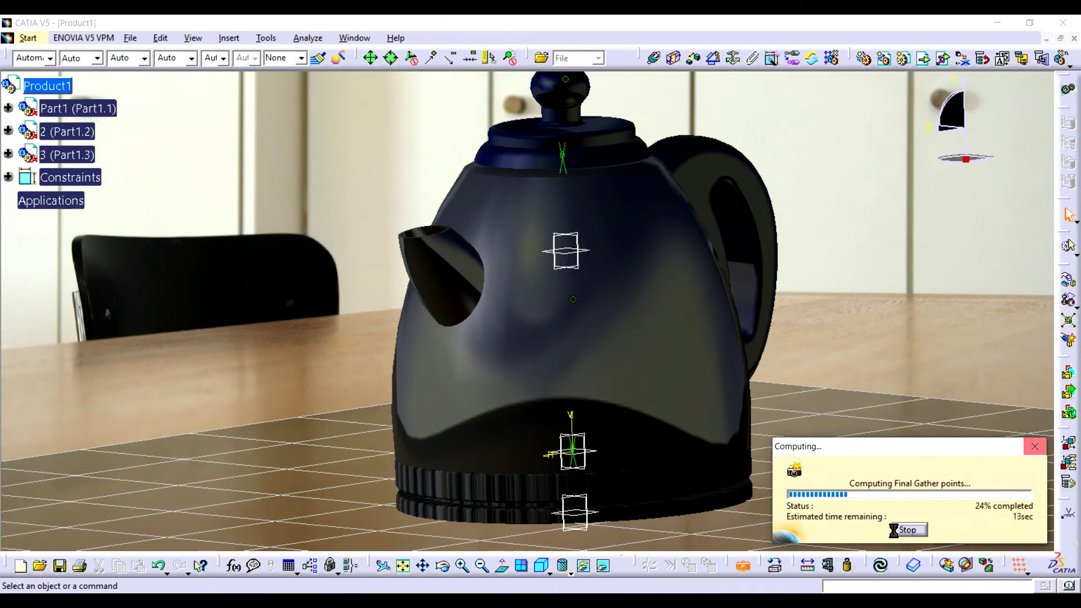
- Stop the first teapot render and launch a fresh render of the kitchen scene
{"action": "left_click", "coordinate": [914, 530]}
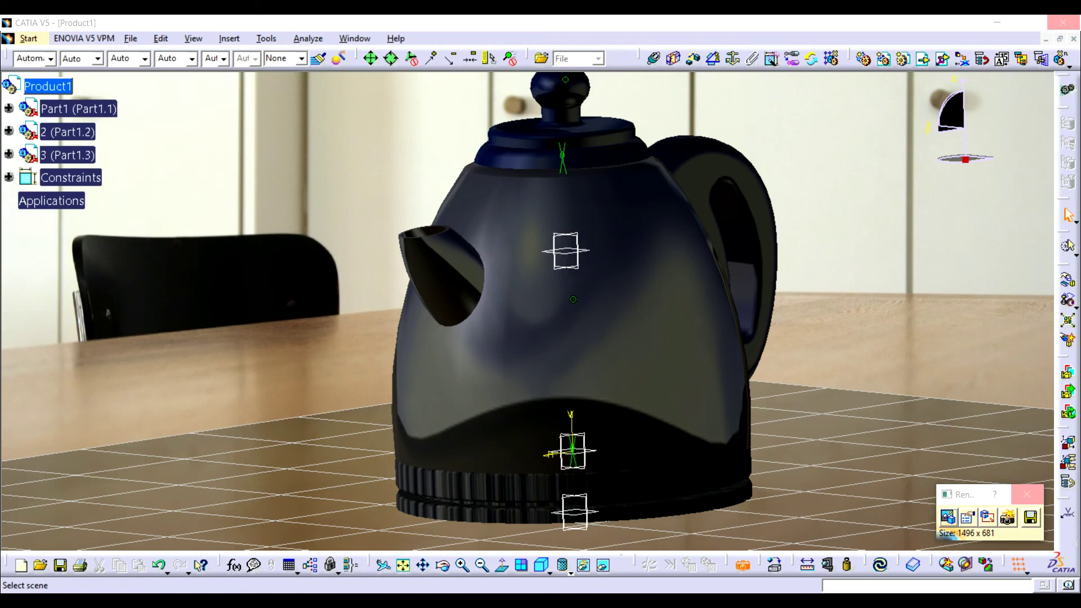
{"action": "left_click", "coordinate": [908, 601]}
{"action": "right_click", "coordinate": [895, 581]}
{"action": "left_click", "coordinate": [848, 511]}
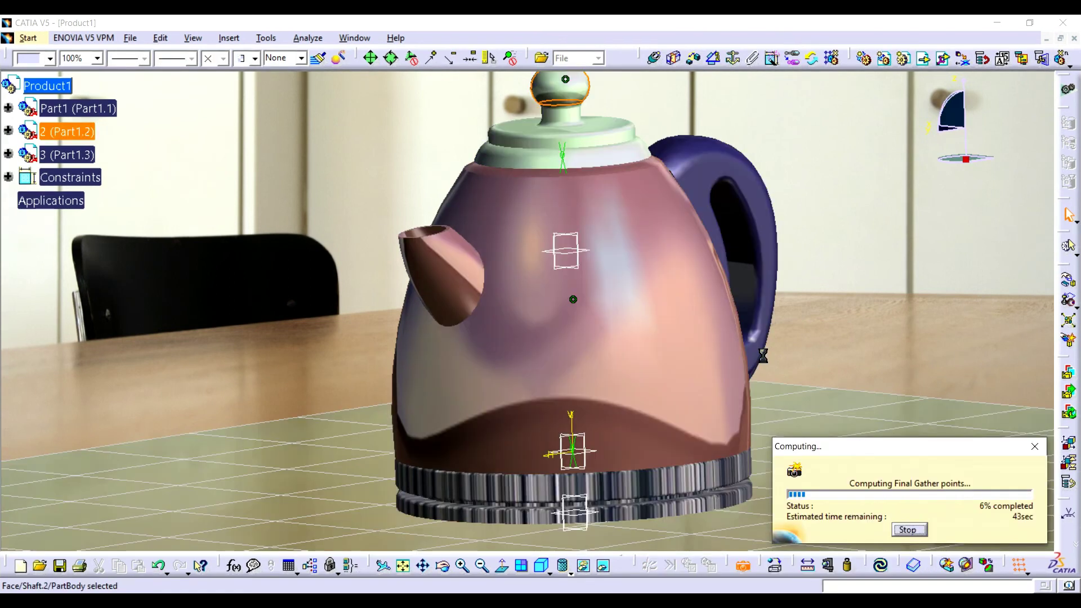